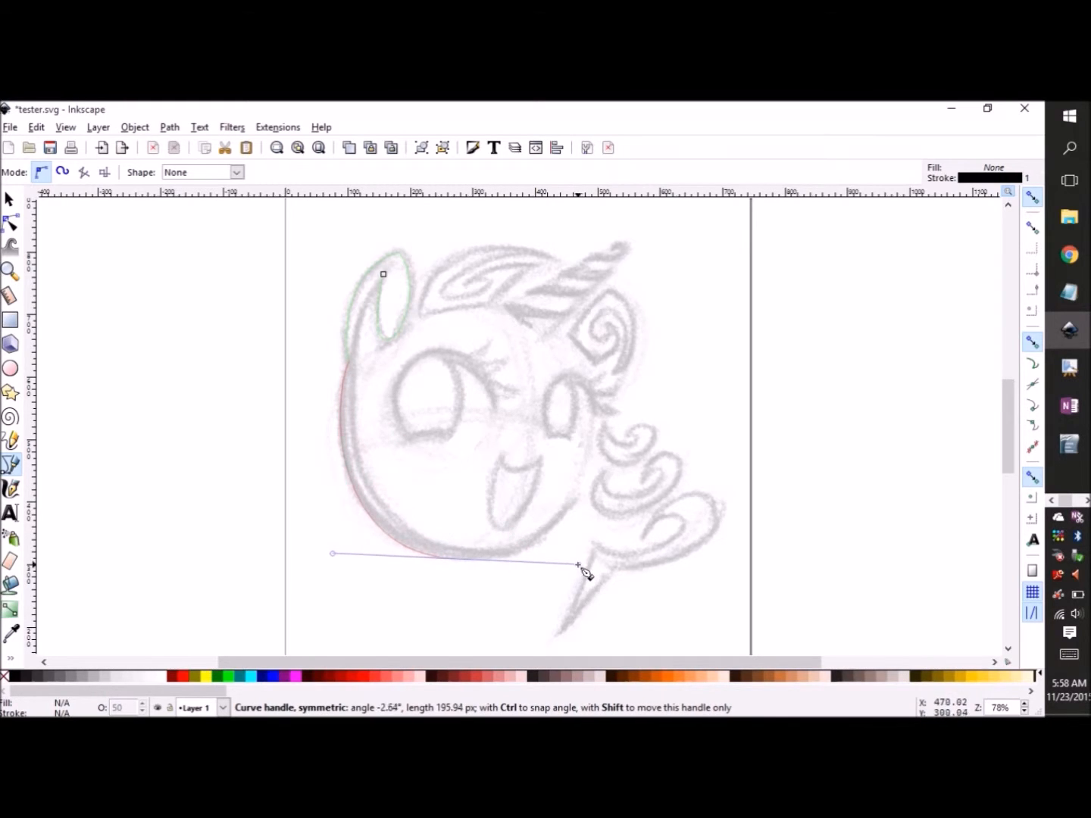
# Step: Complete the closed ear and face outline by tracing its inner curve along the chin and cheek back into the ear
pyautogui.click(575, 501)
pyautogui.moveTo(447, 548); pyautogui.dragTo(361, 530)
pyautogui.moveTo(351, 398); pyautogui.dragTo(367, 333)
pyautogui.moveTo(384, 275); pyautogui.dragTo(410, 239)
# Step: Shorten the lower node's curve handle near the chin so the outer face curve tapers smoothly to its tip, and deselect the path
pyautogui.click(10, 223)
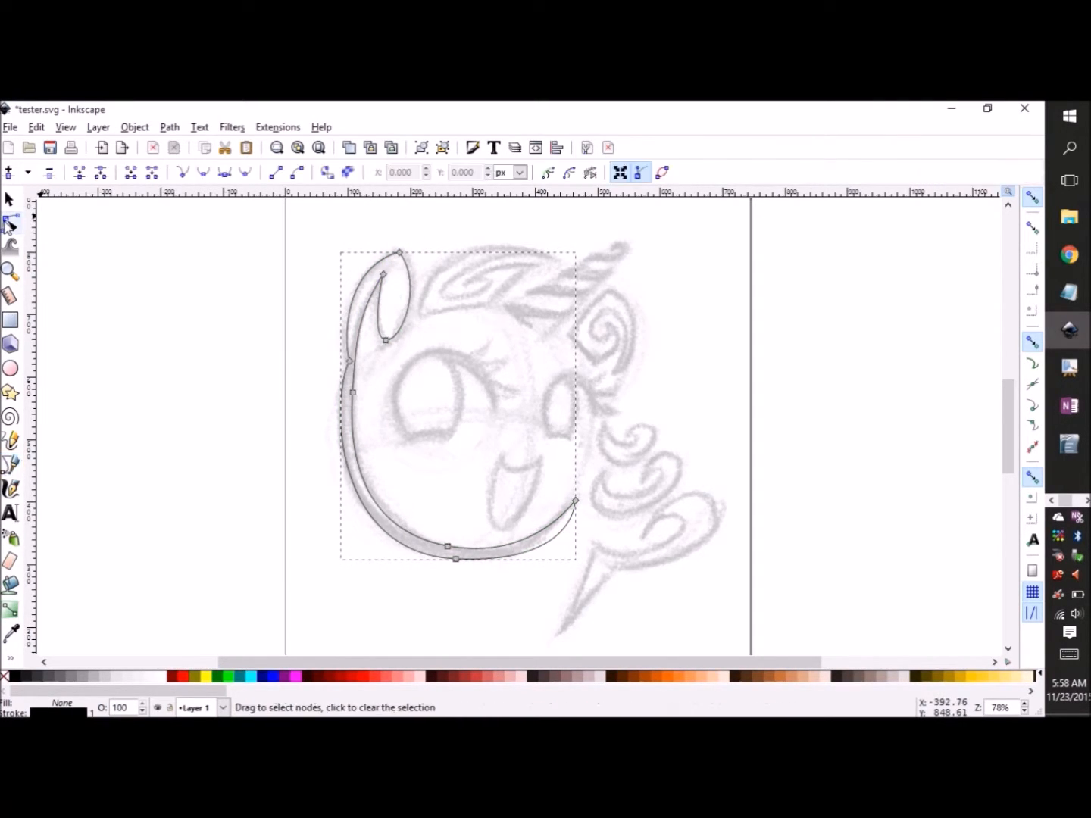
pyautogui.click(576, 501)
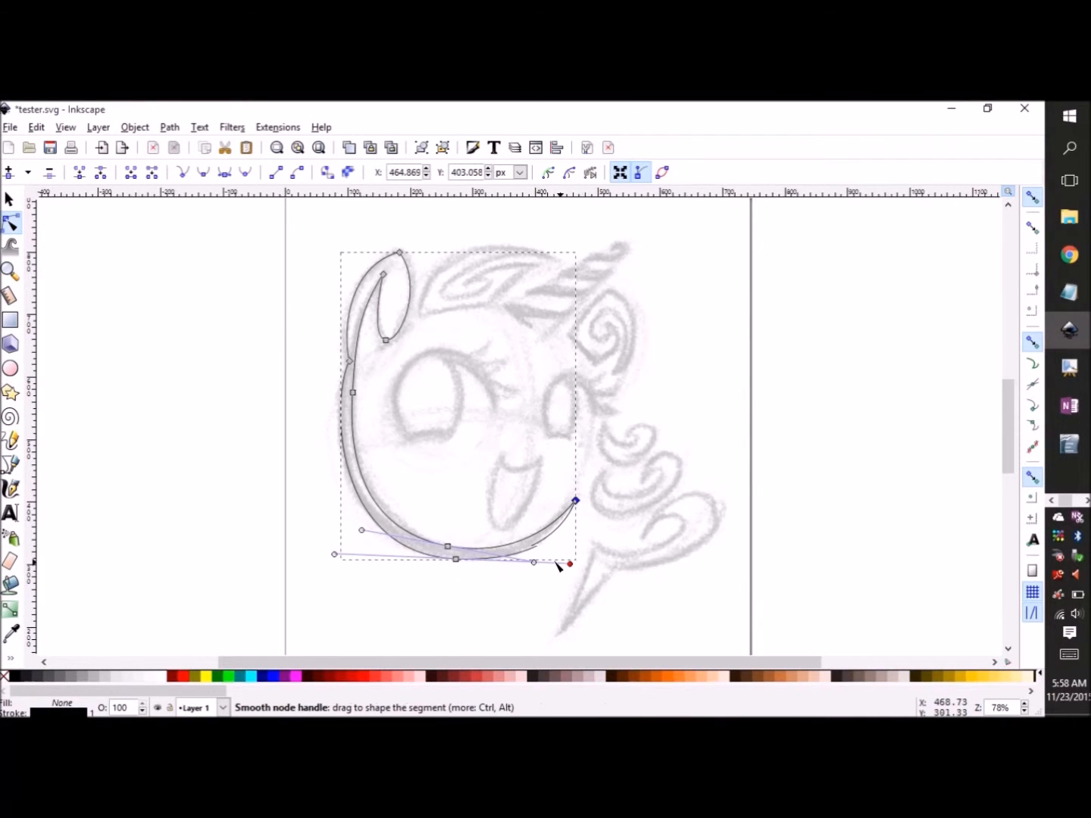
pyautogui.moveTo(570, 565); pyautogui.dragTo(554, 564)
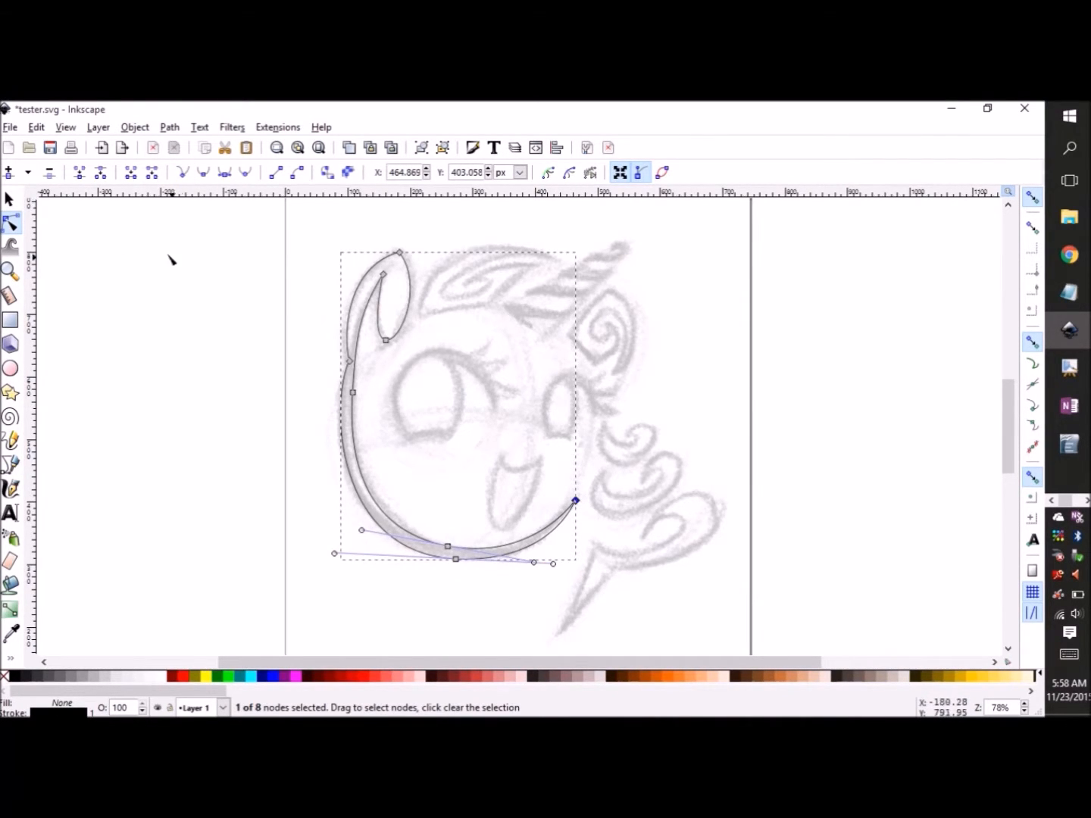
pyautogui.press('s')
pyautogui.press('Escape')
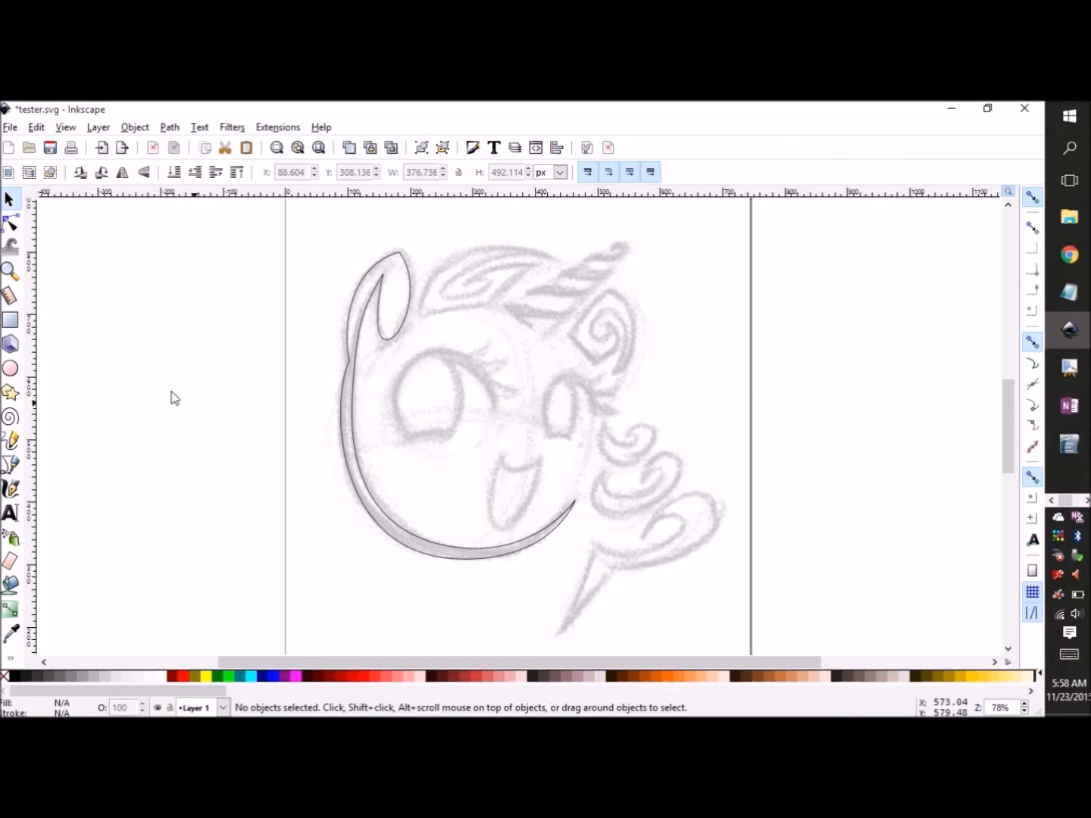
# Step: Trace the open mouth as a closed path with a curved upper lip and a rounded bottom
pyautogui.click(11, 464)
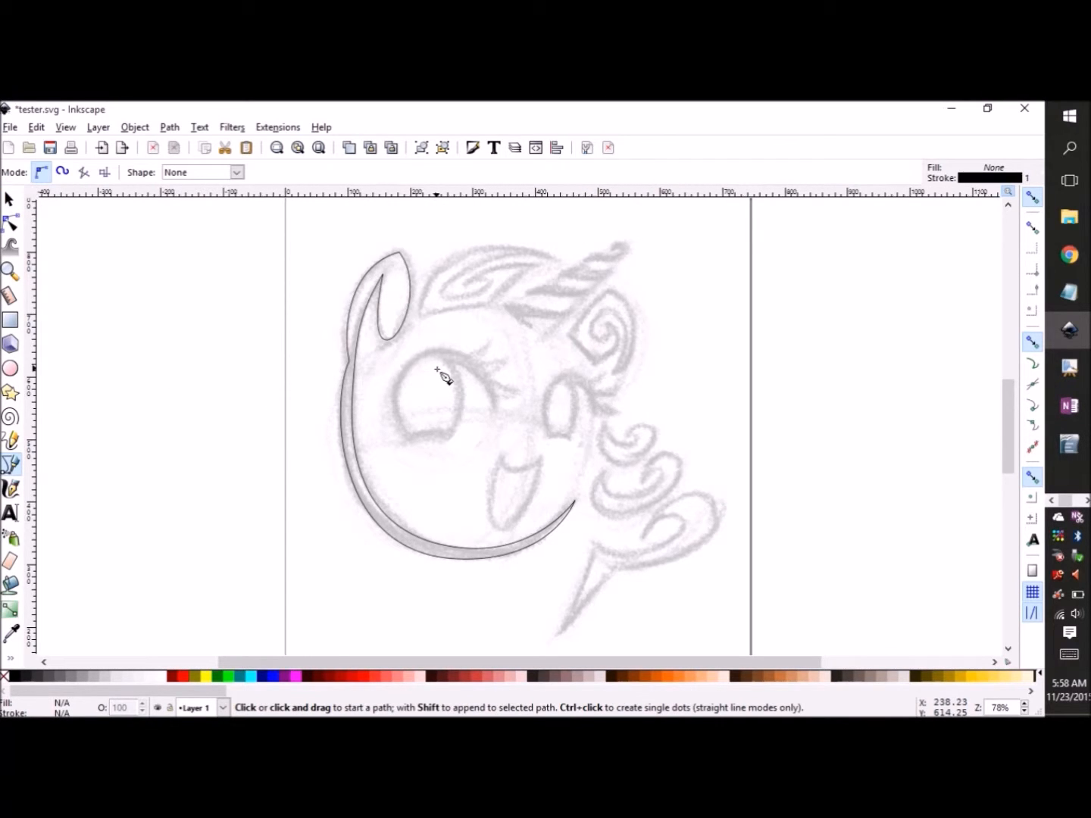
pyautogui.click(502, 457)
pyautogui.moveTo(514, 471); pyautogui.dragTo(550, 487)
pyautogui.moveTo(508, 532); pyautogui.dragTo(491, 533)
pyautogui.moveTo(503, 457); pyautogui.dragTo(504, 433)
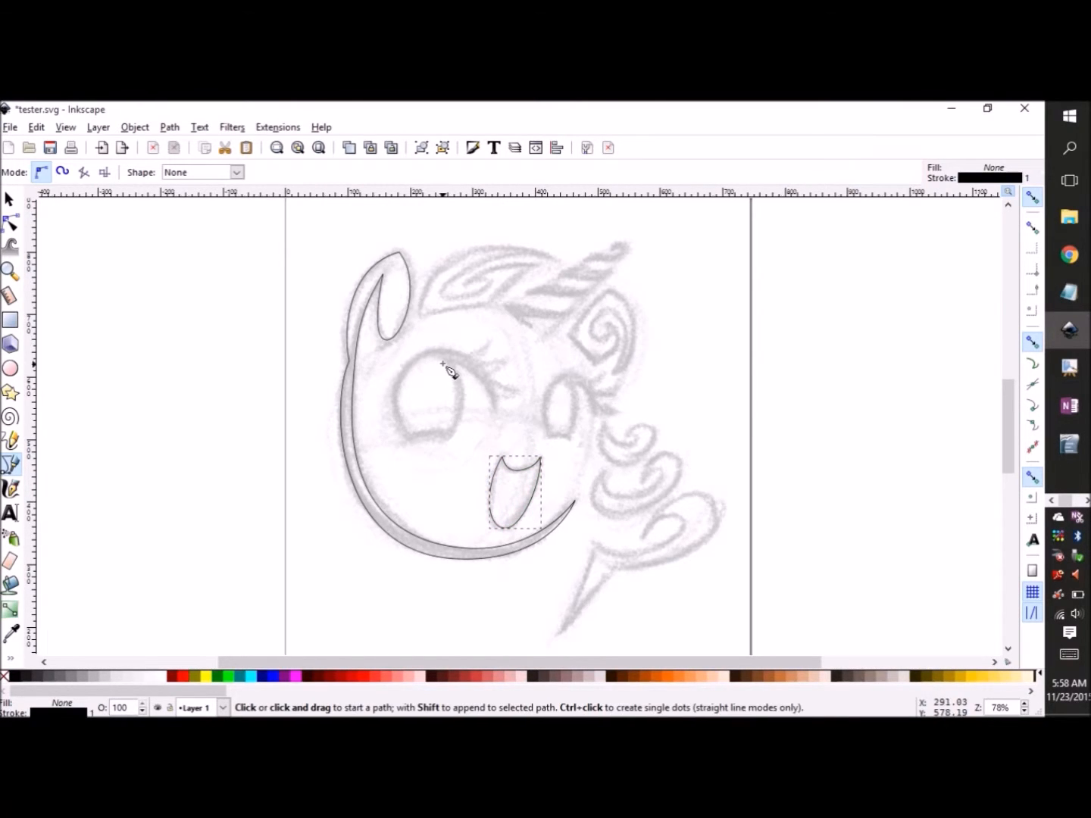
# Step: Trace the large eye with its pointed upper lid as one closed curved path about 159 px wide
pyautogui.click(494, 409)
pyautogui.moveTo(449, 362); pyautogui.dragTo(466, 384)
pyautogui.moveTo(422, 445); pyautogui.dragTo(397, 456)
pyautogui.moveTo(417, 356); pyautogui.dragTo(448, 342)
pyautogui.moveTo(495, 409); pyautogui.dragTo(497, 468)
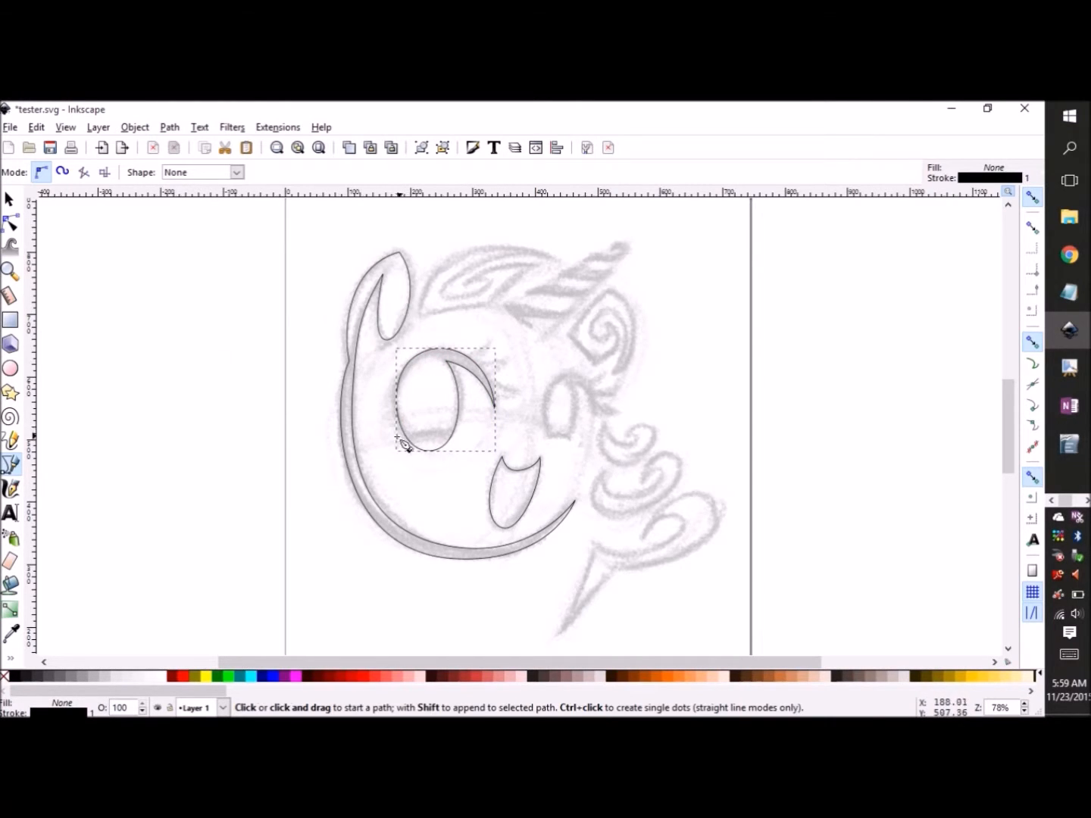
# Step: Draw a closed shape about 112 by 57 px with a curved upper edge over the bottom of the large eye
pyautogui.click(406, 442)
pyautogui.moveTo(460, 445); pyautogui.dragTo(507, 466)
pyautogui.click(405, 443)
# Step: Subtract the lower overlapping shape from the large eye with Difference to cut its bottom edge
pyautogui.click(9, 200)
pyautogui.click(170, 127)
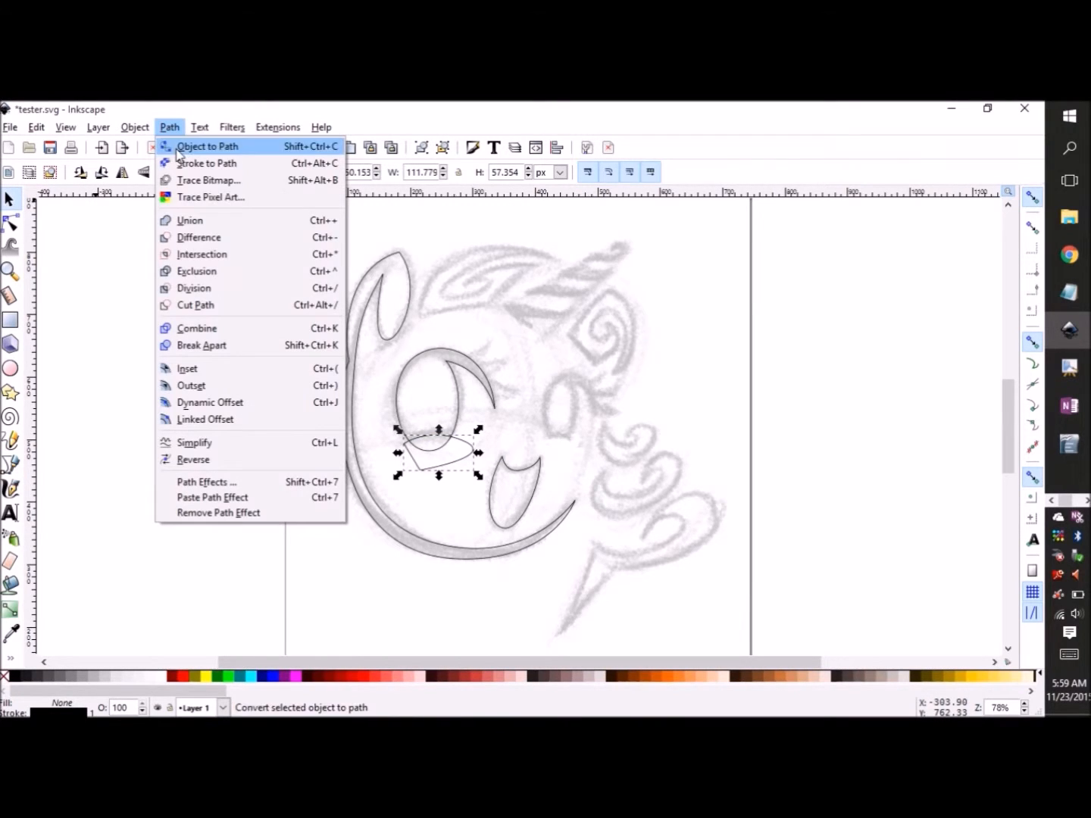
pyautogui.click(192, 238)
pyautogui.click(406, 397)
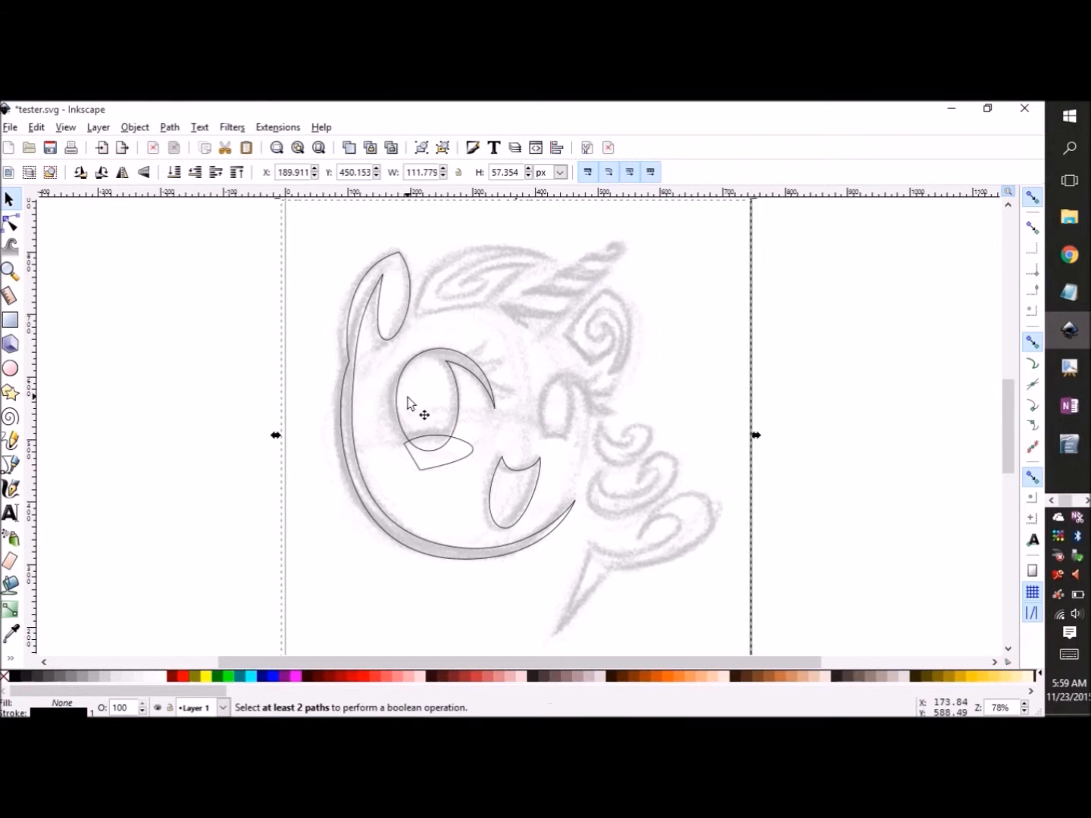
pyautogui.keyDown('shift'); pyautogui.click(397, 396); pyautogui.keyUp('shift')
pyautogui.keyDown('shift'); pyautogui.click(416, 462); pyautogui.keyUp('shift')
pyautogui.keyDown('shift'); pyautogui.click(327, 530); pyautogui.keyUp('shift')
pyautogui.click(169, 127)
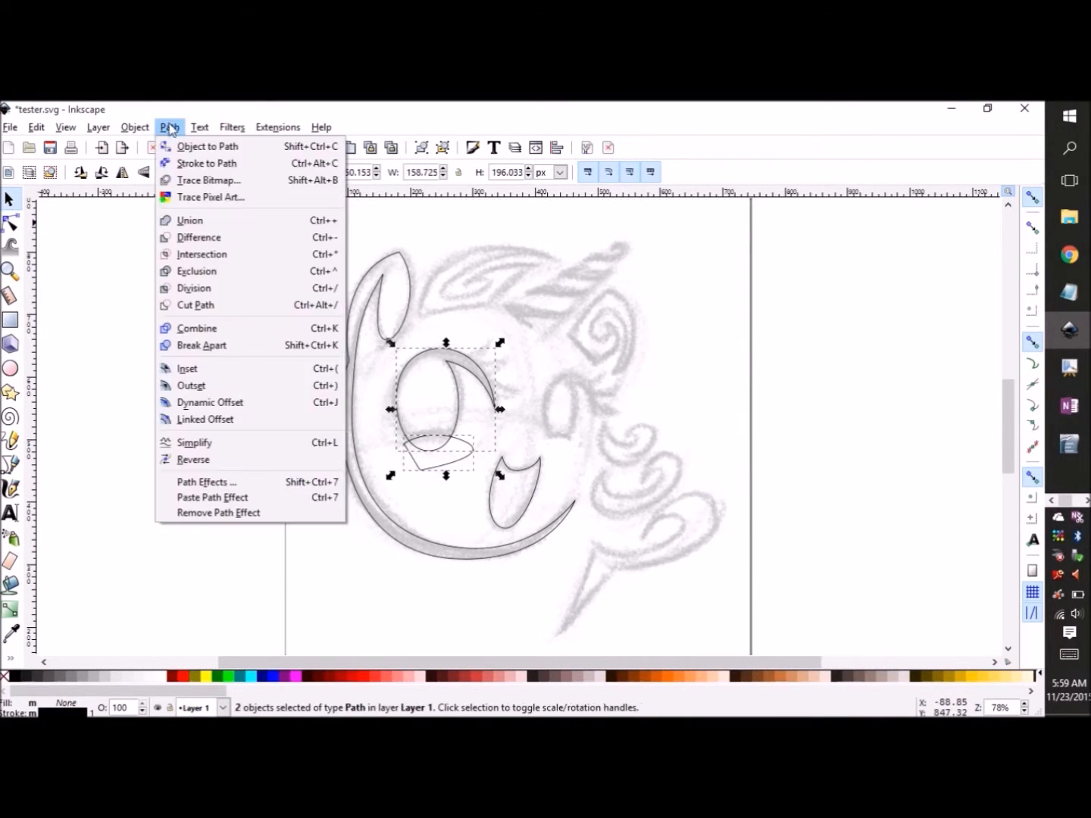
pyautogui.click(193, 236)
pyautogui.click(256, 476)
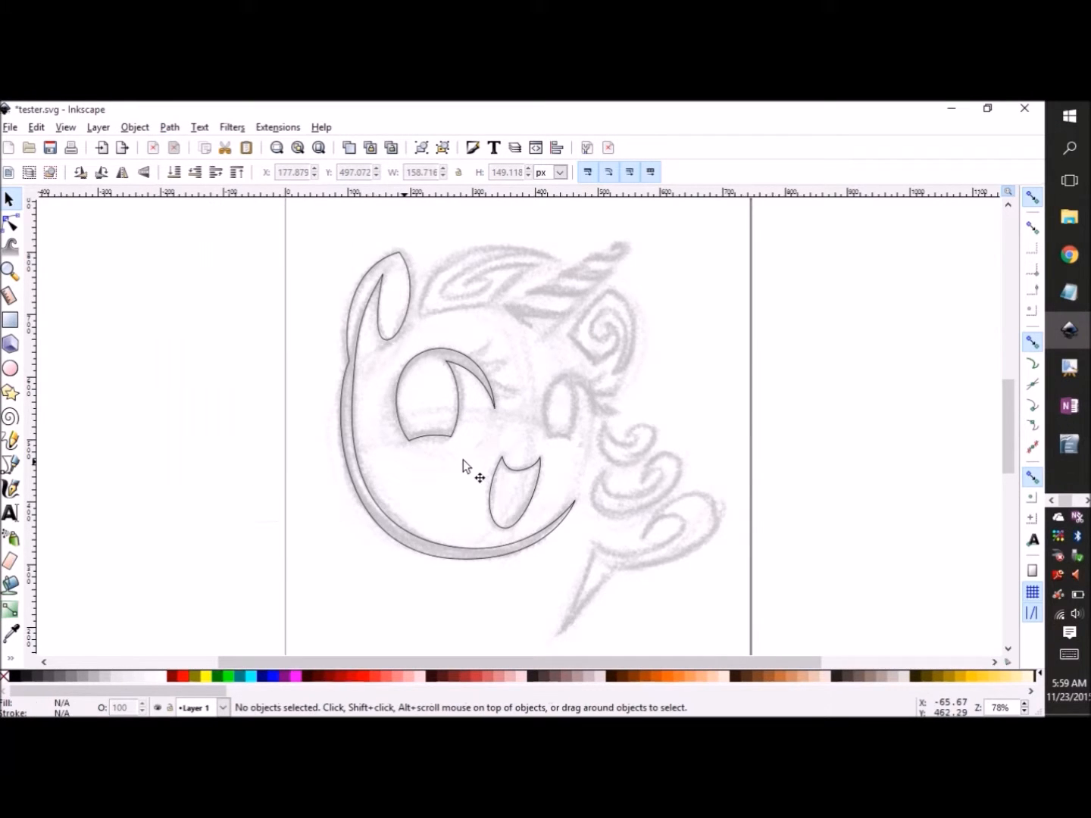
# Step: Draw the uppermost eyelash on the large eye as a pointed closed path about 48 by 41 px overlapping the lid
pyautogui.press('+')
pyautogui.press('+')
pyautogui.click(12, 462)
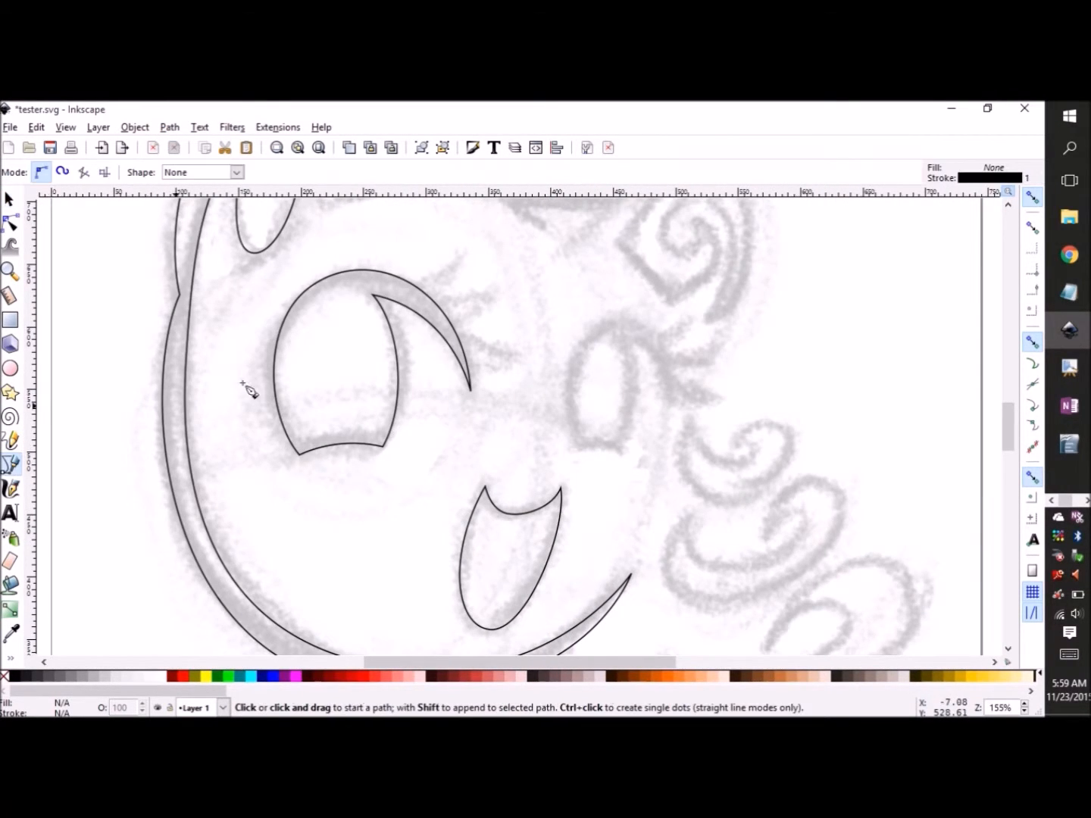
pyautogui.click(407, 287)
pyautogui.moveTo(474, 259)
pyautogui.mouseDown()
pyautogui.moveTo(489, 228)
pyautogui.moveTo(477, 244)
pyautogui.mouseUp()
pyautogui.moveTo(426, 311); pyautogui.dragTo(428, 307)
pyautogui.click(407, 287)
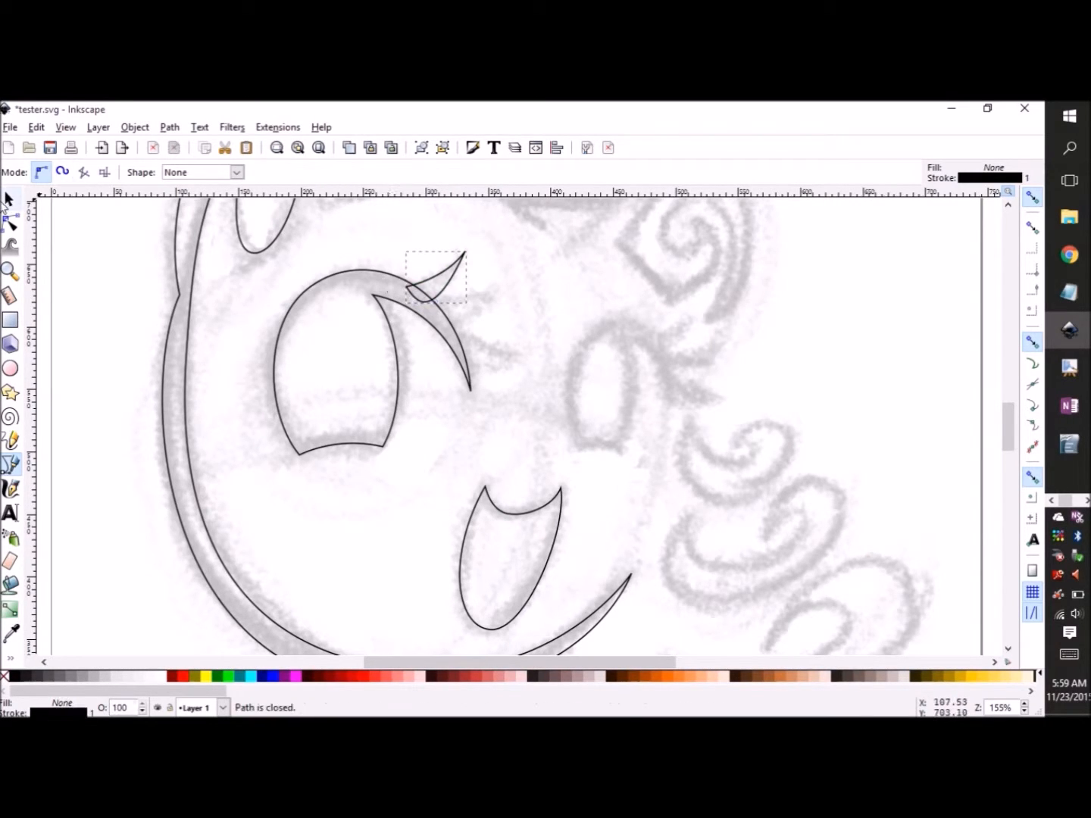
# Step: Duplicate the upper eyelash, then move and rotate the copy onto the lid just below it as the middle lash
pyautogui.press('s')
pyautogui.click(135, 127)
pyautogui.moveTo(168, 129)
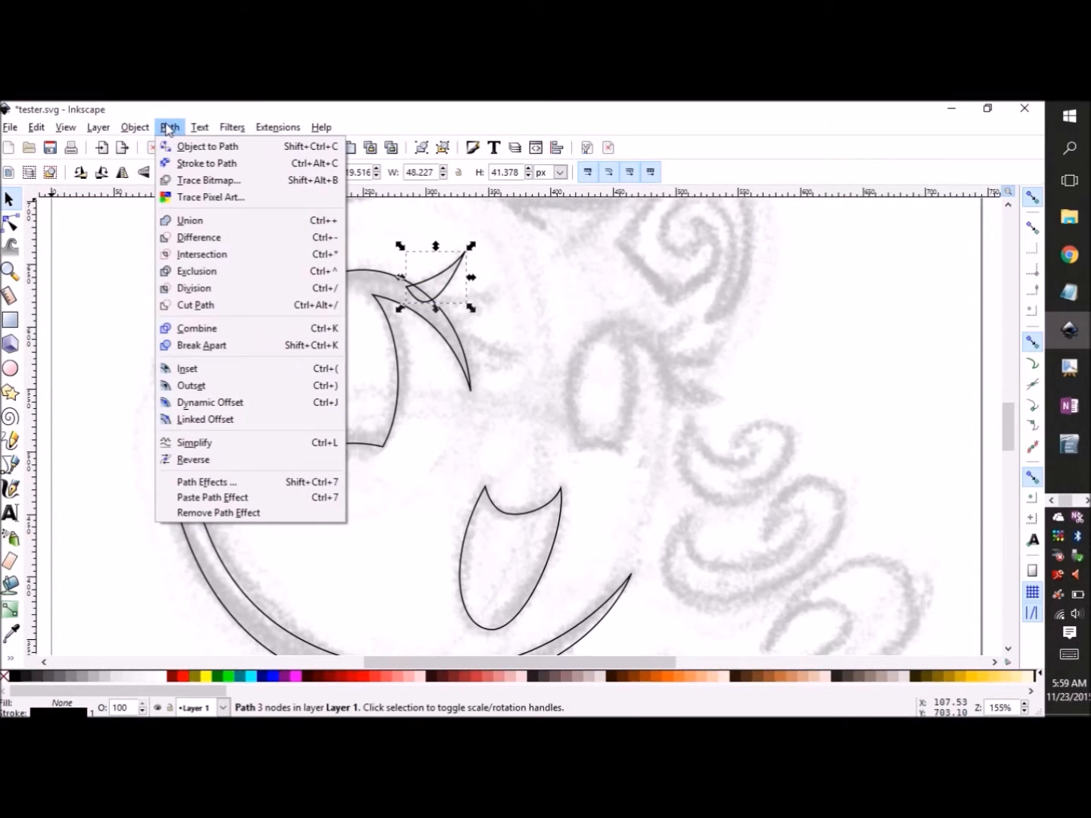
pyautogui.moveTo(42, 130)
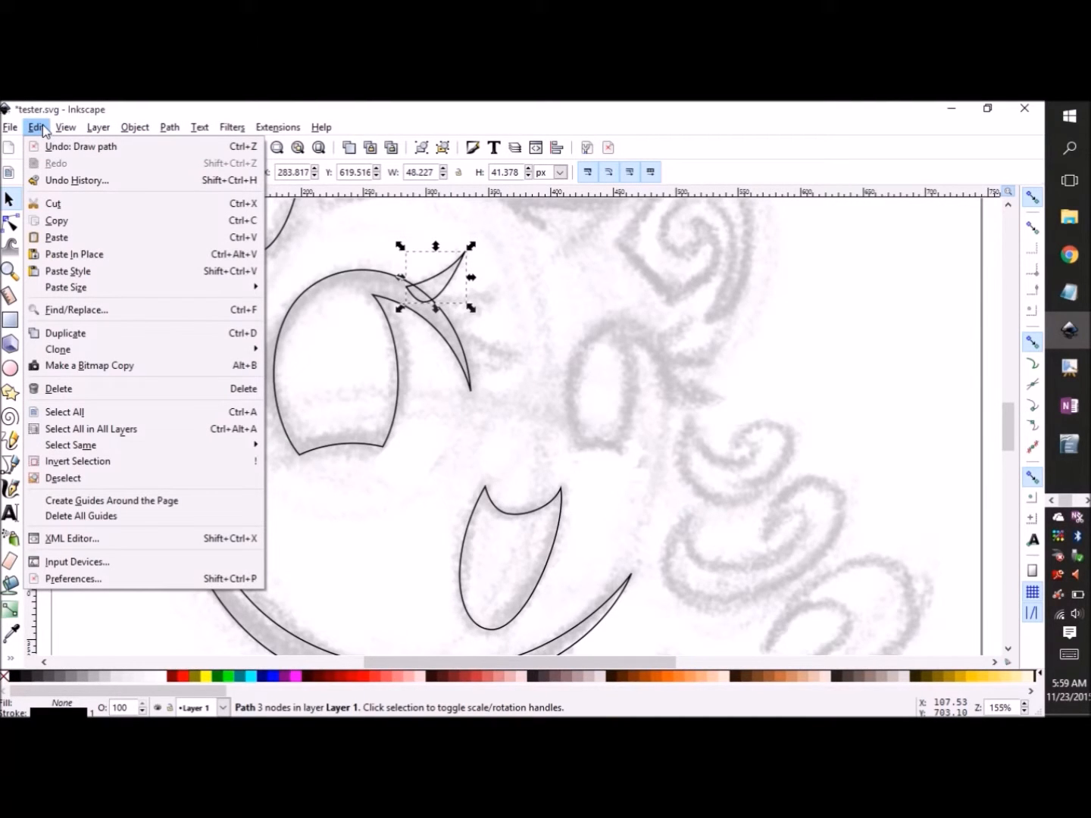
pyautogui.click(98, 341)
pyautogui.moveTo(458, 290); pyautogui.dragTo(496, 307)
pyautogui.click(496, 312)
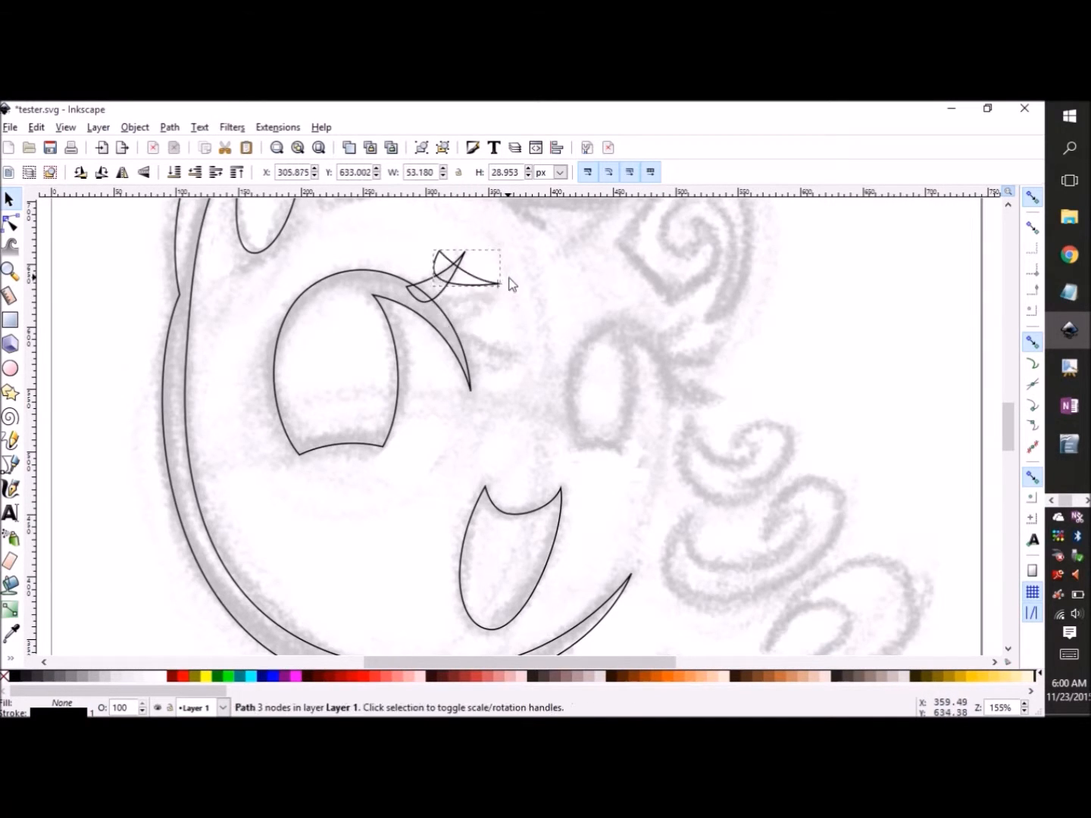
pyautogui.moveTo(434, 338); pyautogui.dragTo(420, 324)
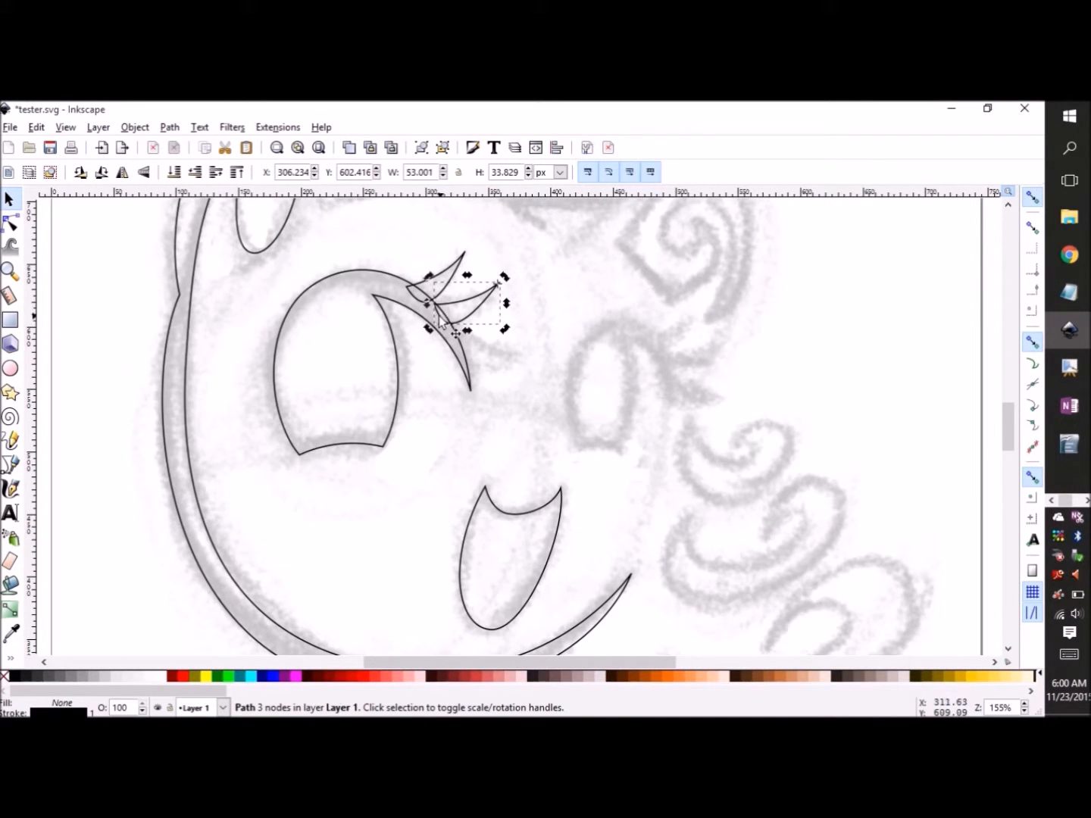
# Step: Duplicate the middle eyelash, then move and rotate the copy to form the lowest lash on the lid
pyautogui.click(10, 128)
pyautogui.click(45, 331)
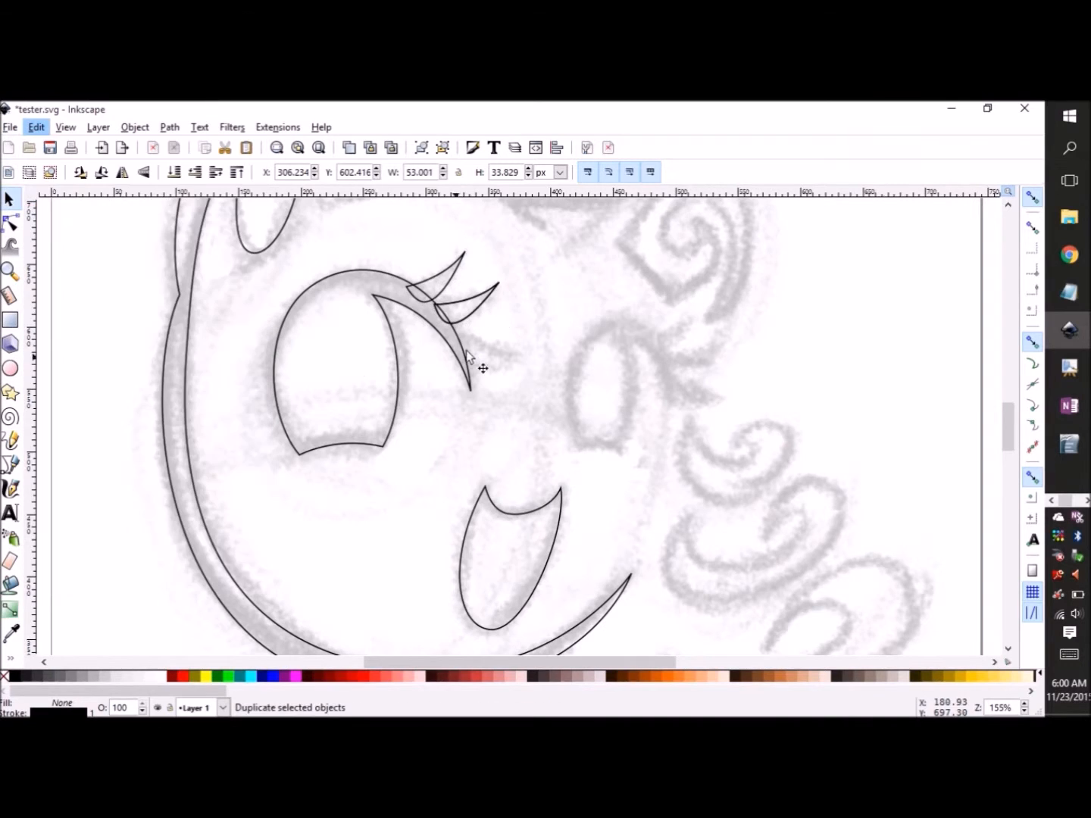
pyautogui.moveTo(487, 329); pyautogui.dragTo(485, 356)
pyautogui.click(485, 357)
pyautogui.moveTo(429, 309); pyautogui.dragTo(461, 308)
# Step: Rotate the middle lash by about -5.9° and adjust the base nodes of the middle and lowest lashes to fit the lid
pyautogui.click(488, 295)
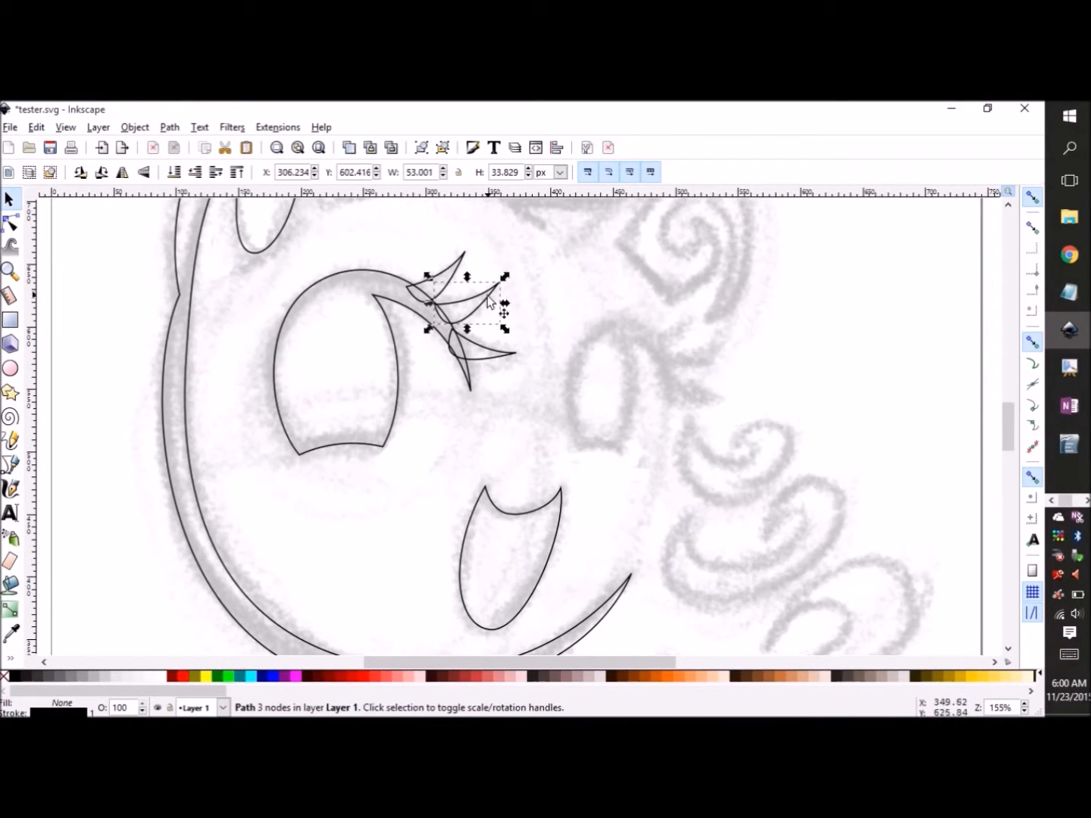
pyautogui.click(493, 304)
pyautogui.click(433, 285)
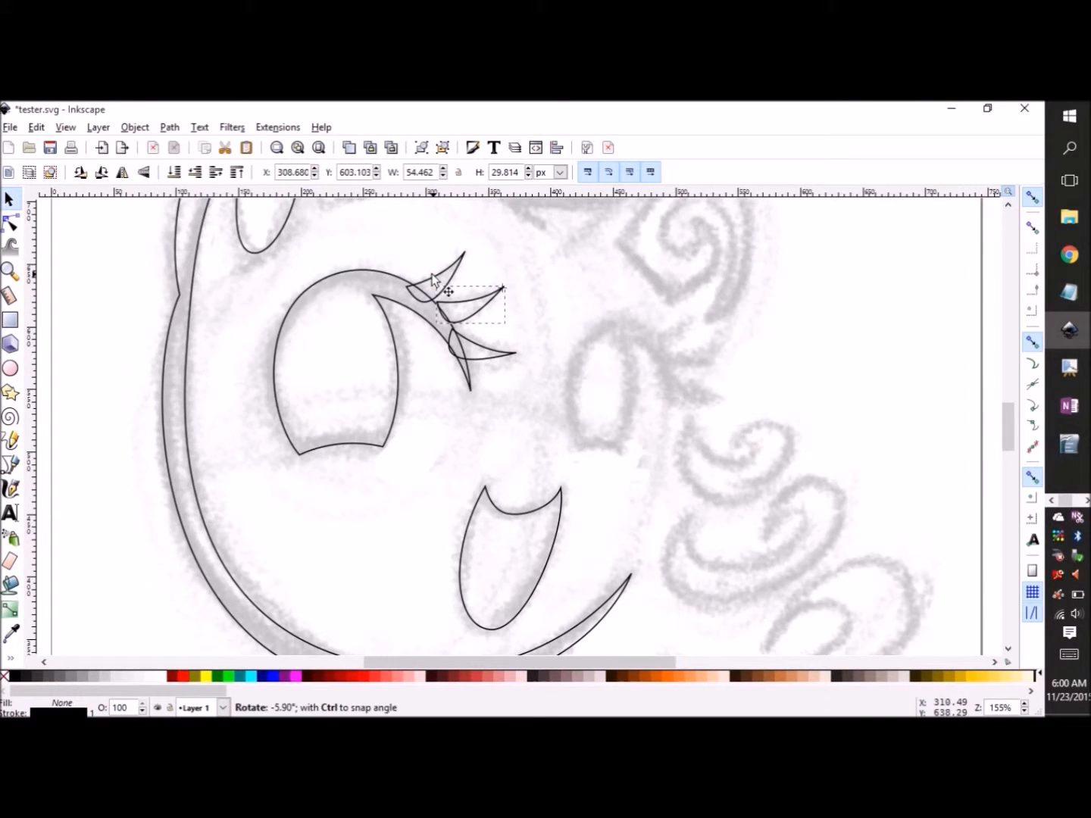
pyautogui.press('n')
pyautogui.moveTo(436, 303); pyautogui.dragTo(434, 303)
pyautogui.click(456, 356)
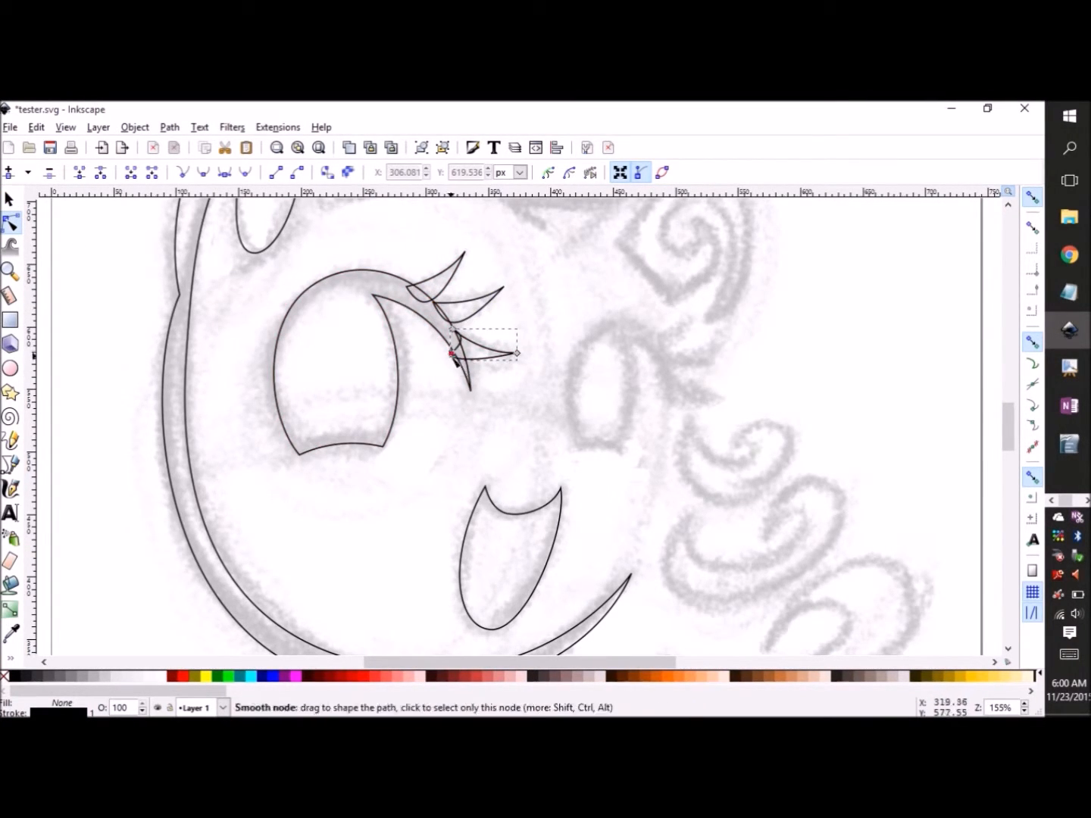
pyautogui.moveTo(459, 356); pyautogui.dragTo(456, 350)
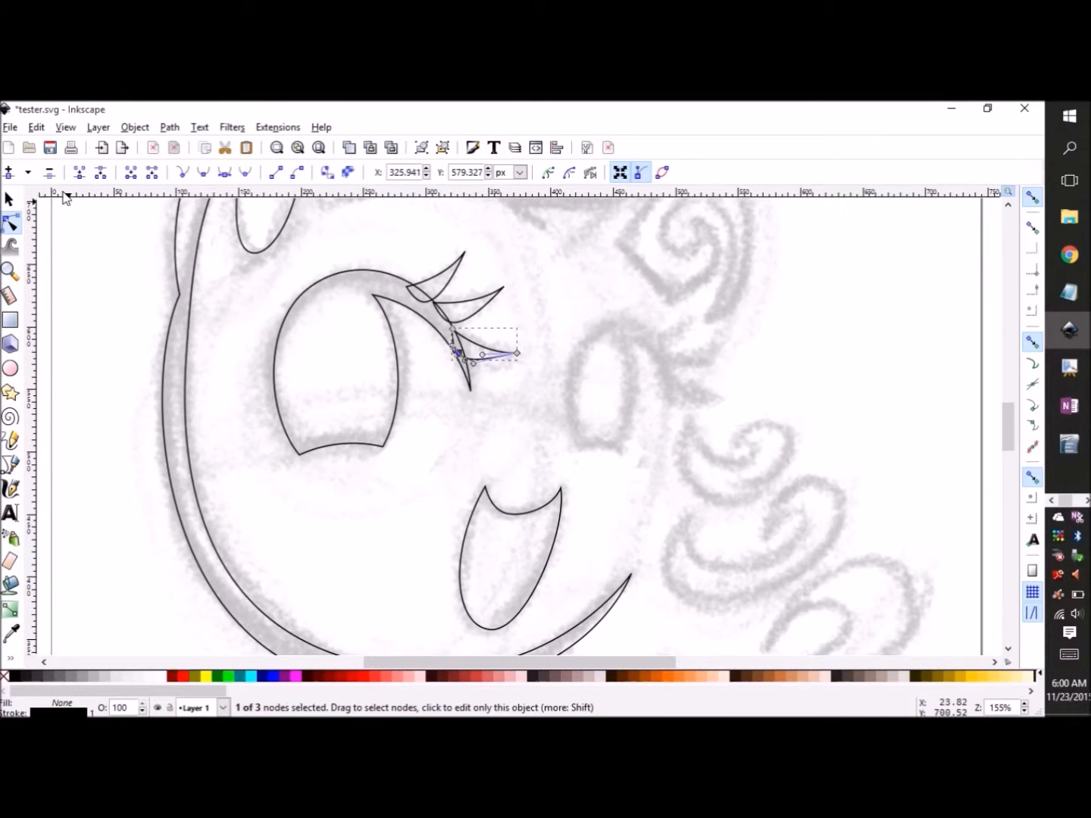
# Step: Merge the large eye and its three eyelashes into a single path with Union
pyautogui.press('s')
pyautogui.keyDown('shift'); pyautogui.click(358, 266); pyautogui.keyUp('shift')
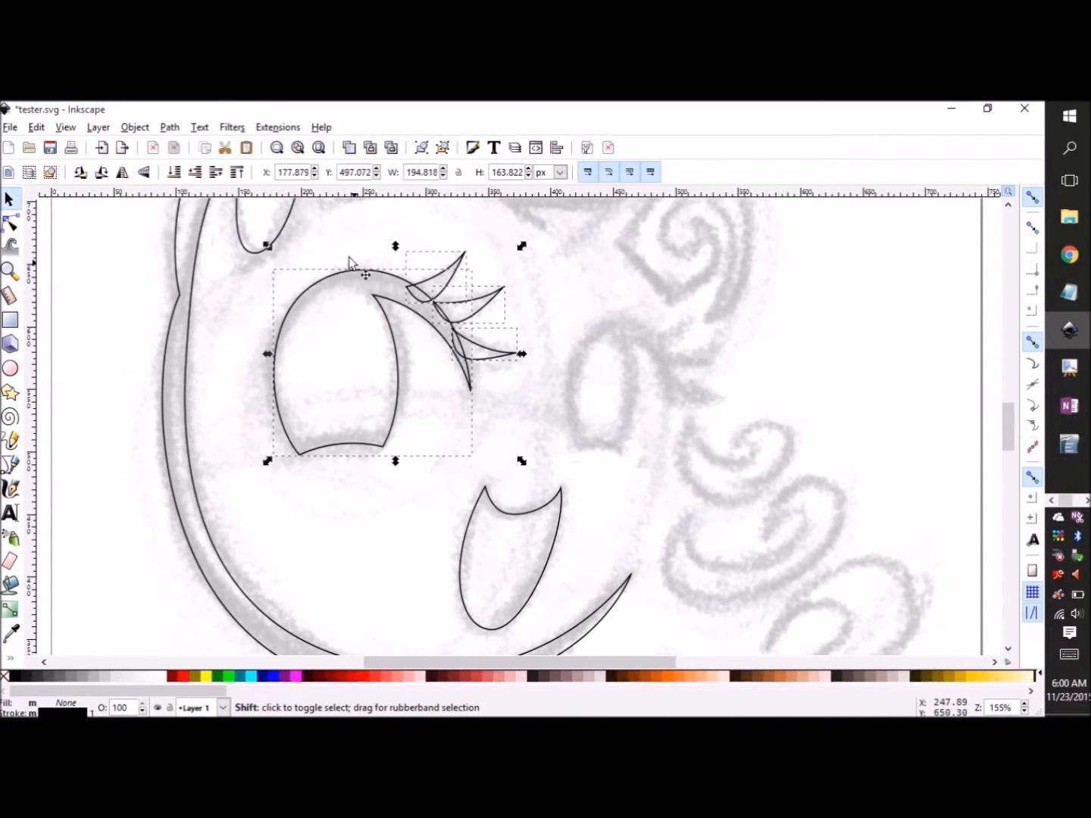
pyautogui.click(135, 128)
pyautogui.moveTo(170, 127)
pyautogui.click(185, 223)
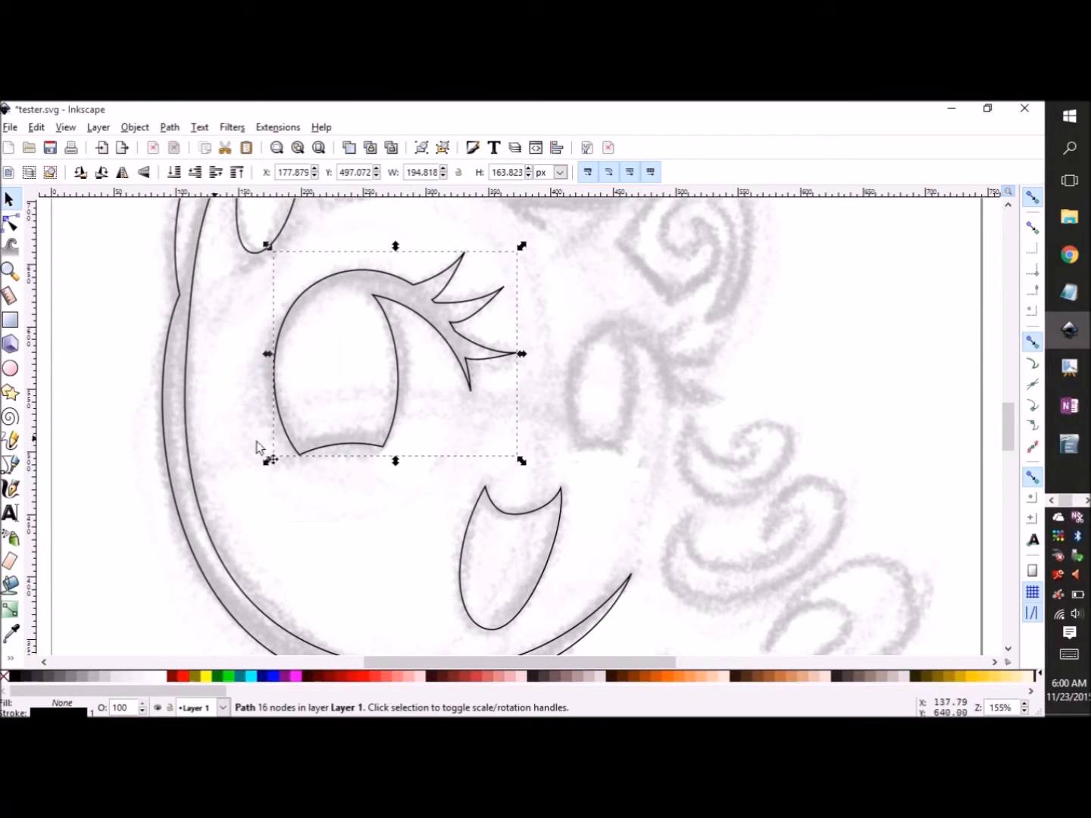
# Step: Place a horizontal guide along the bottom edge of the large eye and undo the trial sideways move of the eye
pyautogui.moveTo(466, 194); pyautogui.dragTo(501, 461)
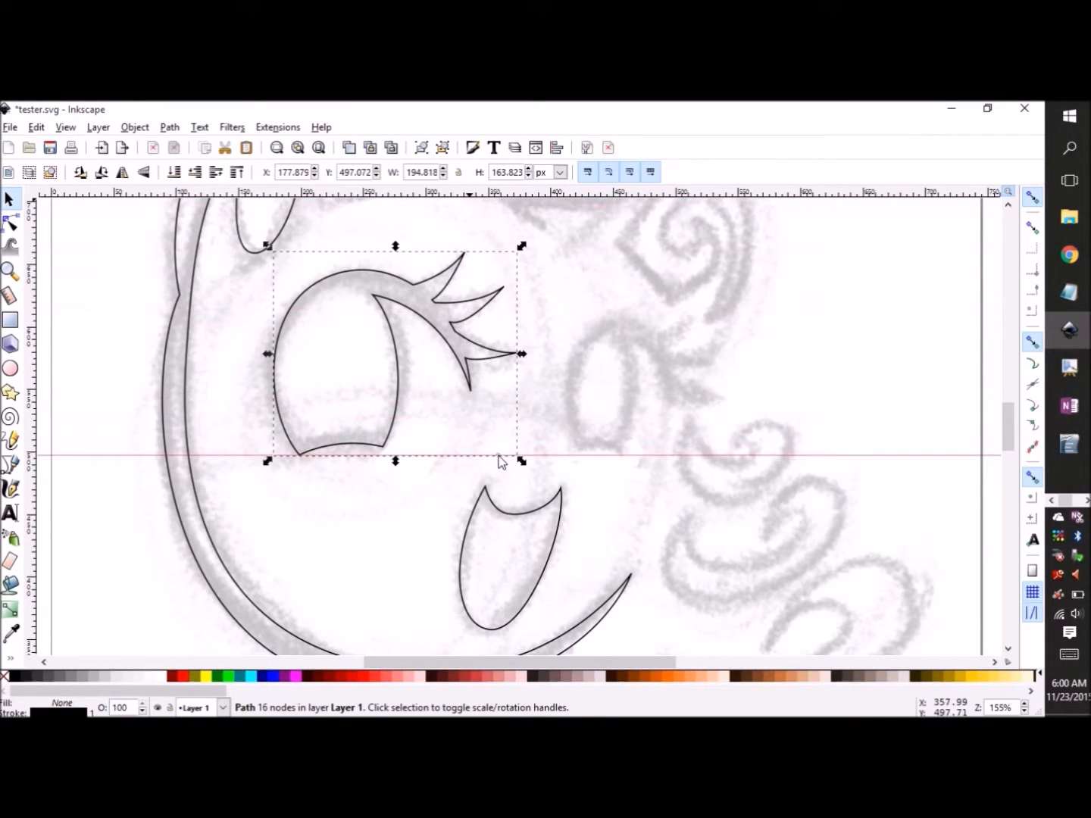
pyautogui.moveTo(450, 350); pyautogui.dragTo(547, 355)
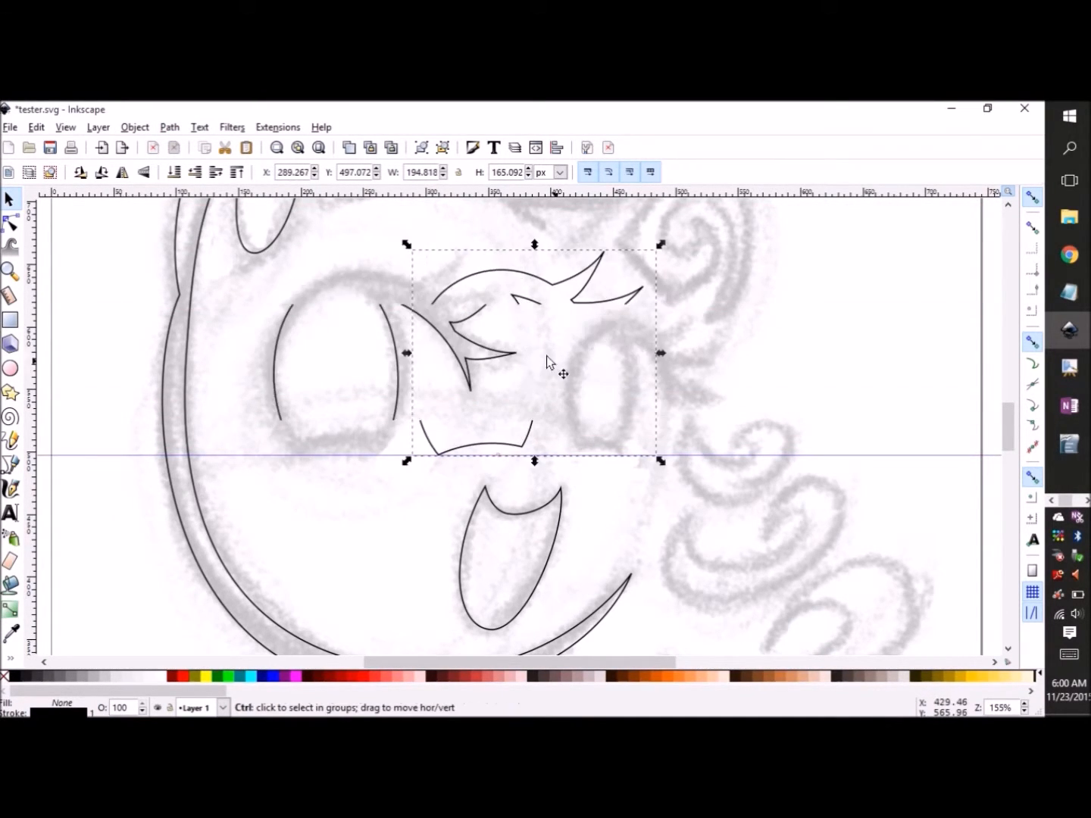
pyautogui.hotkey('ctrl', 'z')
# Step: Duplicate the large eye, move the copy along the guide onto the smaller sketched eye, and scale it to about 122 by 120 px
pyautogui.click(47, 129)
pyautogui.moveTo(66, 131)
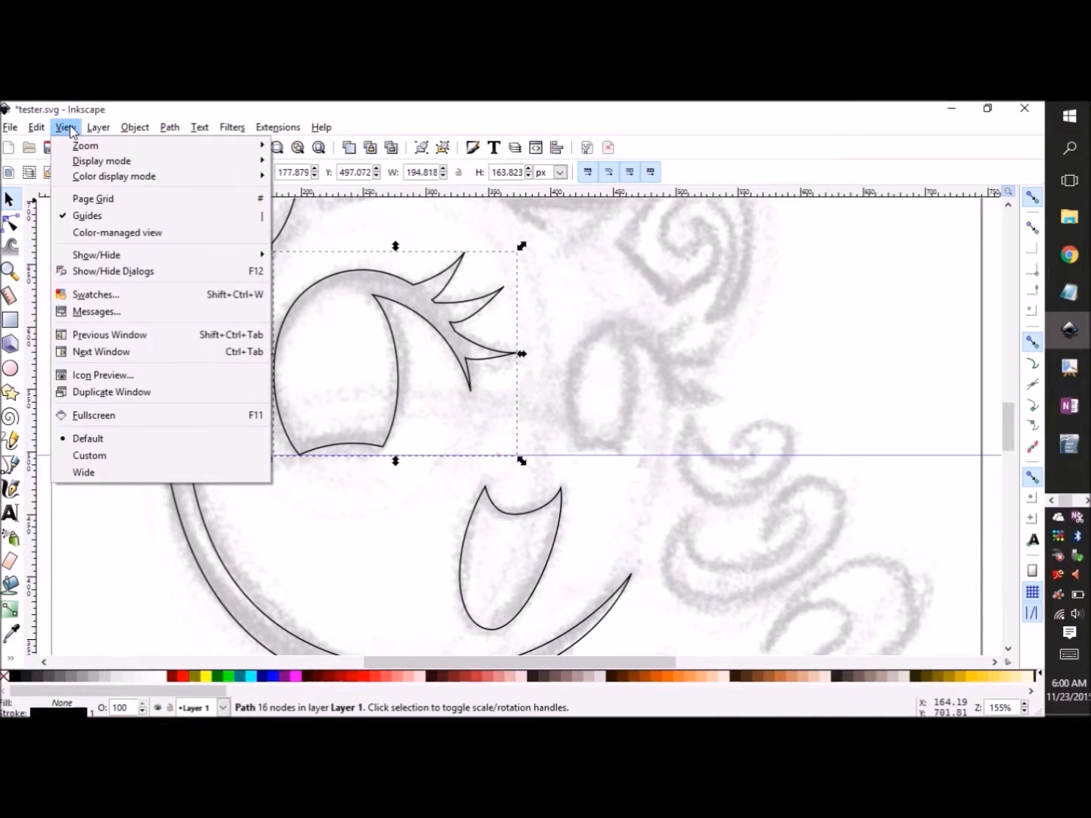
pyautogui.click(71, 332)
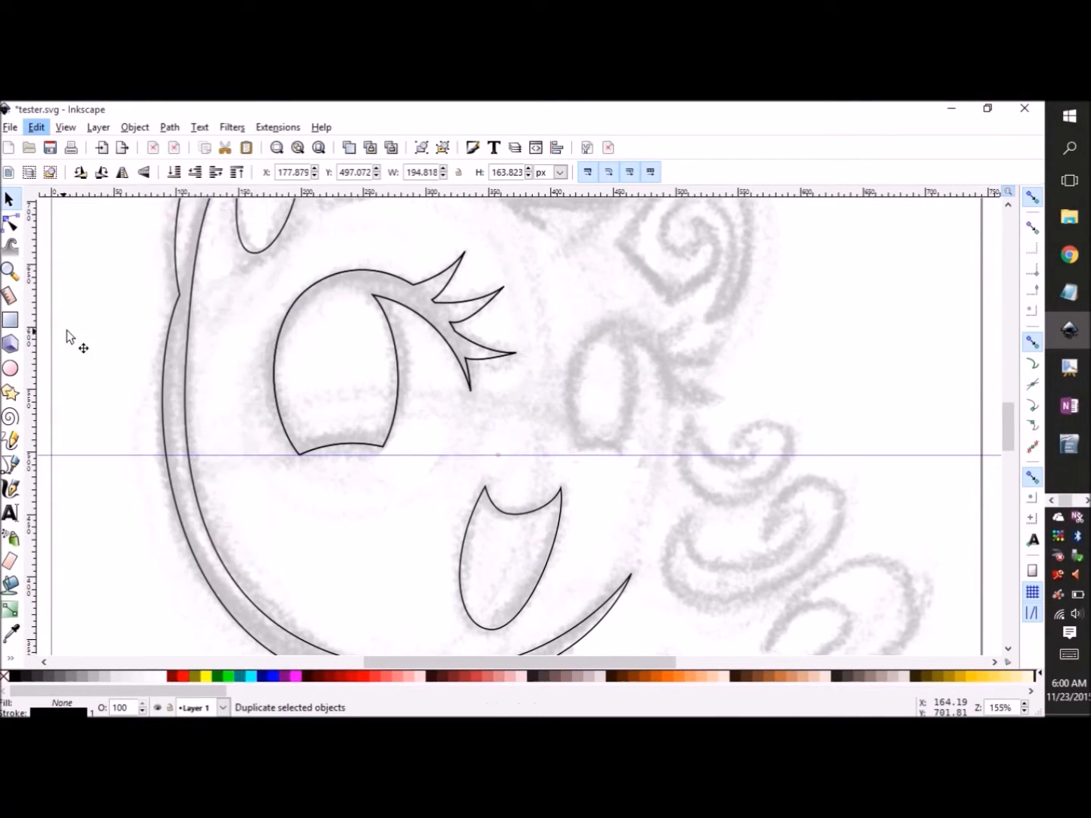
pyautogui.moveTo(397, 345); pyautogui.dragTo(679, 345)
pyautogui.moveTo(803, 247); pyautogui.dragTo(713, 298)
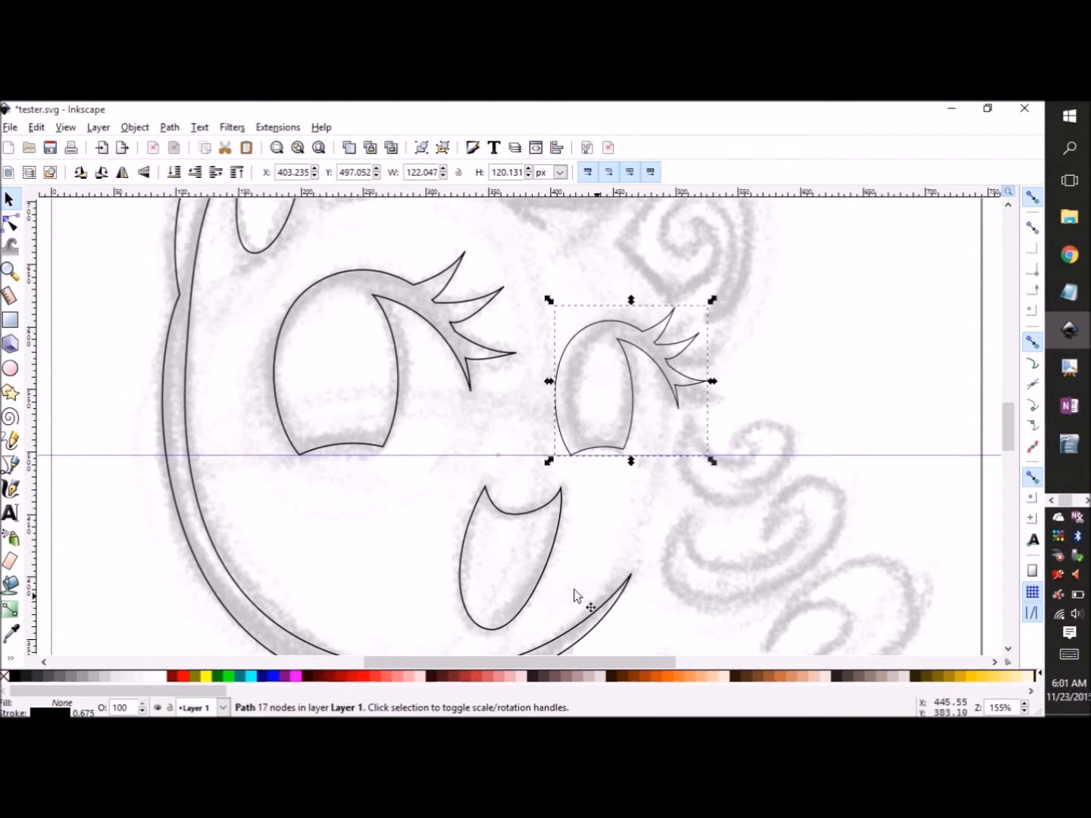
# Step: Trace the forelock between the ear and the horn as one closed path, including its inner spiral curl
pyautogui.scroll(3, 1011, 424)
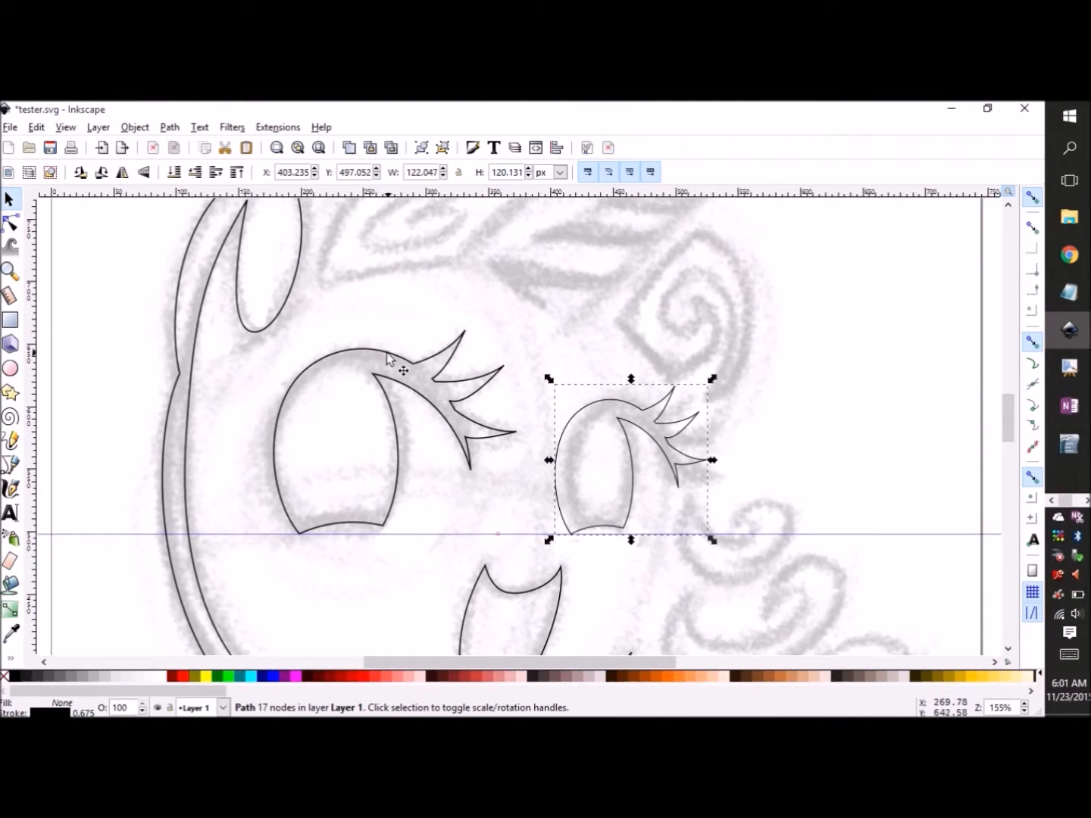
pyautogui.scroll(6, 1011, 417)
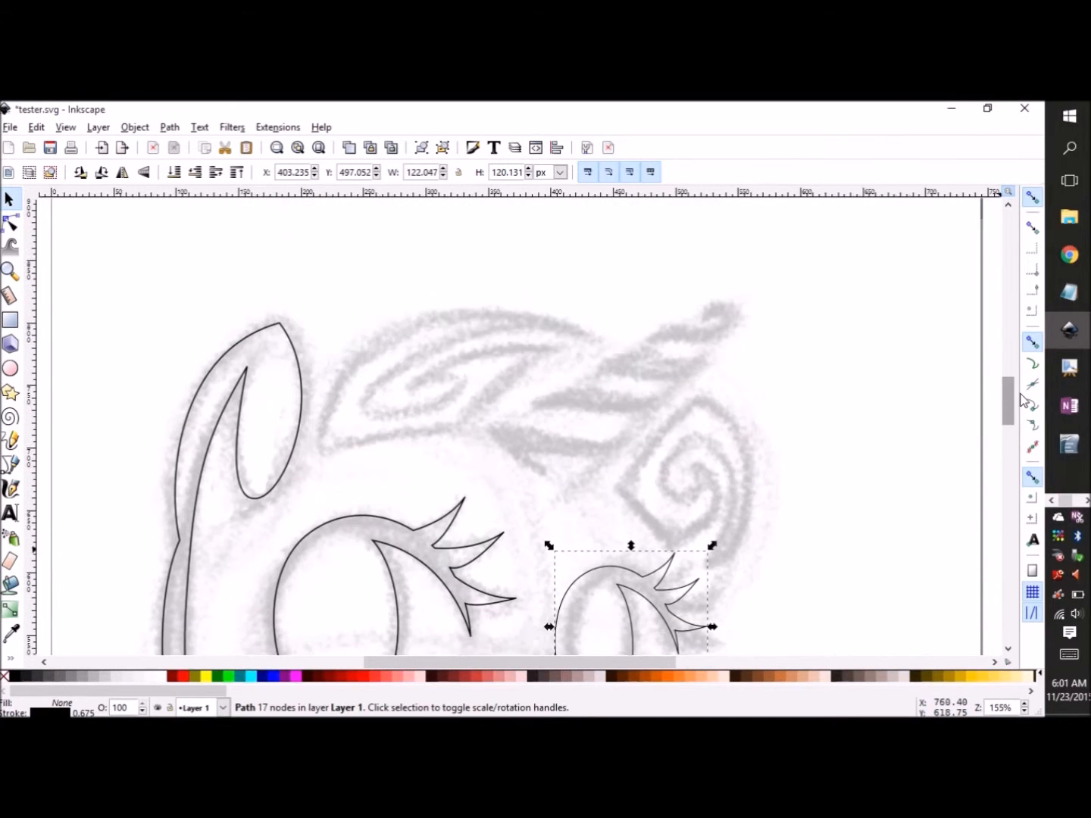
pyautogui.press('b')
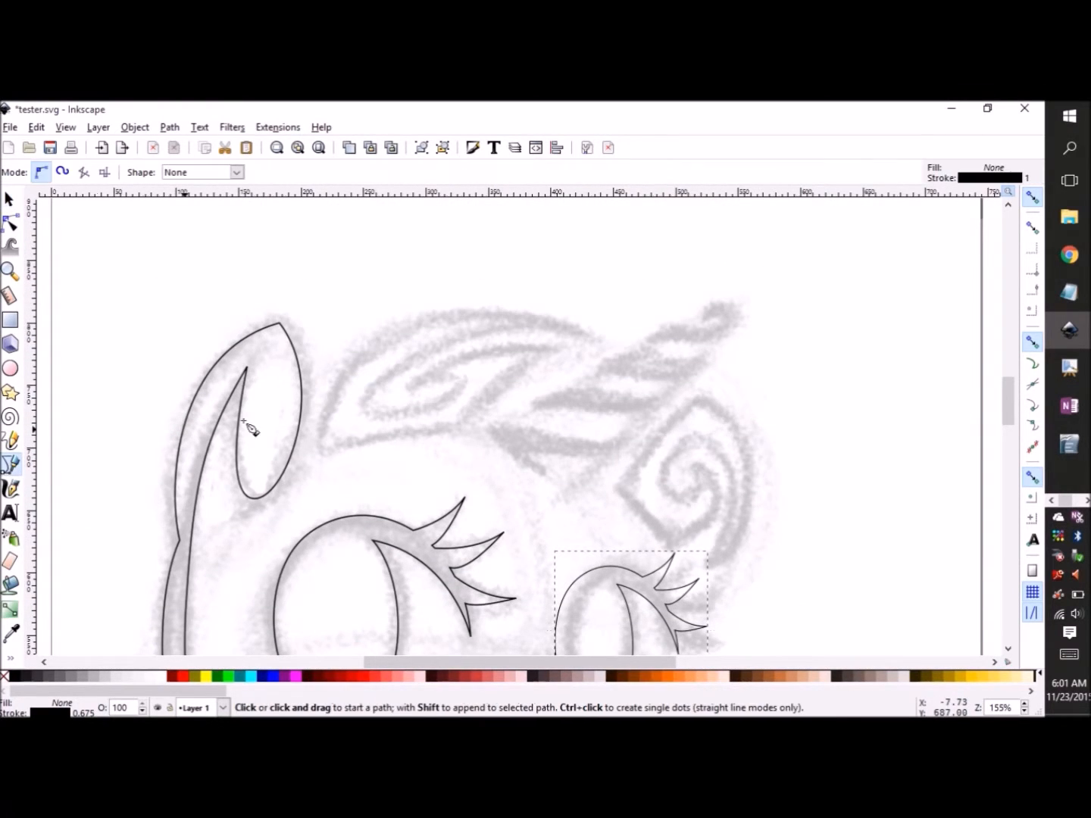
pyautogui.click(593, 338)
pyautogui.moveTo(418, 322); pyautogui.dragTo(320, 351)
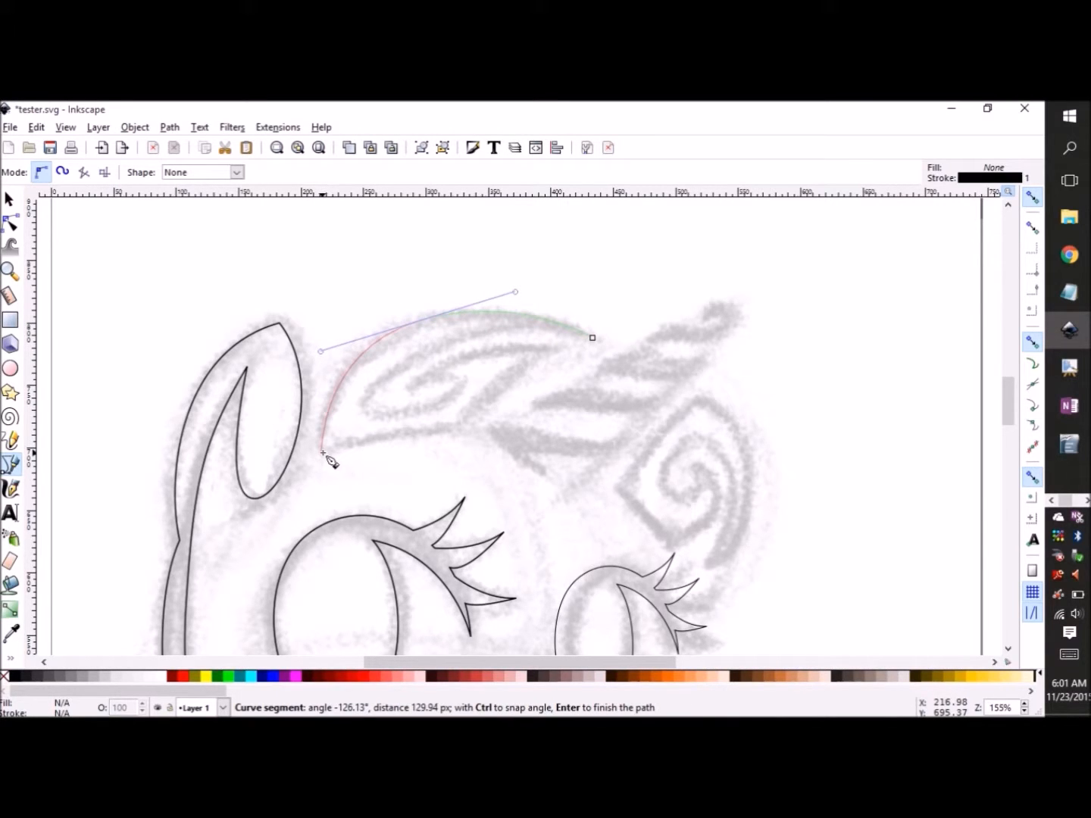
pyautogui.moveTo(427, 464); pyautogui.dragTo(500, 393)
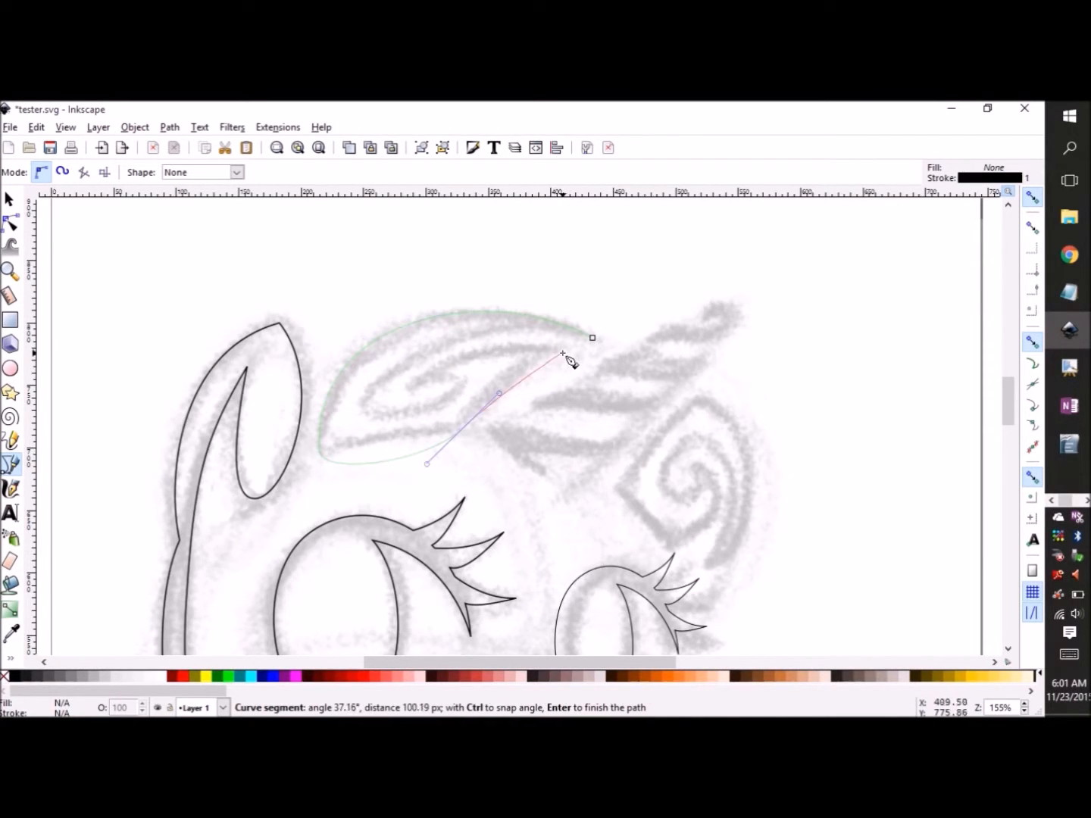
pyautogui.click(564, 350)
pyautogui.moveTo(413, 386); pyautogui.dragTo(441, 405)
pyautogui.moveTo(355, 407); pyautogui.dragTo(351, 386)
pyautogui.moveTo(593, 337); pyautogui.dragTo(724, 383)
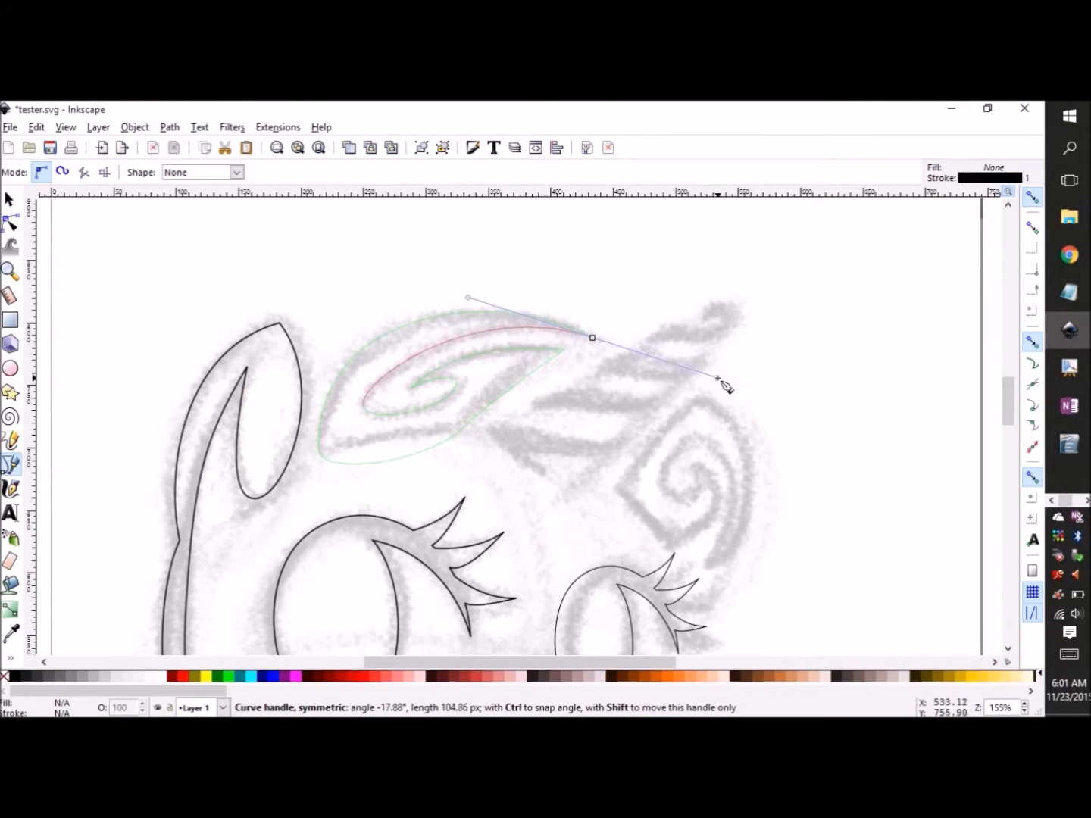
# Step: Reshape the forelock's inner spiral by adjusting a curve handle at the curl's inner end
pyautogui.click(11, 222)
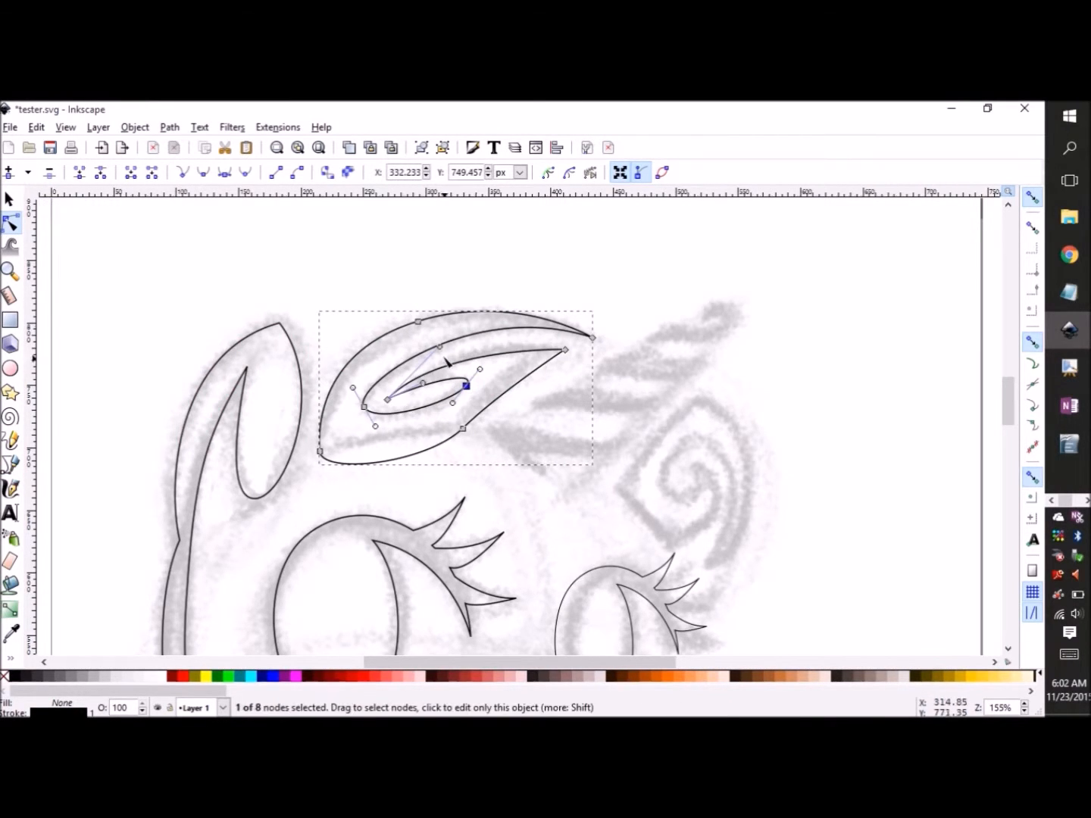
pyautogui.moveTo(440, 348); pyautogui.dragTo(448, 337)
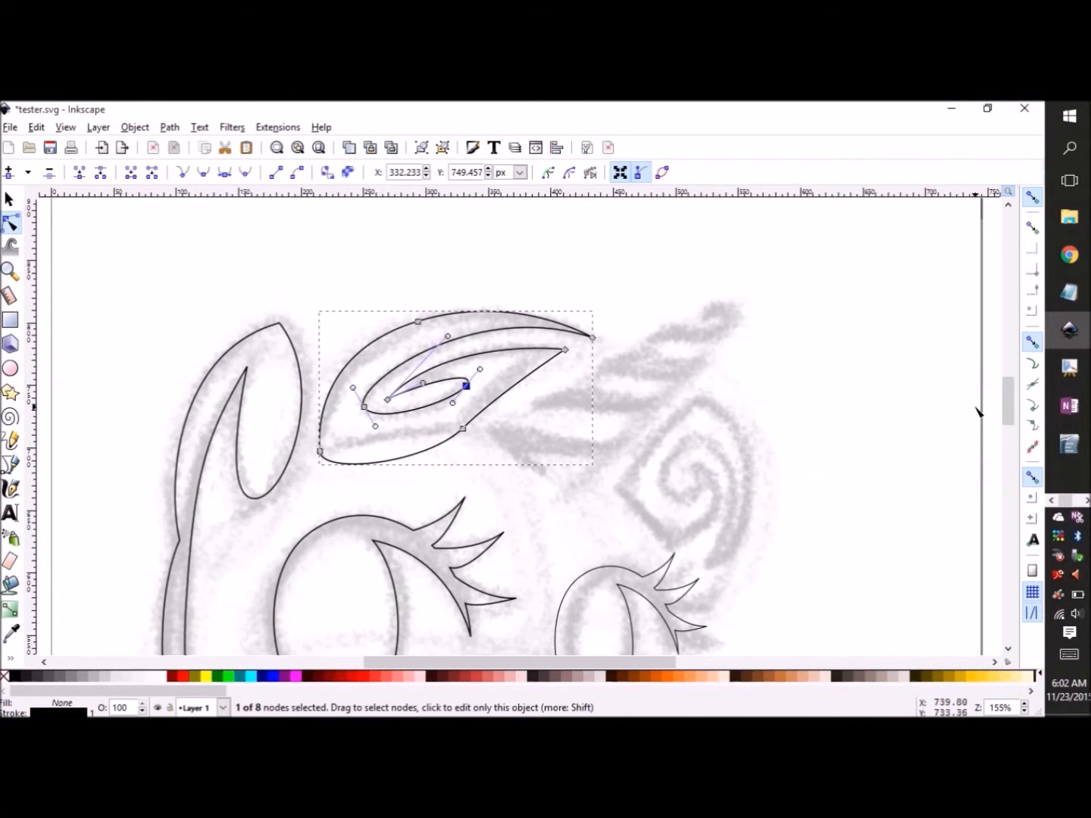
# Step: Trace the lowest horn stripe at the horn's base as a closed path with the Bezier pen
pyautogui.moveTo(1011, 413); pyautogui.dragTo(1010, 425)
pyautogui.press('b')
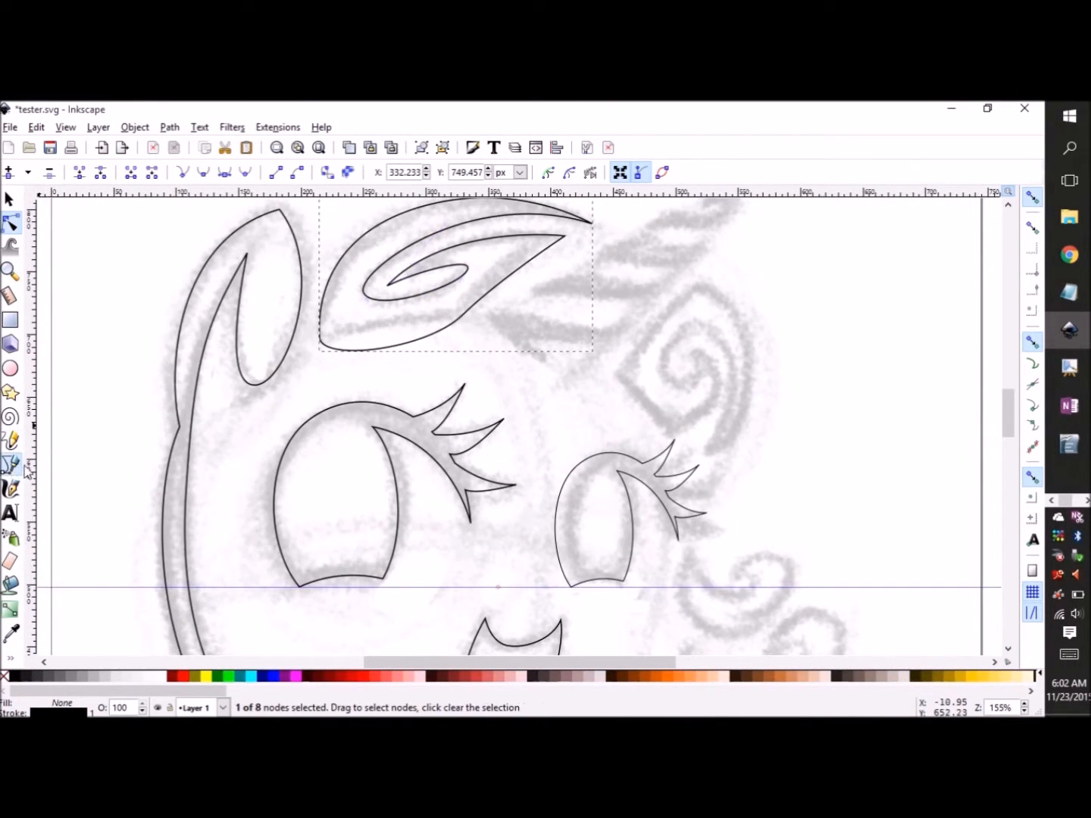
pyautogui.moveTo(478, 320); pyautogui.dragTo(506, 316)
pyautogui.moveTo(576, 328); pyautogui.dragTo(546, 374)
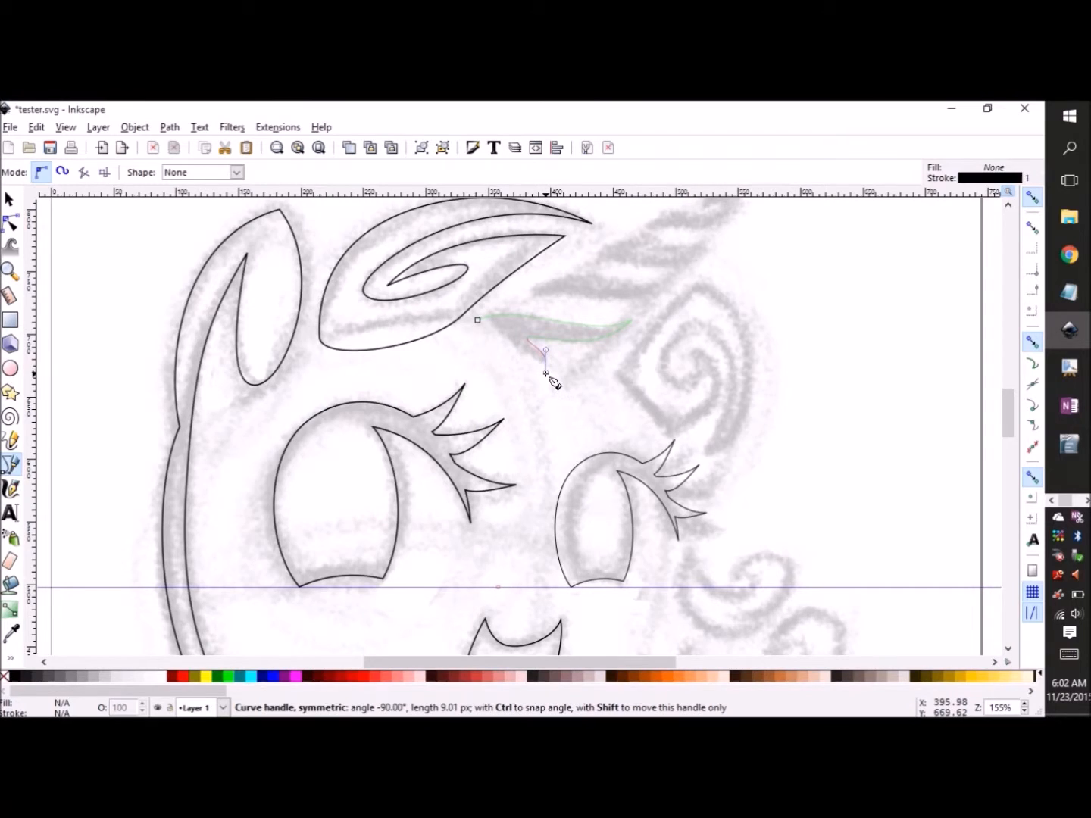
pyautogui.click(477, 320)
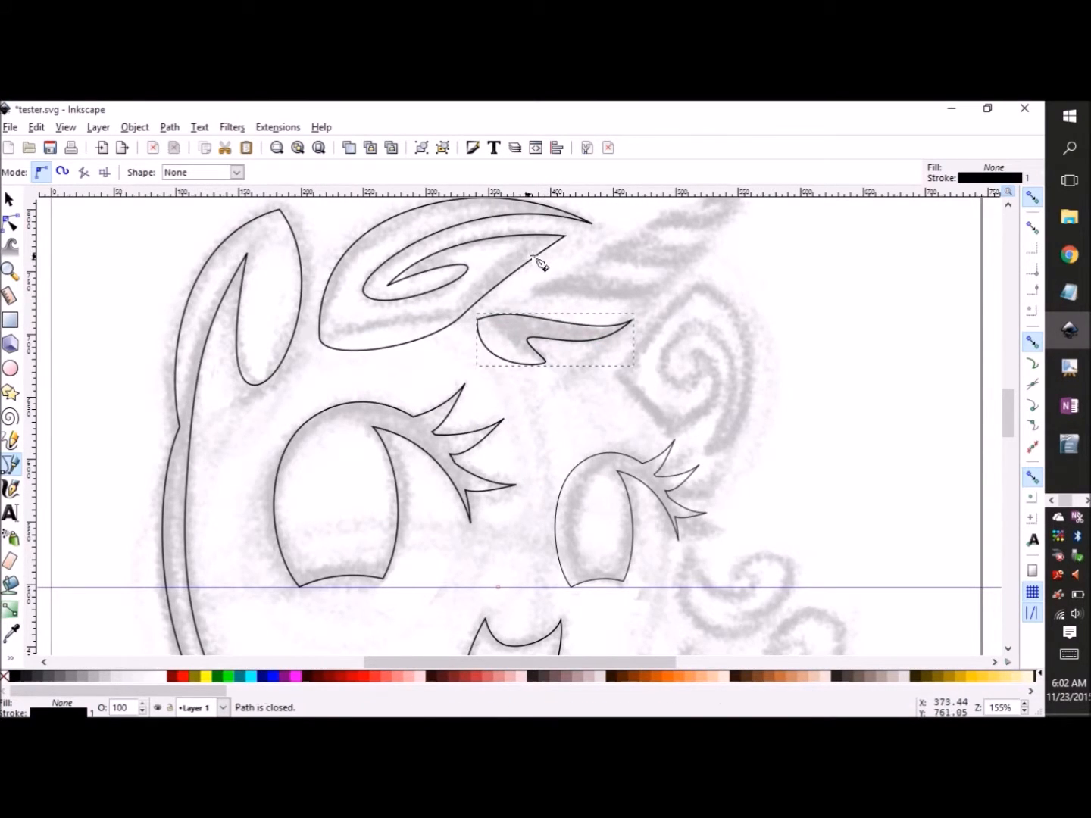
# Step: Draw a closed shape about 330 by 149 px following the forehead from the ear to the small eye's lashes, and give it a green stroke
pyautogui.click(287, 359)
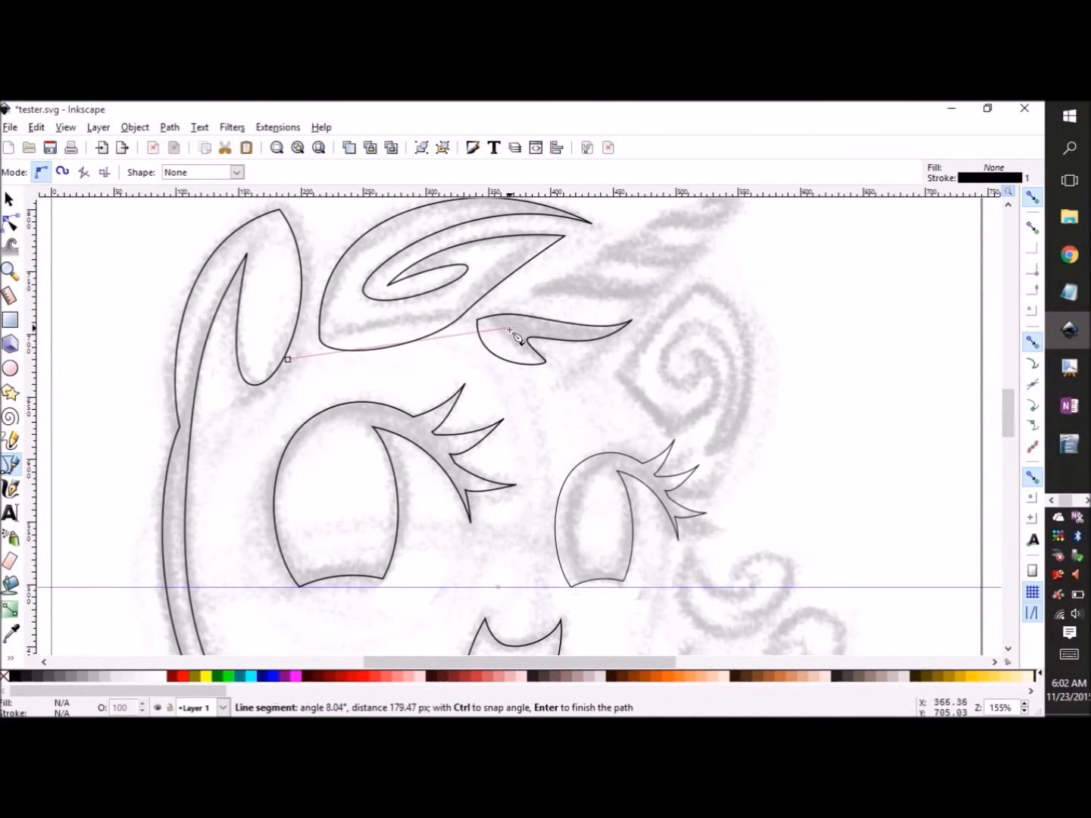
pyautogui.moveTo(511, 332); pyautogui.dragTo(644, 370)
pyautogui.moveTo(677, 426); pyautogui.dragTo(716, 499)
pyautogui.click(287, 359)
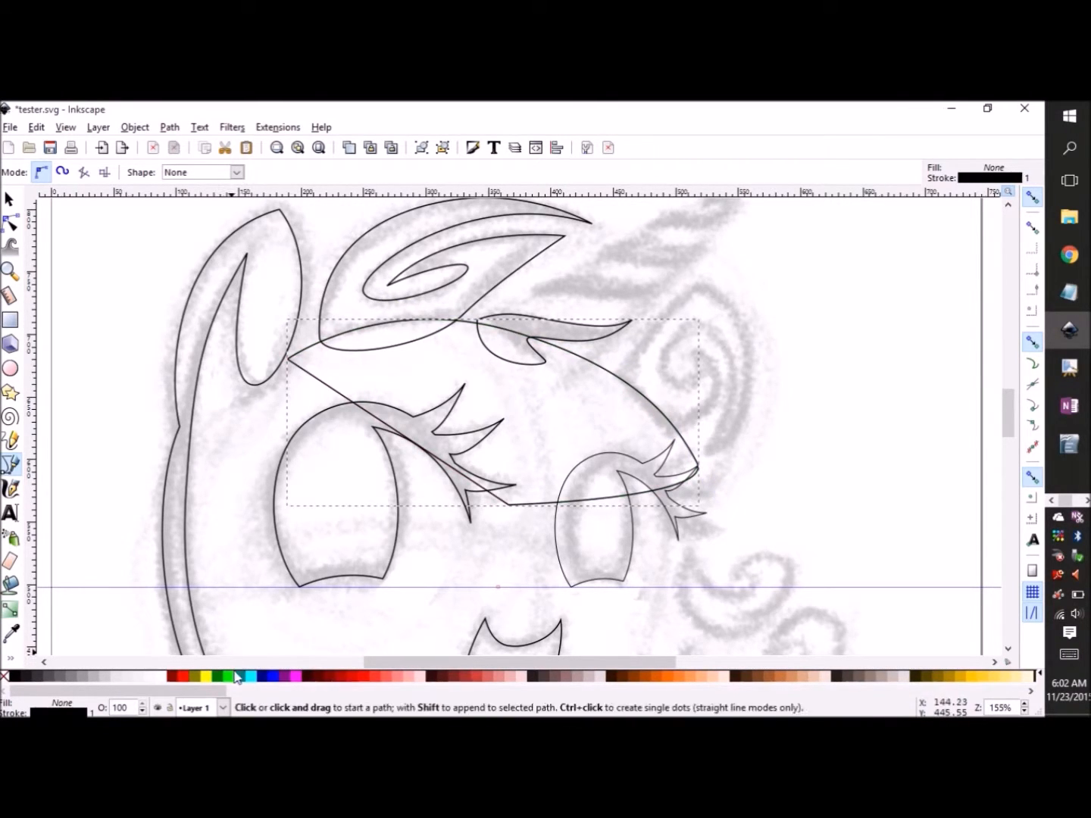
pyautogui.keyDown('shift'); pyautogui.click(231, 677); pyautogui.keyUp('shift')
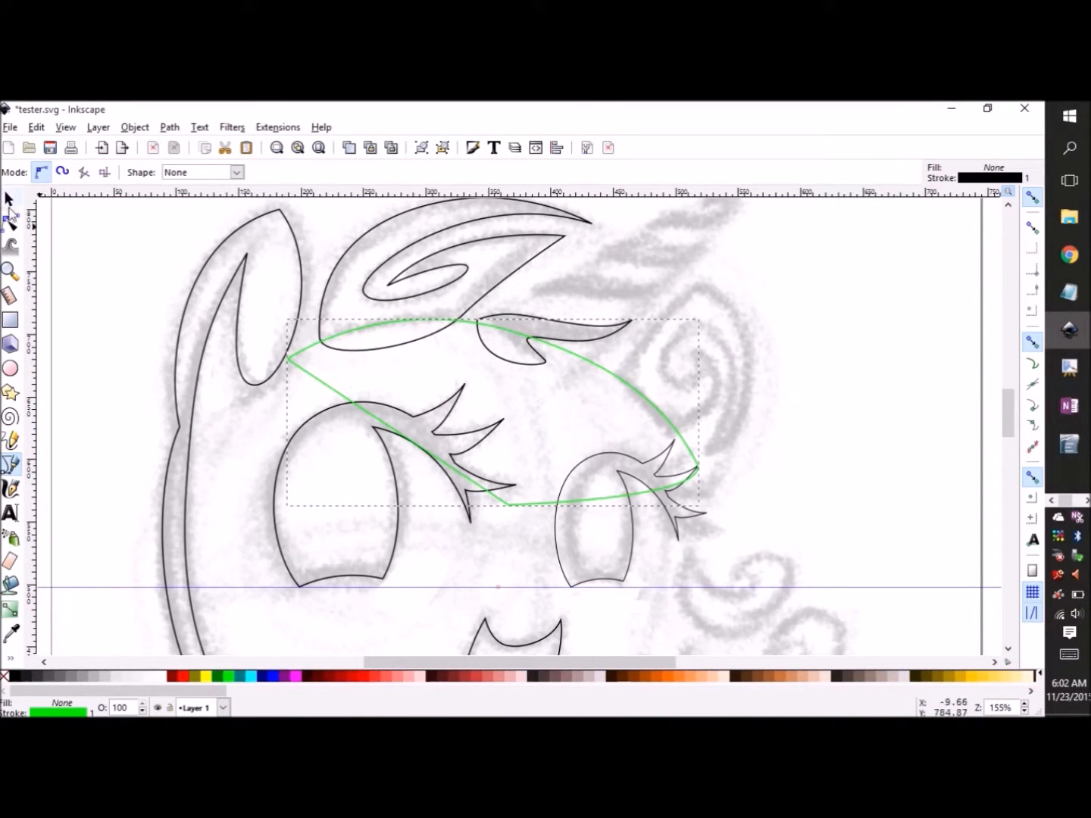
pyautogui.click(7, 200)
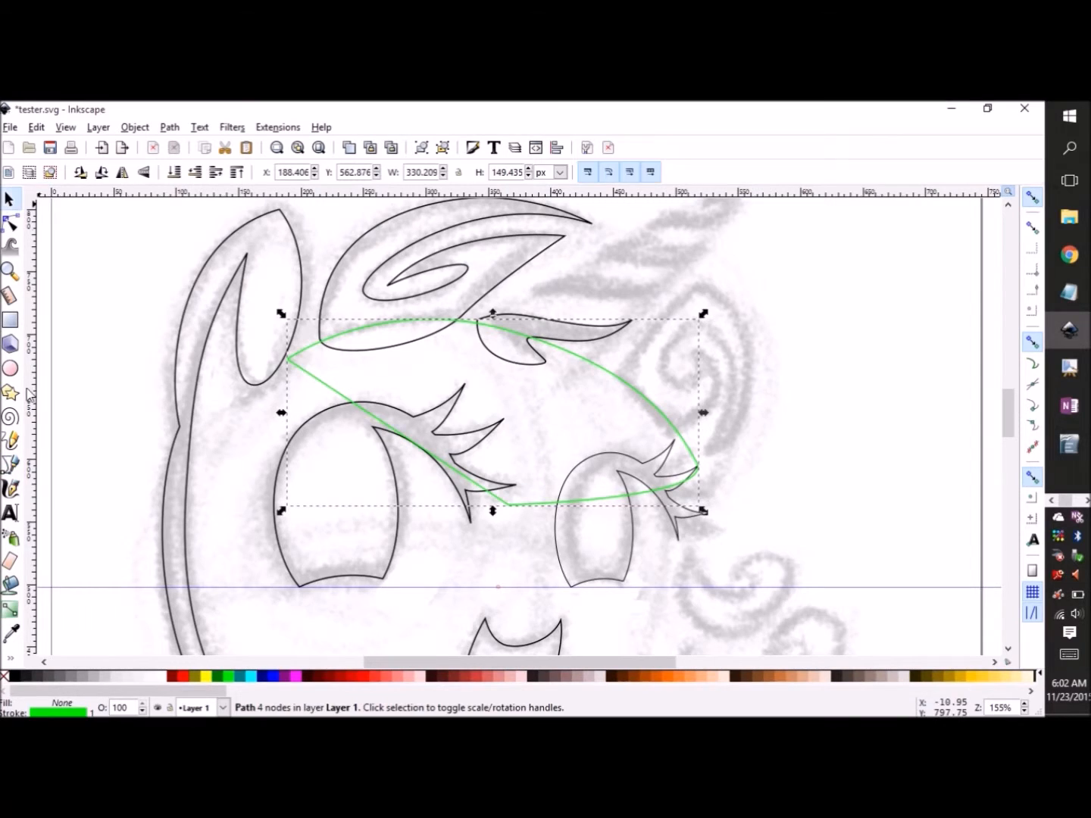
pyautogui.click(66, 128)
pyautogui.moveTo(146, 135)
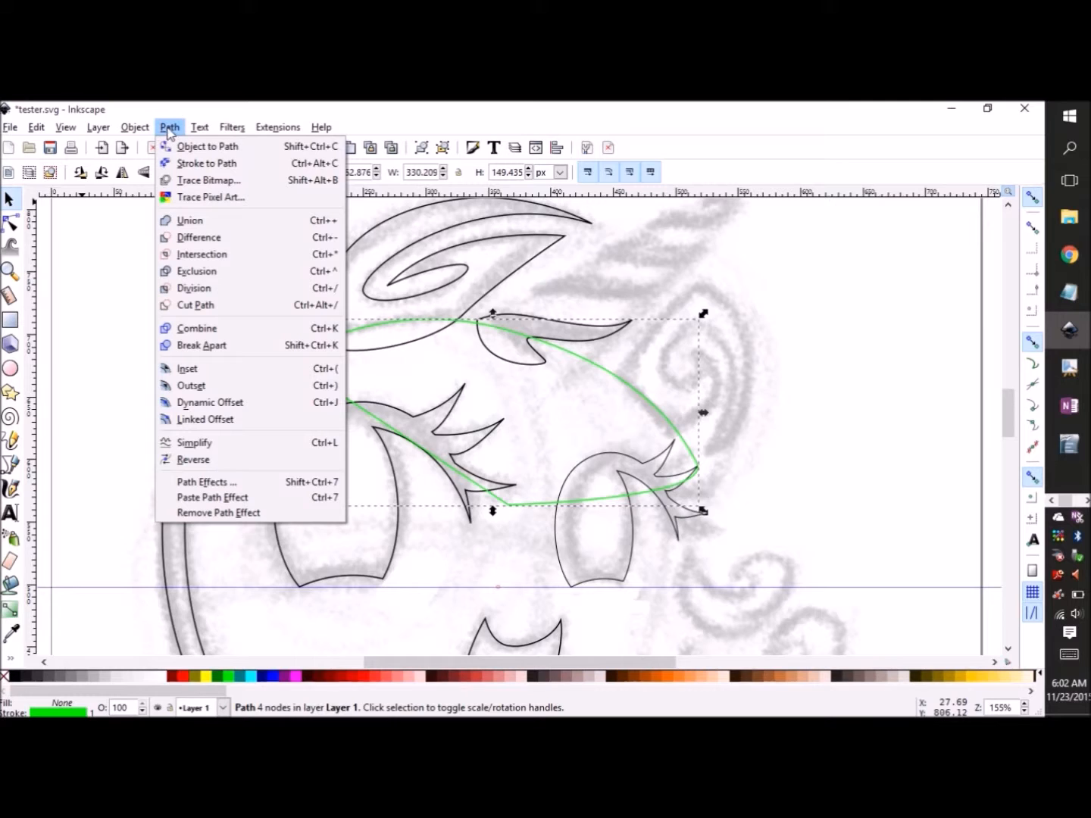
pyautogui.click(366, 112)
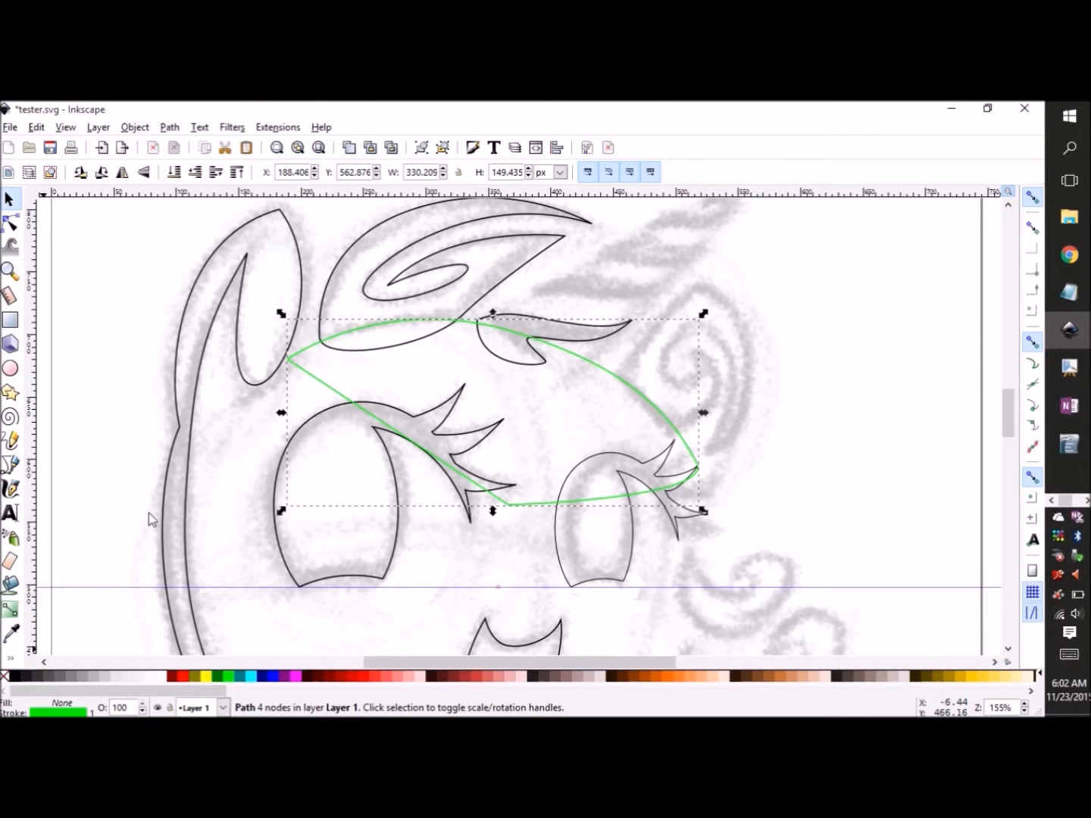
# Step: Set the small eye's stroke width to 1 px and collapse the Fill and Stroke settings
pyautogui.hotkey('shift', 'ctrl', 'f')
pyautogui.click(855, 220)
pyautogui.click(921, 219)
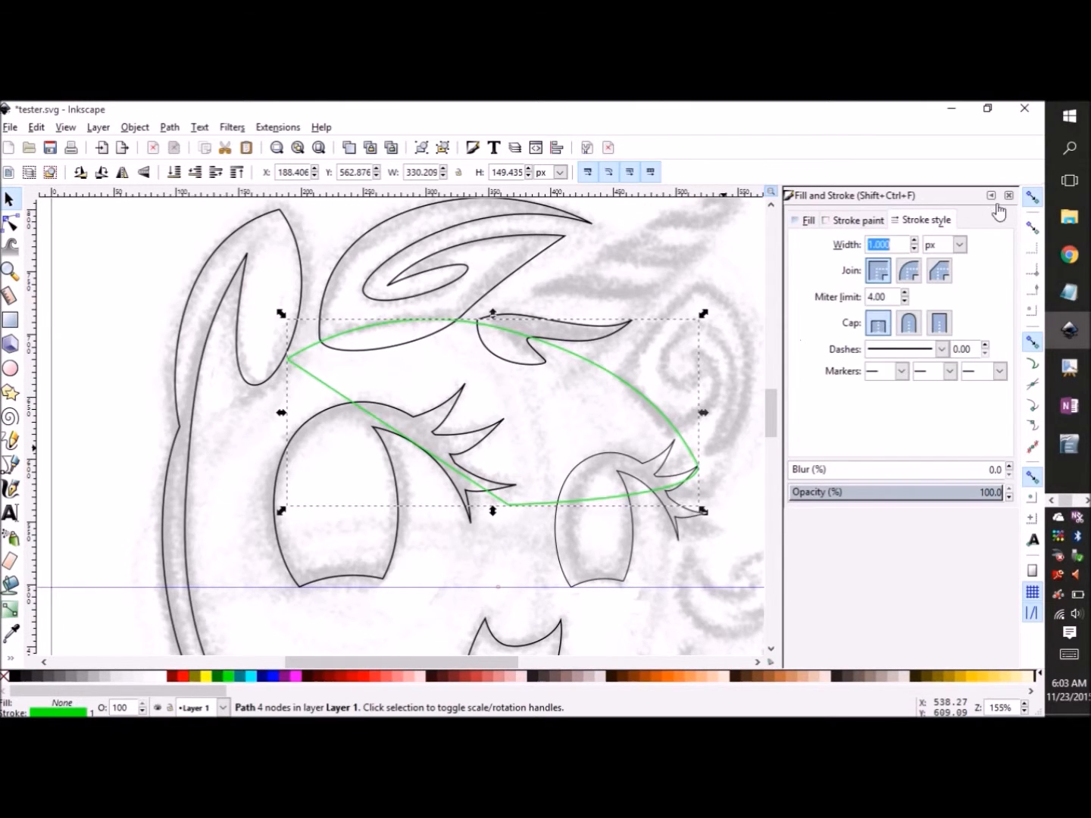
pyautogui.click(635, 545)
pyautogui.write('1')
pyautogui.press('Return')
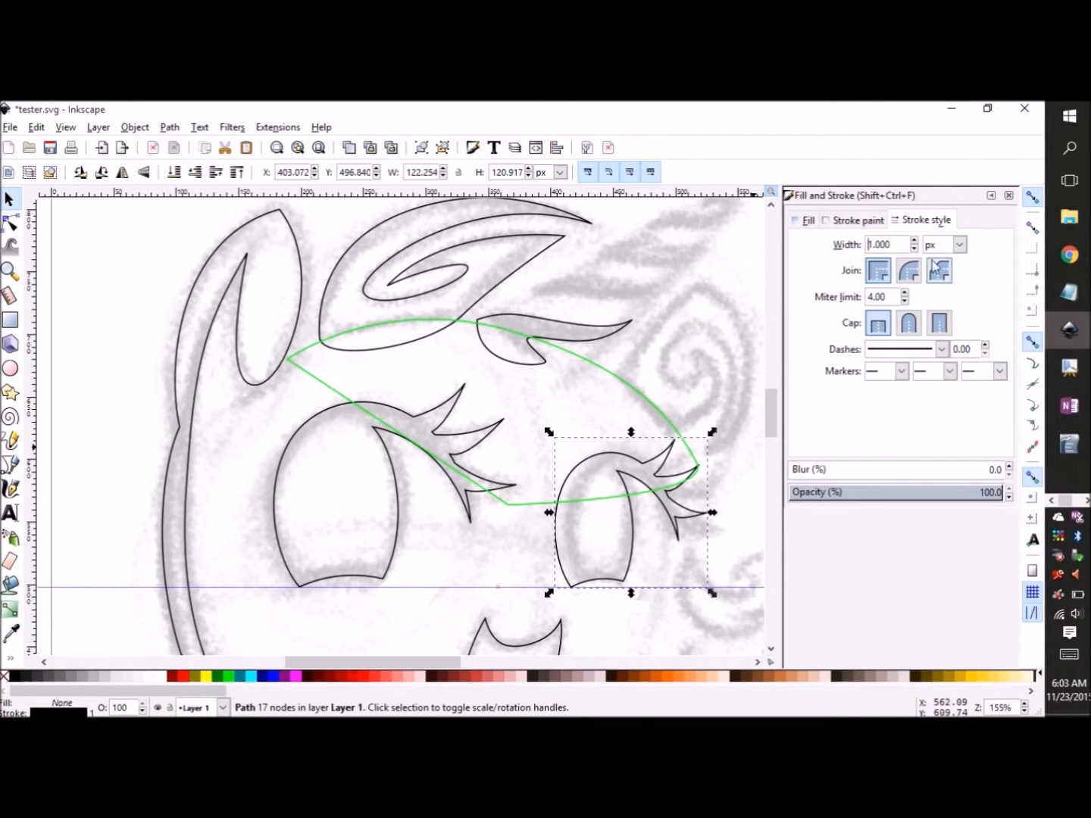
pyautogui.click(990, 197)
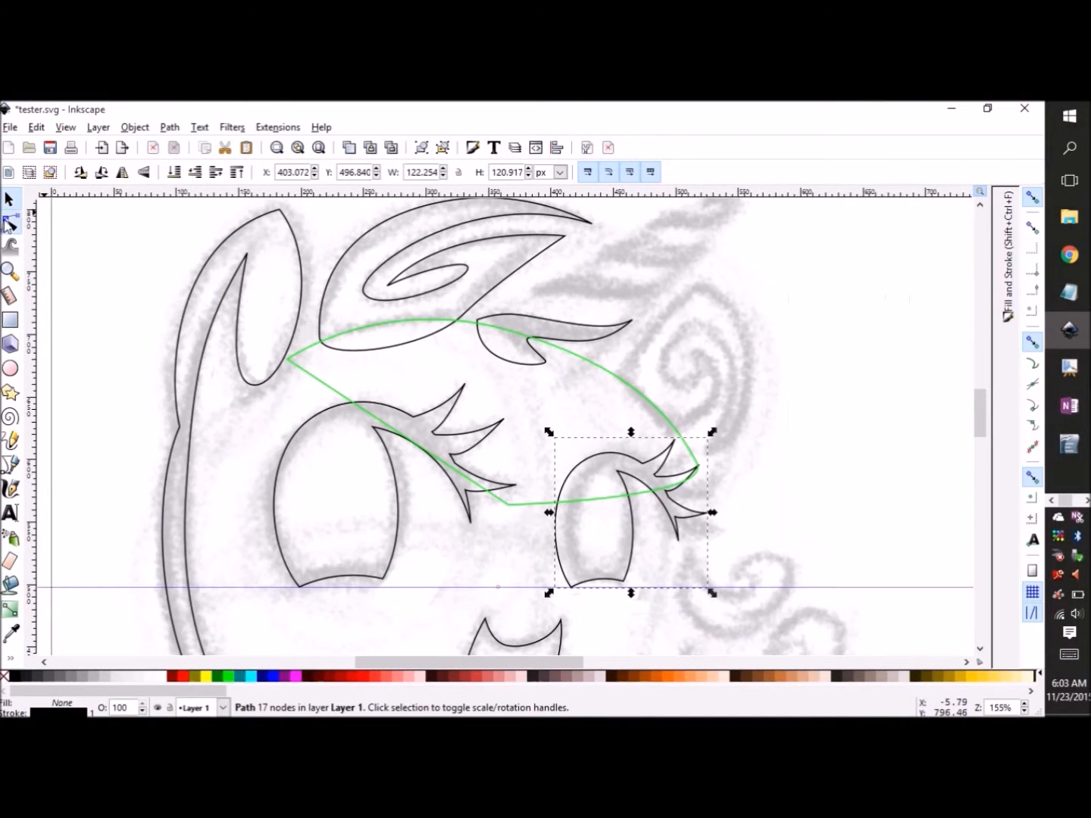
# Step: Refine the lowest horn stripe by adjusting its lower hooked tip and its outer end node
pyautogui.click(11, 223)
pyautogui.click(543, 362)
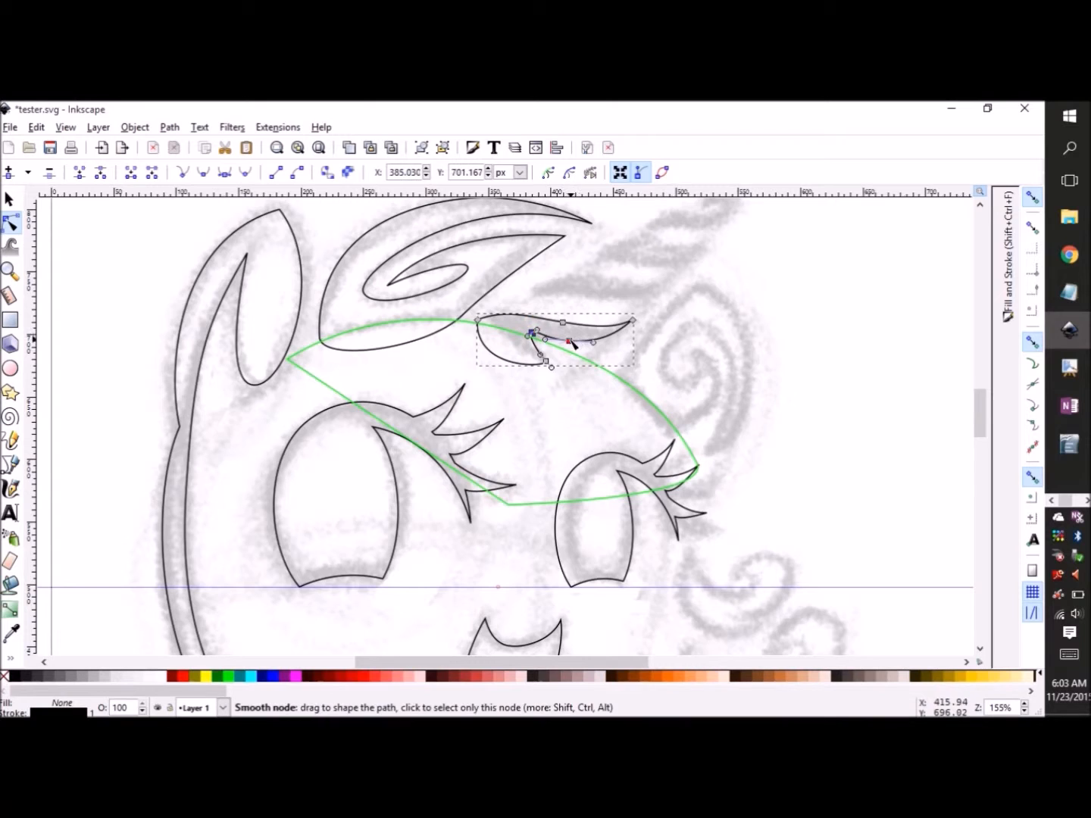
pyautogui.moveTo(544, 364); pyautogui.dragTo(546, 354)
pyautogui.moveTo(477, 320); pyautogui.dragTo(475, 320)
# Step: Trace the second horn stripe up from the base as a closed curved path
pyautogui.scroll(3, 485, 394)
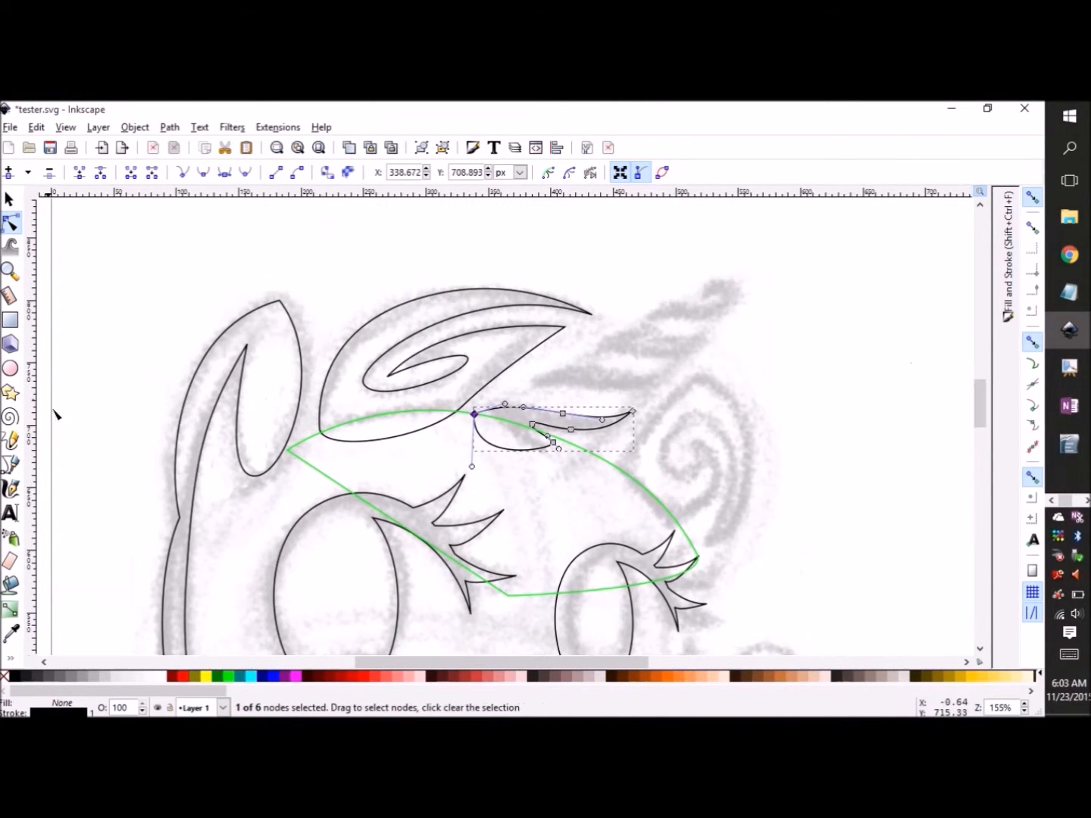
pyautogui.click(11, 464)
pyautogui.click(531, 389)
pyautogui.press('Escape')
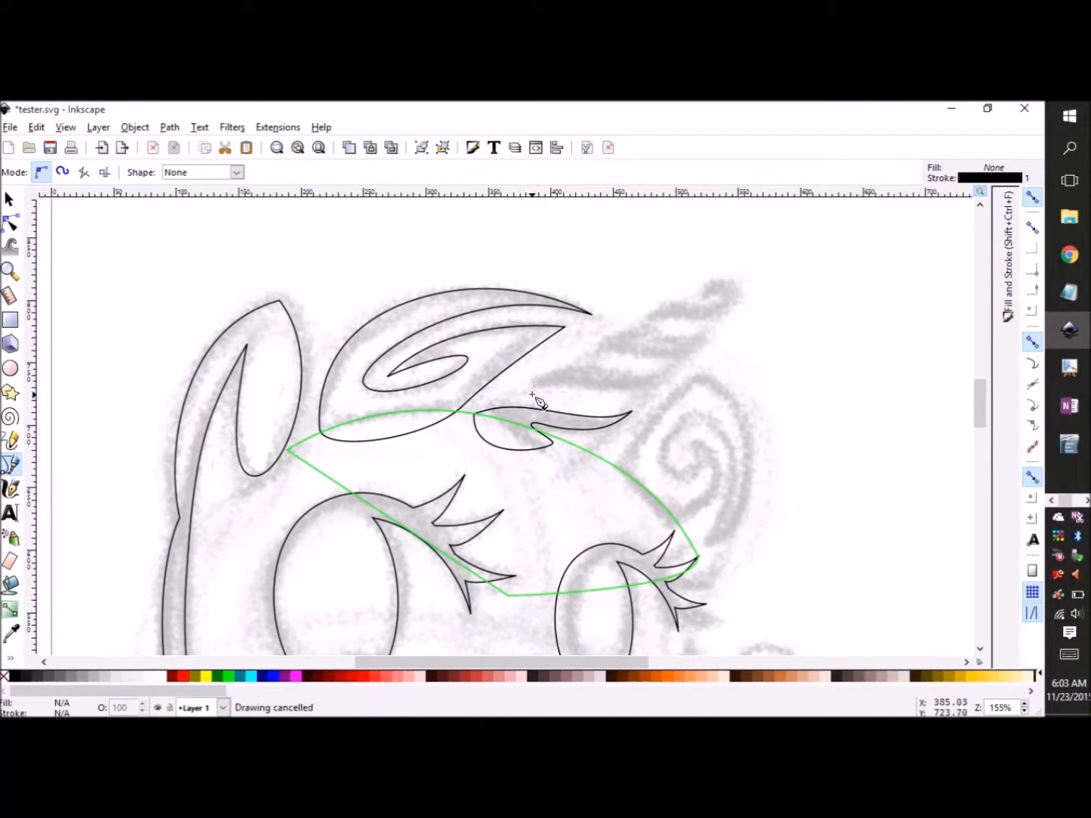
pyautogui.click(528, 390)
pyautogui.moveTo(600, 370); pyautogui.dragTo(551, 386)
pyautogui.click(528, 389)
# Step: Trace the two uppermost horn stripes as closed paths, ending the top one in a curled tip
pyautogui.click(590, 352)
pyautogui.moveTo(659, 337); pyautogui.dragTo(623, 356)
pyautogui.click(591, 352)
pyautogui.click(645, 322)
pyautogui.moveTo(689, 318); pyautogui.dragTo(711, 322)
pyautogui.moveTo(740, 297); pyautogui.dragTo(633, 348)
pyautogui.click(730, 304)
# Step: Trace the hair lock behind the horn as one closed path about 112 by 143 px, including its inner spiral
pyautogui.click(611, 472)
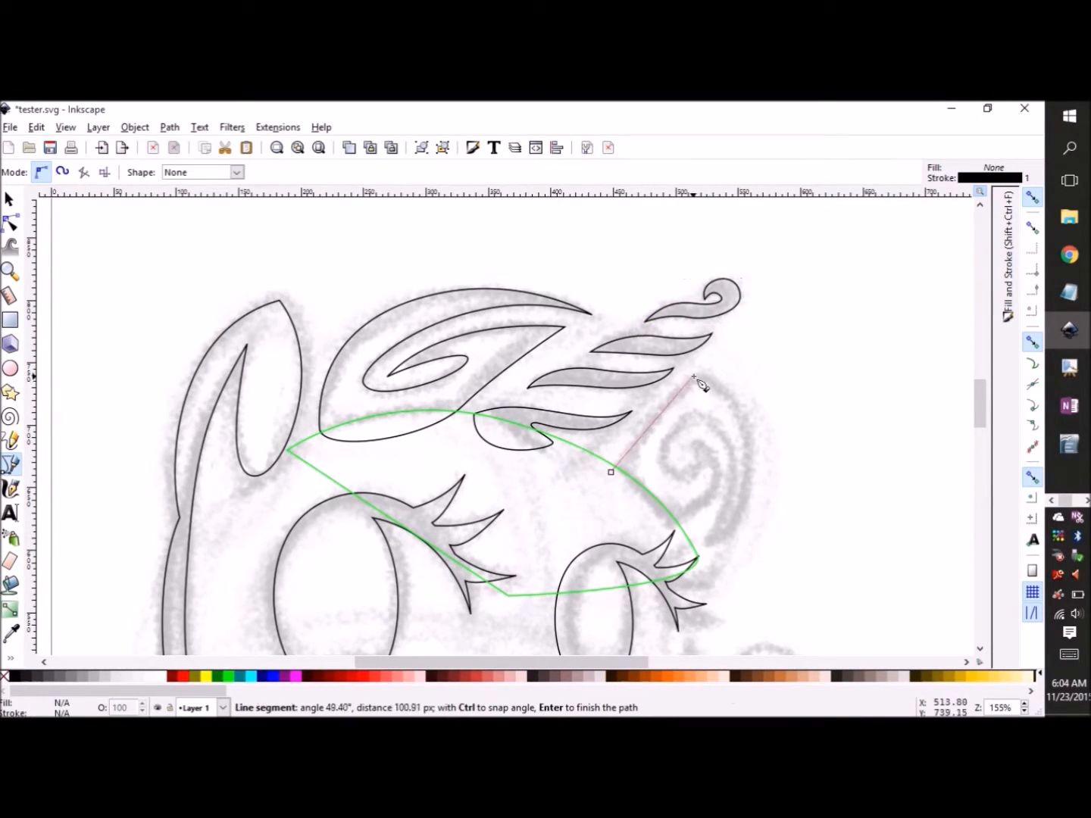
pyautogui.moveTo(749, 448); pyautogui.dragTo(751, 512)
pyautogui.moveTo(699, 550); pyautogui.dragTo(740, 512)
pyautogui.moveTo(723, 434); pyautogui.dragTo(700, 411)
pyautogui.moveTo(666, 471); pyautogui.dragTo(673, 488)
pyautogui.moveTo(688, 422); pyautogui.dragTo(721, 456)
pyautogui.moveTo(675, 523); pyautogui.dragTo(621, 545)
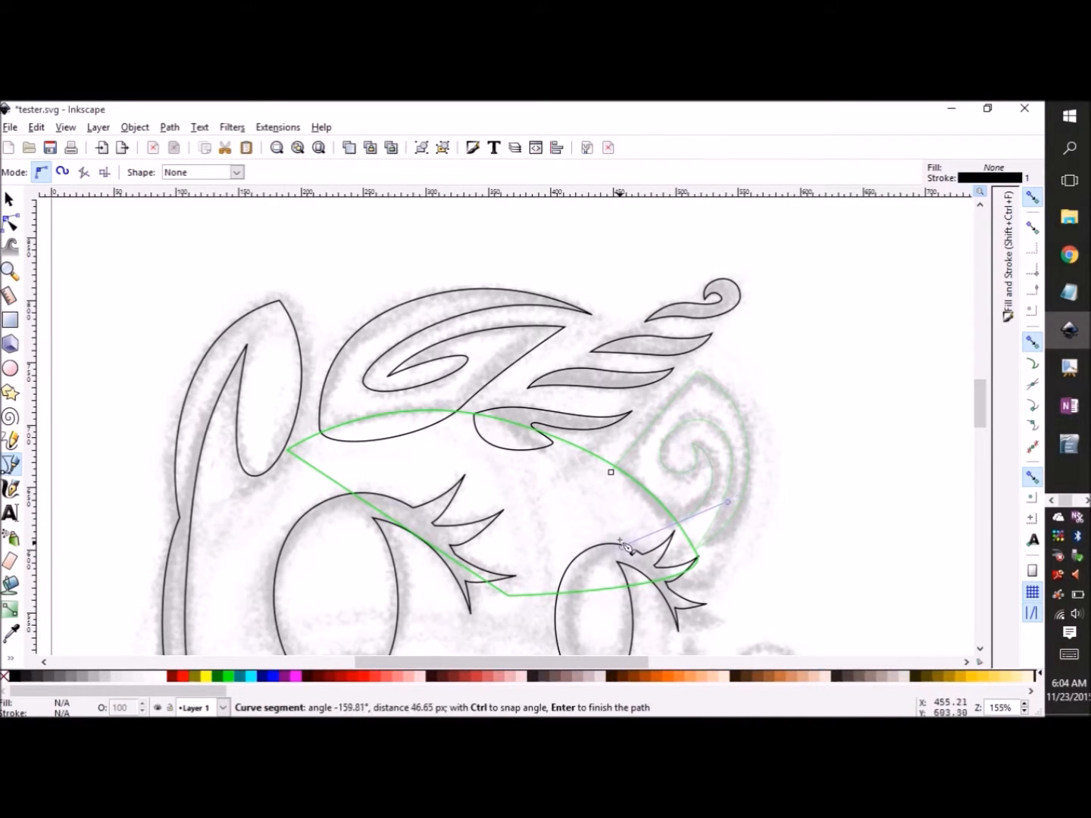
pyautogui.click(616, 478)
# Step: Merge the forelock, the four horn stripes and the hair lock behind the horn into one path with Union
pyautogui.press('s')
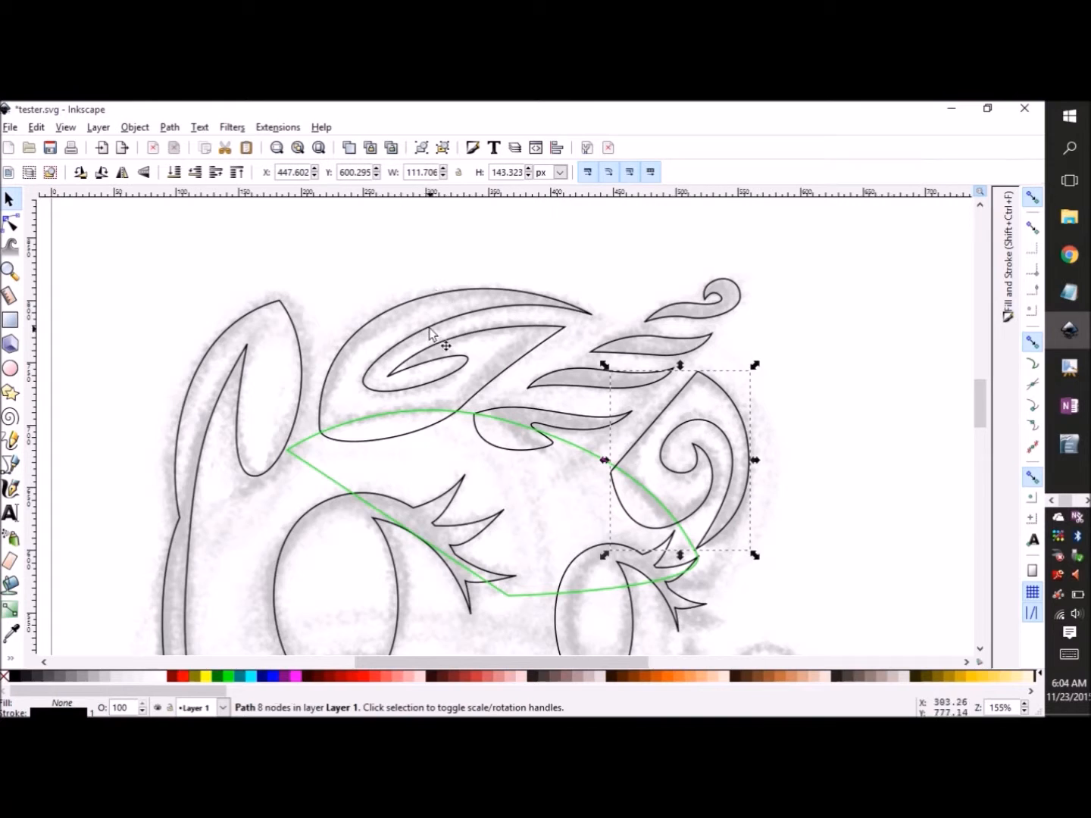
pyautogui.keyDown('shift'); pyautogui.click(477, 330); pyautogui.keyUp('shift')
pyautogui.keyDown('shift'); pyautogui.click(659, 341); pyautogui.keyUp('shift')
pyautogui.keyDown('shift'); pyautogui.click(729, 313); pyautogui.keyUp('shift')
pyautogui.keyDown('shift'); pyautogui.click(617, 378); pyautogui.keyUp('shift')
pyautogui.keyDown('shift'); pyautogui.click(578, 419); pyautogui.keyUp('shift')
pyautogui.click(170, 126)
pyautogui.click(212, 220)
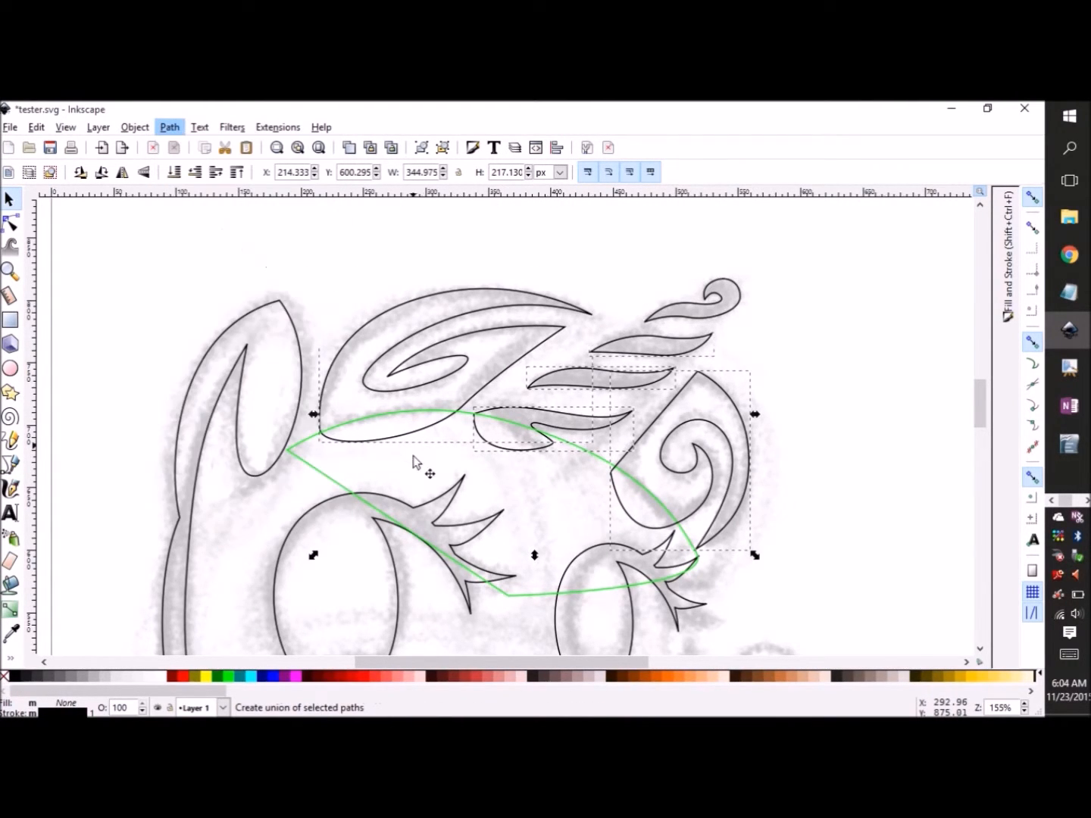
# Step: Subtract the green forehead shape from the merged hair and horn with Difference, and break the result apart into separate paths
pyautogui.click(312, 482)
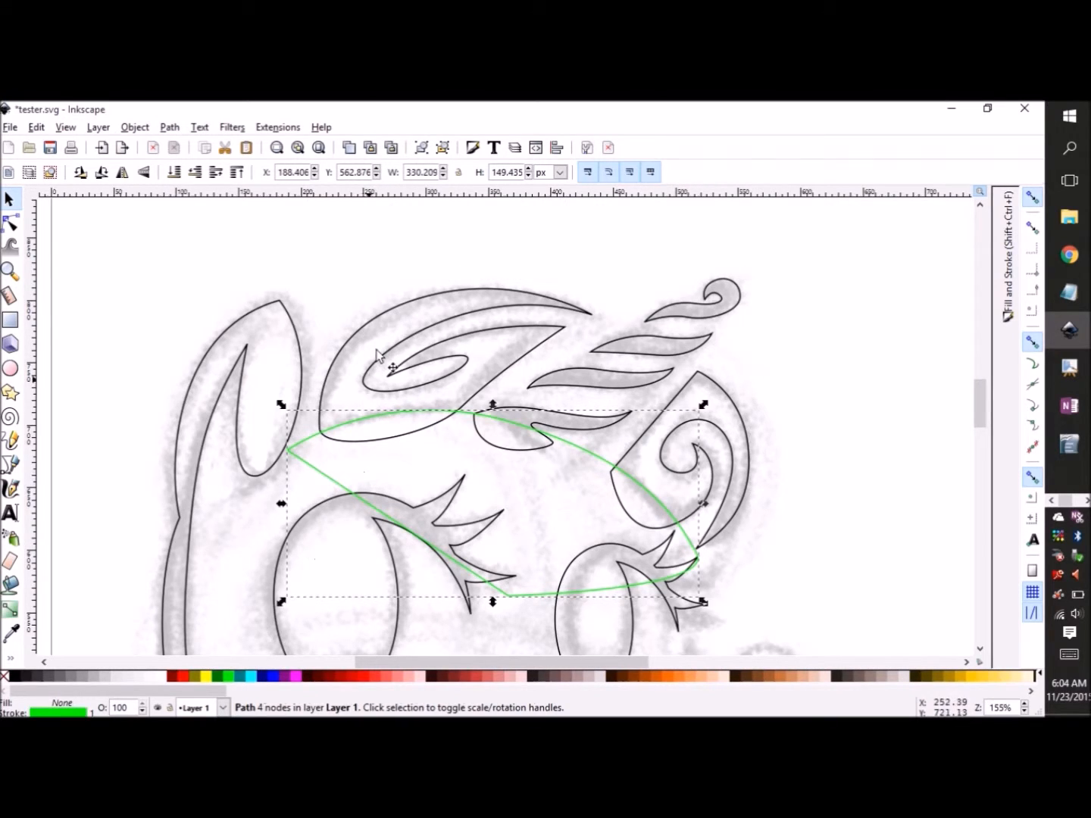
pyautogui.keyDown('shift'); pyautogui.click(385, 387); pyautogui.keyUp('shift')
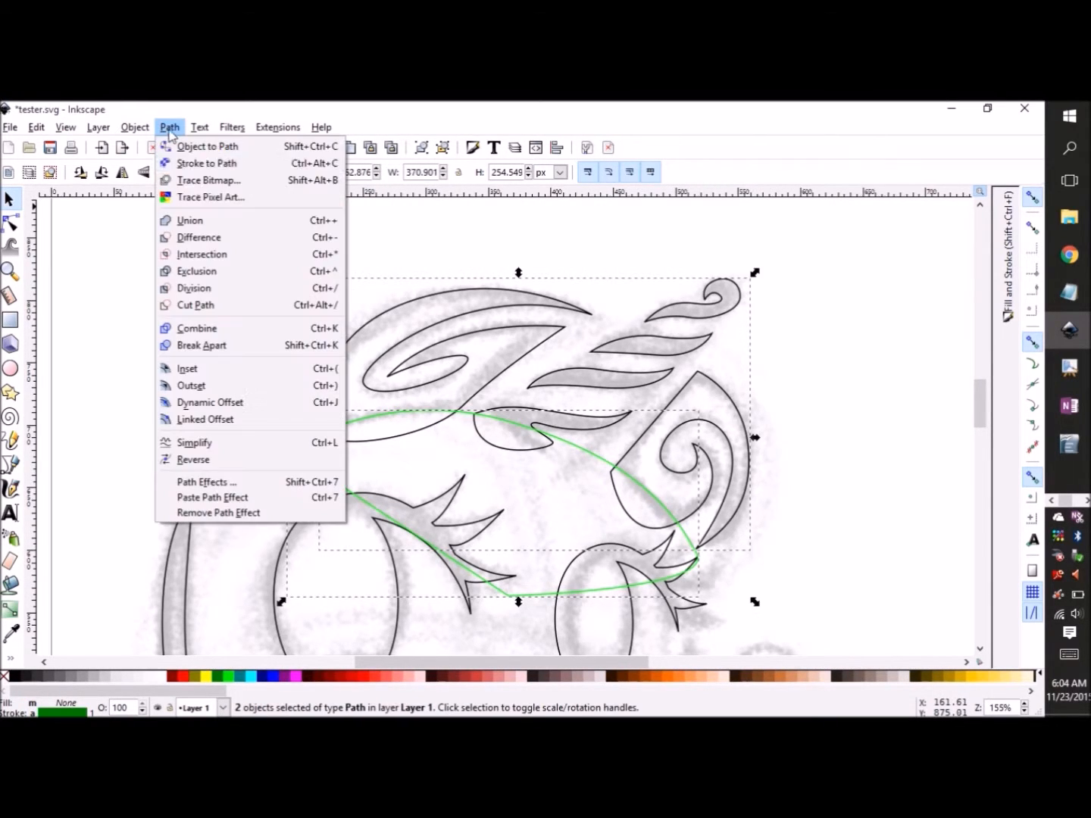
pyautogui.click(207, 238)
pyautogui.click(170, 128)
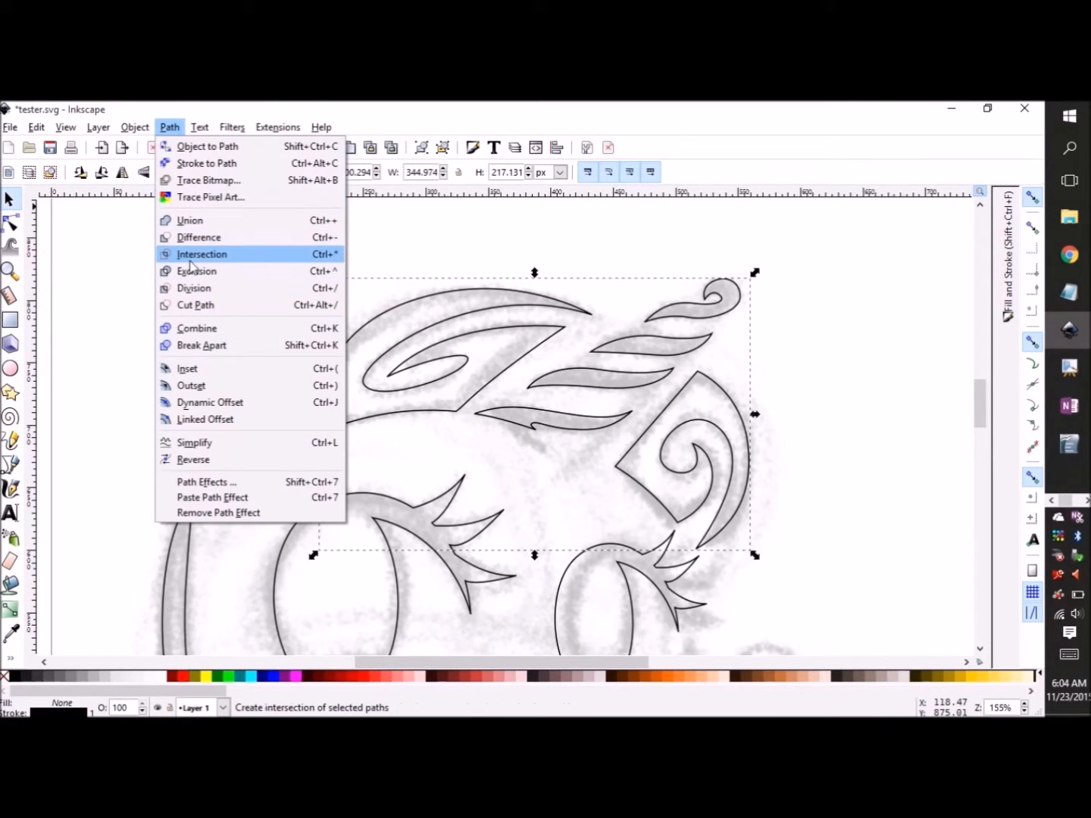
pyautogui.click(212, 347)
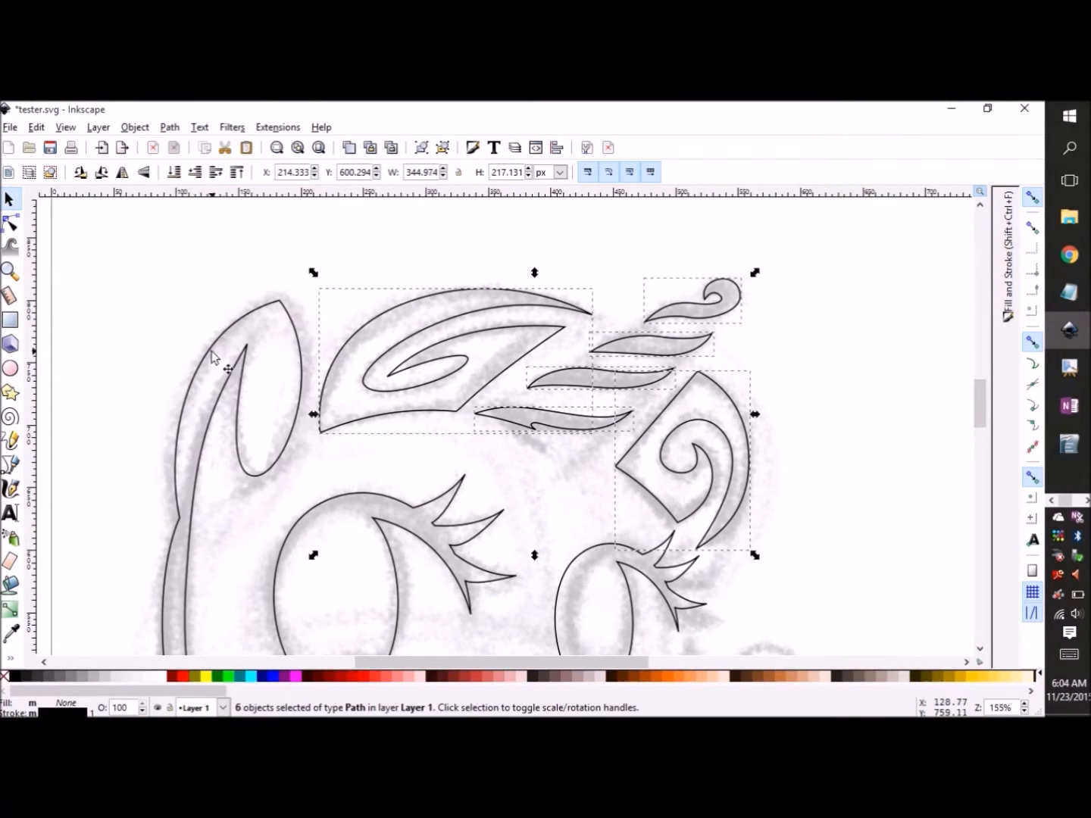
pyautogui.click(326, 250)
pyautogui.moveTo(980, 395); pyautogui.dragTo(981, 437)
pyautogui.scroll(-2, 938, 462)
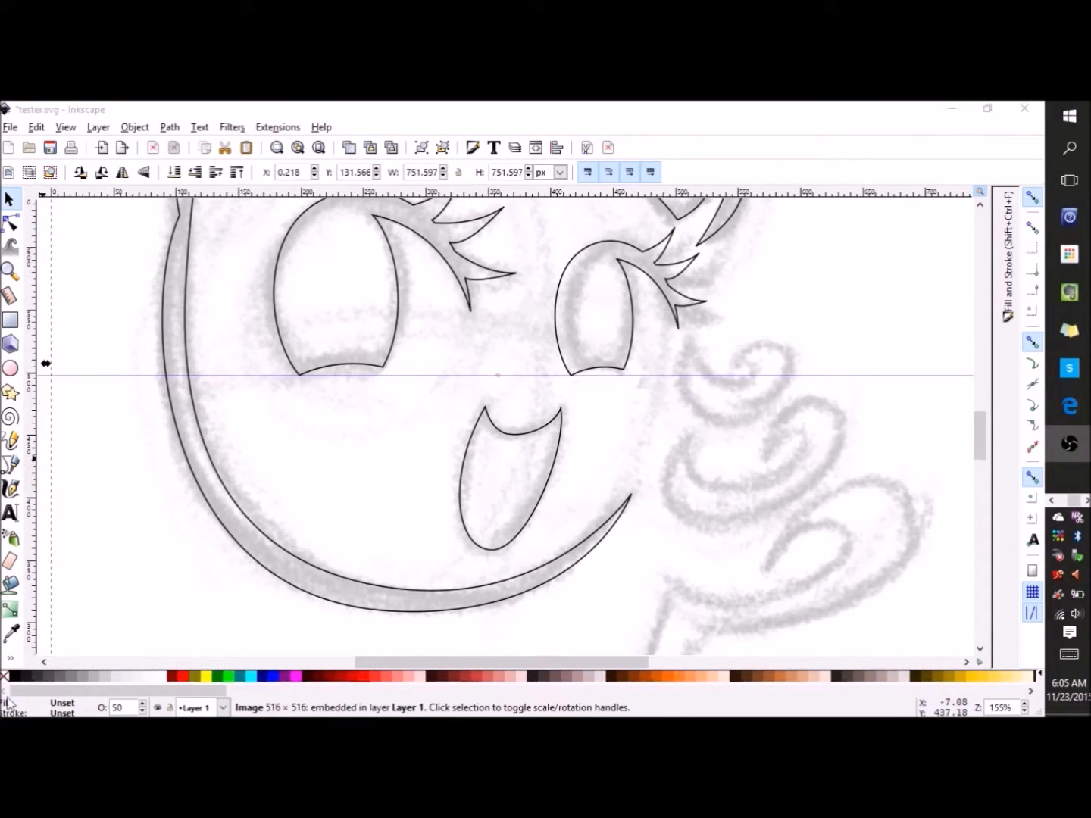
pyautogui.click(10, 465)
pyautogui.click(691, 336)
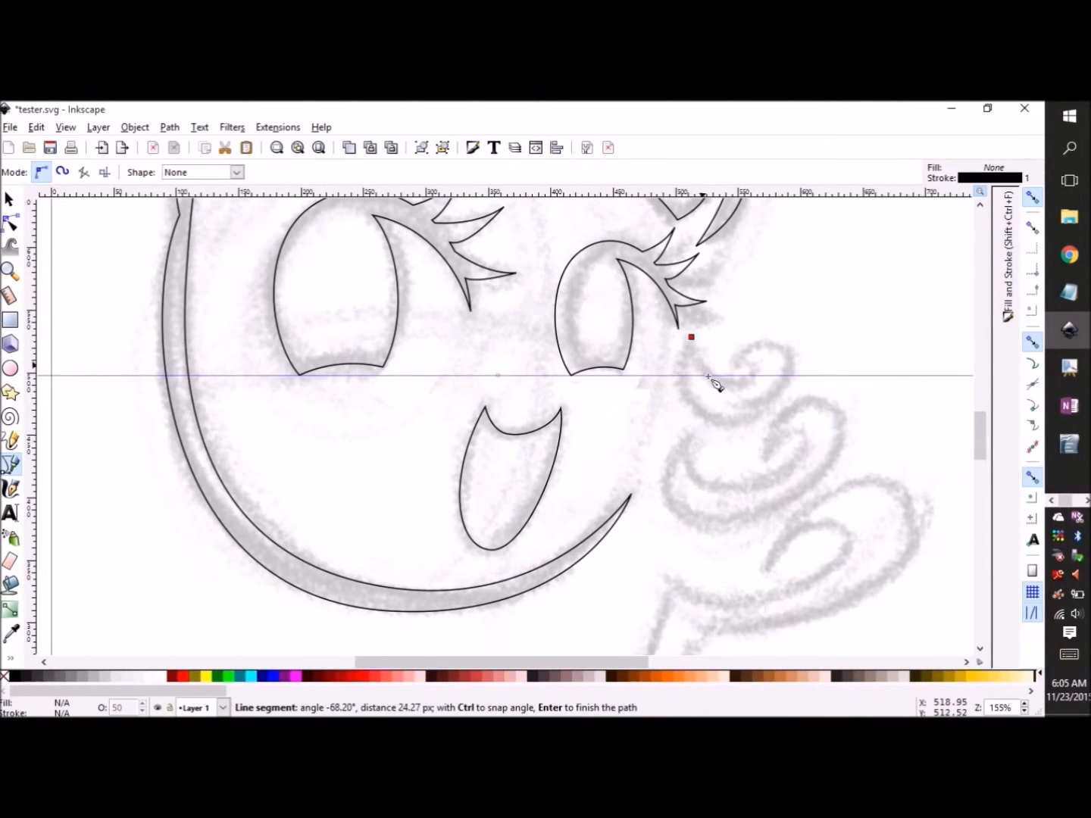
pyautogui.moveTo(754, 378); pyautogui.dragTo(756, 390)
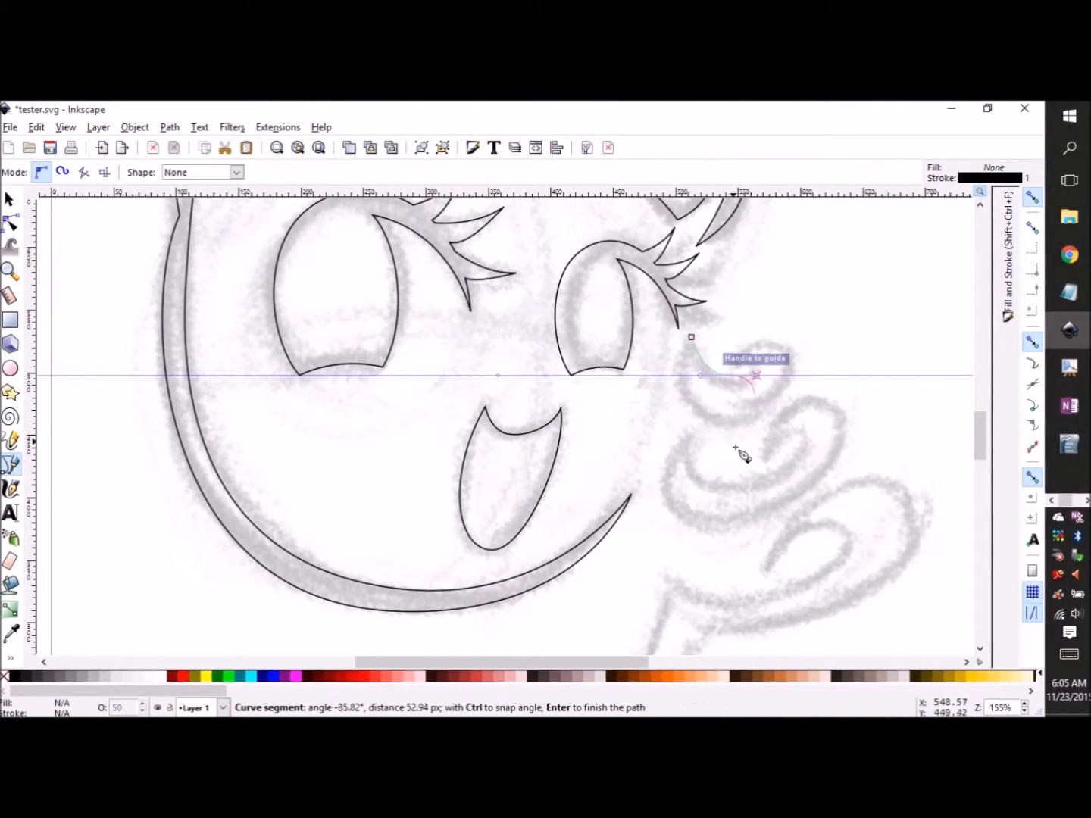
pyautogui.press('Escape')
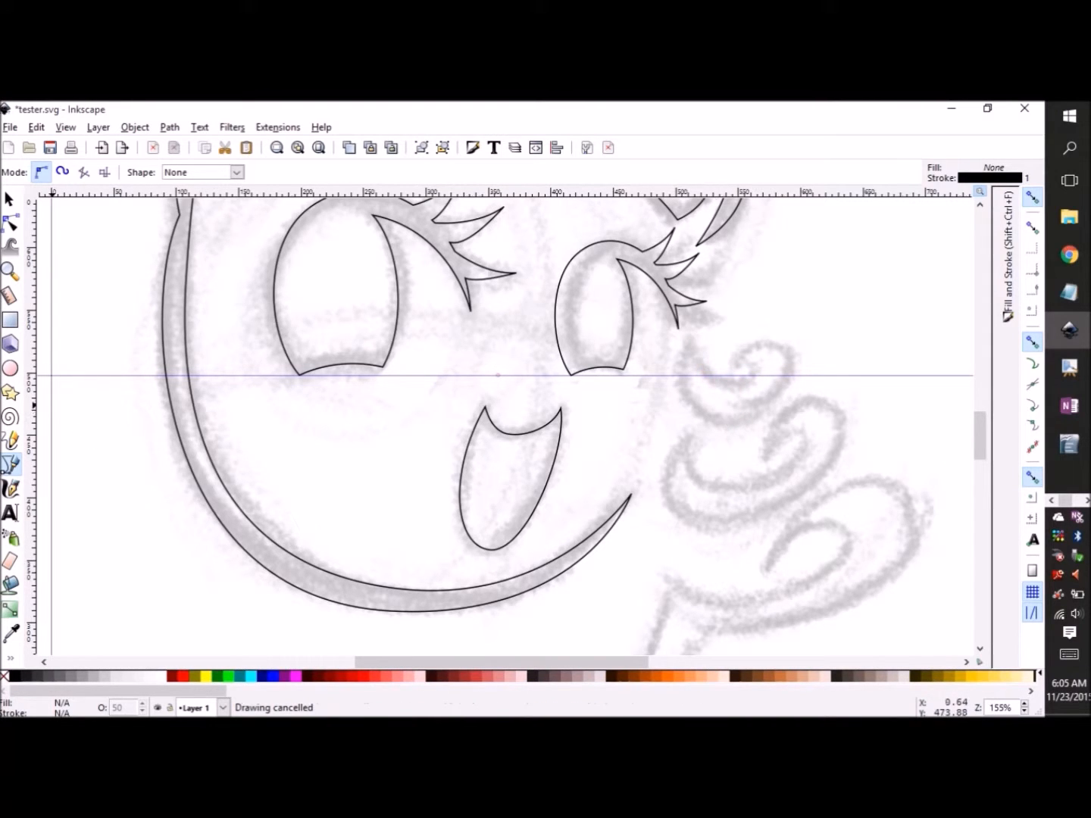
# Step: Delete the horizontal guide running along the bottom of the eyes
pyautogui.click(9, 199)
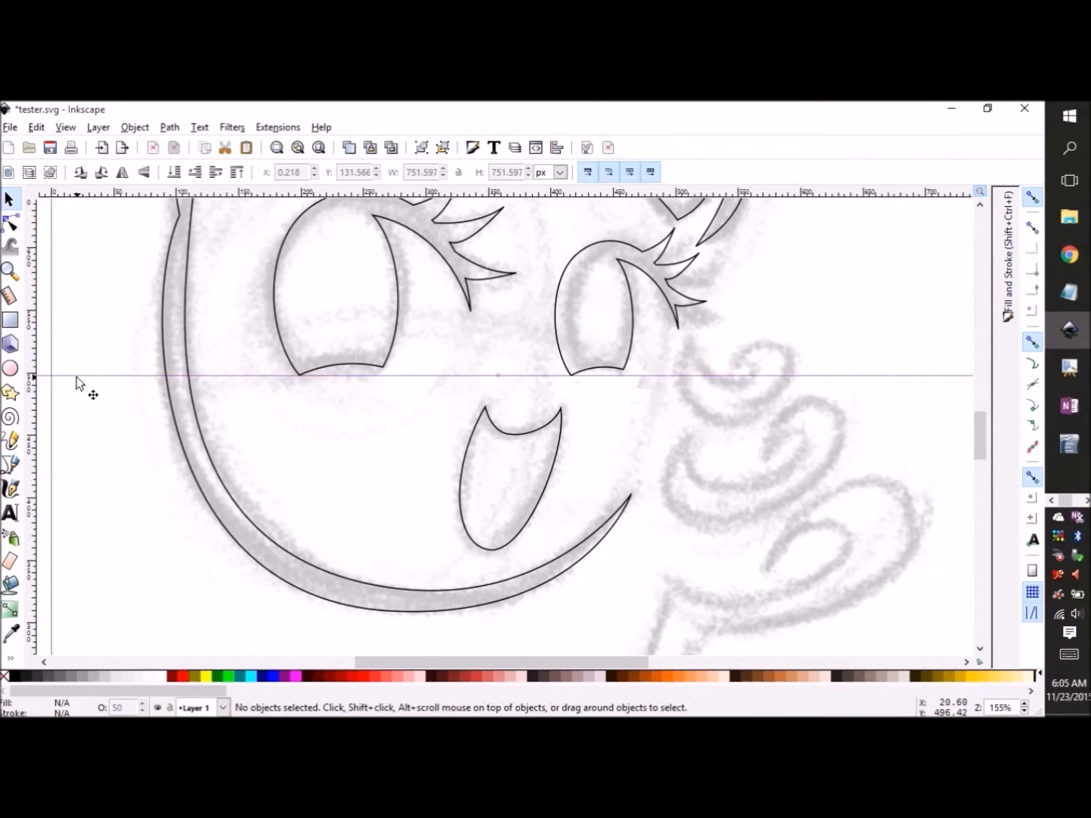
pyautogui.doubleClick(80, 378)
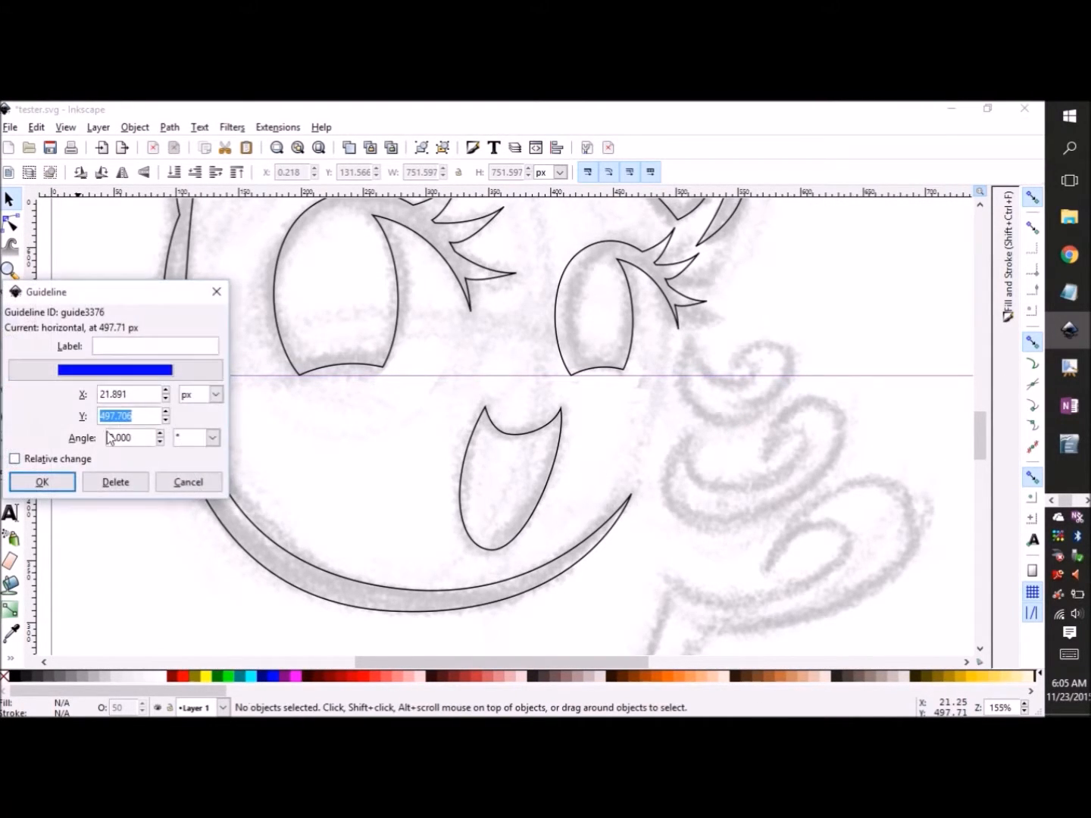
pyautogui.click(113, 483)
# Step: Place a trial horizontal guide across the lower part of the eyes, open its properties and delete it
pyautogui.moveTo(93, 196); pyautogui.dragTo(89, 359)
pyautogui.click(80, 364)
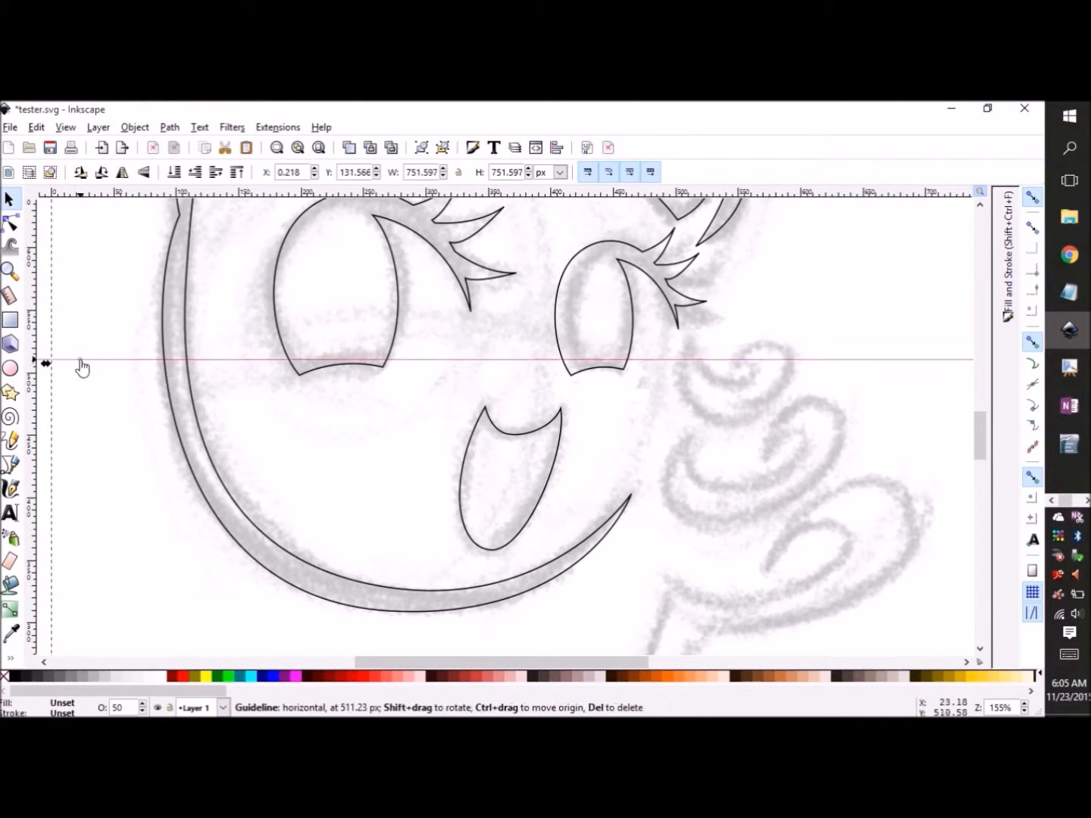
pyautogui.doubleClick(81, 360)
pyautogui.click(45, 442)
pyautogui.click(216, 377)
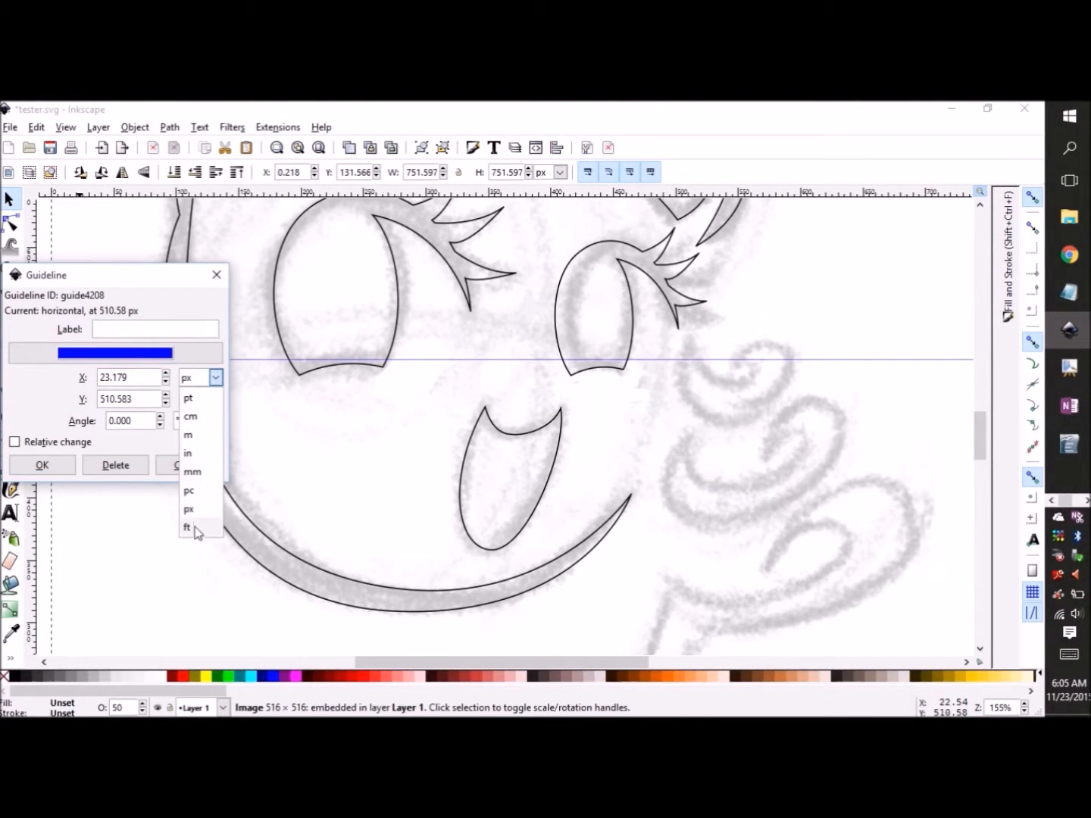
pyautogui.click(52, 422)
pyautogui.click(116, 465)
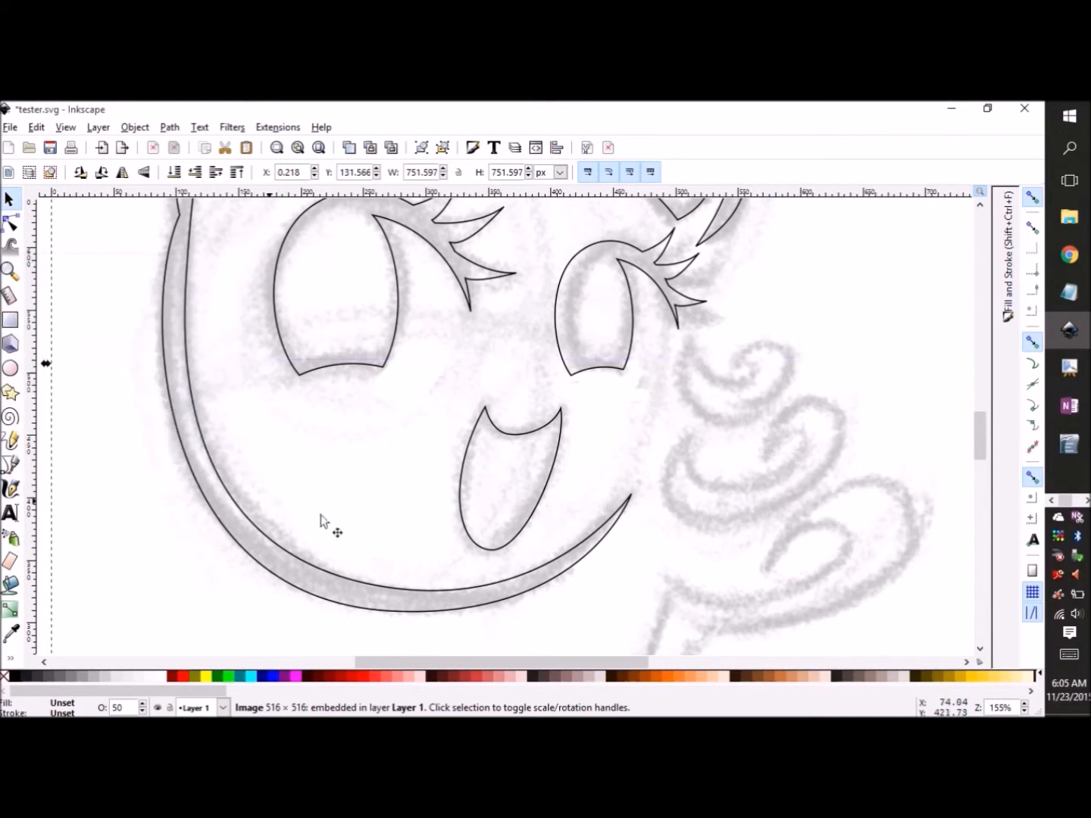
# Step: Trace the uppermost mane curl beside the smaller eye as a closed Bezier path following the sketched spiral
pyautogui.click(11, 465)
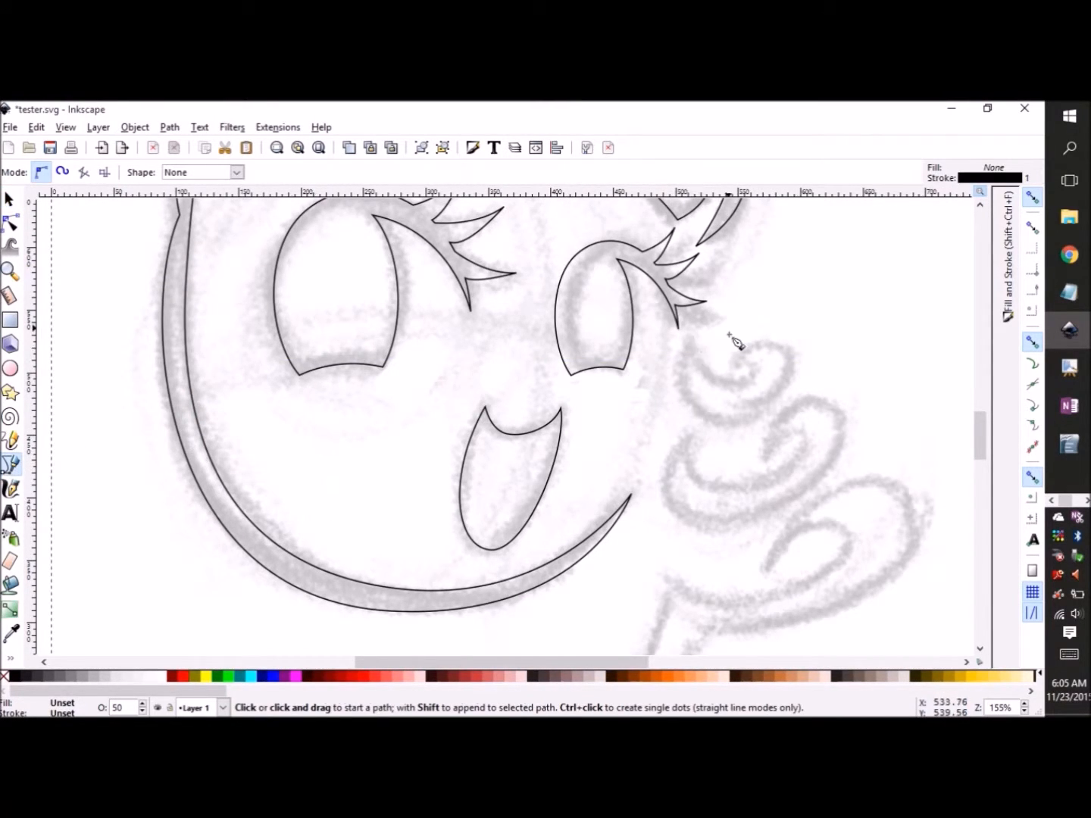
pyautogui.click(703, 331)
pyautogui.moveTo(724, 385); pyautogui.dragTo(801, 368)
pyautogui.moveTo(741, 421); pyautogui.dragTo(699, 429)
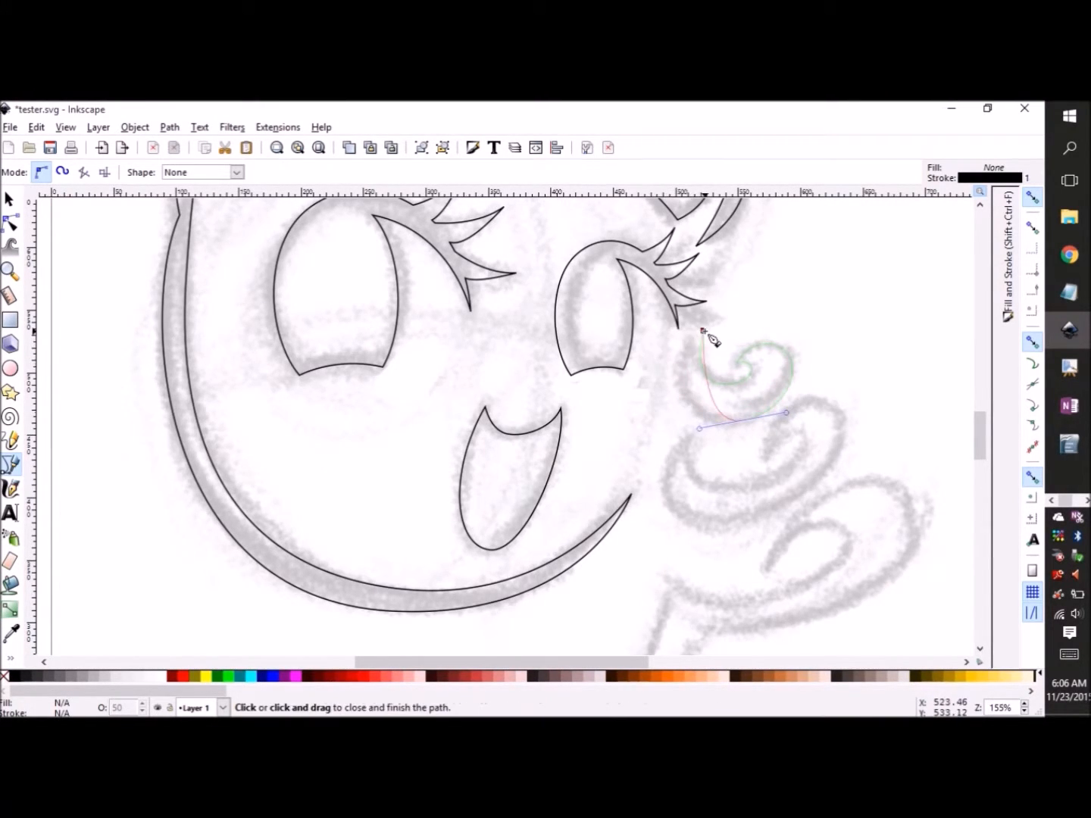
pyautogui.moveTo(703, 331); pyautogui.dragTo(748, 280)
pyautogui.moveTo(678, 413); pyautogui.dragTo(678, 413)
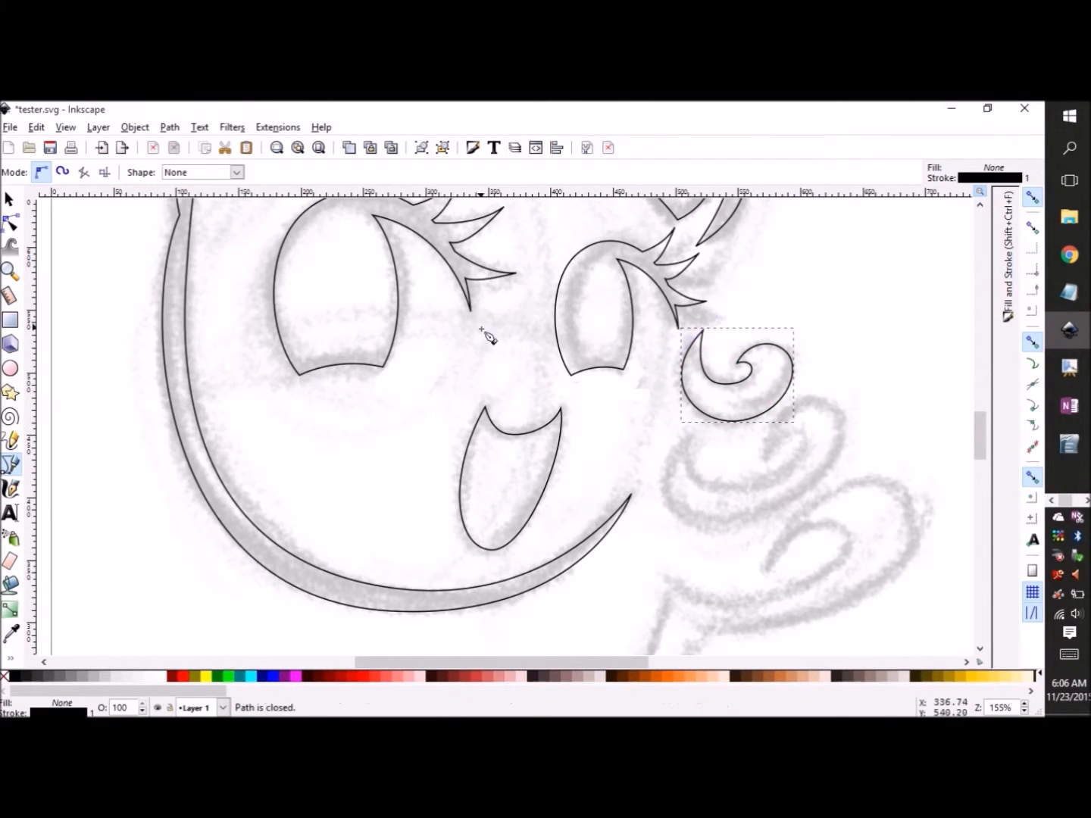
# Step: Duplicate the traced mane curl and place the copy over the middle curl of the sketch
pyautogui.click(36, 128)
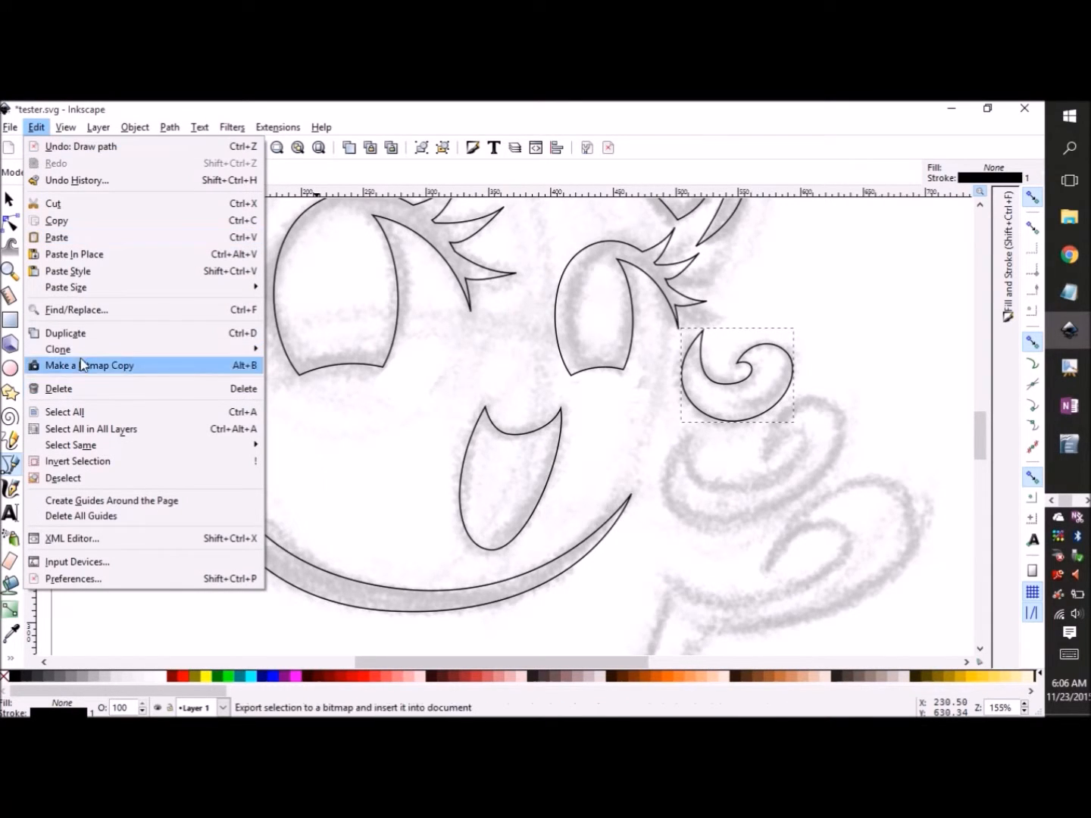
pyautogui.moveTo(65, 127)
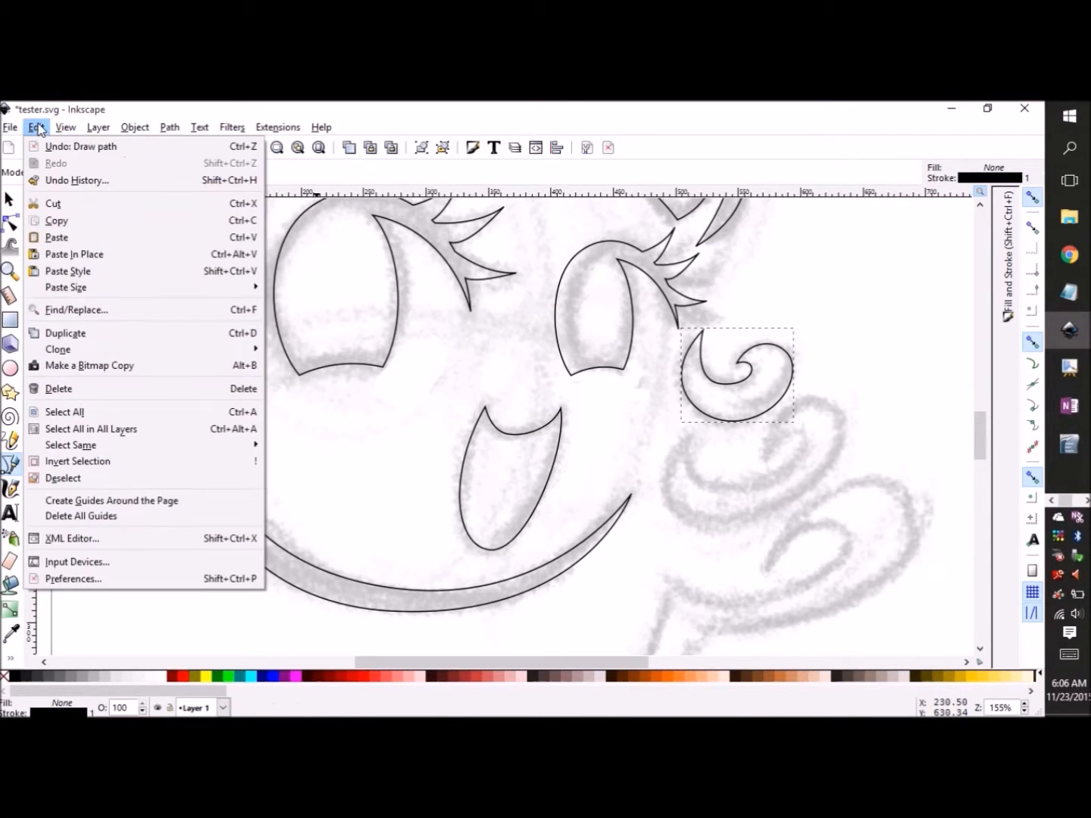
pyautogui.click(66, 333)
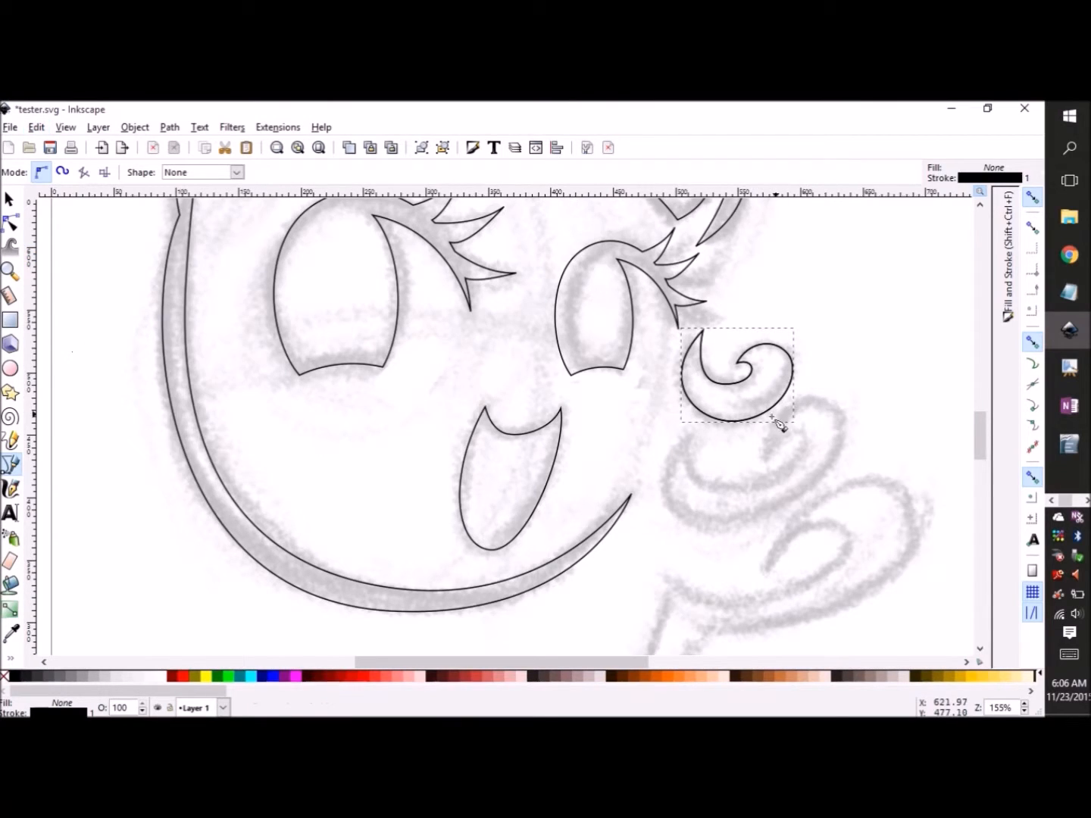
pyautogui.click(9, 199)
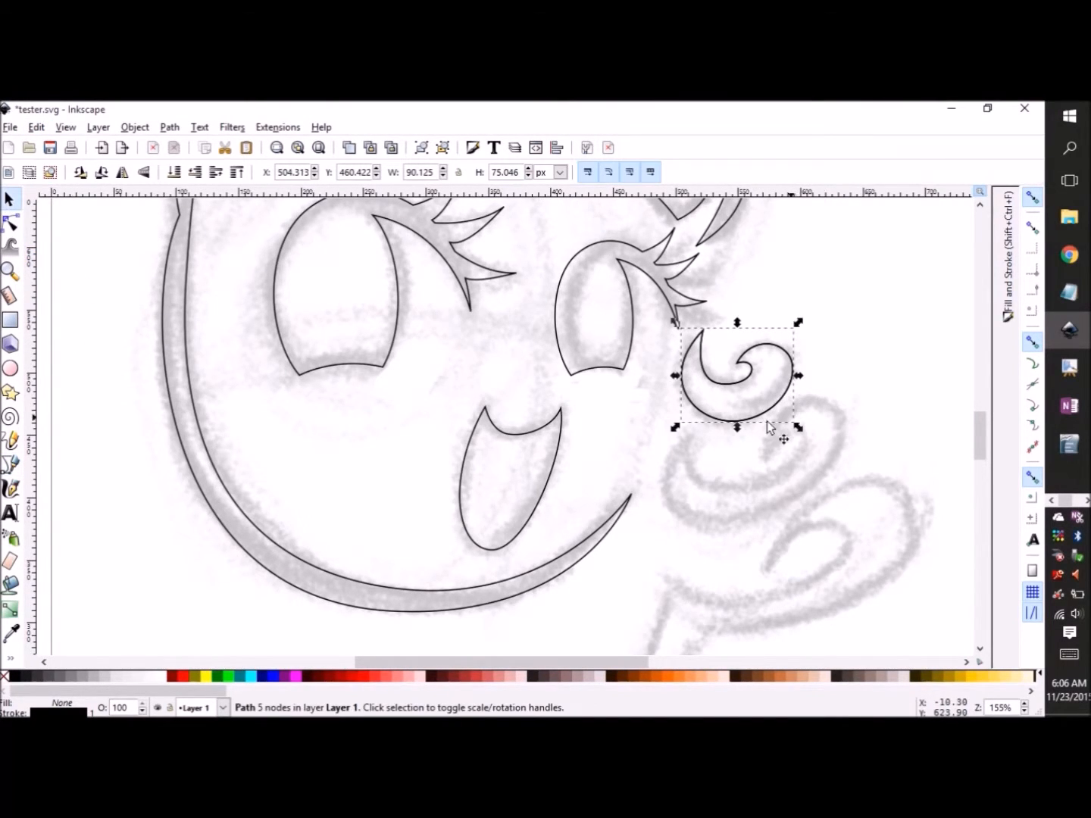
pyautogui.moveTo(748, 423); pyautogui.dragTo(766, 516)
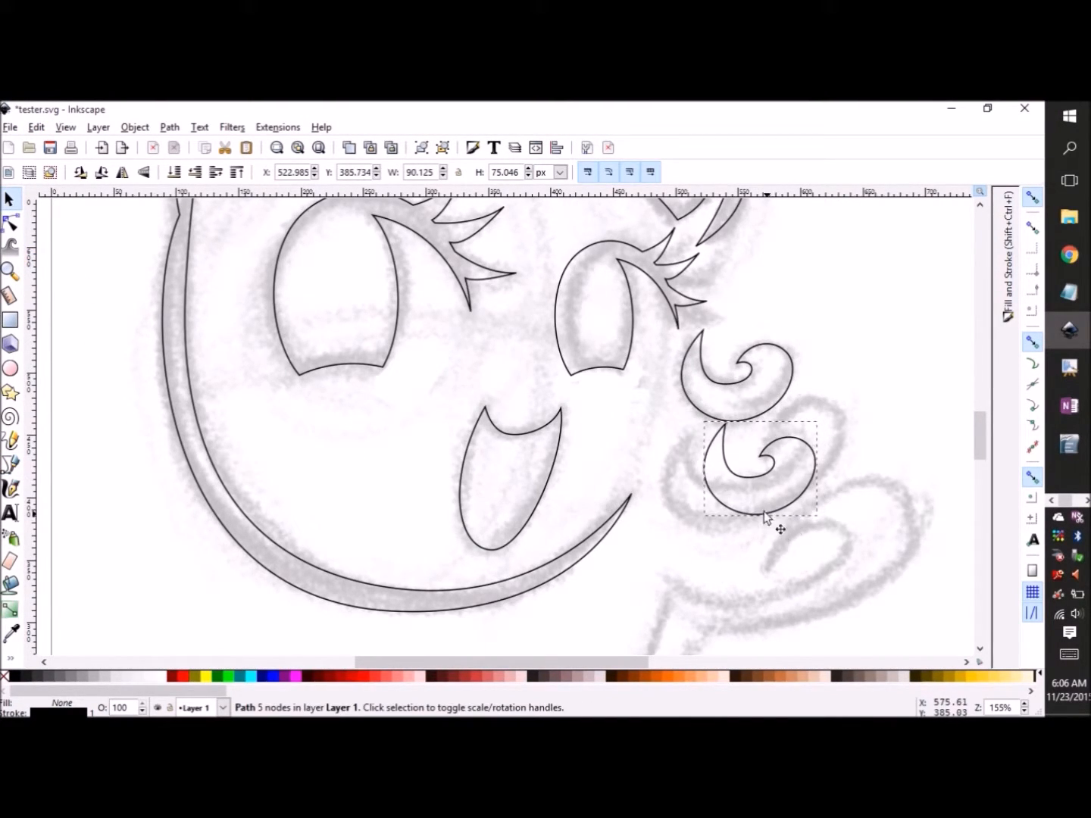
# Step: Move the copied curl's outer upper node and inner hook nodes onto the middle curl, and widen its outer curve
pyautogui.click(11, 222)
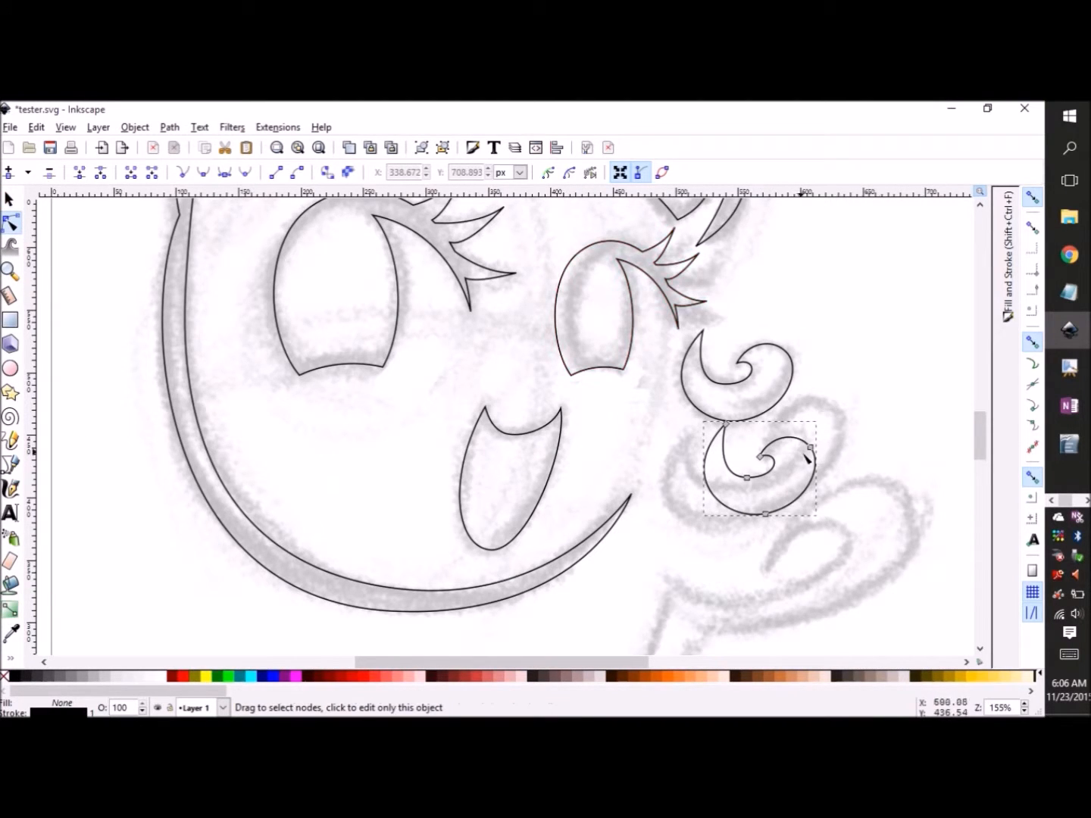
pyautogui.moveTo(810, 449); pyautogui.dragTo(839, 404)
pyautogui.moveTo(762, 459); pyautogui.dragTo(767, 409)
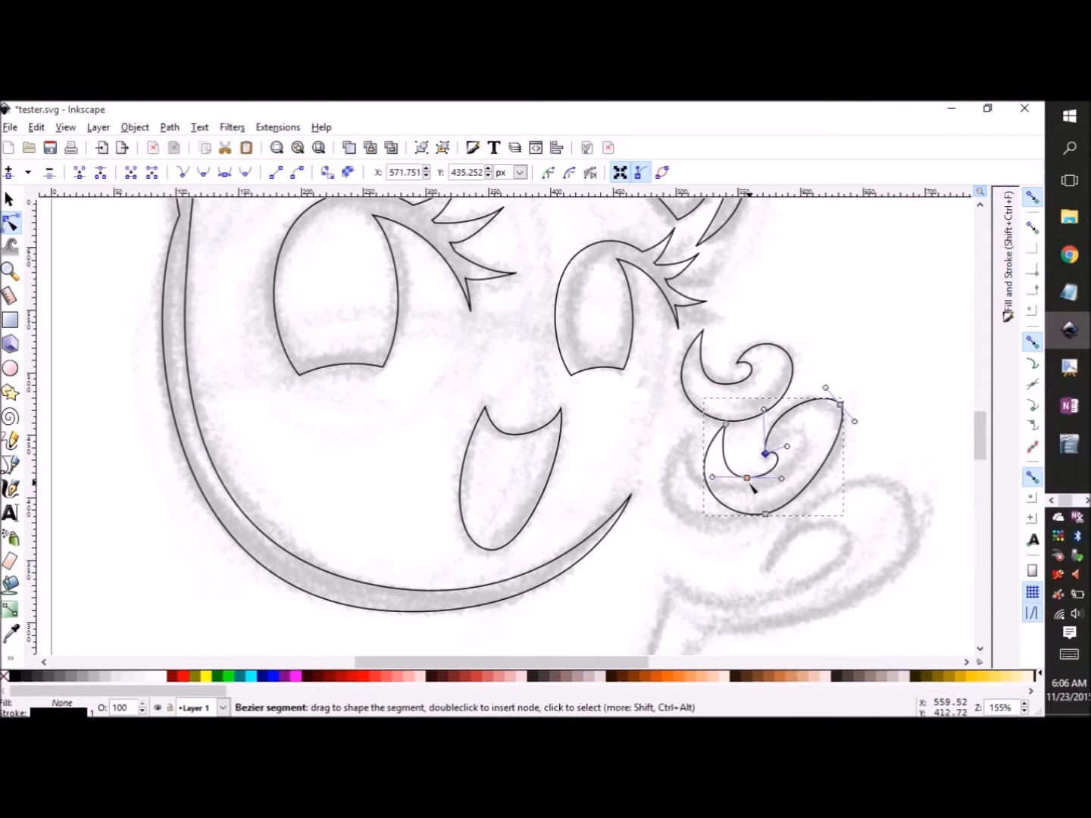
pyautogui.moveTo(748, 478); pyautogui.dragTo(751, 485)
pyautogui.click(765, 515)
pyautogui.moveTo(857, 426); pyautogui.dragTo(868, 438)
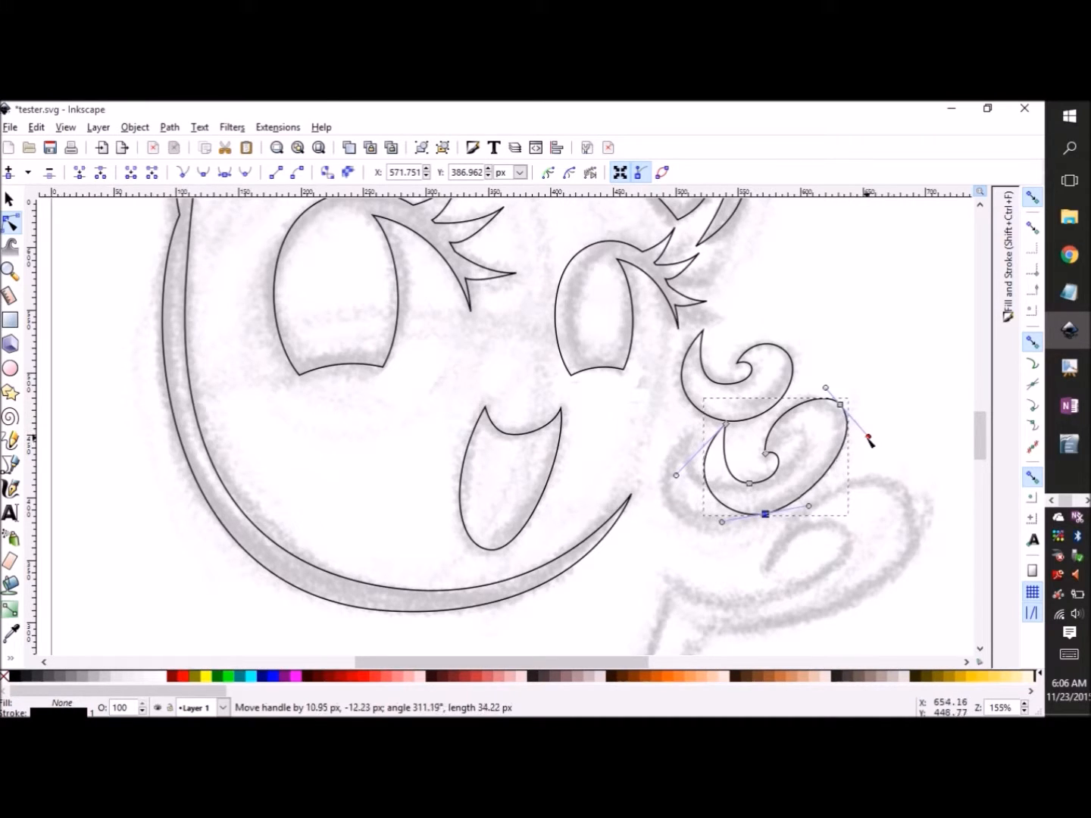
# Step: Round the copied curl's inner hook, then shift its left tip and stretch its lower curve to match the middle curl
pyautogui.click(765, 453)
pyautogui.moveTo(805, 439); pyautogui.dragTo(836, 394)
pyautogui.moveTo(786, 489); pyautogui.dragTo(808, 482)
pyautogui.moveTo(726, 424); pyautogui.dragTo(674, 487)
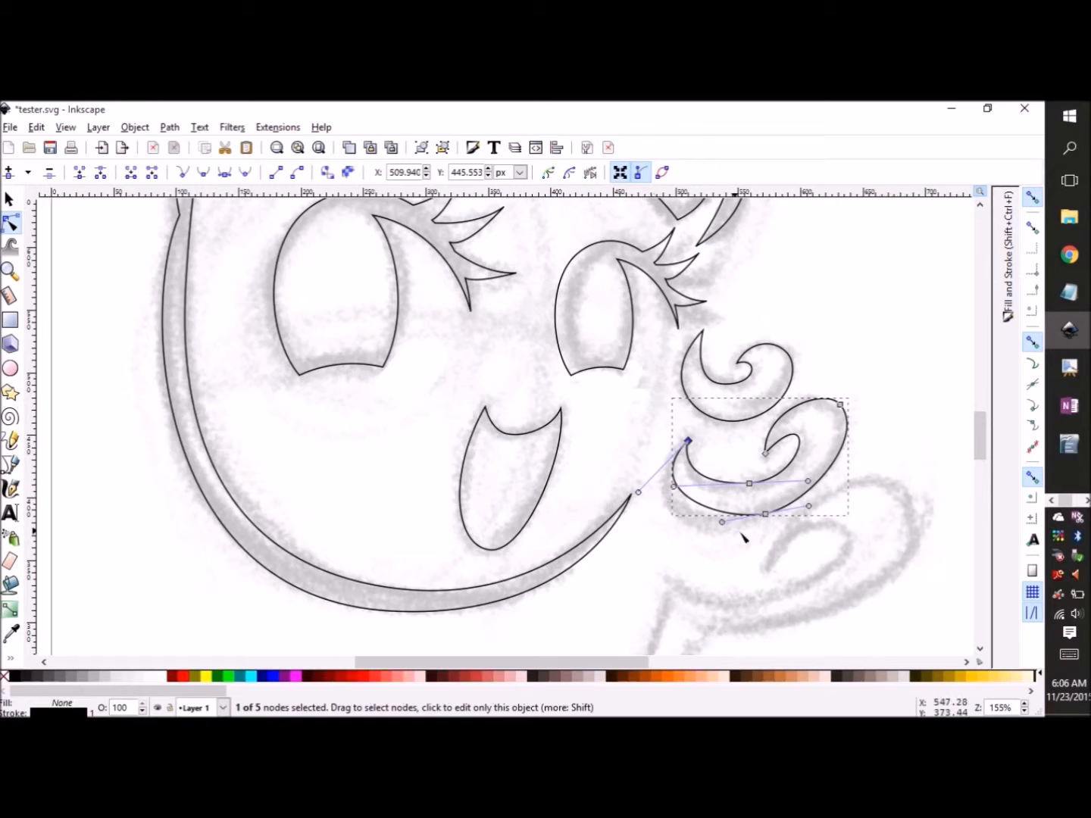
pyautogui.moveTo(722, 523); pyautogui.dragTo(679, 533)
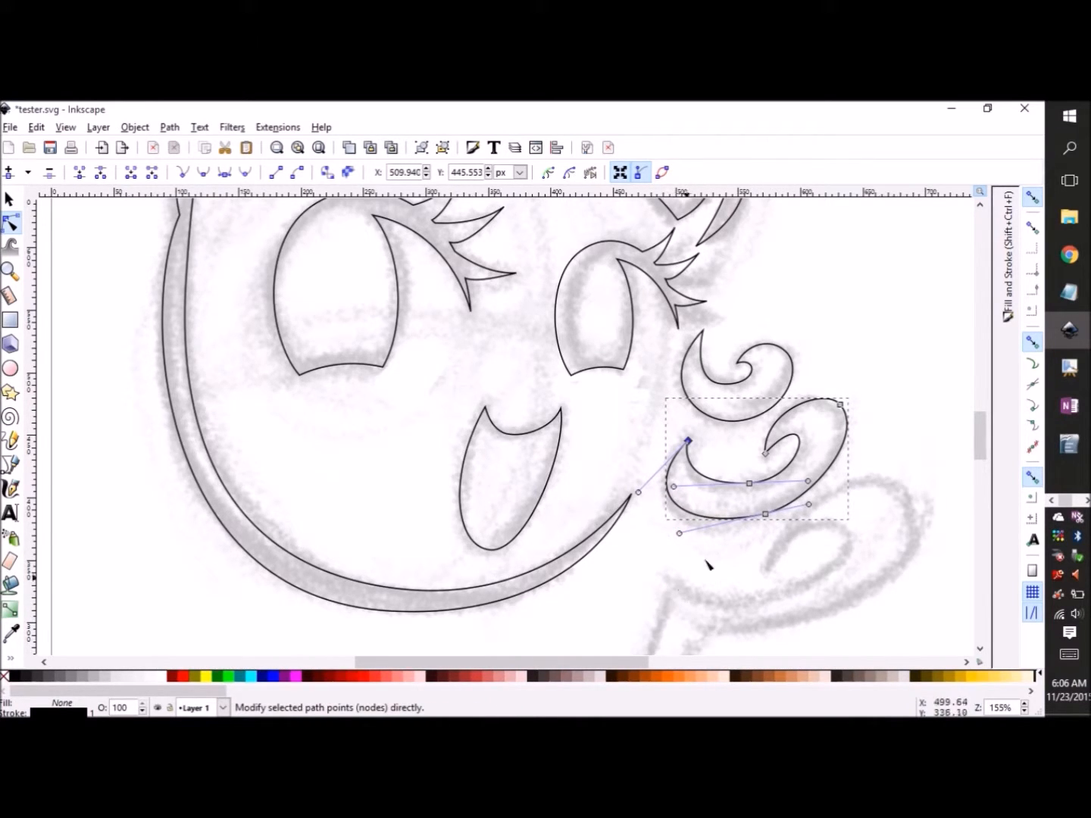
# Step: Trace the outer edge of the lowest mane curl as an open Bezier path from its inner hook to its underside
pyautogui.scroll(-4, 973, 448)
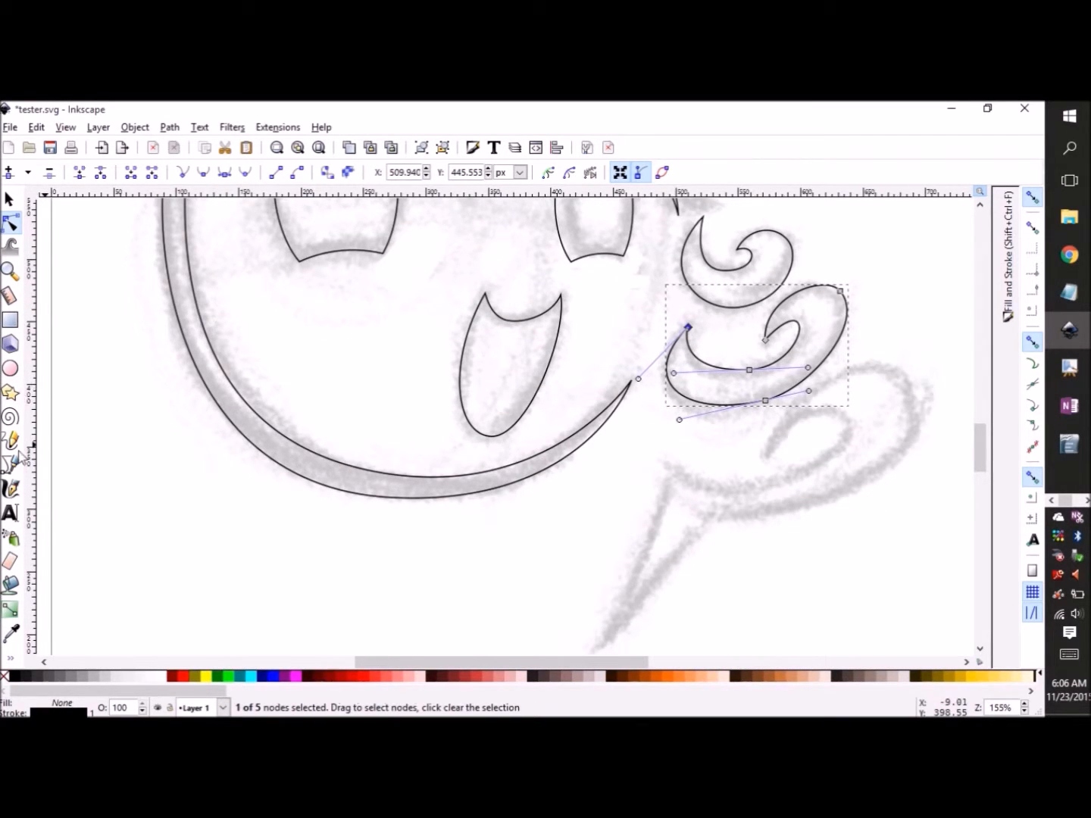
pyautogui.click(12, 465)
pyautogui.click(767, 452)
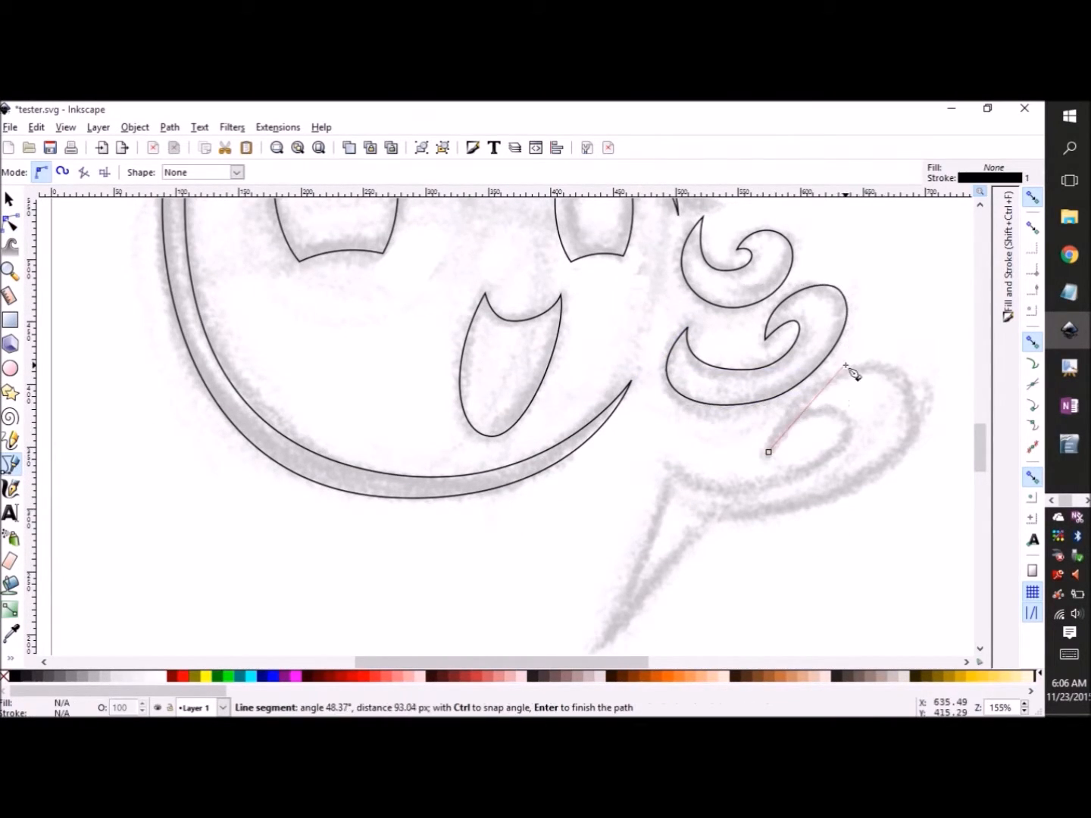
pyautogui.moveTo(836, 376); pyautogui.dragTo(898, 353)
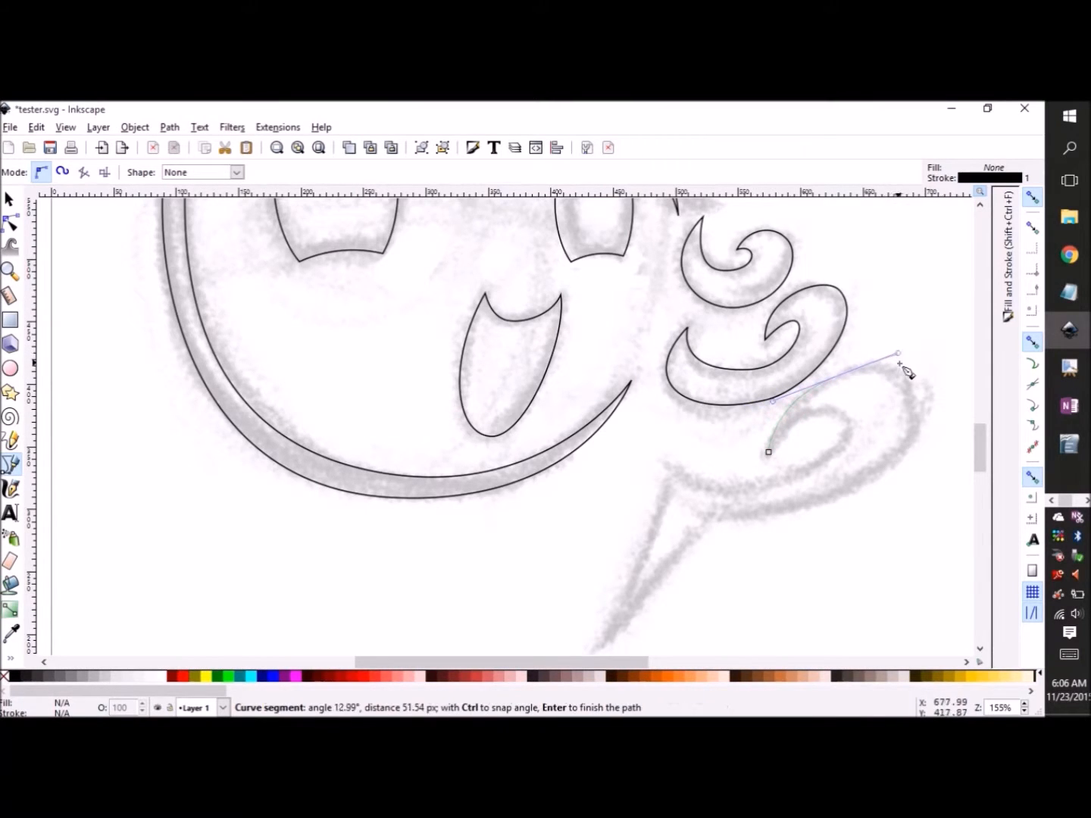
pyautogui.moveTo(912, 434); pyautogui.dragTo(898, 470)
pyautogui.moveTo(704, 516); pyautogui.dragTo(581, 513)
pyautogui.press('Return')
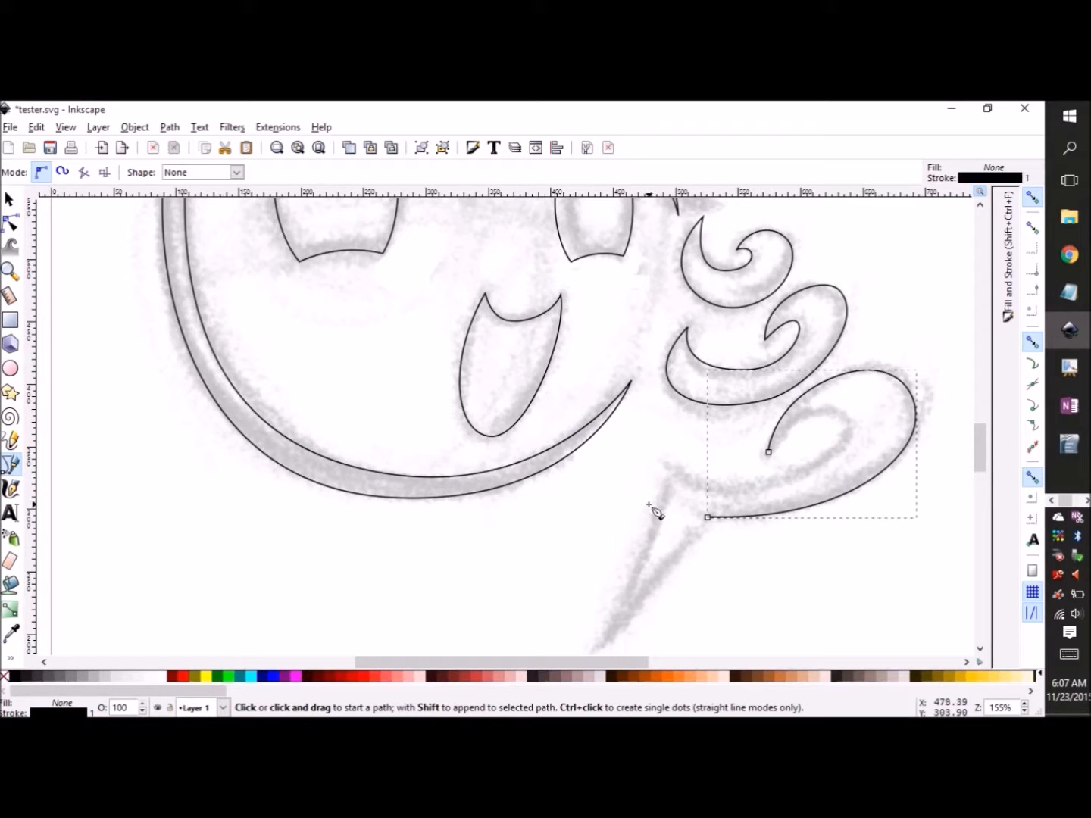
# Step: Continue the lowest curl's path from its hook along the inner edge to the left corner of the mane
pyautogui.scroll(-3, 979, 451)
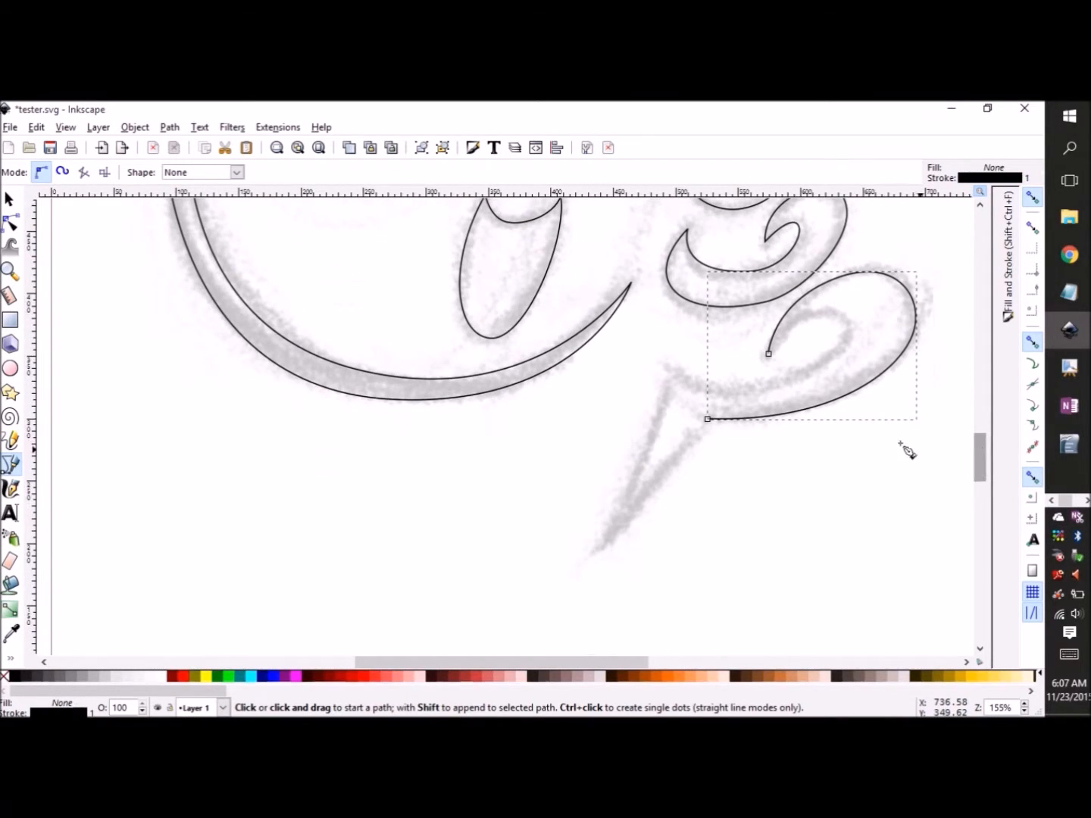
pyautogui.click(768, 354)
pyautogui.moveTo(837, 313); pyautogui.dragTo(870, 328)
pyautogui.moveTo(670, 369); pyautogui.dragTo(580, 296)
pyautogui.press('Return')
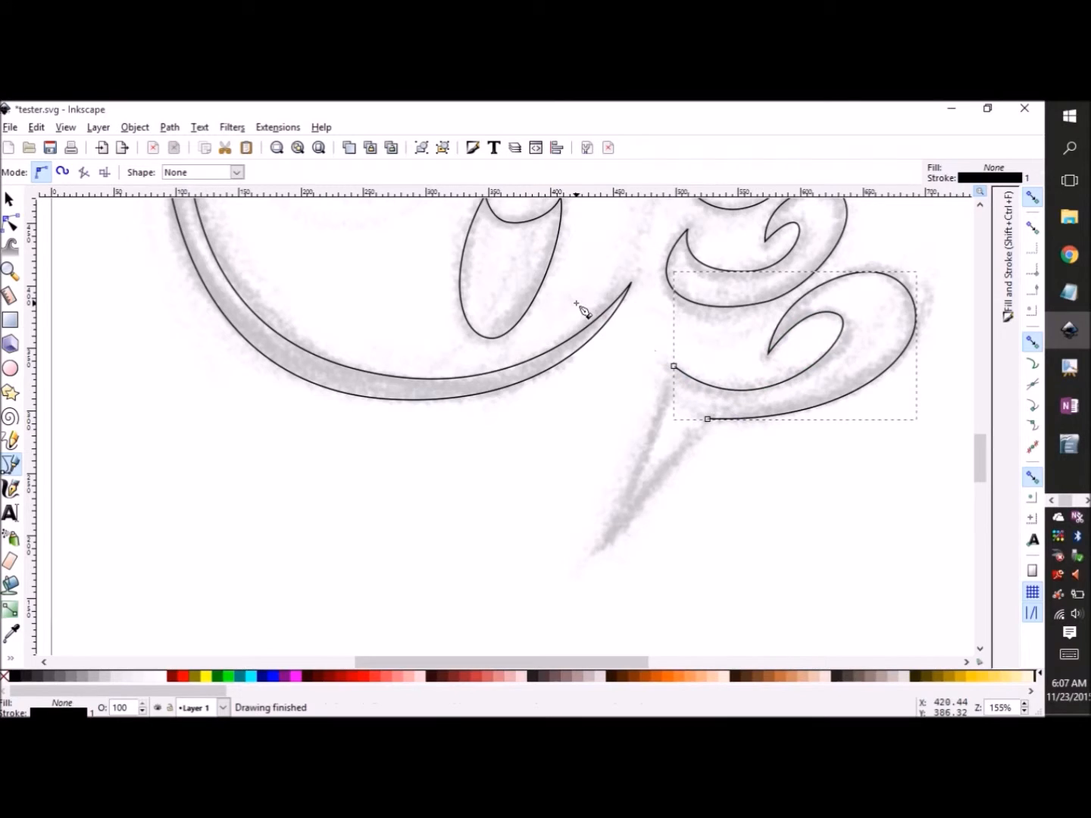
# Step: Extend the lowest curl's path with straight segments around the pointed mane end and close it at the underside
pyautogui.doubleClick(674, 367)
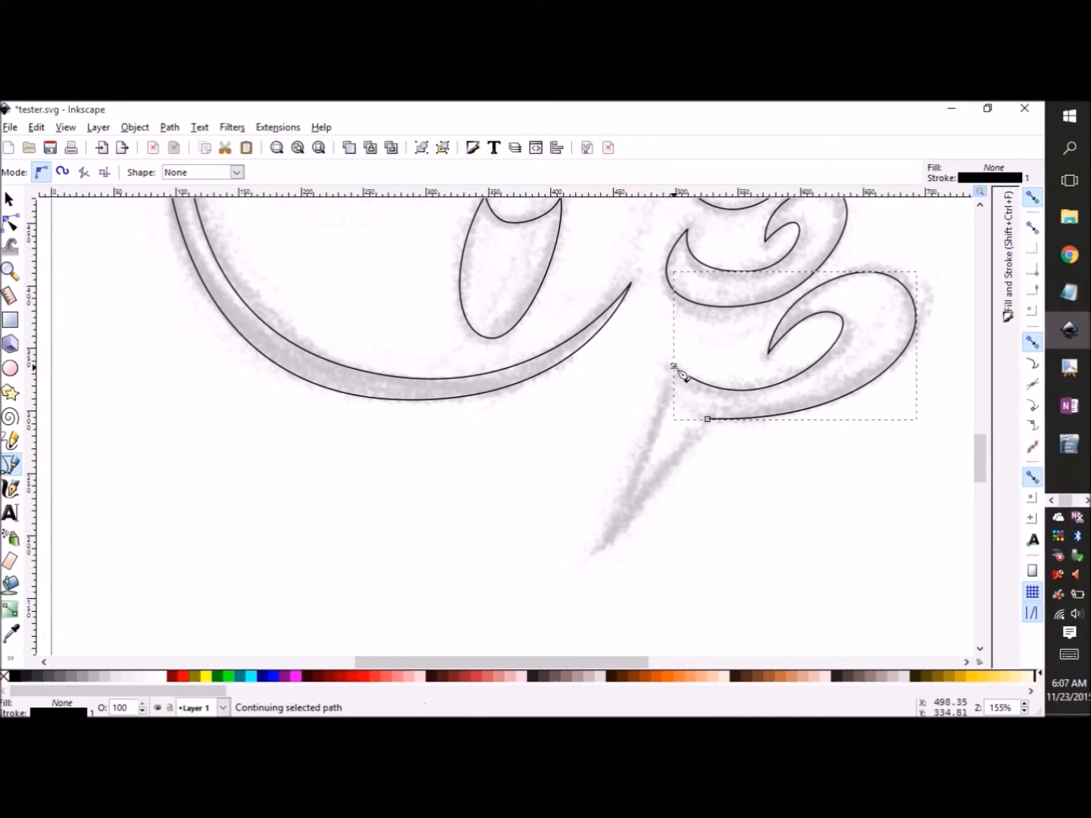
pyautogui.click(674, 367)
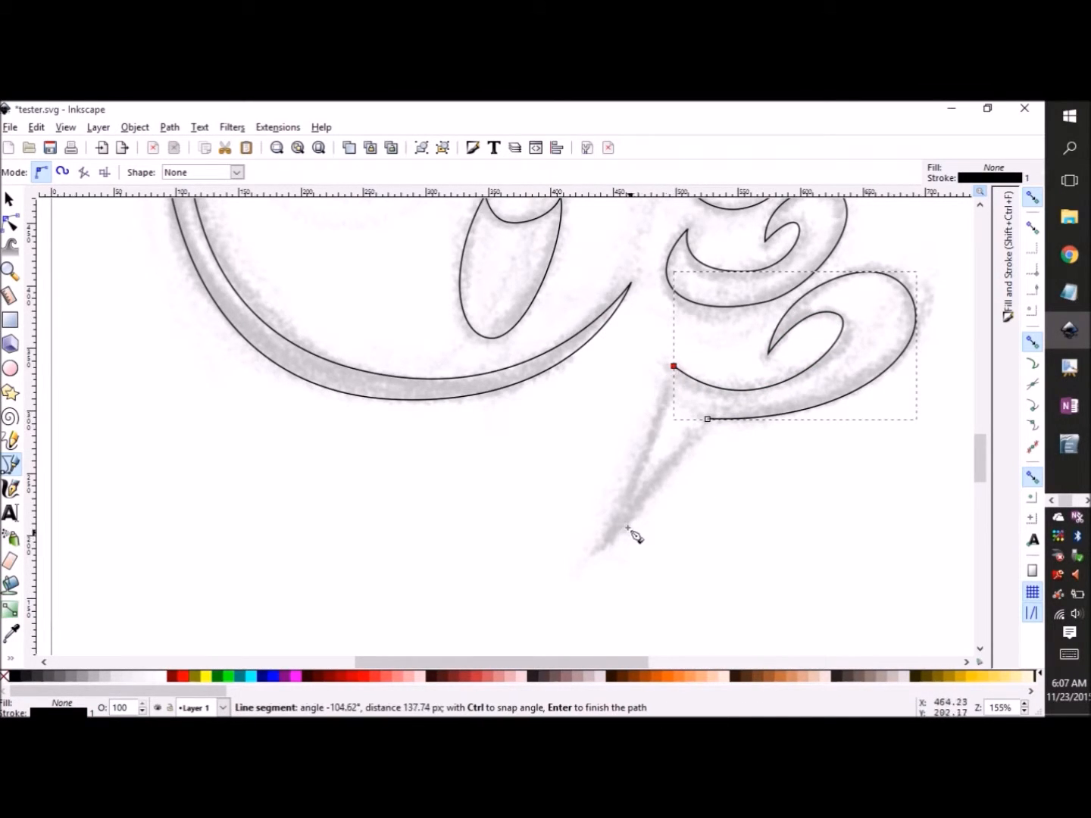
pyautogui.click(597, 551)
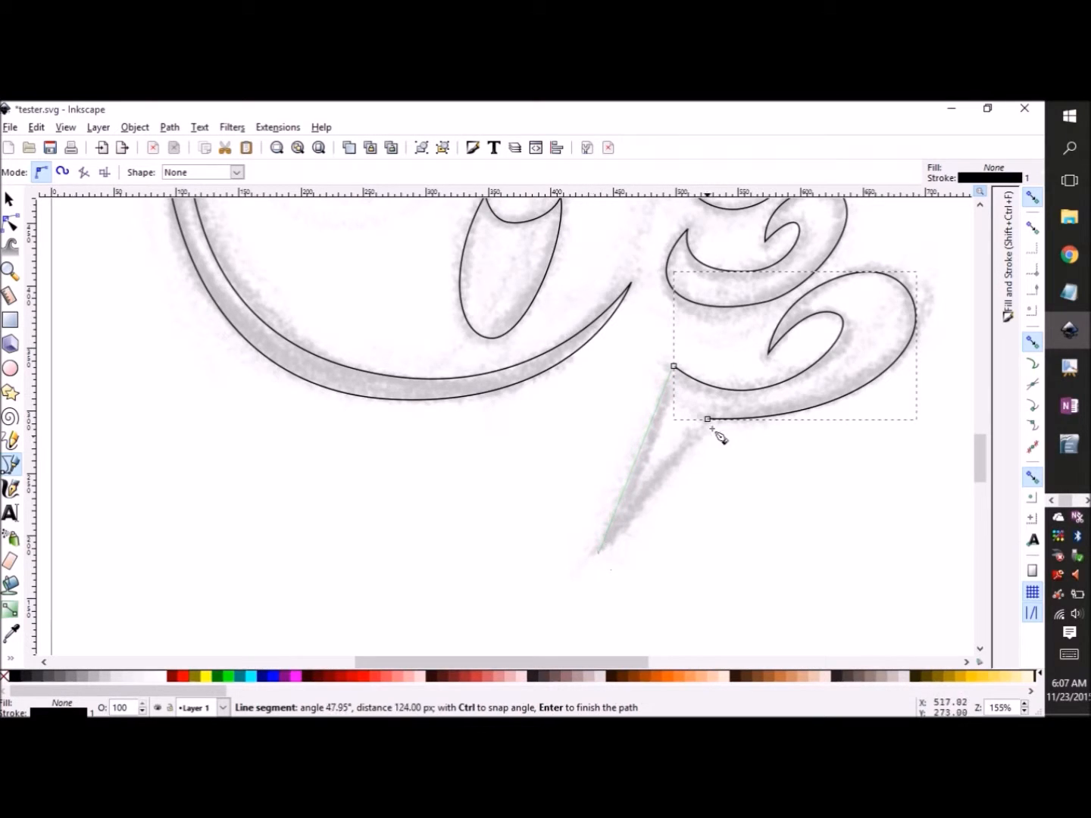
pyautogui.click(707, 419)
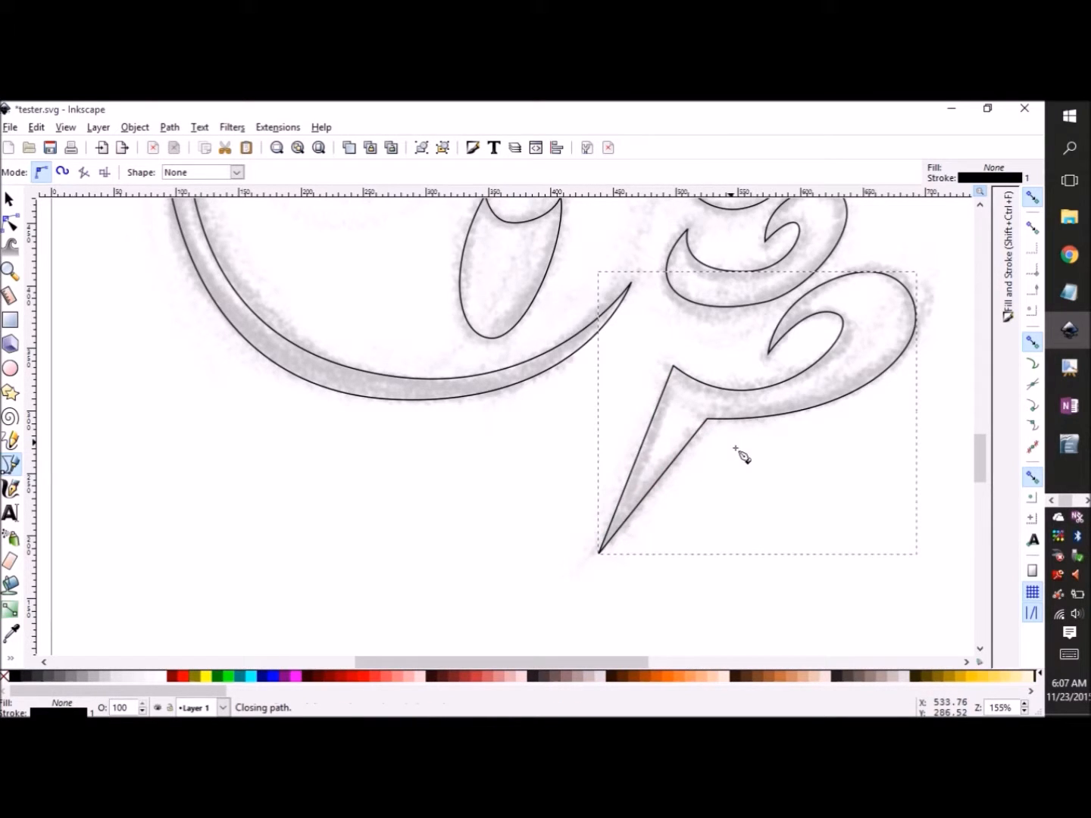
pyautogui.moveTo(979, 457); pyautogui.dragTo(978, 401)
pyautogui.press('-')
pyautogui.press('-')
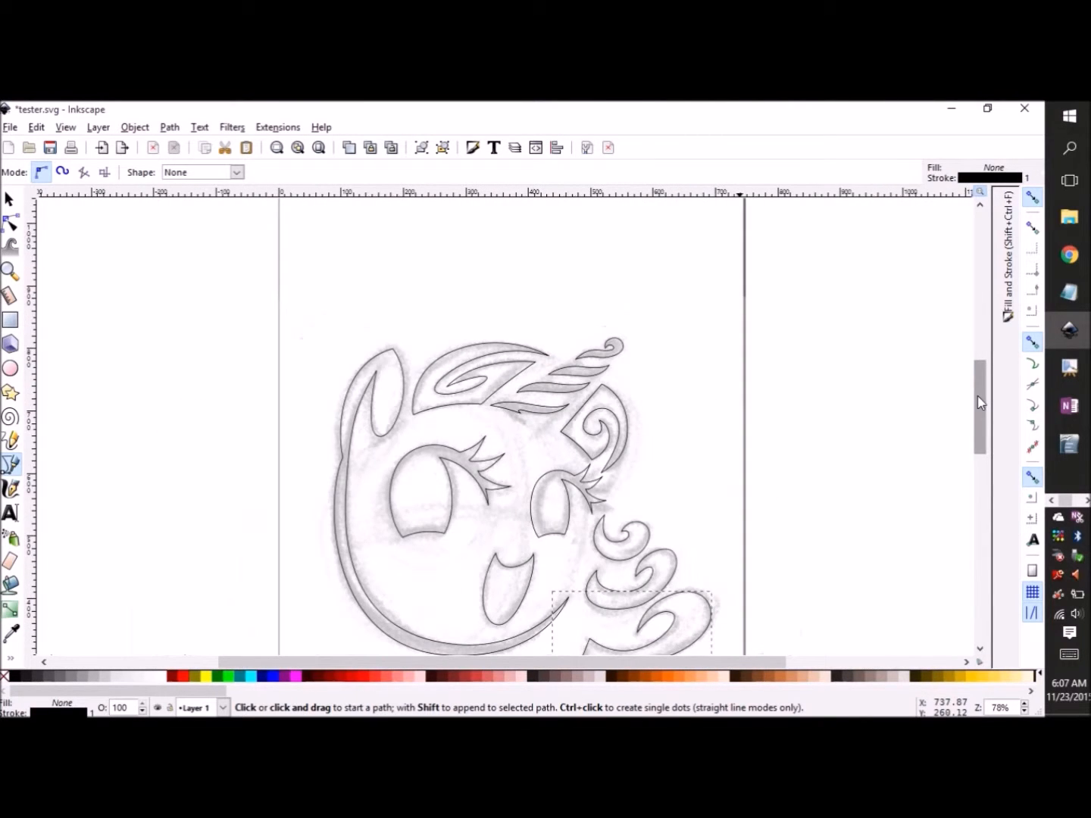
pyautogui.scroll(-2, 977, 421)
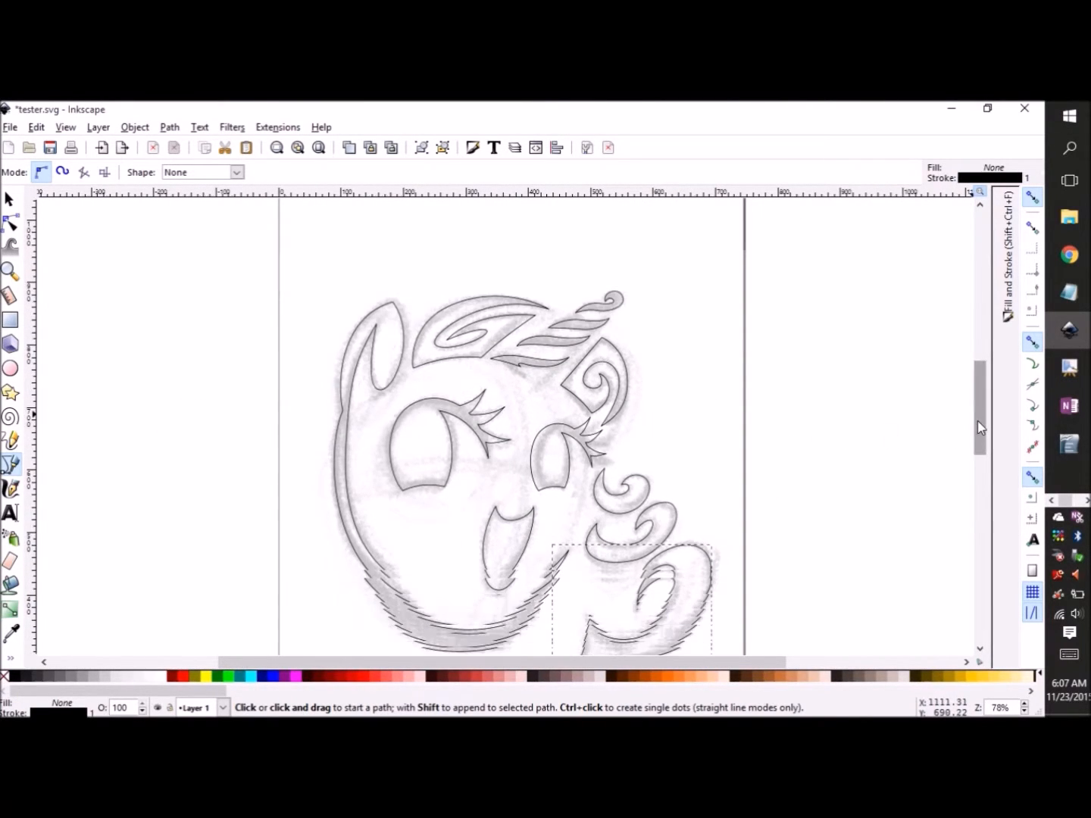
pyautogui.click(342, 399)
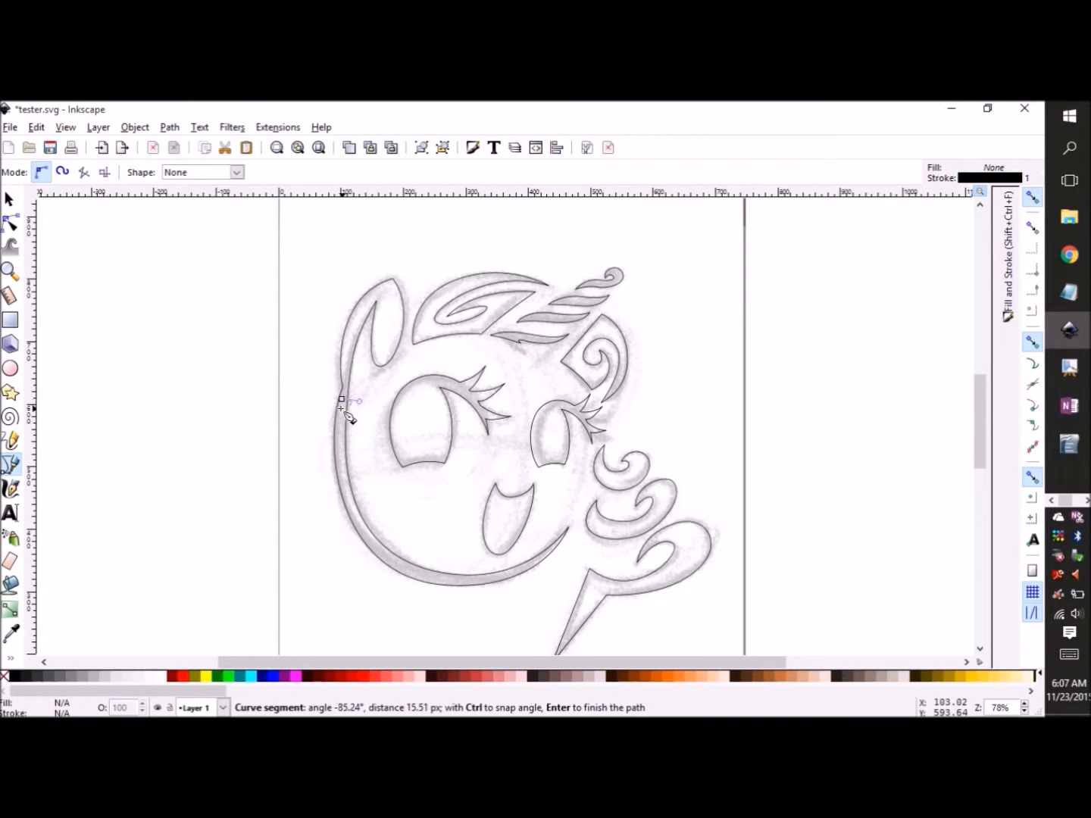
pyautogui.press('Escape')
# Step: Insert a node on the face outline between the inner ear tip node and the inner cheek node
pyautogui.press('n')
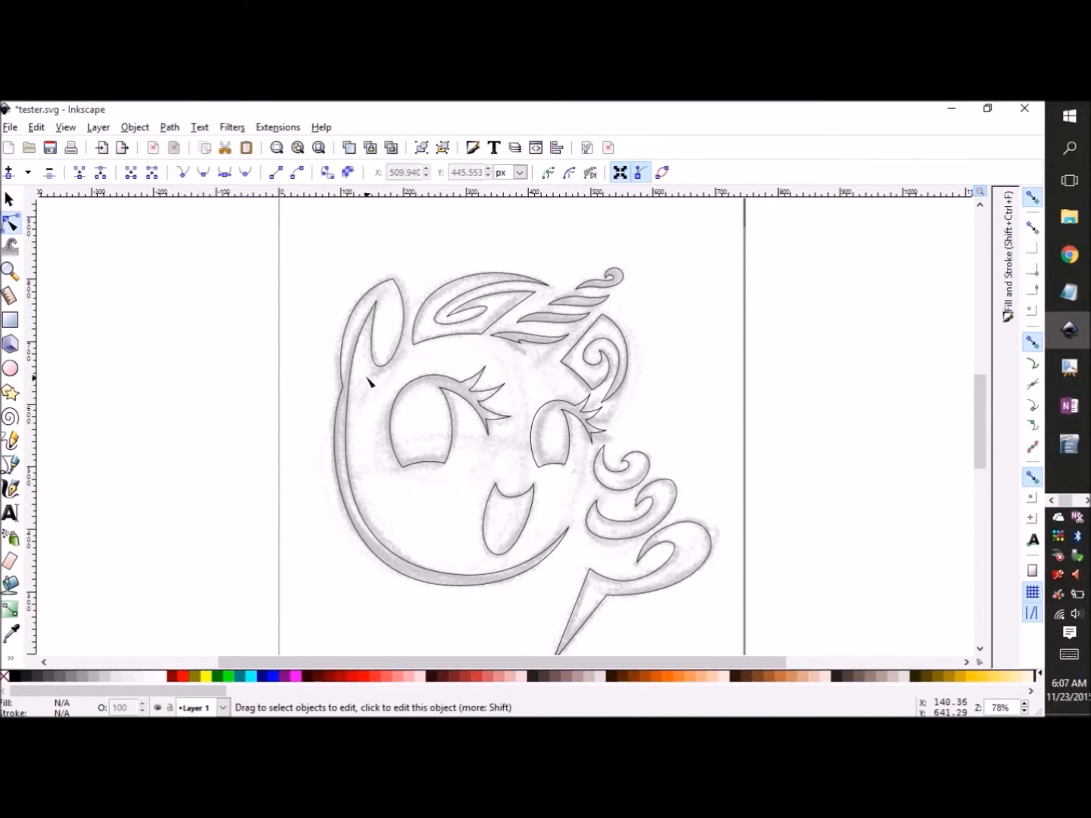
pyautogui.click(346, 389)
pyautogui.click(347, 420)
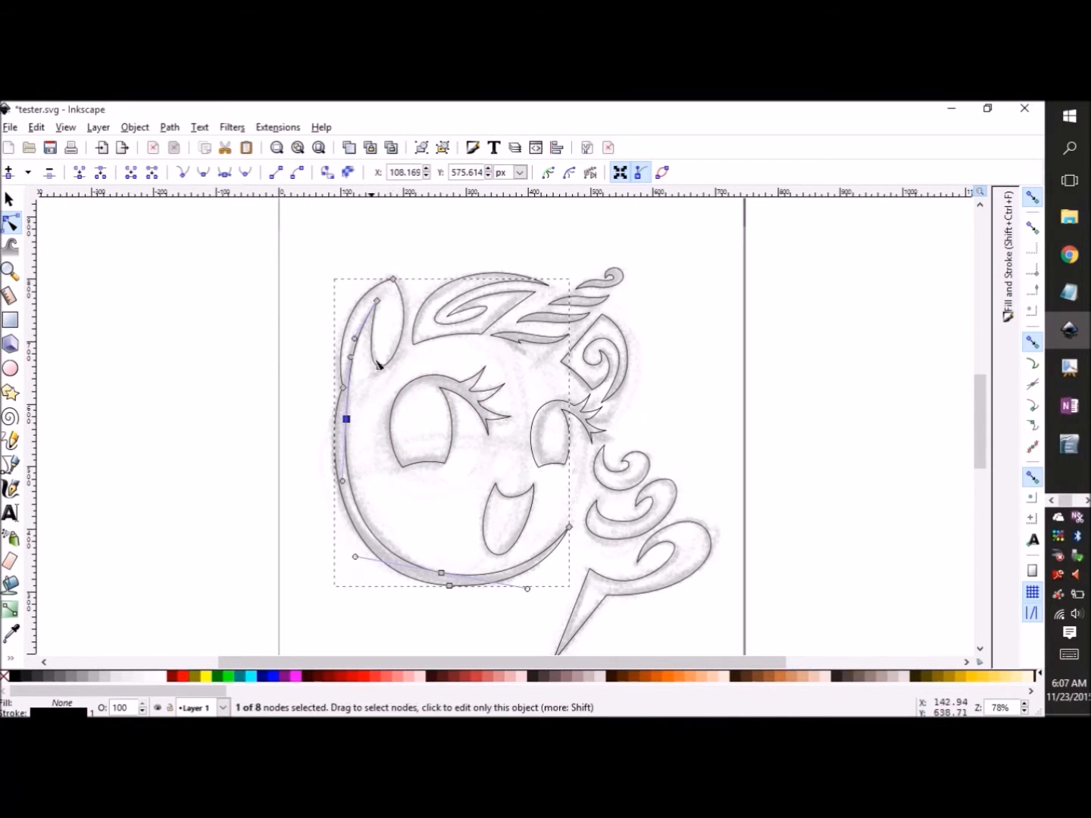
pyautogui.press('Escape')
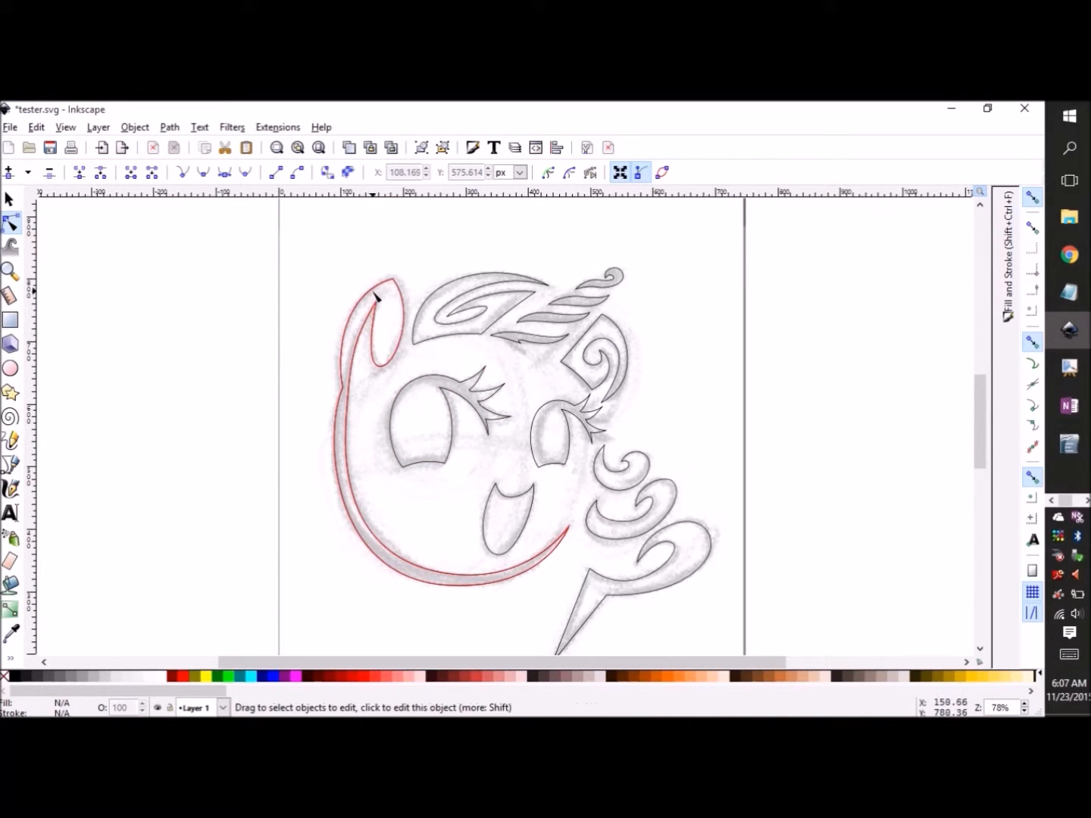
pyautogui.click(379, 304)
pyautogui.click(377, 301)
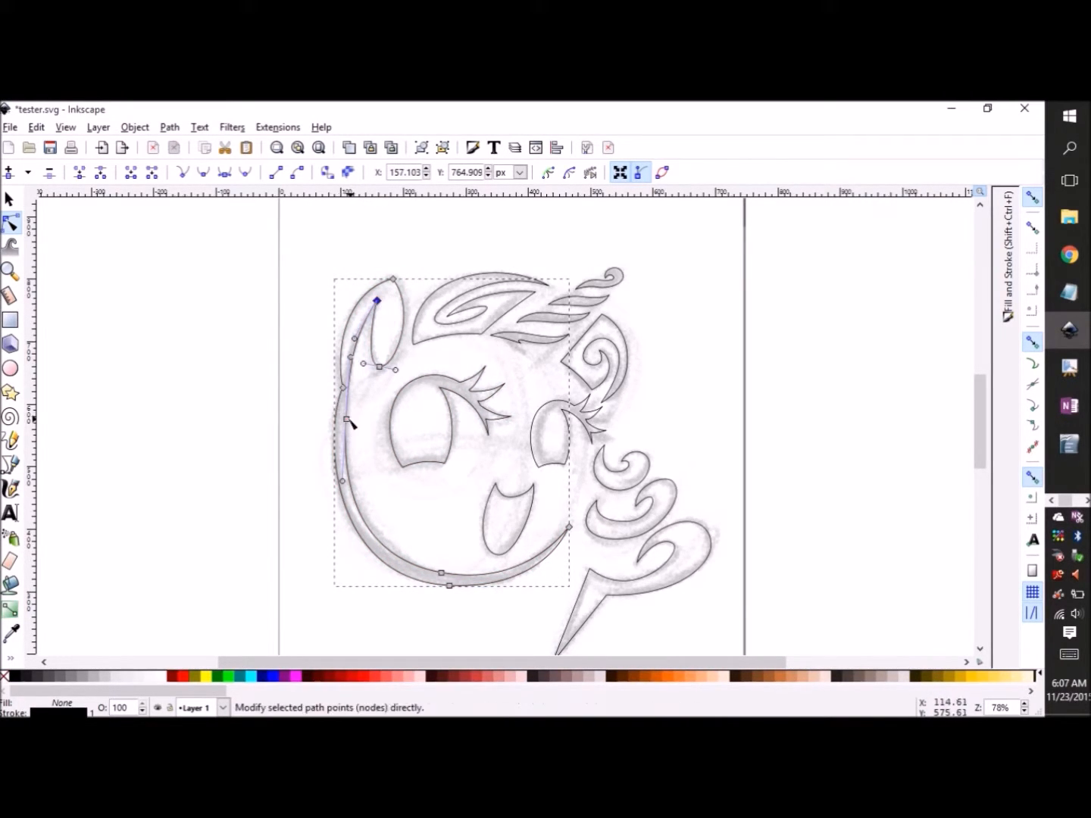
pyautogui.keyDown('shift'); pyautogui.click(346, 420); pyautogui.keyUp('shift')
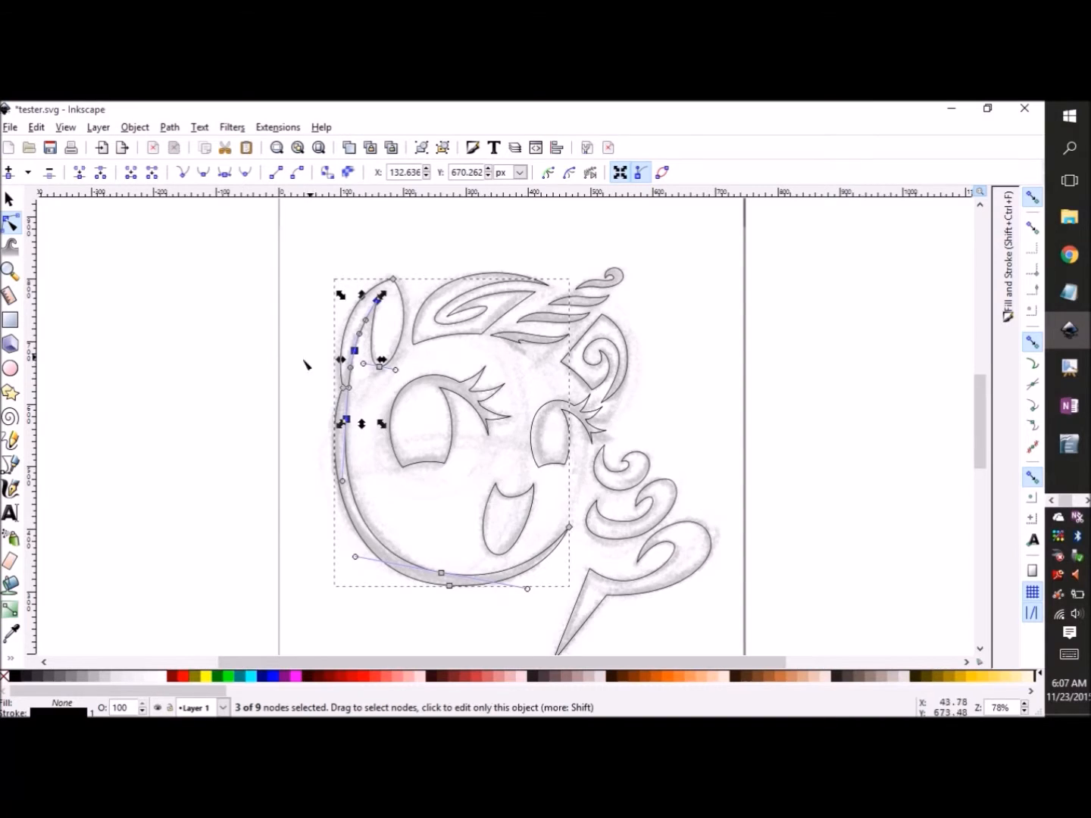
# Step: Move the inserted node down along the inner outline to the level where the ear meets the face
pyautogui.press('Escape')
pyautogui.click(356, 350)
pyautogui.moveTo(355, 354); pyautogui.dragTo(349, 388)
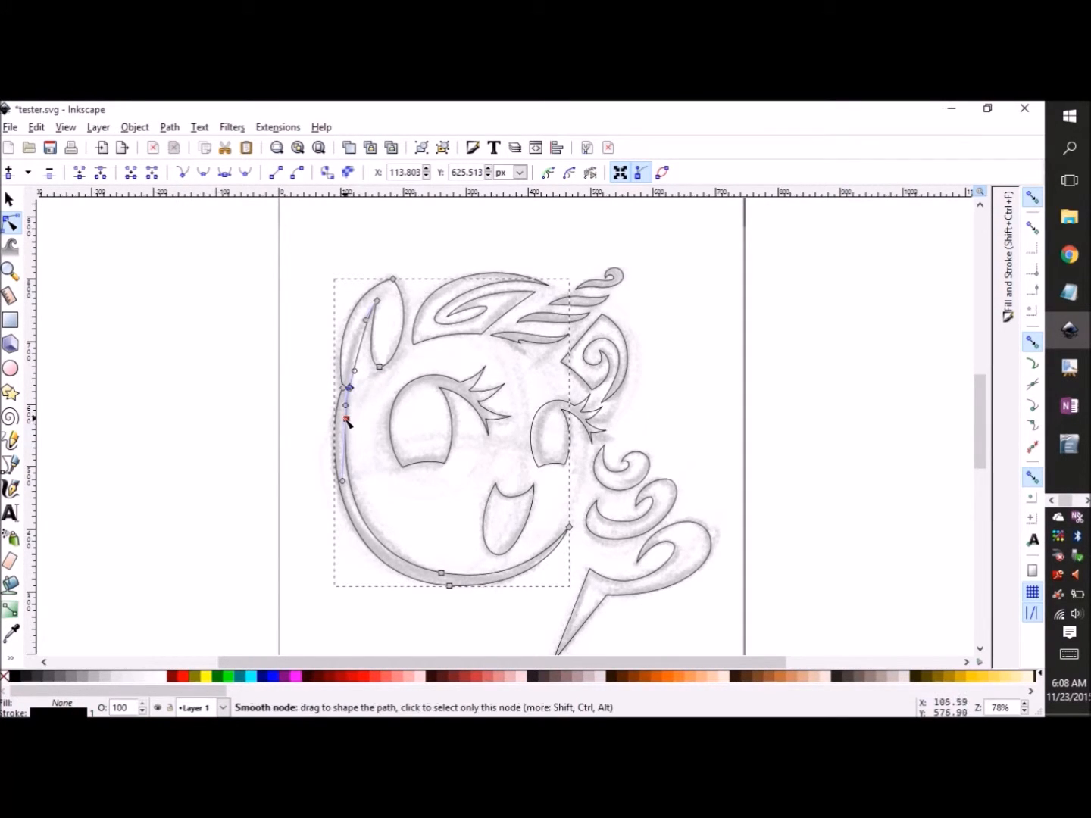
# Step: Turn off snapping and pull the inserted node's lower handle close in along the inner face outline
pyautogui.moveTo(349, 407)
pyautogui.mouseDown()
pyautogui.moveTo(353, 395)
pyautogui.moveTo(358, 406)
pyautogui.moveTo(347, 385)
pyautogui.moveTo(337, 406)
pyautogui.moveTo(355, 400)
pyautogui.moveTo(366, 415)
pyautogui.mouseUp()
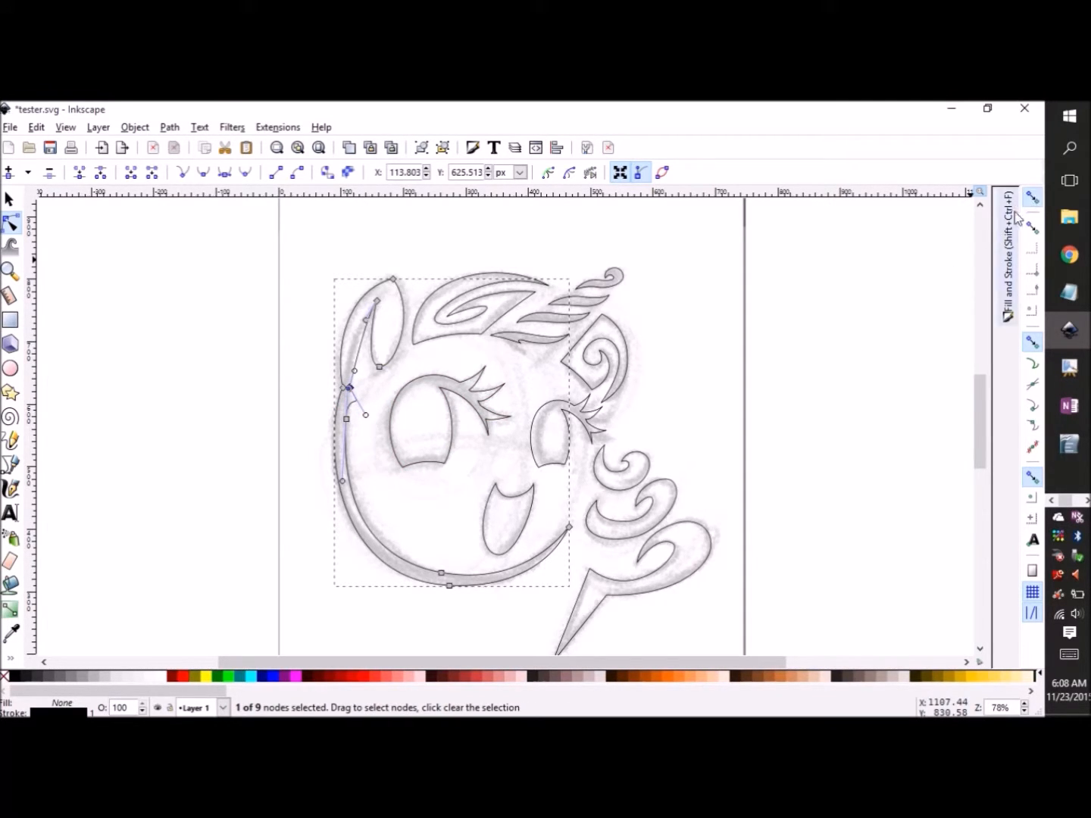
pyautogui.click(1033, 200)
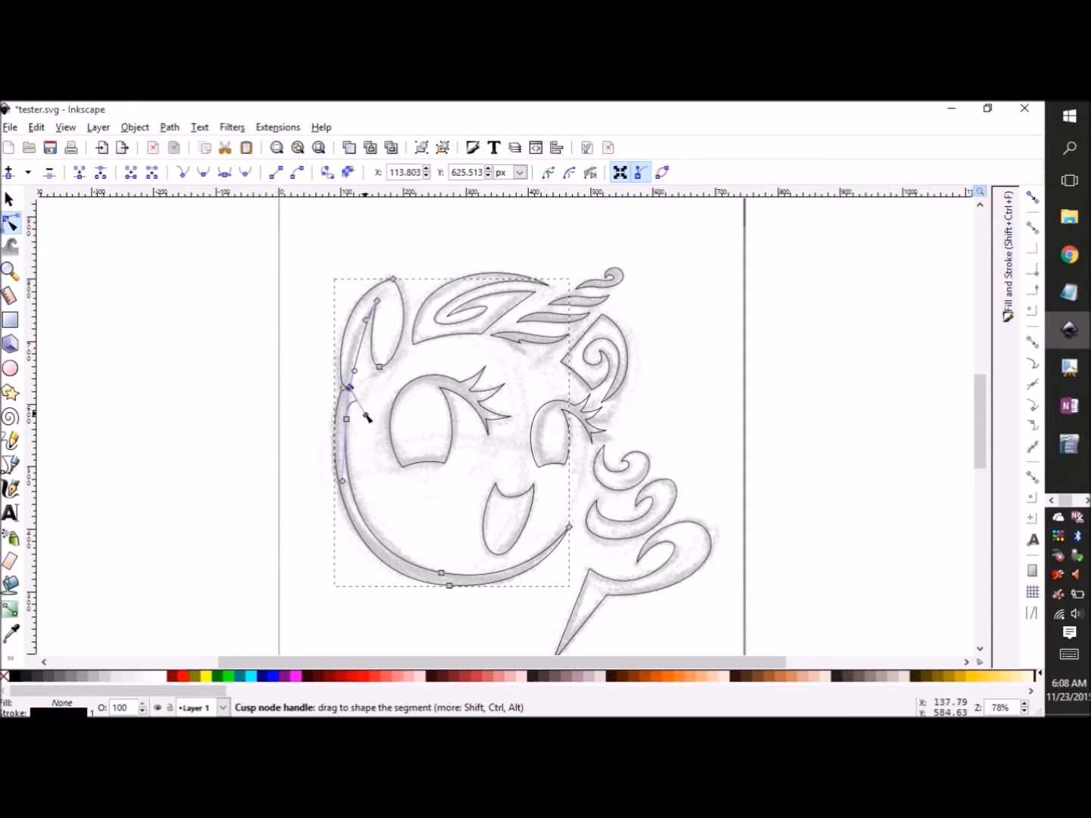
pyautogui.moveTo(366, 415); pyautogui.dragTo(349, 401)
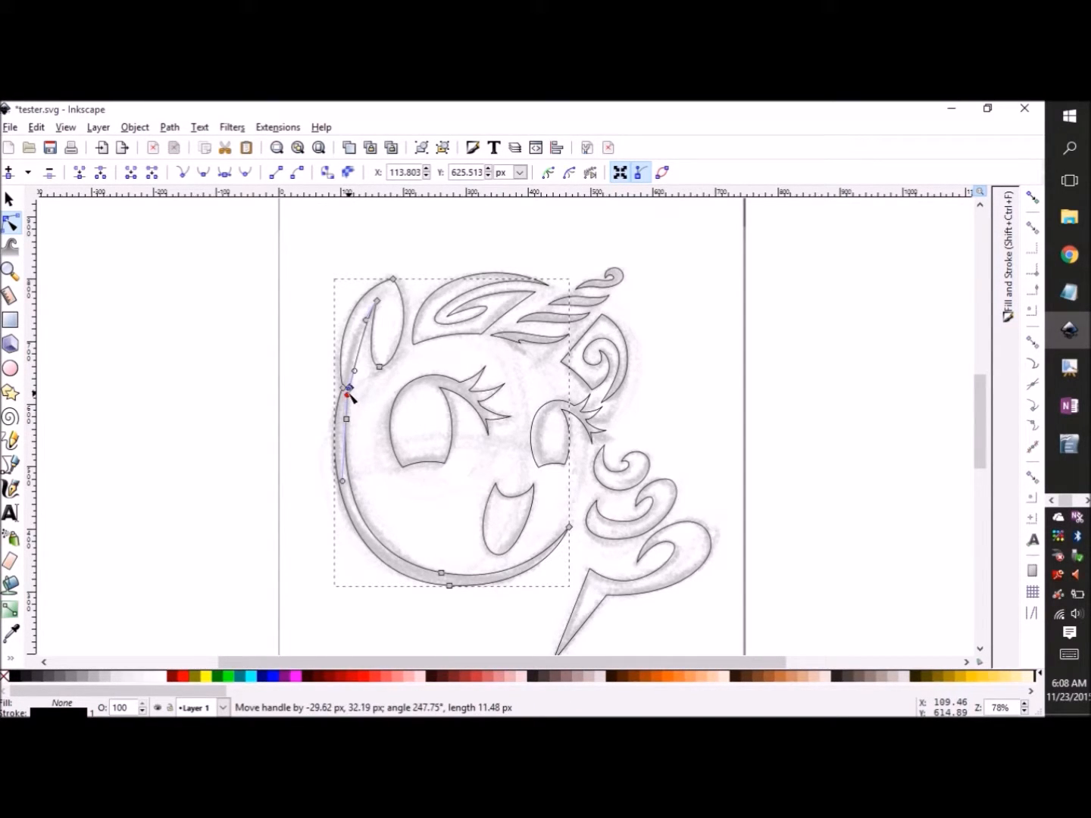
# Step: Adjust the node handles where the ear meets the face to smooth the inner ear curve and the outer face outline
pyautogui.moveTo(350, 390); pyautogui.dragTo(364, 321)
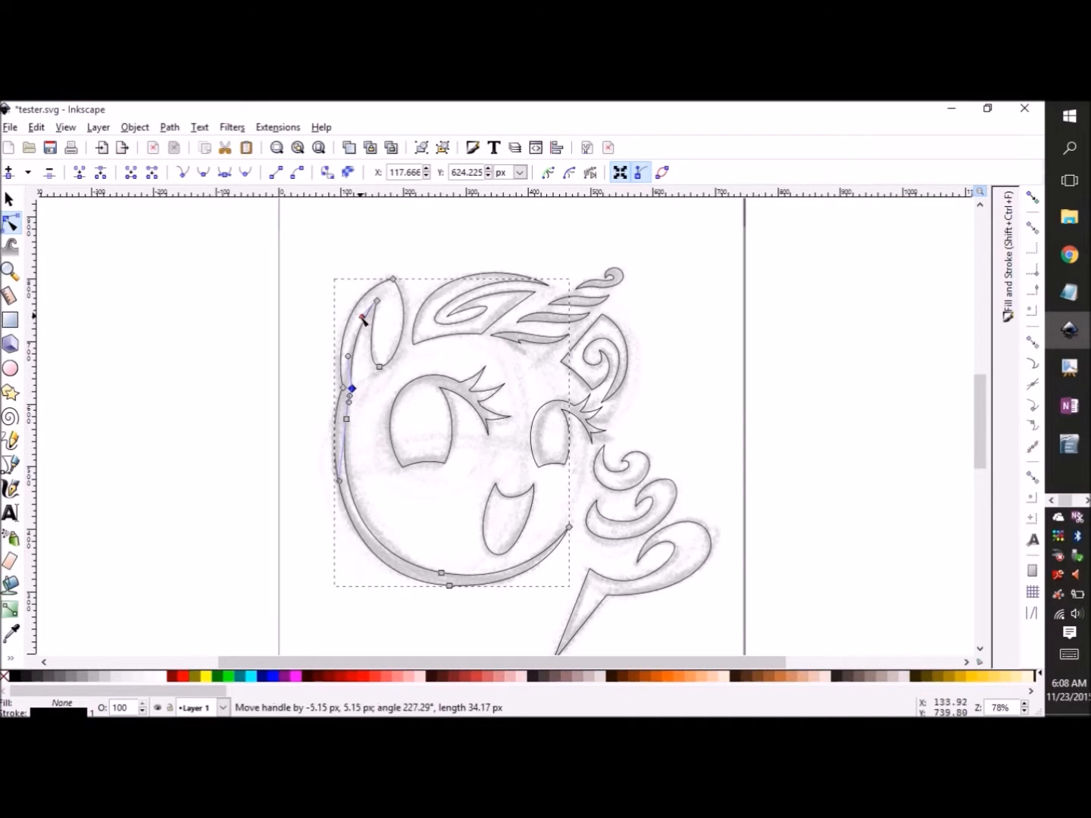
pyautogui.moveTo(350, 390); pyautogui.dragTo(318, 431)
pyautogui.click(350, 391)
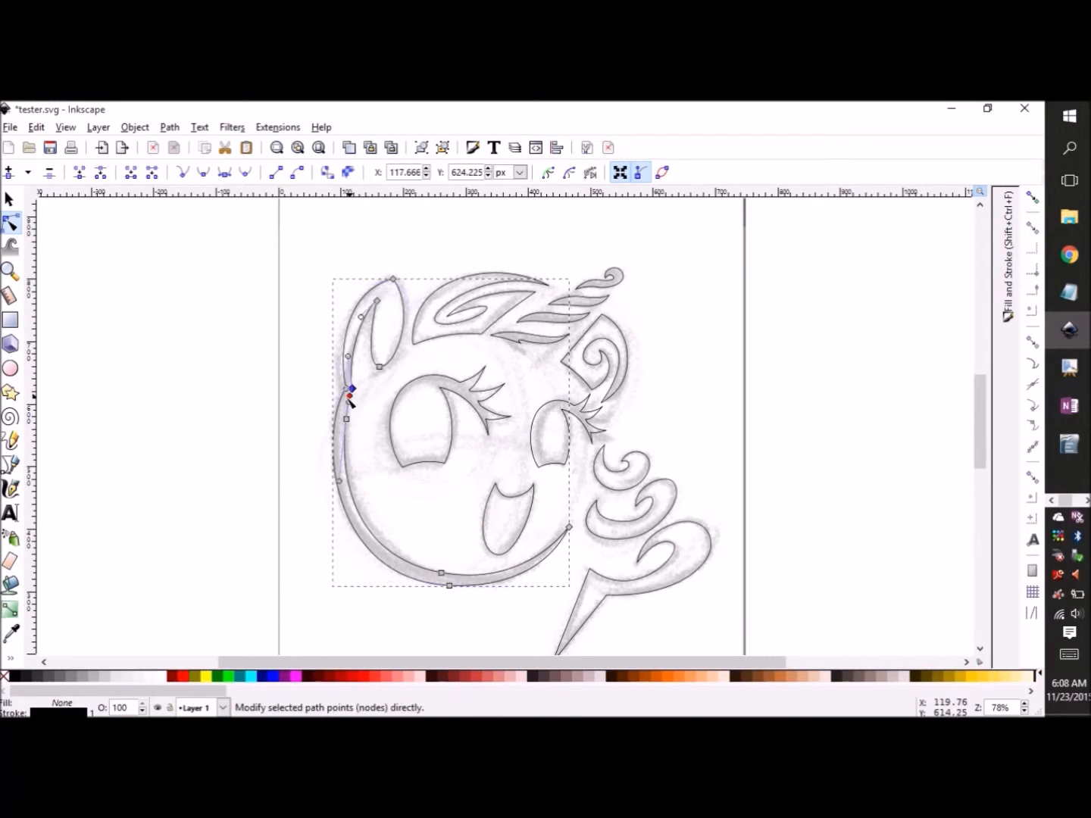
# Step: Move the inner cheek node down along the face outline and shorten the handles around it to even out the inner curve
pyautogui.moveTo(346, 418); pyautogui.dragTo(350, 470)
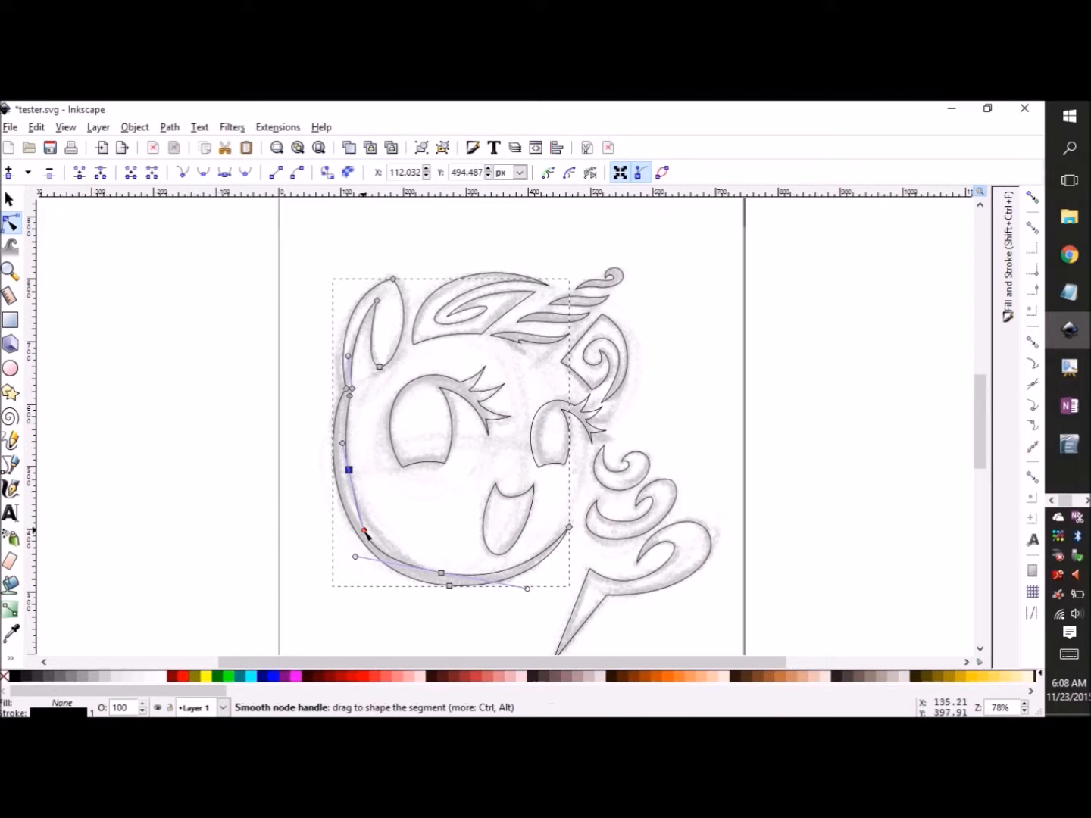
pyautogui.moveTo(367, 531); pyautogui.dragTo(353, 493)
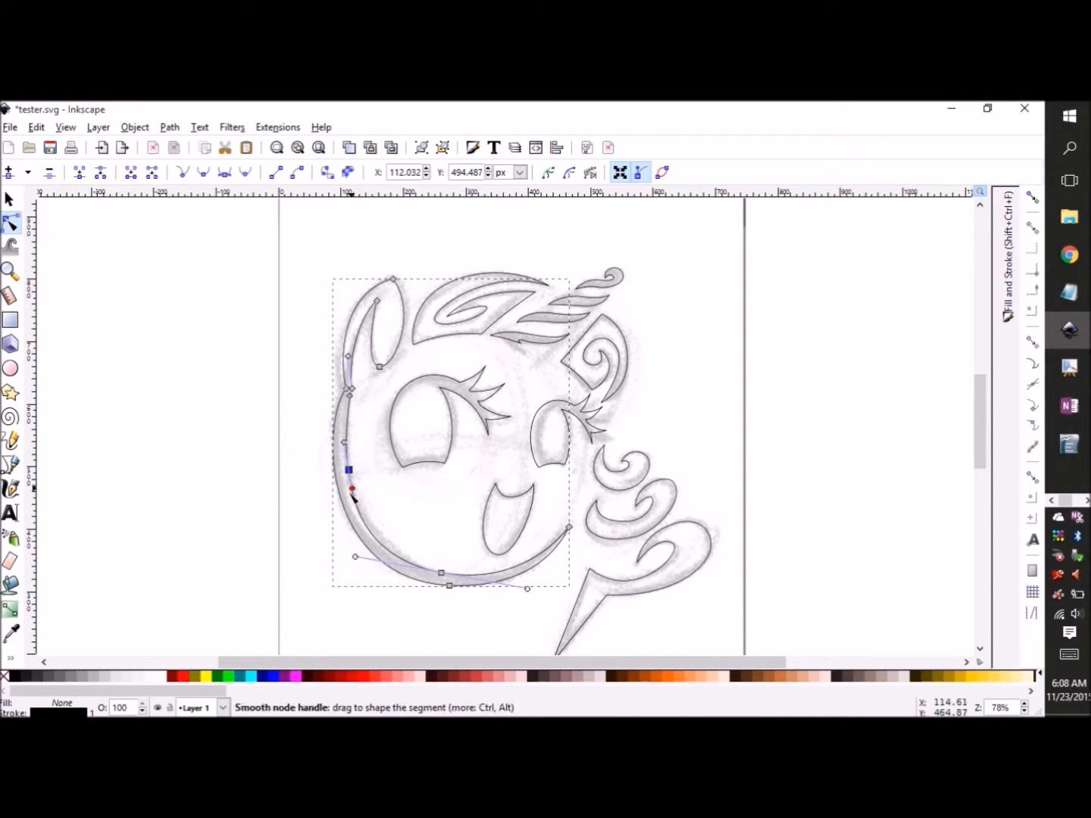
pyautogui.moveTo(356, 559); pyautogui.dragTo(366, 560)
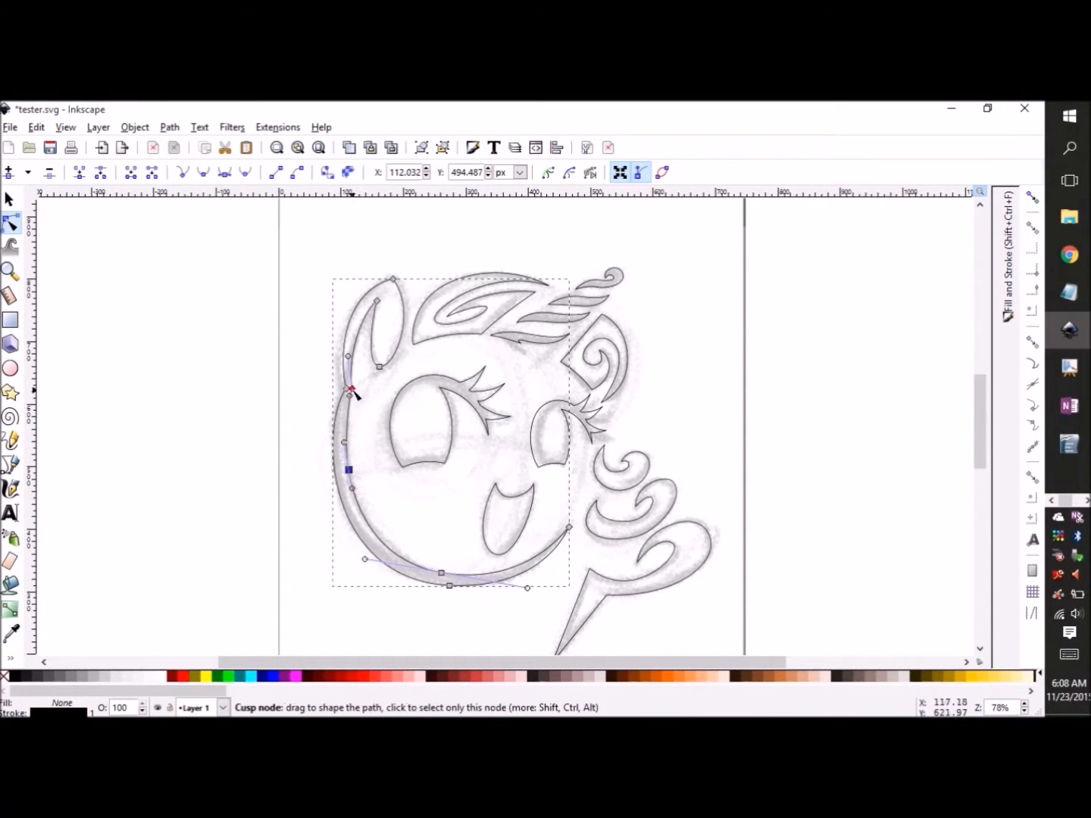
pyautogui.moveTo(361, 392); pyautogui.dragTo(347, 347)
pyautogui.click(346, 389)
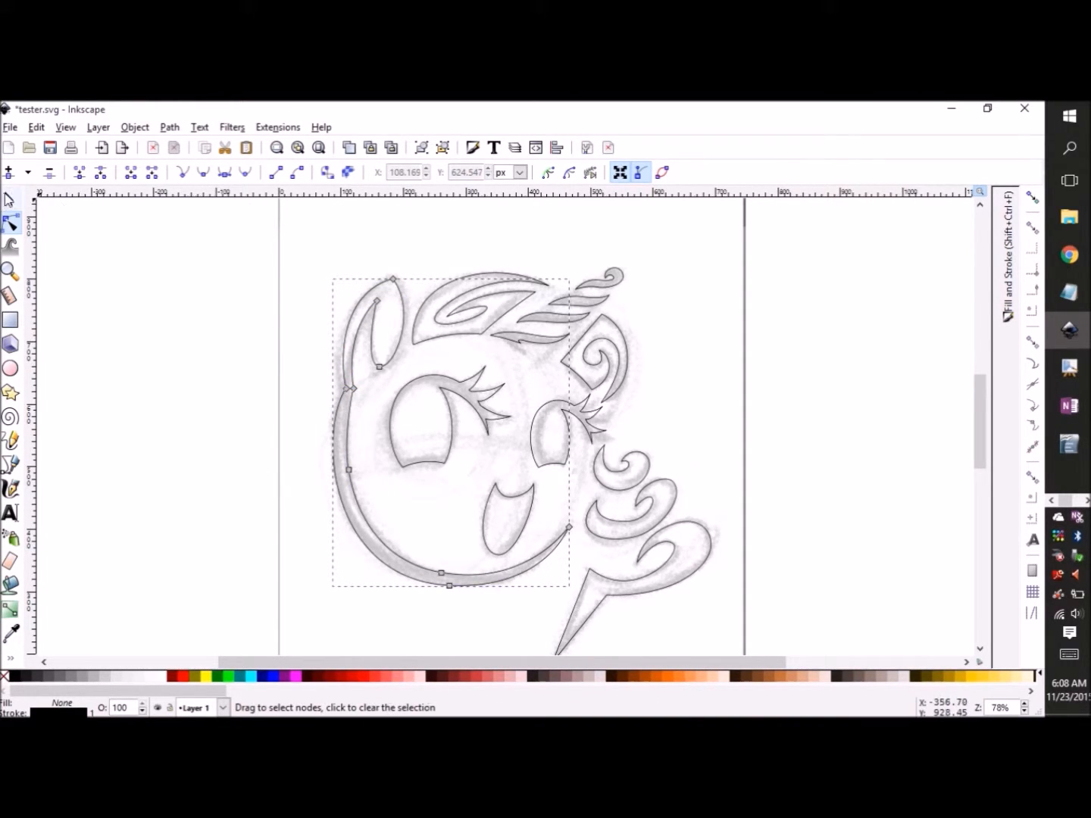
# Step: Delete the scanned sketch image behind the traced outlines
pyautogui.click(10, 200)
pyautogui.click(675, 413)
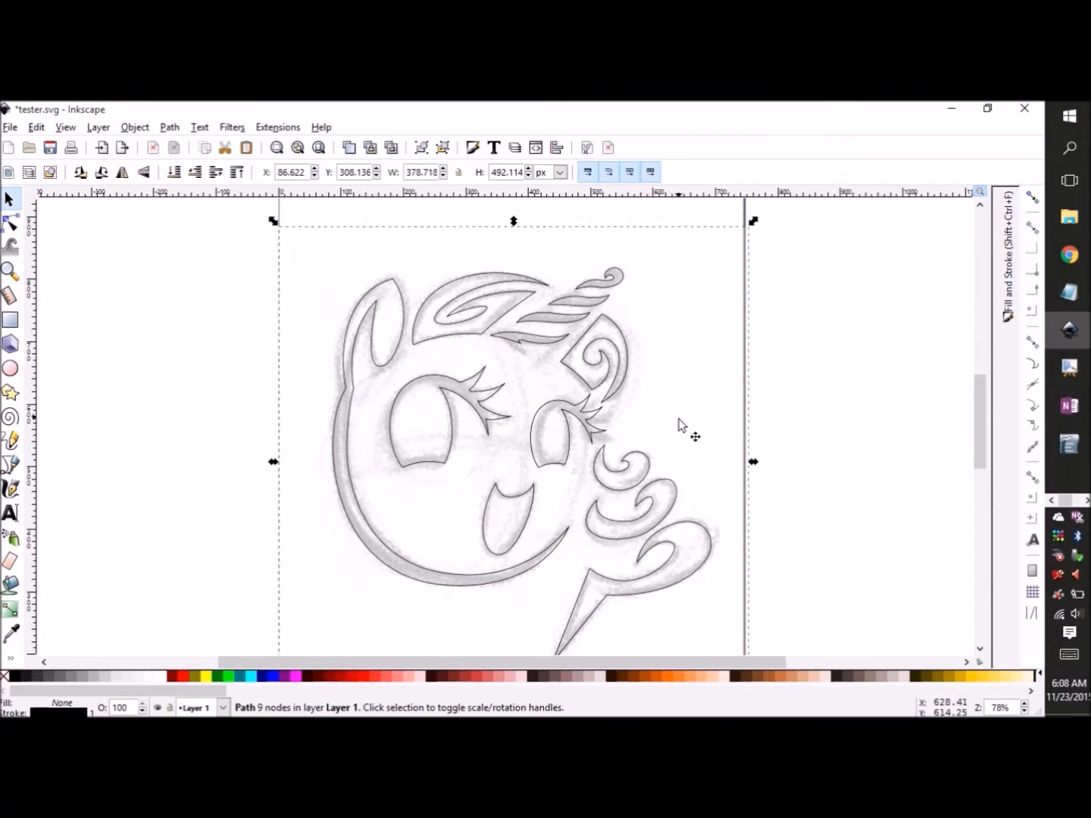
pyautogui.click(664, 441)
pyautogui.press('Delete')
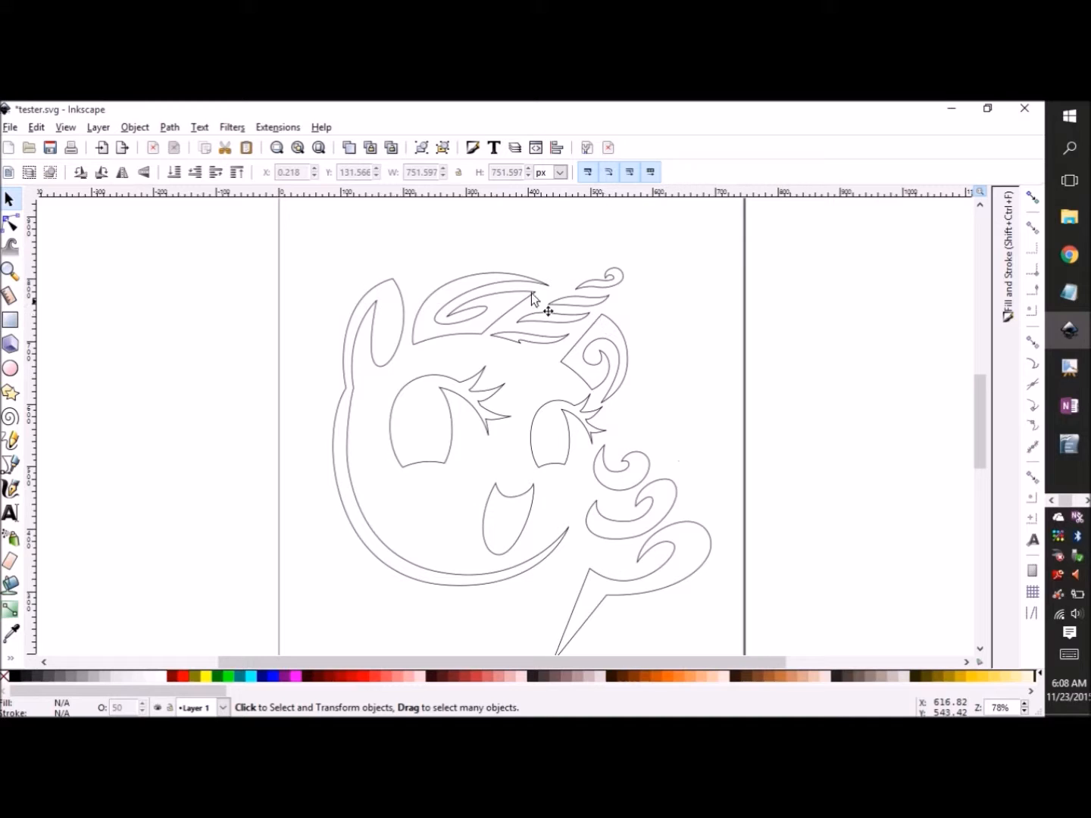
# Step: Select all the traced pony paths, remove their stroke and give them a flat black fill
pyautogui.press('-')
pyautogui.press('-')
pyautogui.moveTo(383, 318)
pyautogui.mouseDown()
pyautogui.moveTo(682, 544)
pyautogui.moveTo(713, 592)
pyautogui.mouseUp()
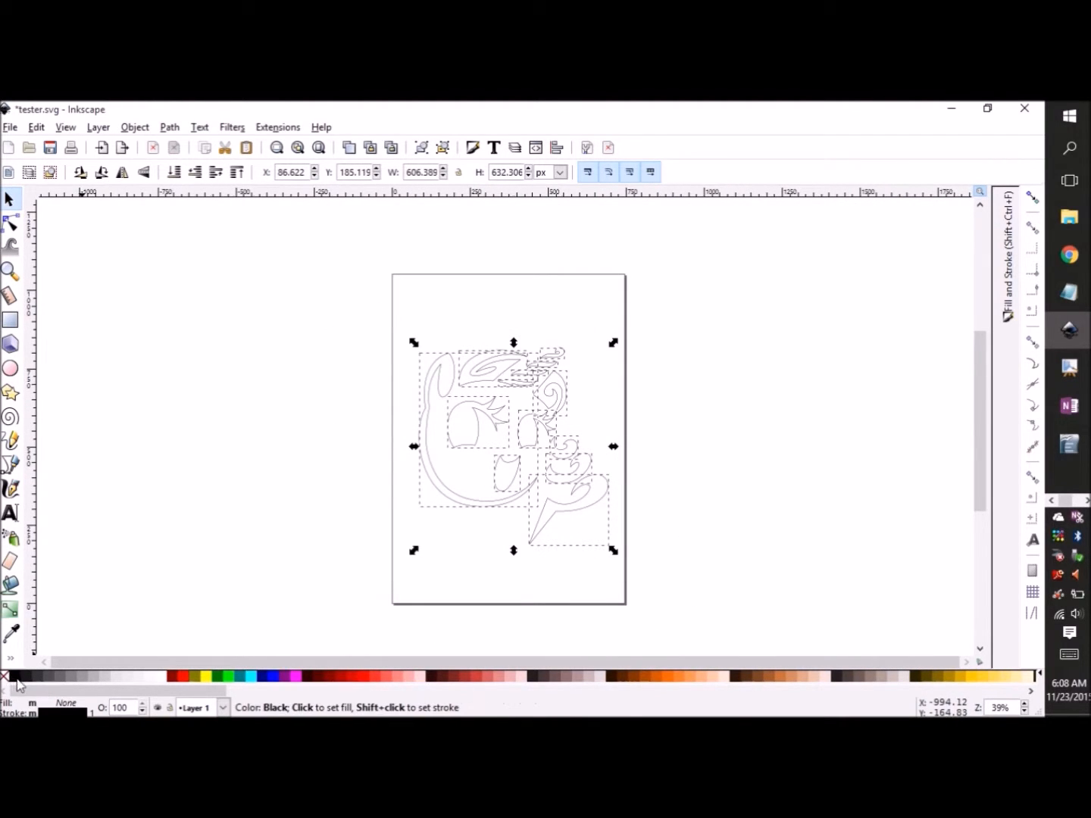
pyautogui.click(1007, 250)
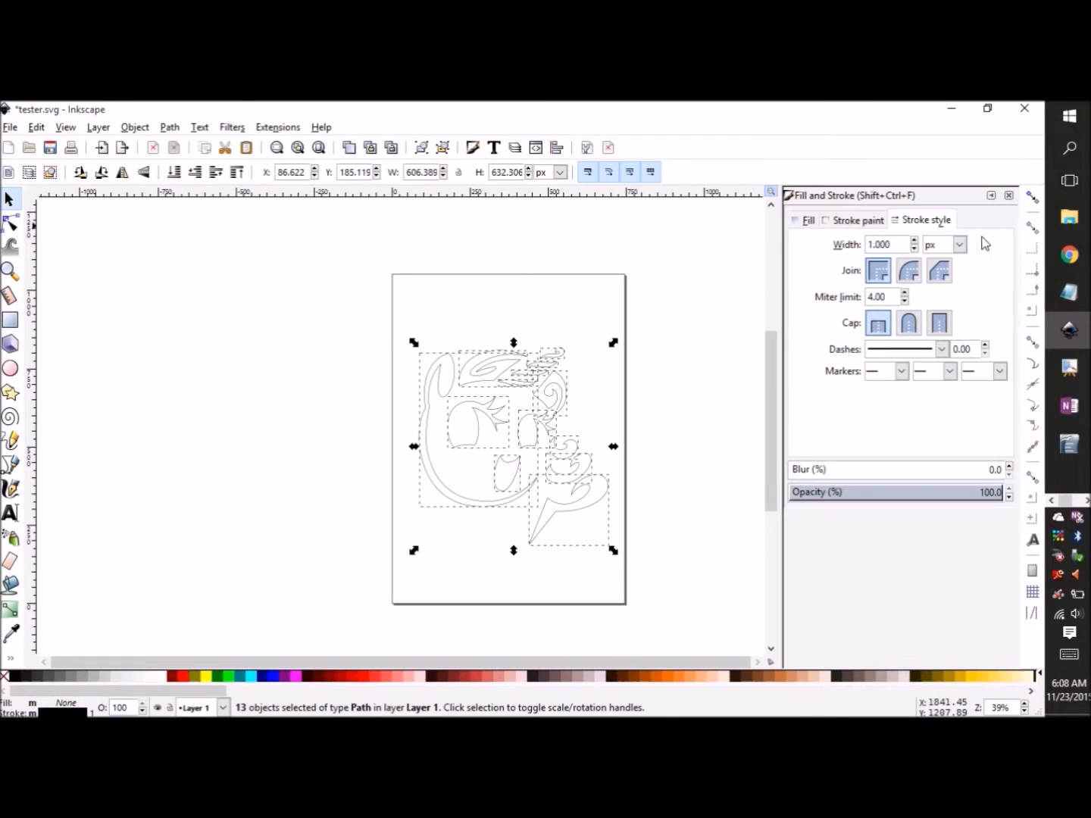
pyautogui.click(840, 221)
pyautogui.click(805, 247)
pyautogui.click(807, 221)
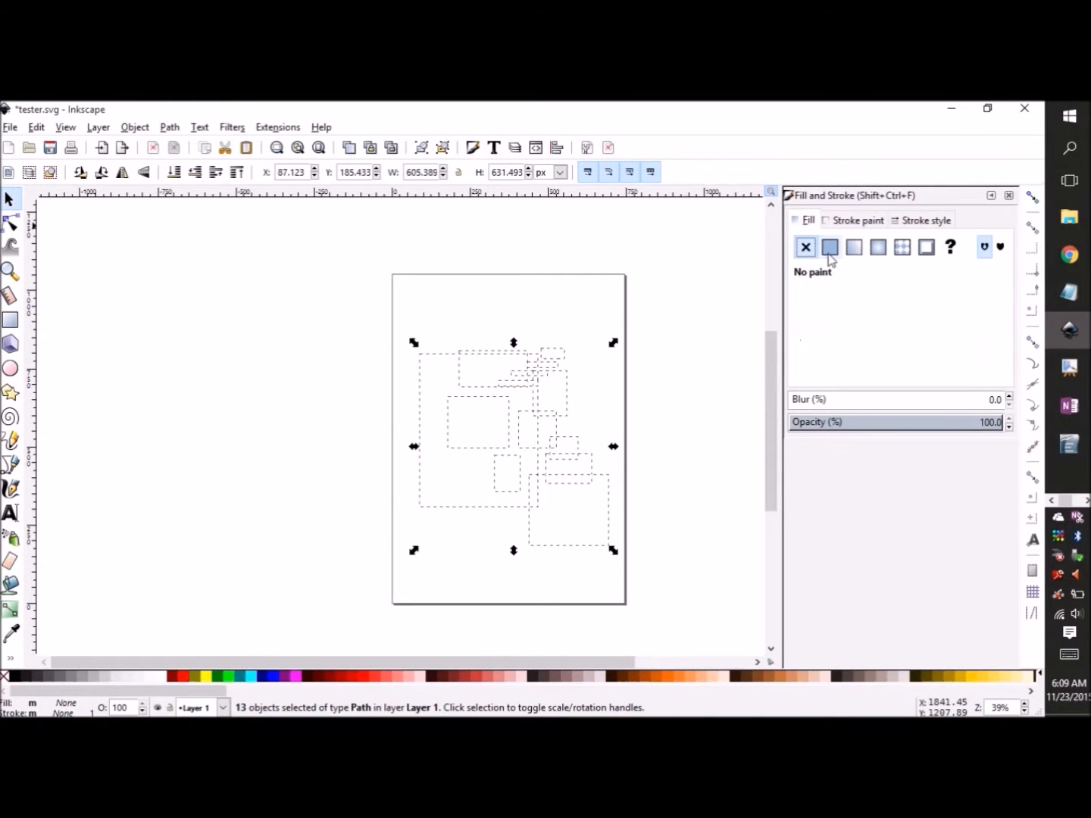
pyautogui.click(829, 253)
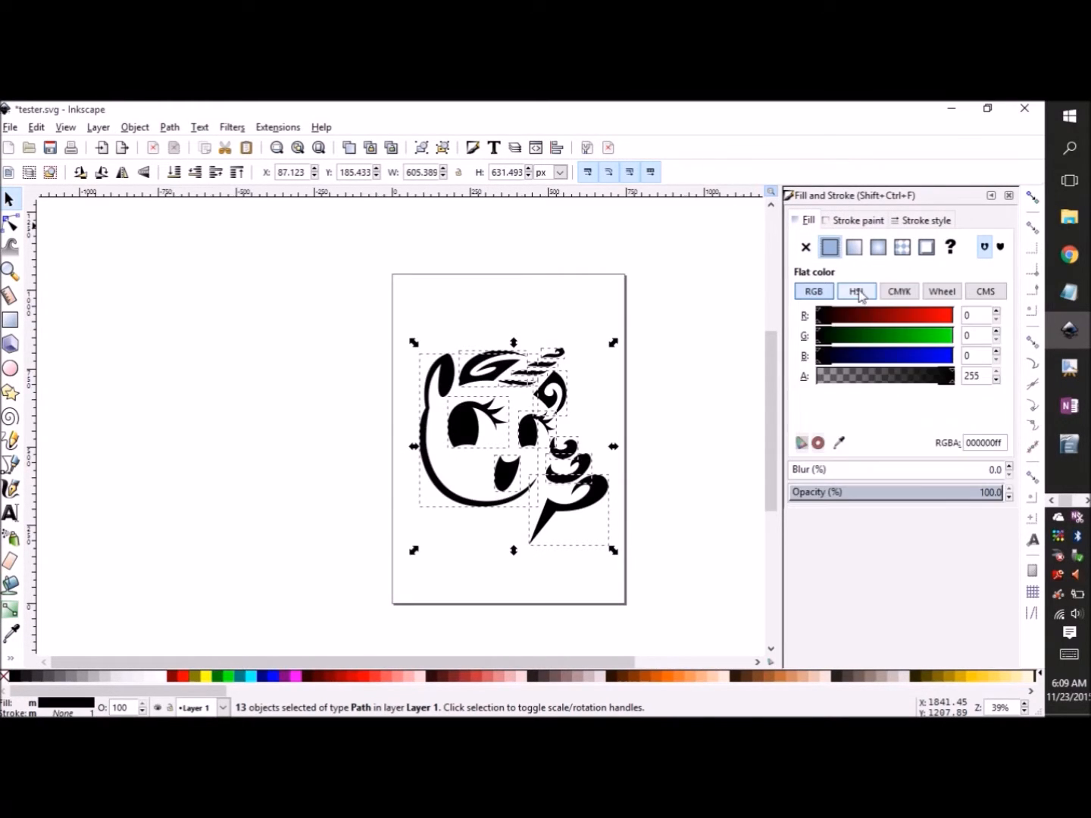
pyautogui.click(991, 196)
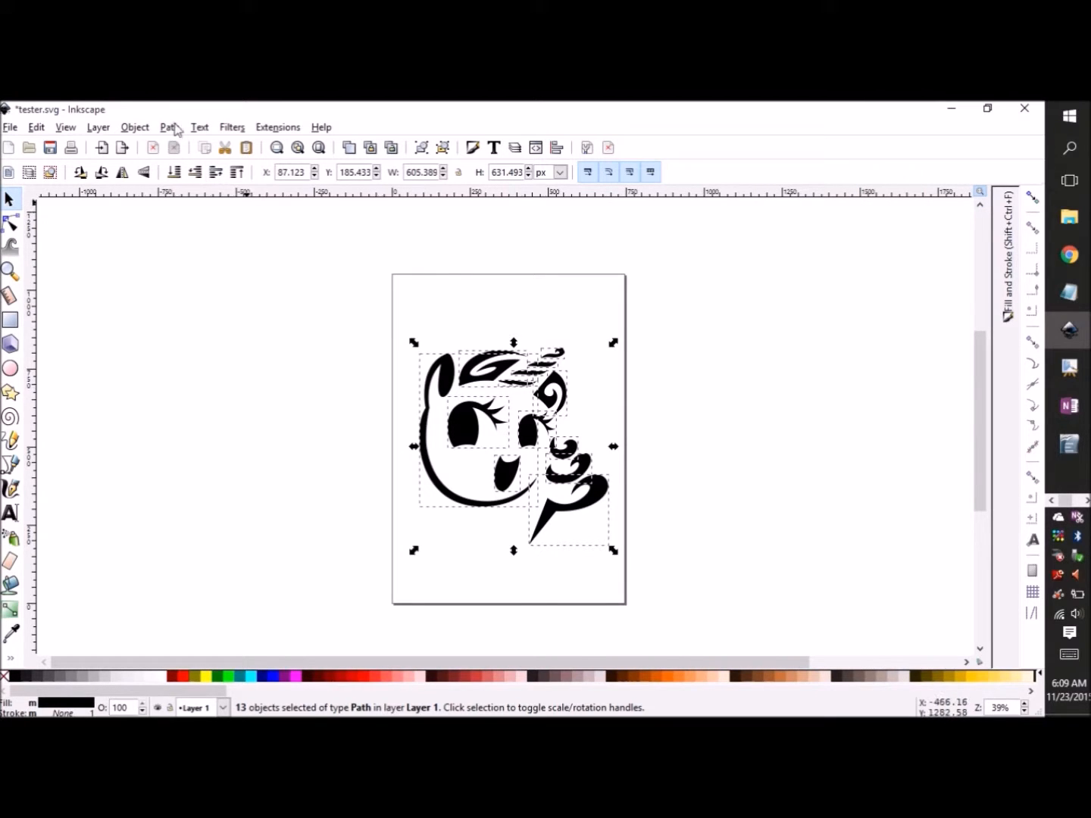
# Step: Merge all the black pony shapes into a single path with Union
pyautogui.click(135, 127)
pyautogui.moveTo(169, 127)
pyautogui.click(187, 219)
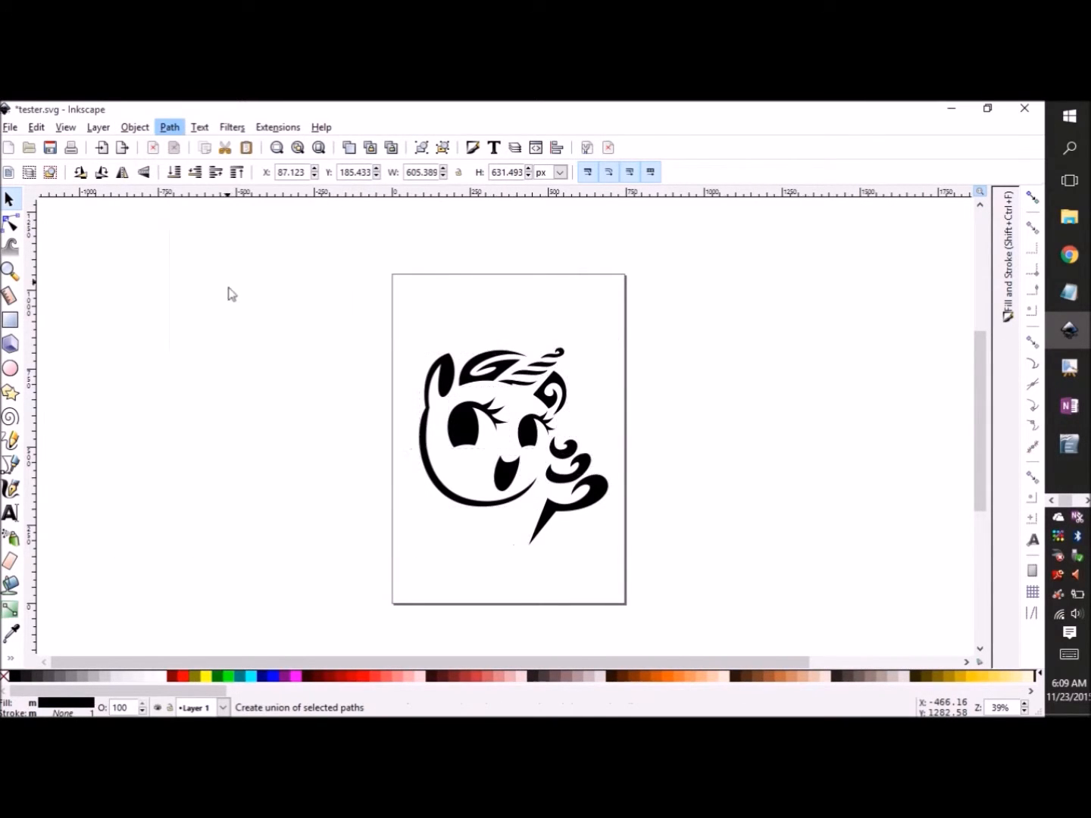
pyautogui.click(330, 346)
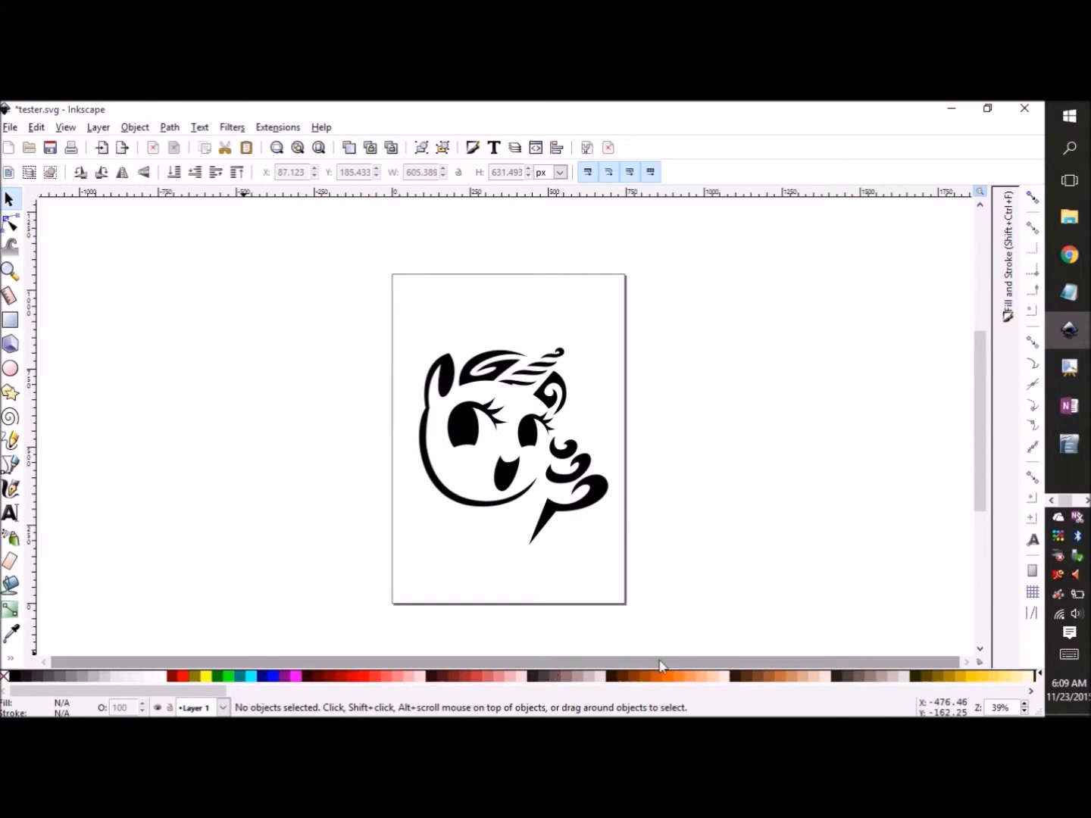
# Step: Break the merged pony path apart into separate shapes
pyautogui.moveTo(697, 245); pyautogui.dragTo(295, 570)
pyautogui.click(200, 126)
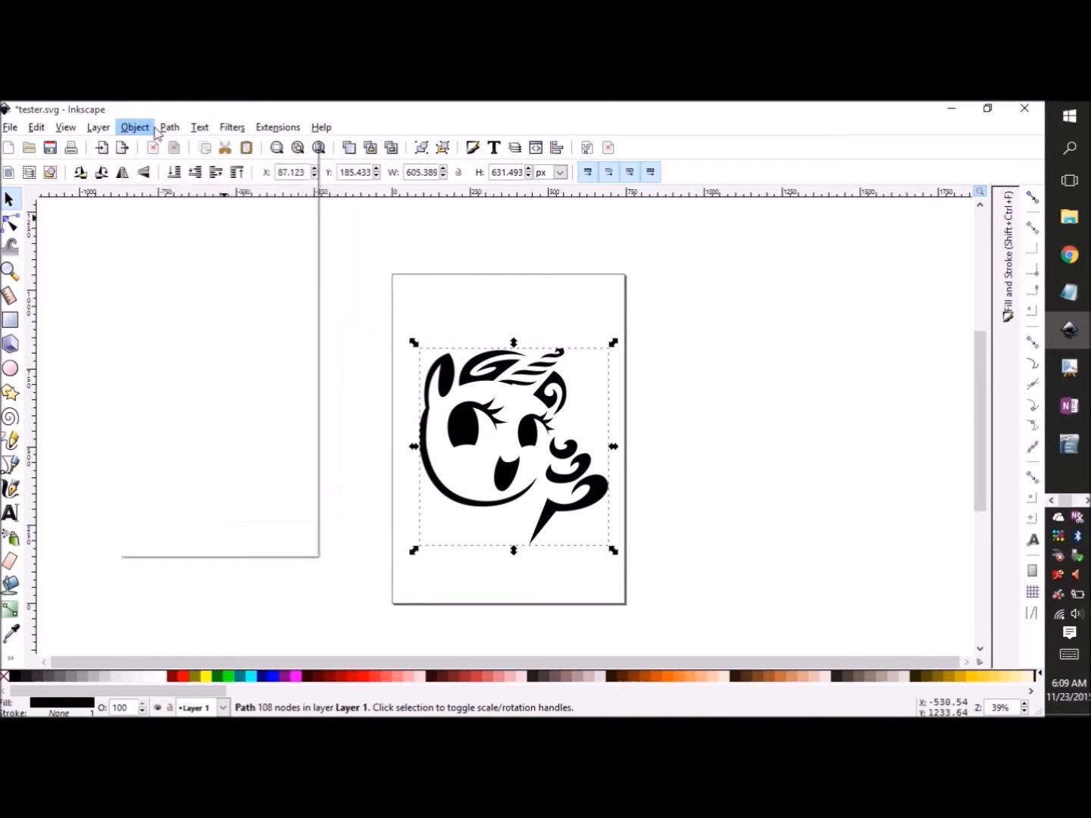
pyautogui.click(202, 345)
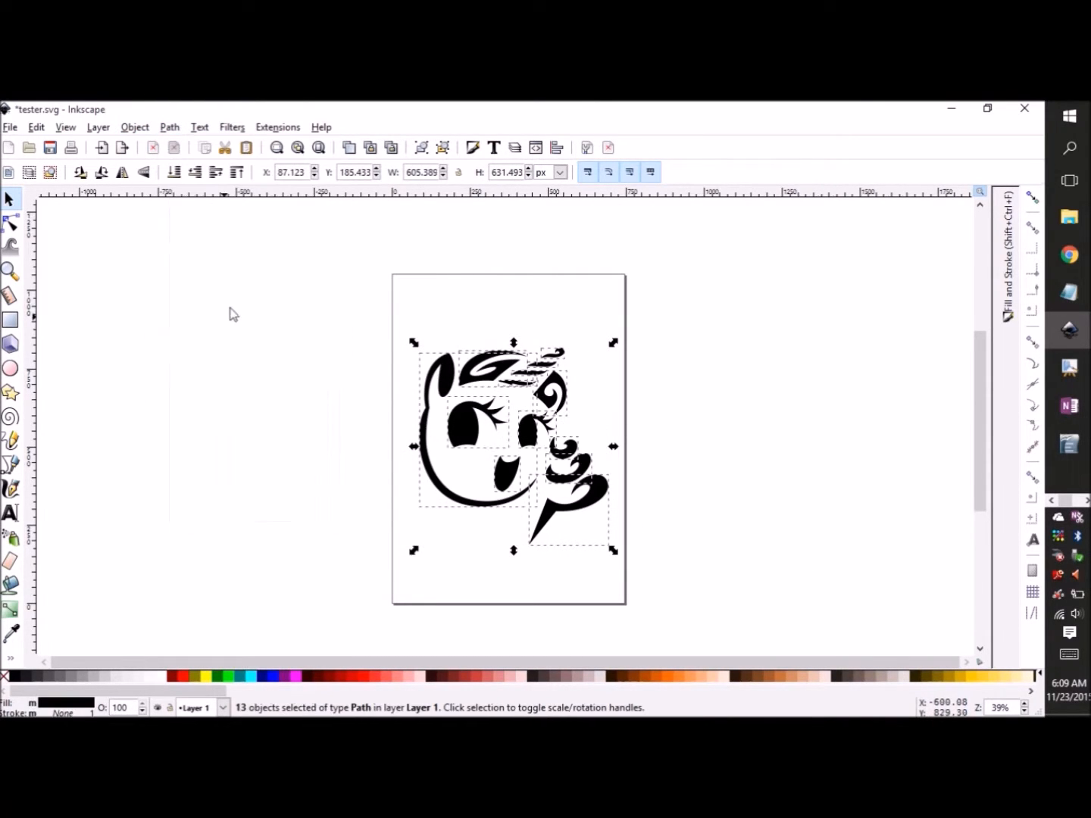
pyautogui.click(307, 287)
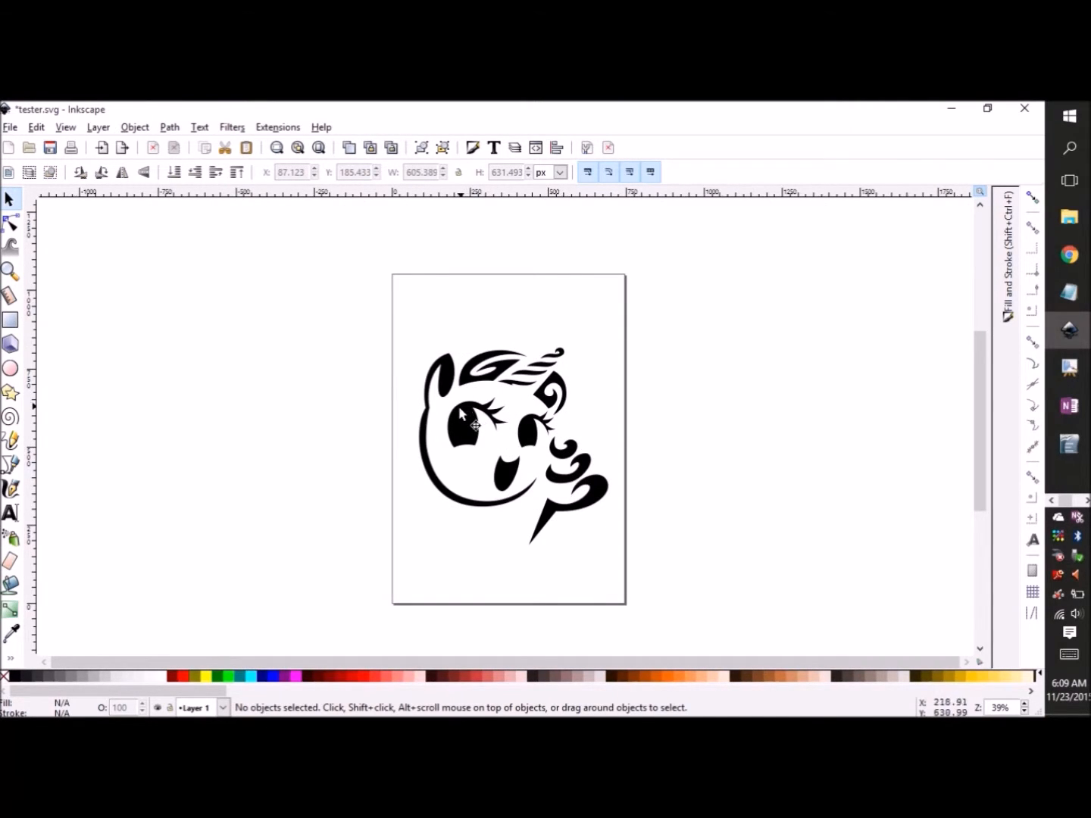
# Step: Draw a column of four ellipses beside the page and move the uppermost one down closer to the others
pyautogui.click(10, 368)
pyautogui.moveTo(263, 316); pyautogui.dragTo(317, 342)
pyautogui.moveTo(262, 380); pyautogui.dragTo(328, 414)
pyautogui.moveTo(264, 425)
pyautogui.mouseDown()
pyautogui.moveTo(324, 451)
pyautogui.moveTo(307, 482)
pyautogui.moveTo(338, 493)
pyautogui.mouseUp()
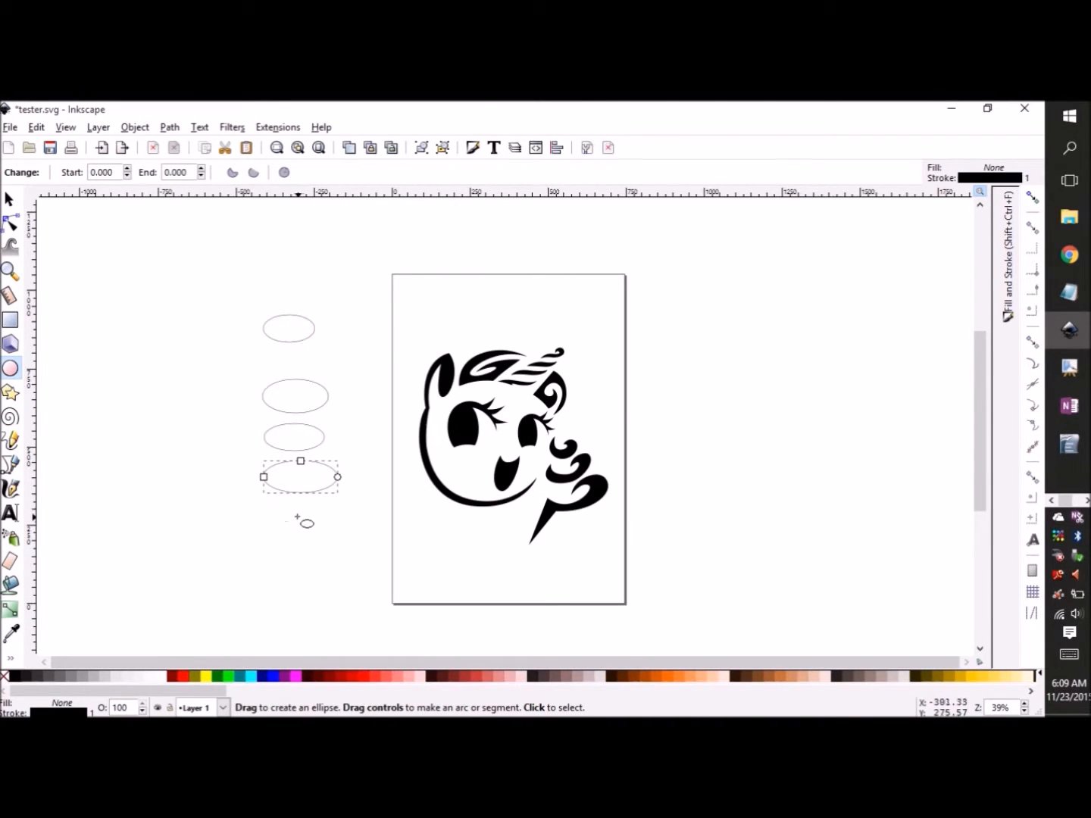
pyautogui.click(10, 199)
pyautogui.click(289, 342)
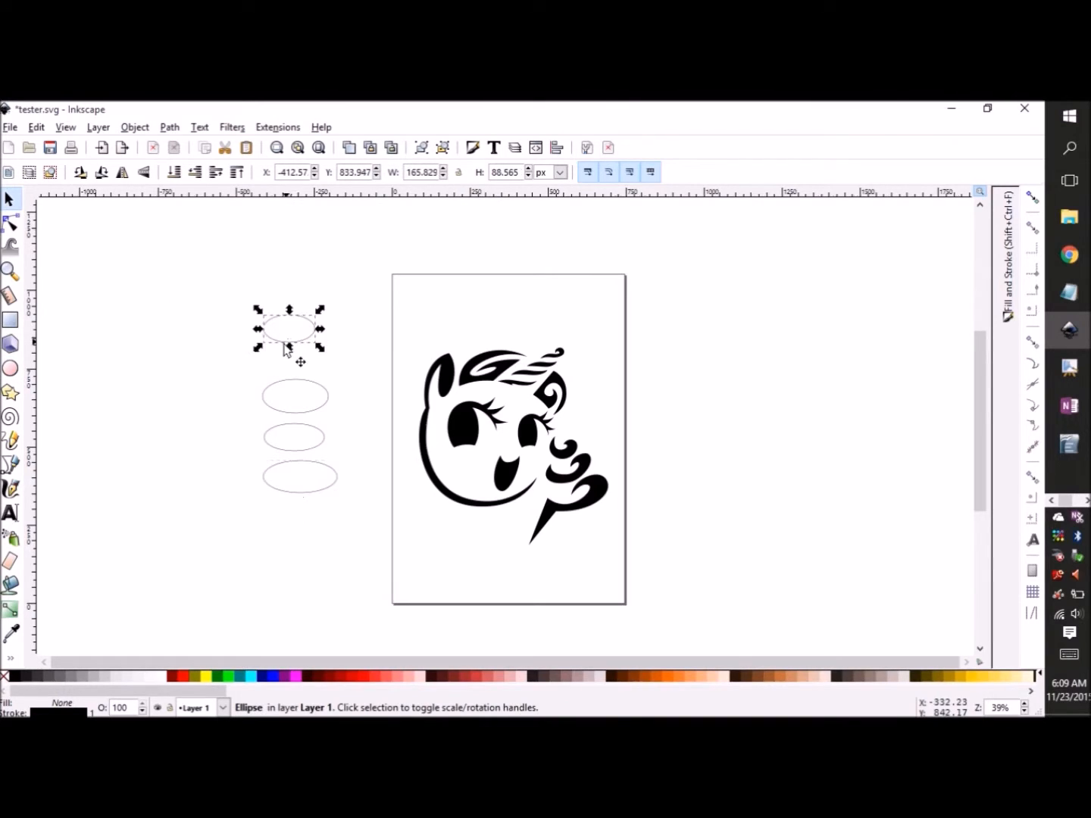
pyautogui.moveTo(298, 346); pyautogui.dragTo(306, 367)
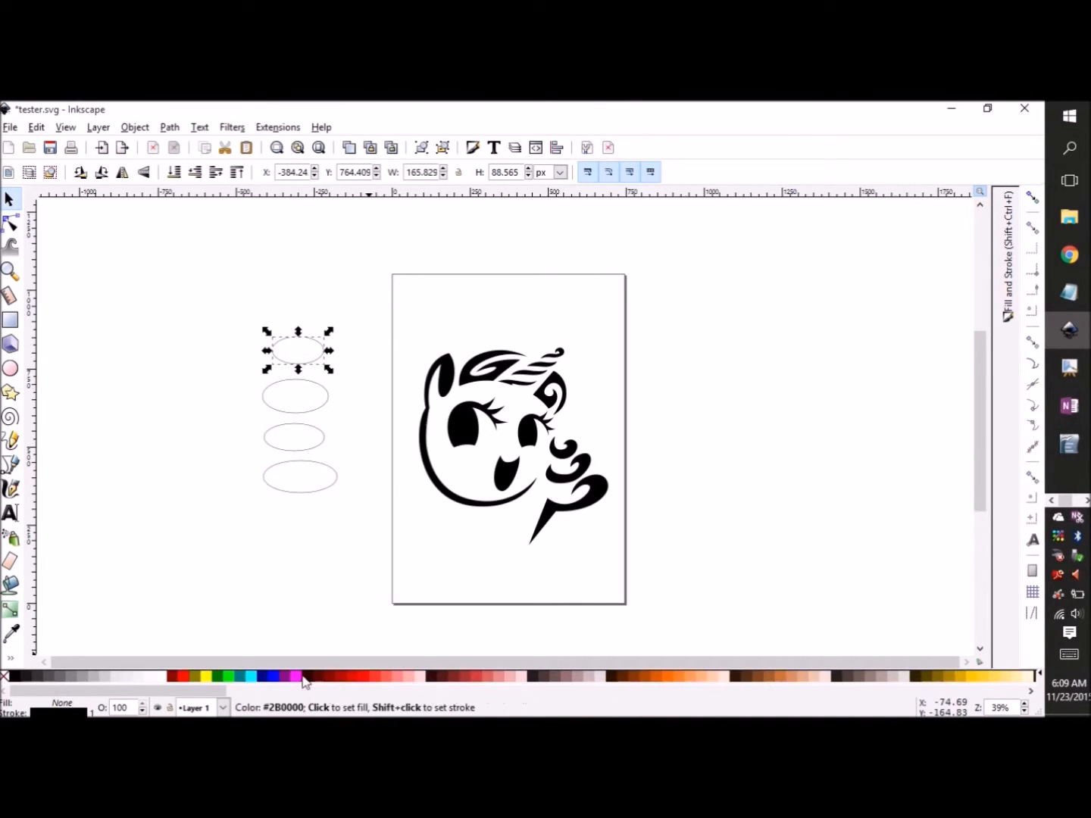
# Step: Fill the four ellipses with black and remove their stroke
pyautogui.moveTo(219, 321); pyautogui.dragTo(371, 568)
pyautogui.click(20, 676)
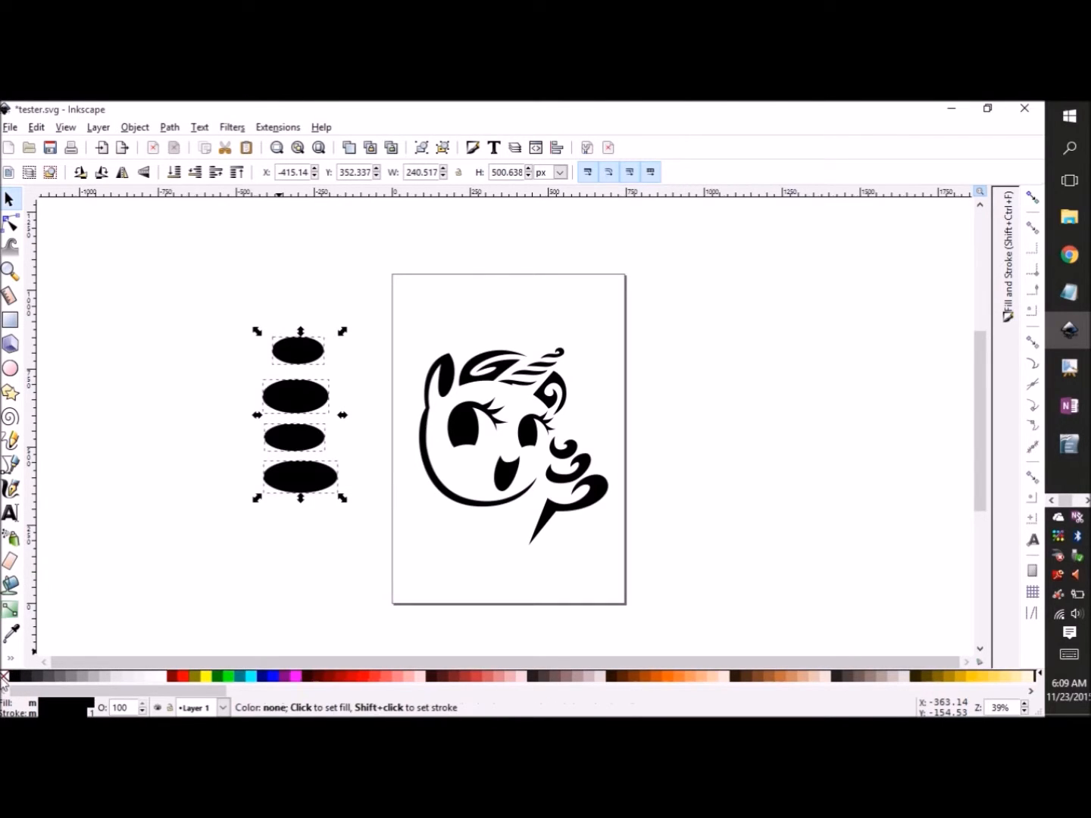
pyautogui.keyDown('shift'); pyautogui.click(6, 677); pyautogui.keyUp('shift')
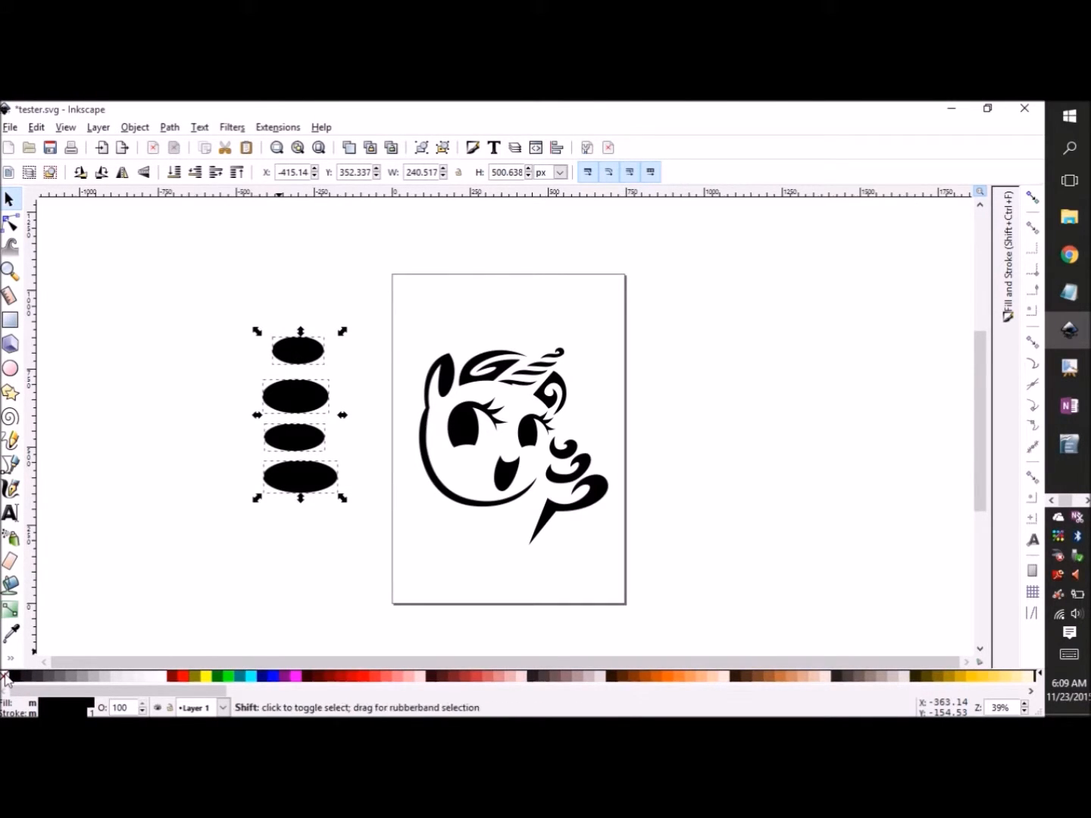
pyautogui.press('Escape')
# Step: Examine the HSL, CMYK, Wheel and CMS color models for the uppermost ellipse's fill
pyautogui.click(311, 347)
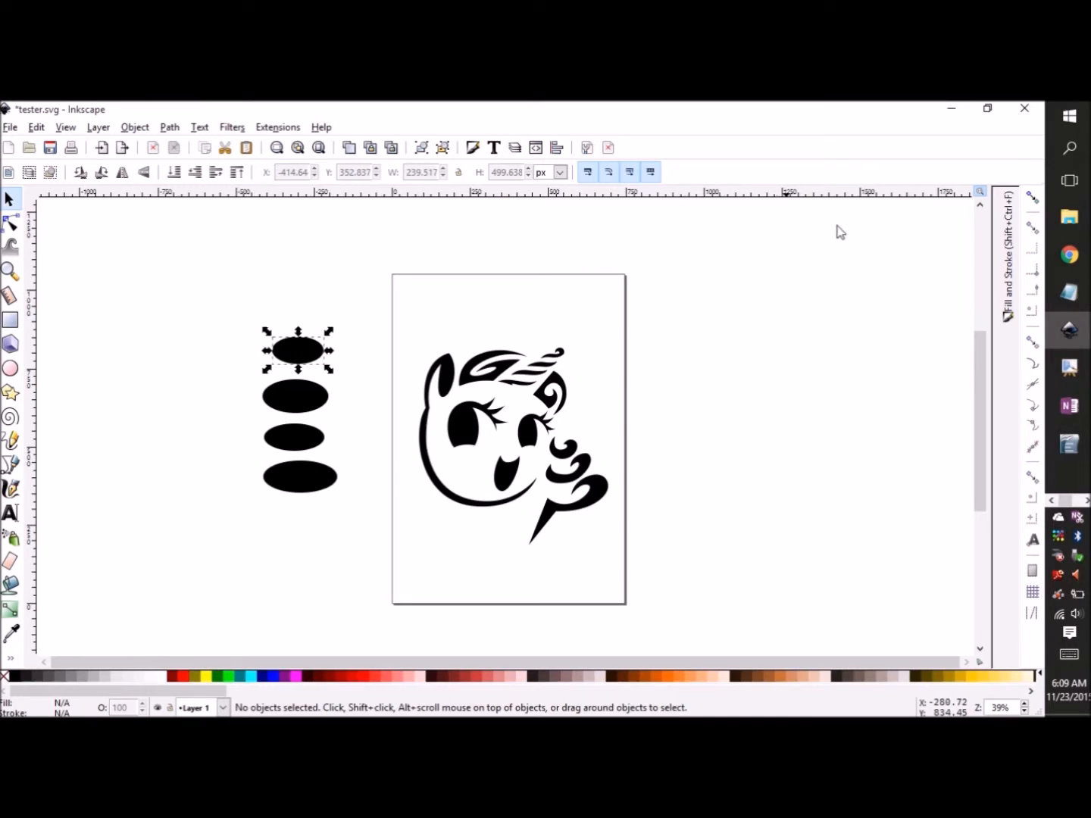
pyautogui.click(1008, 257)
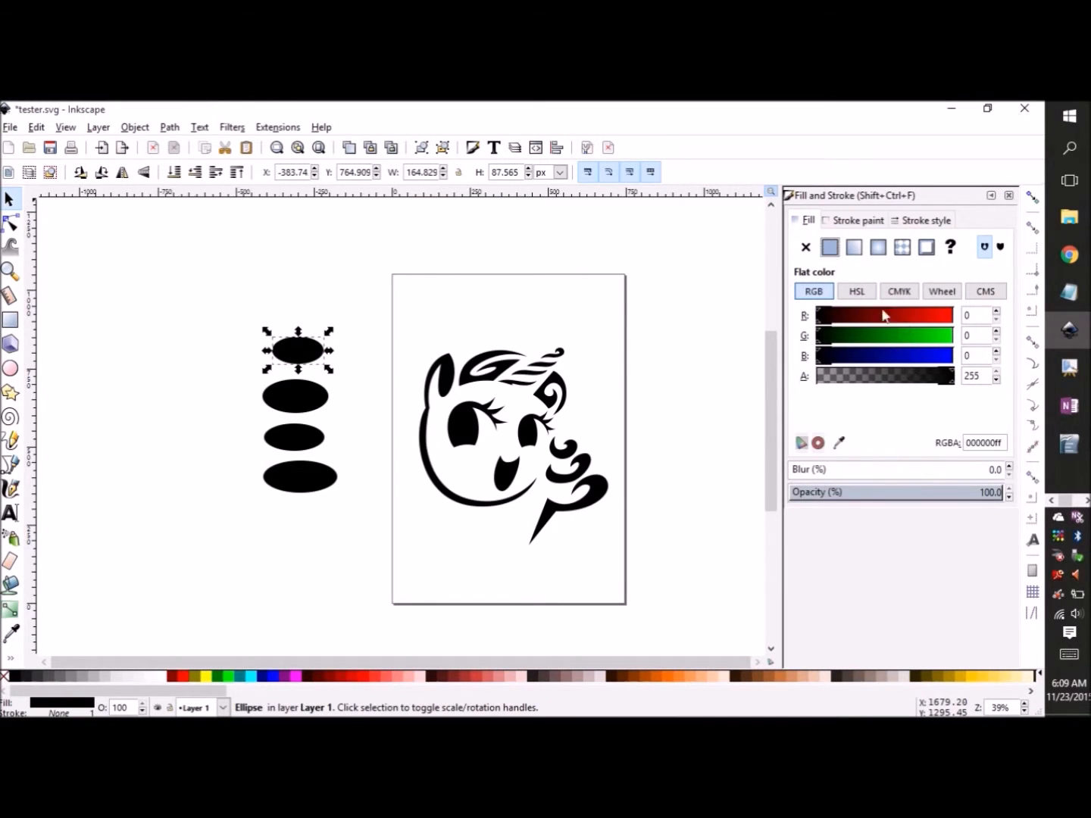
pyautogui.click(857, 291)
pyautogui.click(899, 291)
pyautogui.click(855, 292)
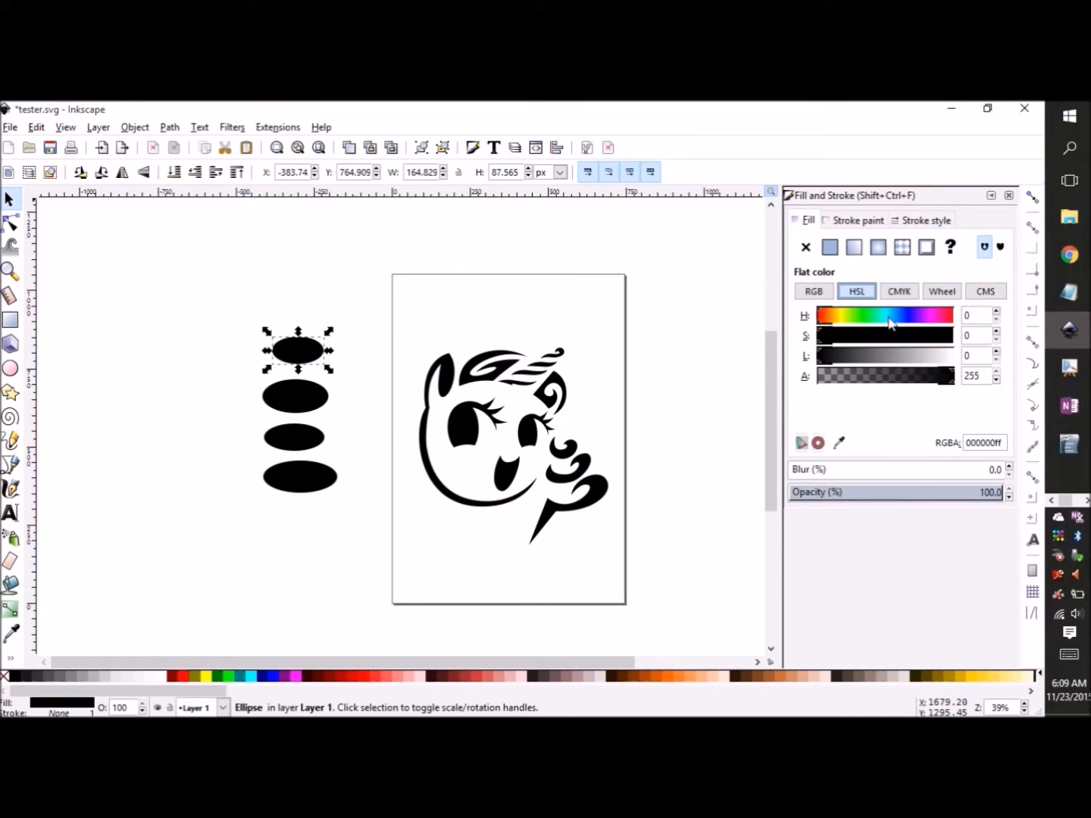
pyautogui.click(899, 291)
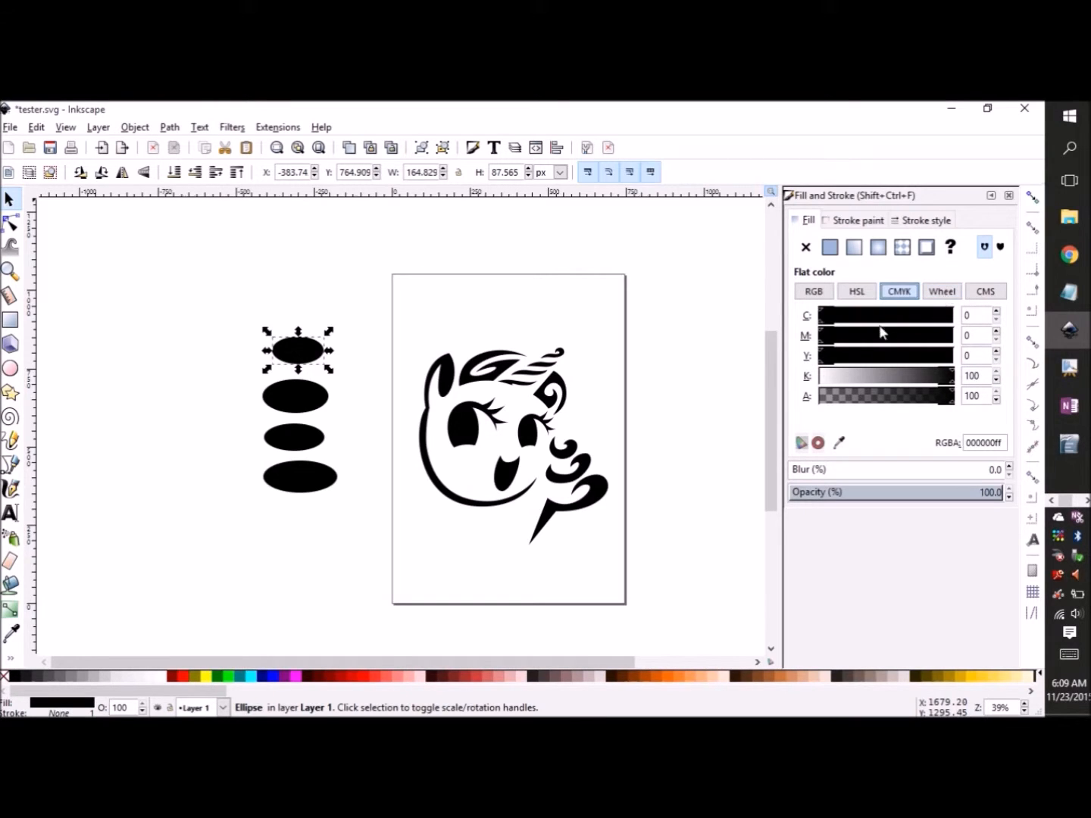
pyautogui.moveTo(822, 318)
pyautogui.mouseDown()
pyautogui.moveTo(857, 322)
pyautogui.moveTo(815, 322)
pyautogui.mouseUp()
pyautogui.moveTo(875, 374); pyautogui.dragTo(956, 376)
pyautogui.click(942, 292)
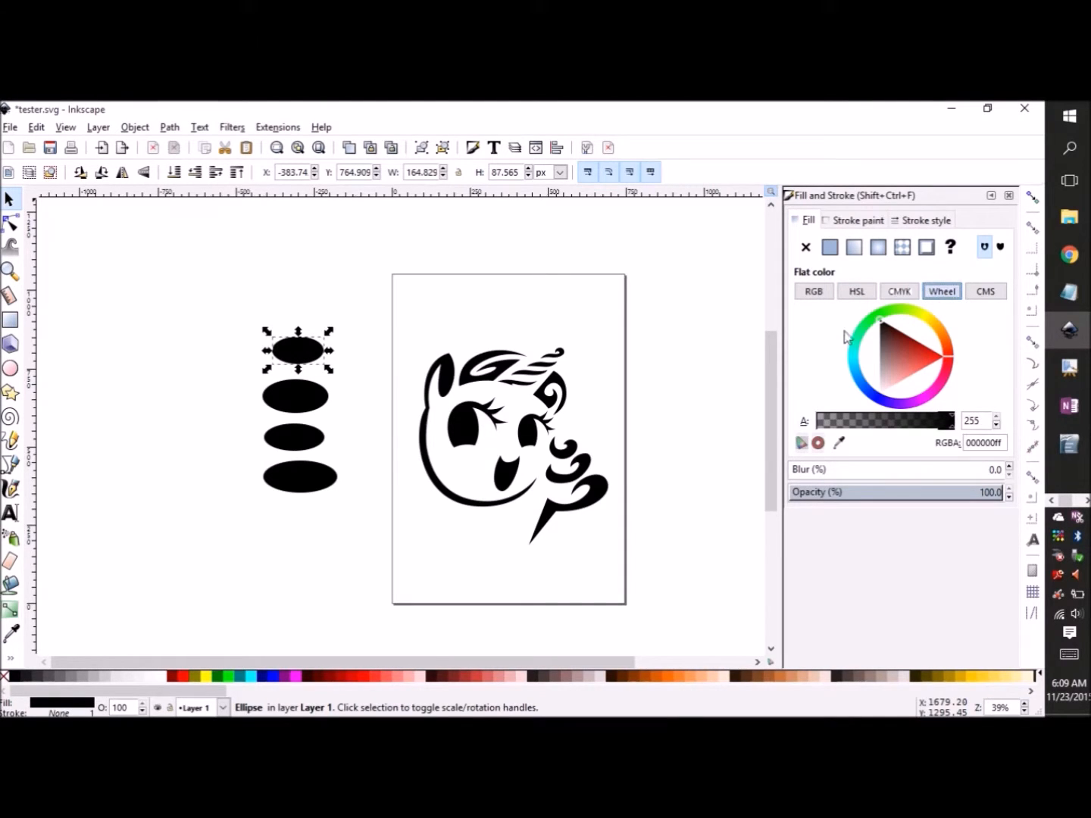
pyautogui.click(986, 291)
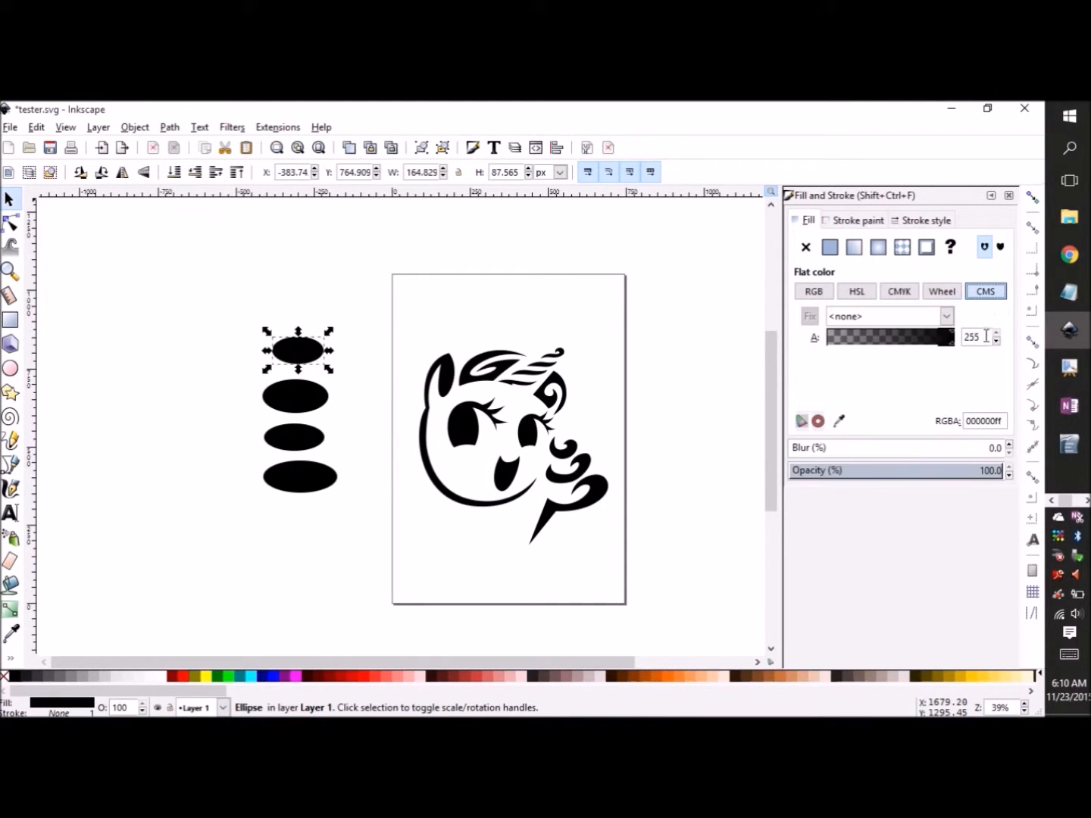
# Step: Fill the uppermost ellipse with the light pink ffbebeff using the color wheel
pyautogui.click(942, 291)
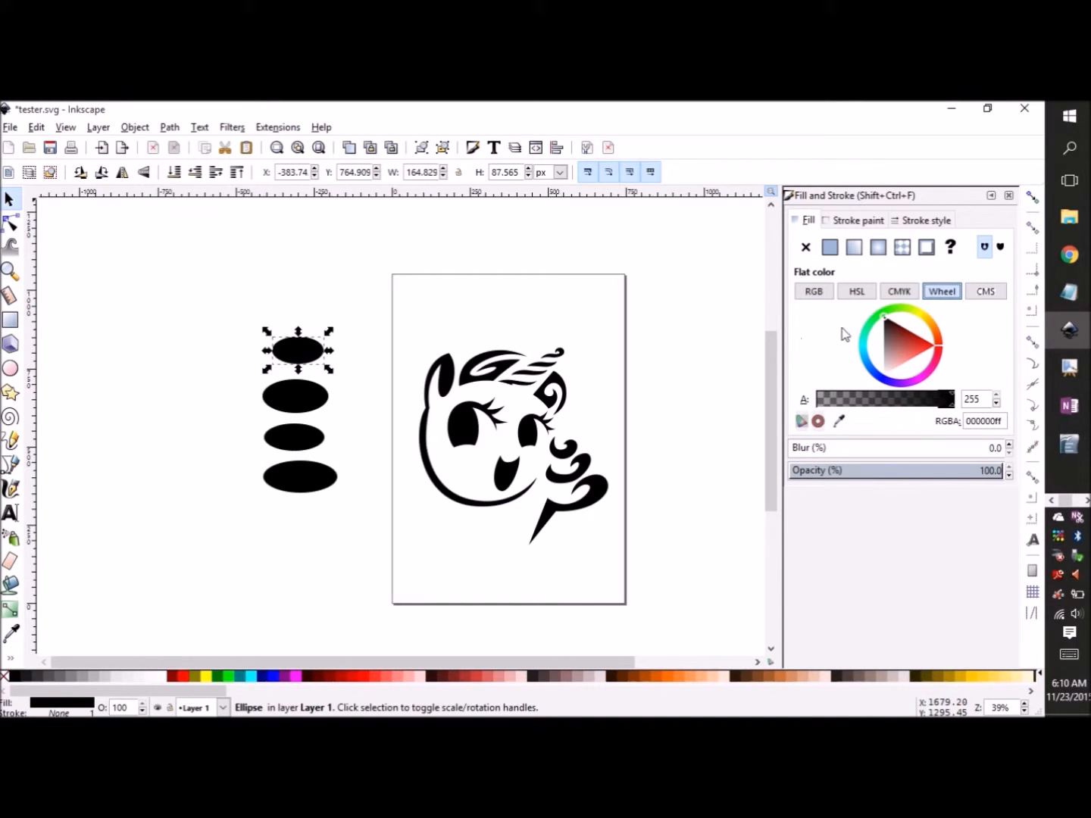
pyautogui.click(895, 367)
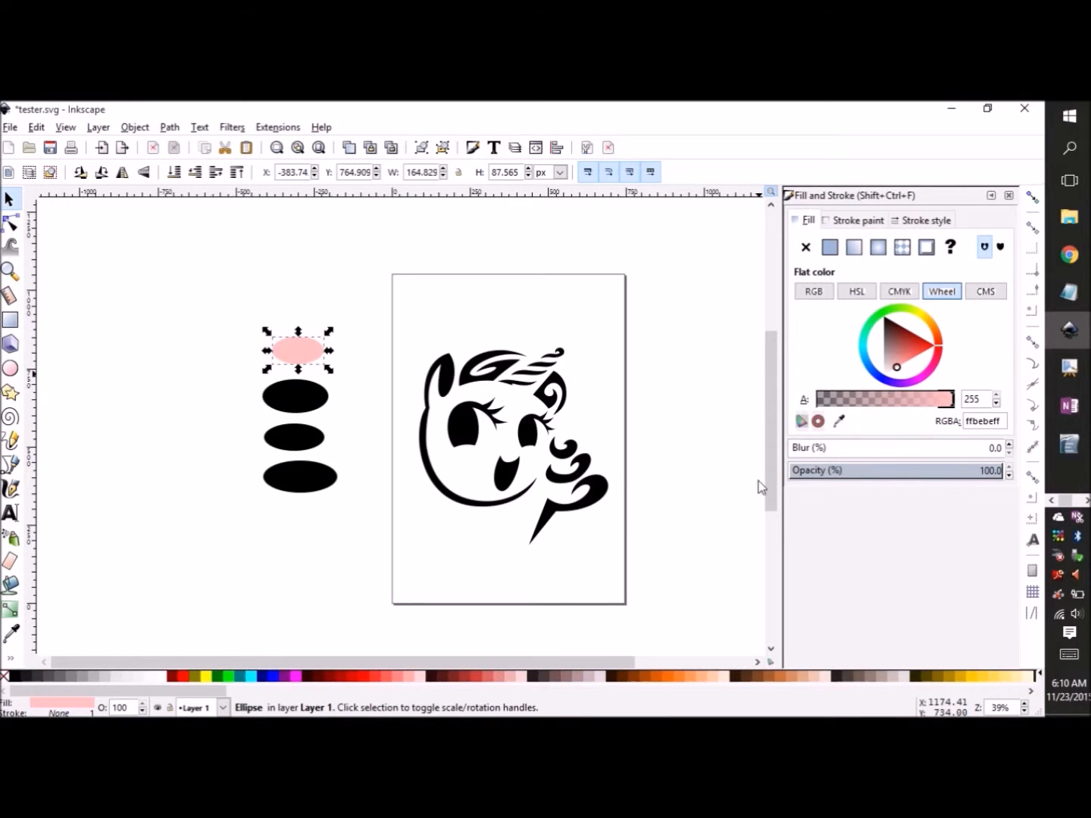
# Step: Fill the second ellipse with the strong pink ff4977ff using the color wheel
pyautogui.click(285, 398)
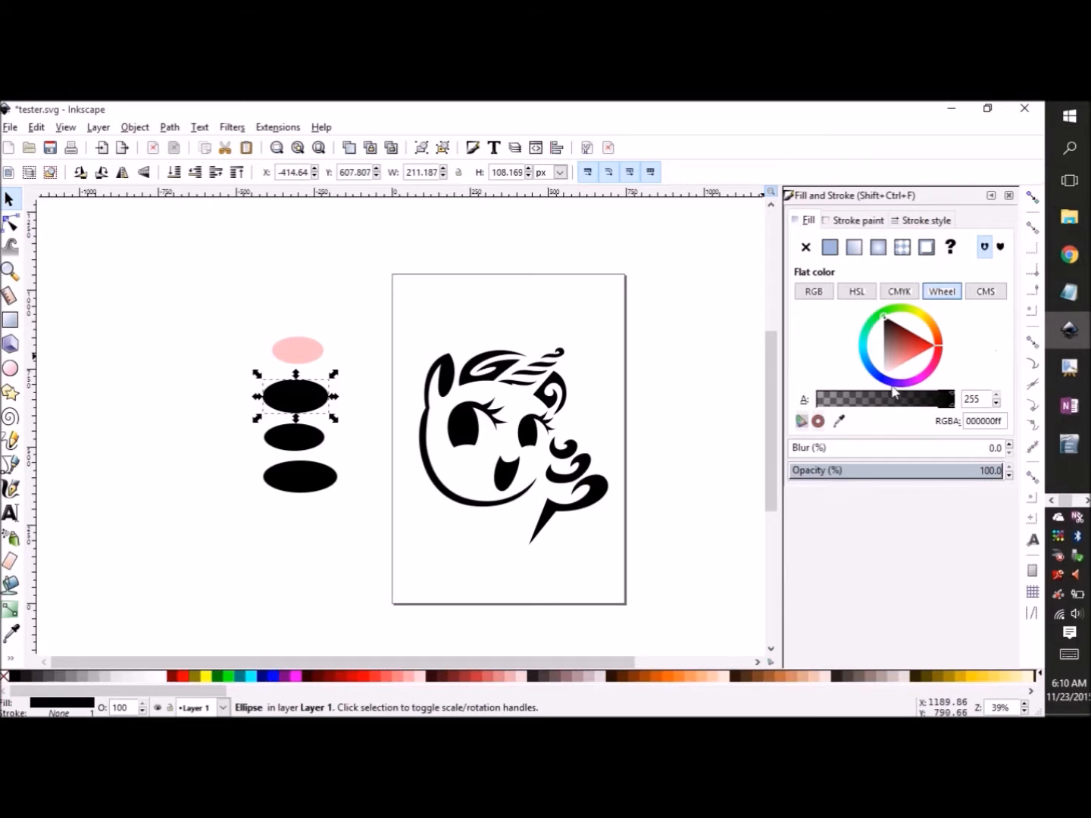
pyautogui.moveTo(913, 382)
pyautogui.mouseDown()
pyautogui.moveTo(947, 359)
pyautogui.moveTo(943, 348)
pyautogui.moveTo(899, 366)
pyautogui.moveTo(913, 364)
pyautogui.mouseUp()
pyautogui.click(890, 361)
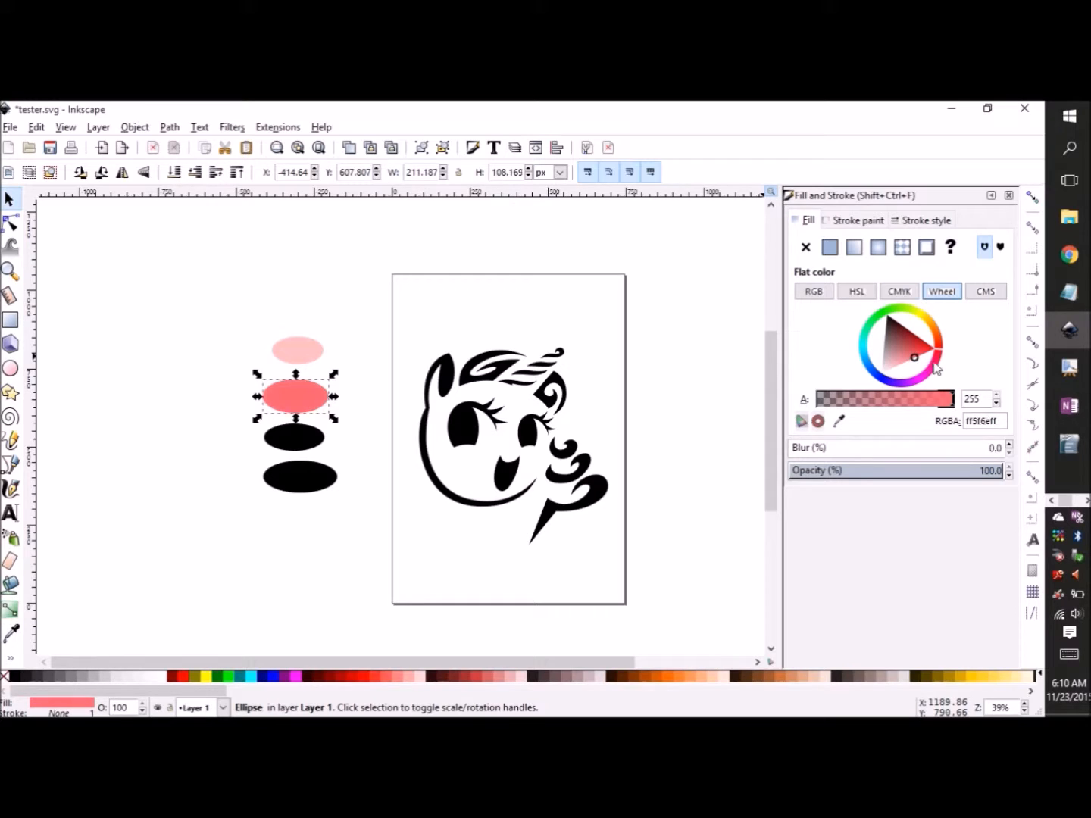
pyautogui.moveTo(945, 358); pyautogui.dragTo(914, 362)
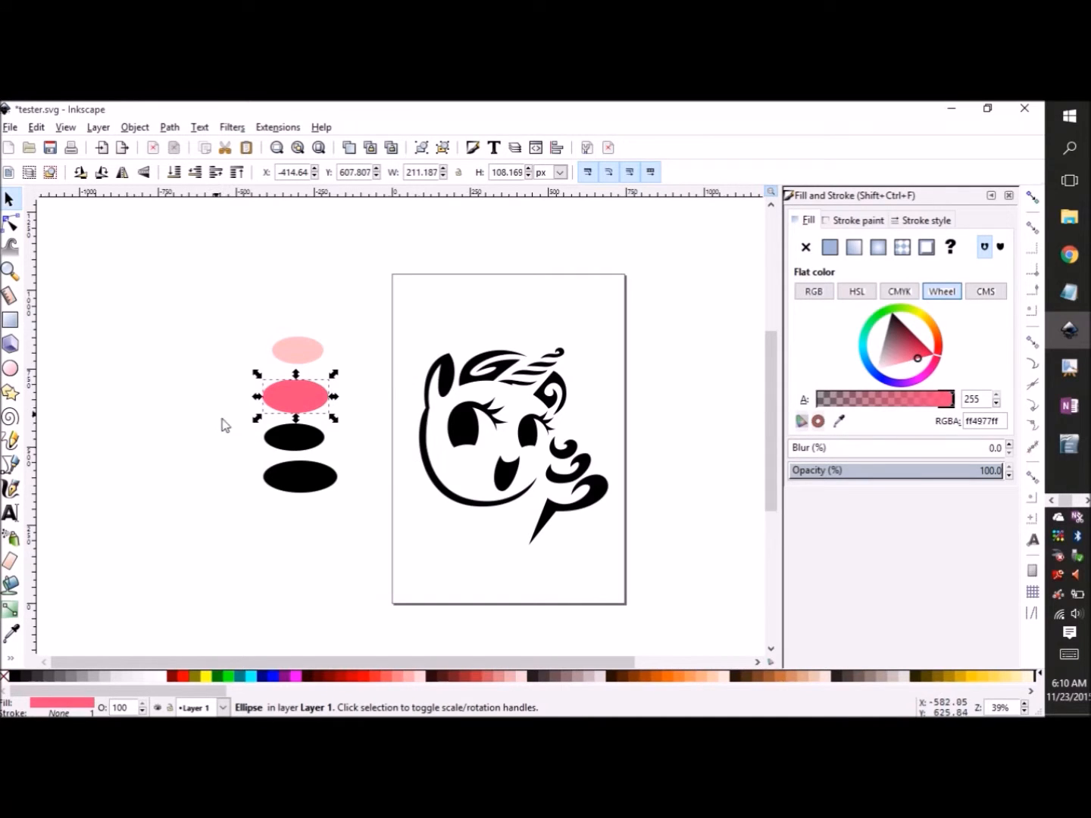
# Step: Fill the third ellipse with the yellow ffdd01ff using the color wheel
pyautogui.click(290, 437)
pyautogui.click(923, 316)
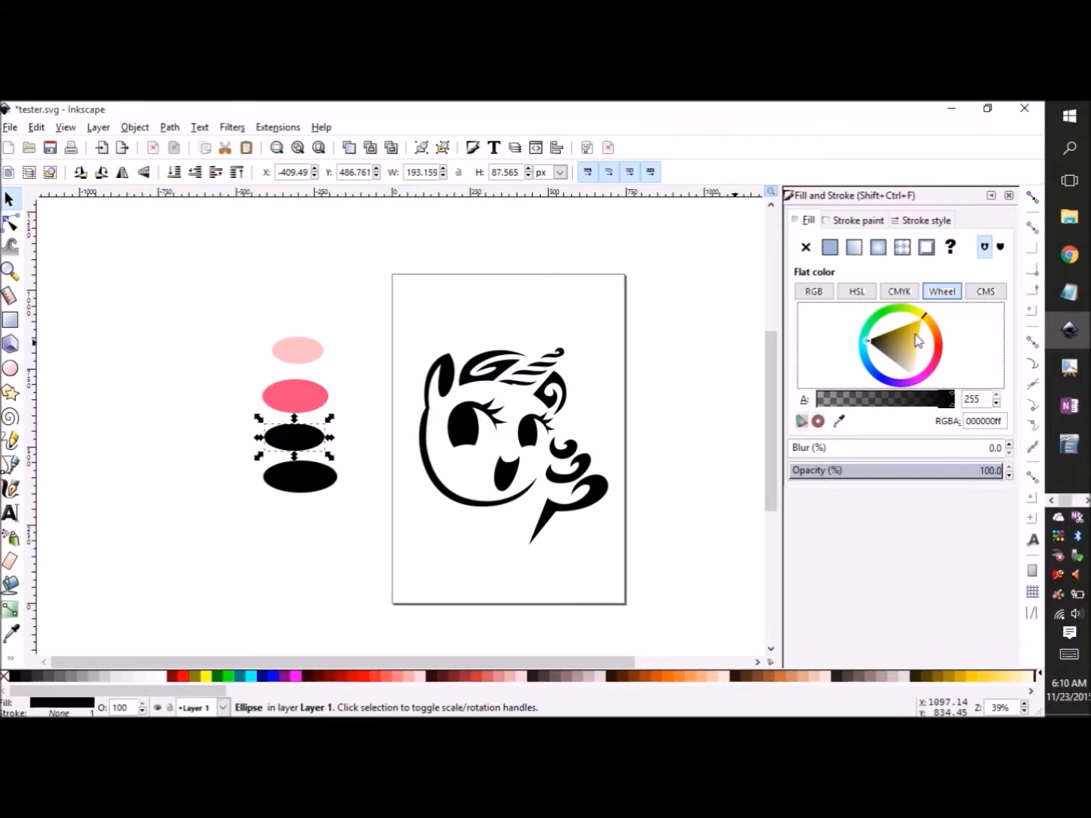
pyautogui.moveTo(923, 339); pyautogui.dragTo(929, 319)
# Step: Fill the lowest ellipse with the blue 00b7e2ff using the color wheel
pyautogui.click(295, 482)
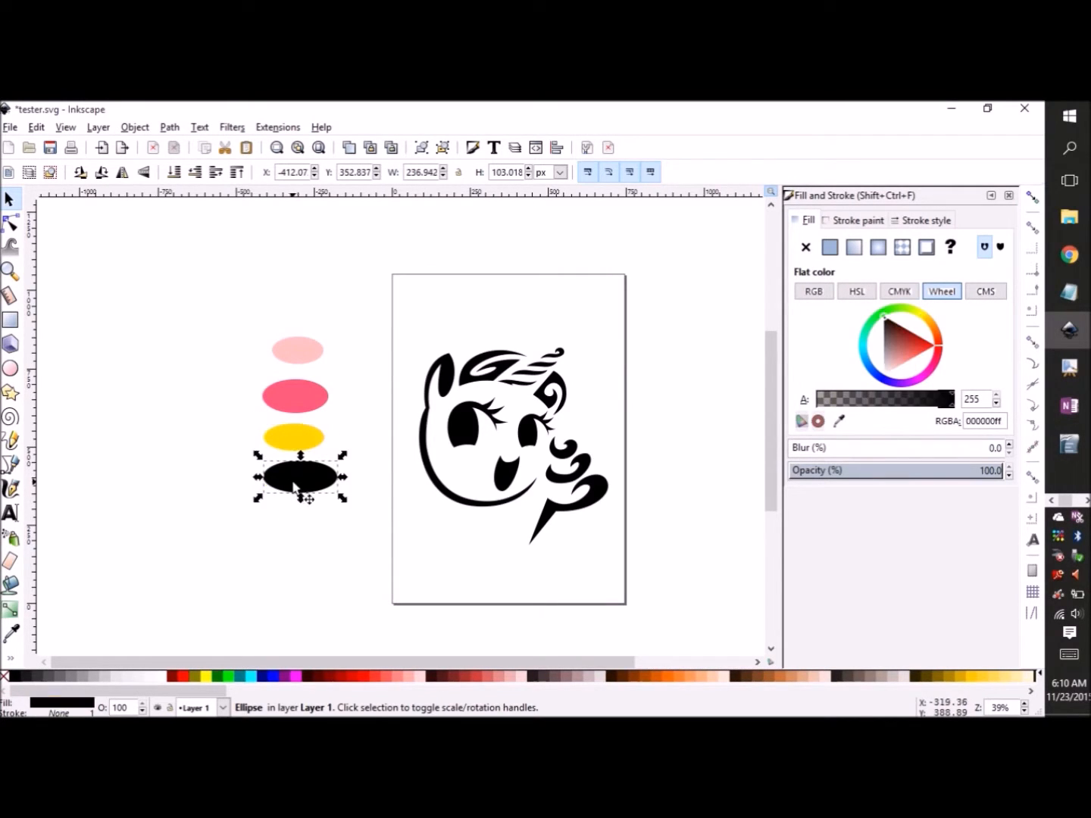
pyautogui.click(862, 353)
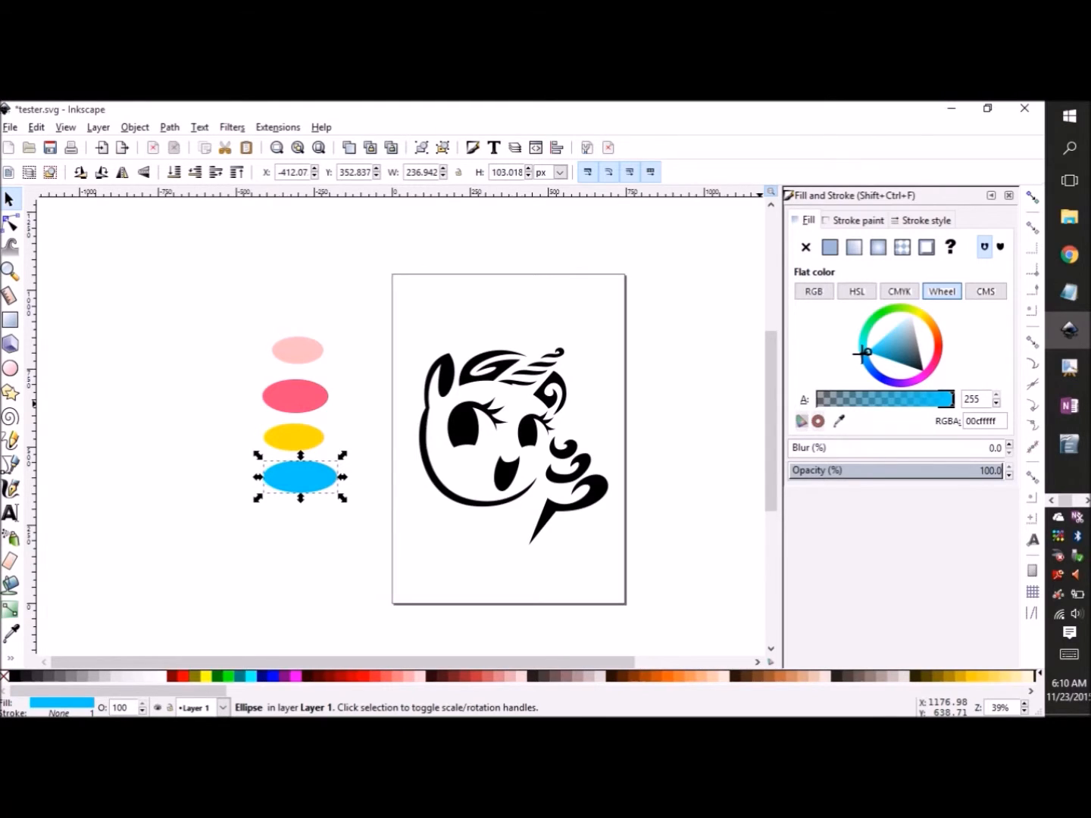
pyautogui.moveTo(872, 356); pyautogui.dragTo(875, 356)
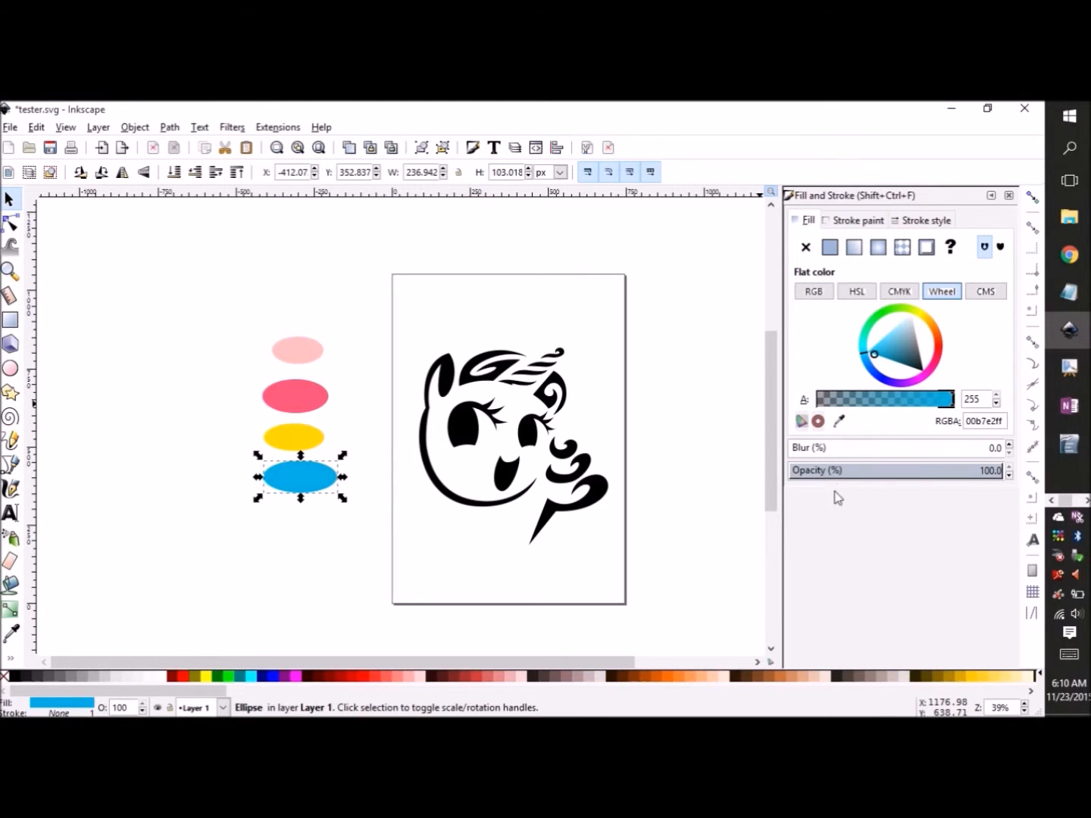
# Step: Move all four colored ellipses together slightly closer to the page, then deselect them
pyautogui.moveTo(207, 298); pyautogui.dragTo(355, 549)
pyautogui.moveTo(301, 435); pyautogui.dragTo(324, 453)
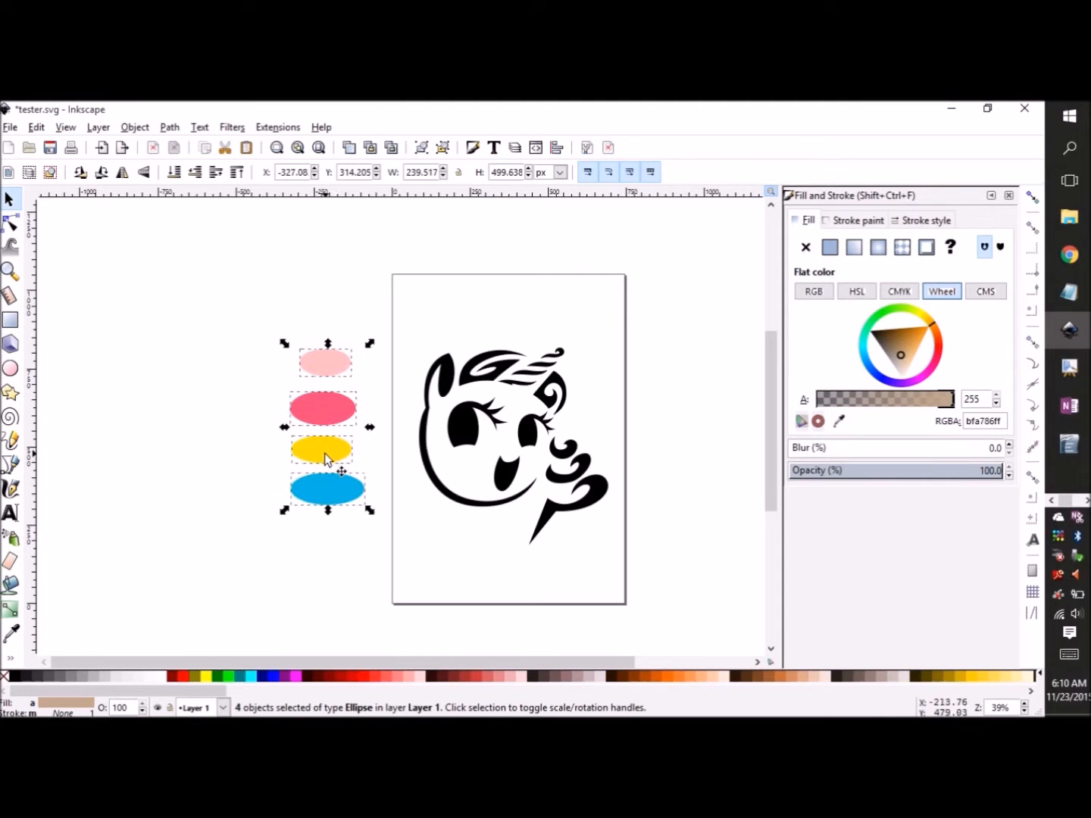
pyautogui.click(251, 410)
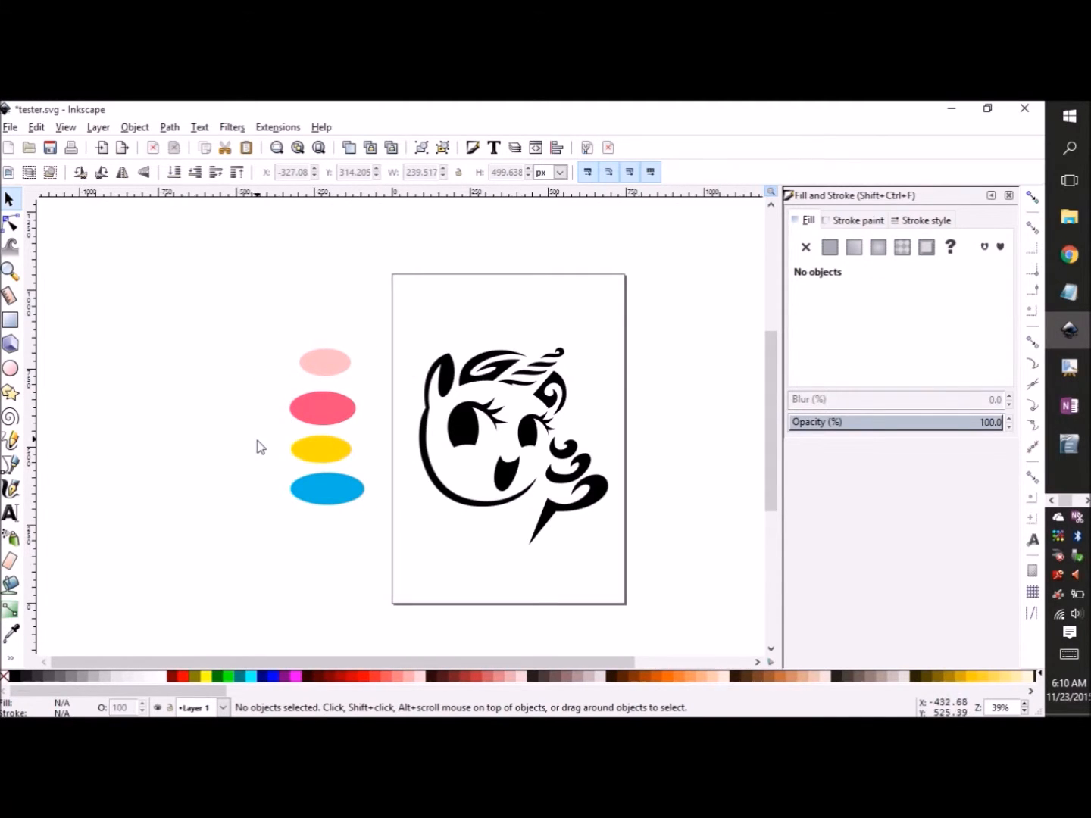
# Step: Fill the pony's face and ear outline with the light pink sampled from the uppermost ellipse
pyautogui.moveTo(407, 309); pyautogui.dragTo(465, 529)
pyautogui.click(451, 391)
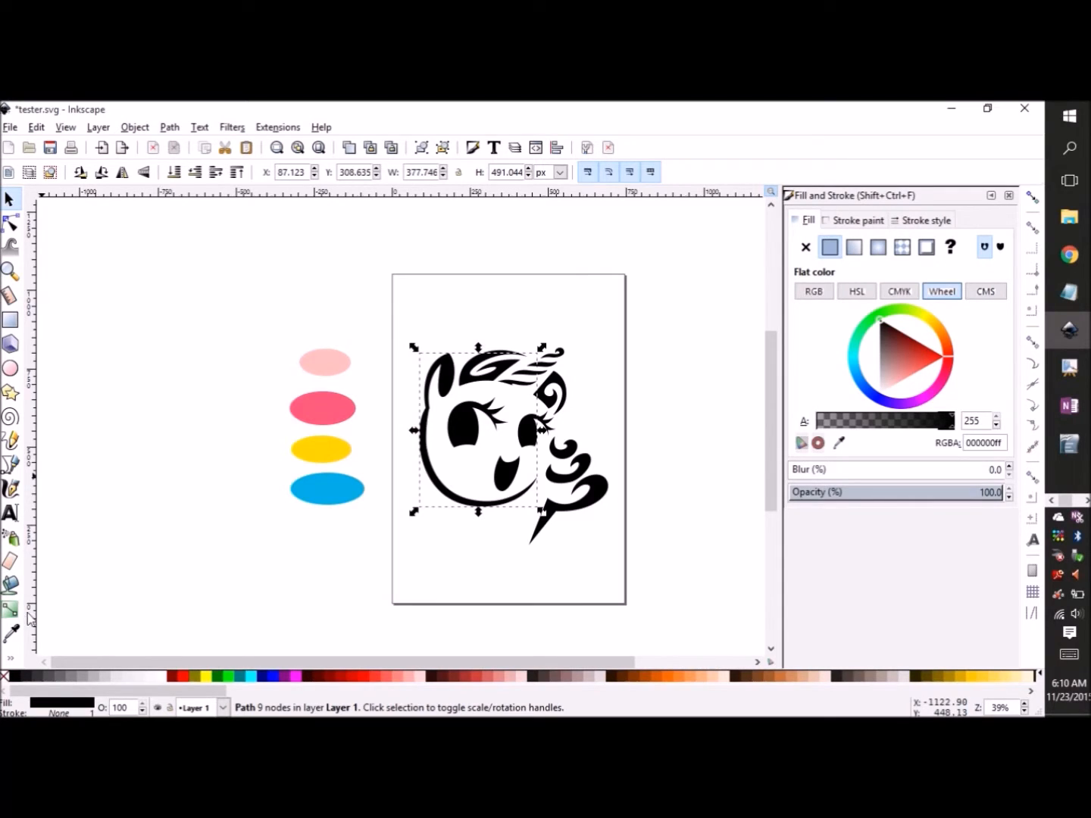
pyautogui.click(11, 633)
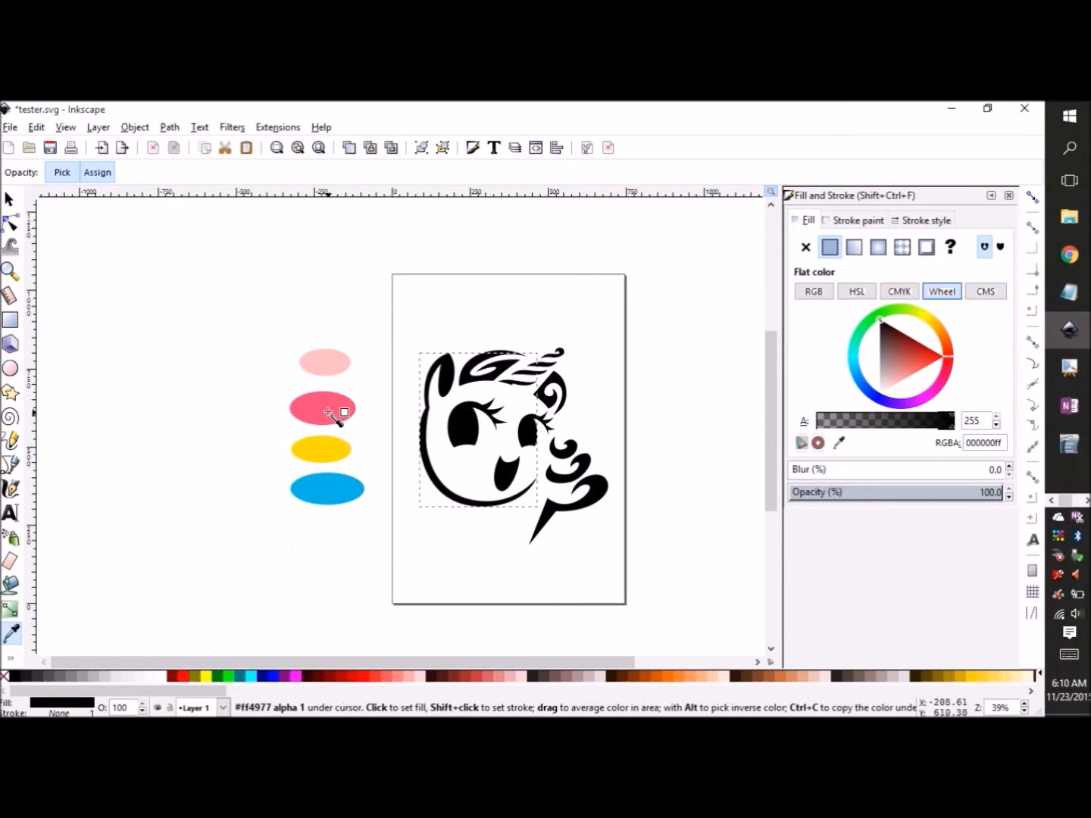
pyautogui.click(346, 371)
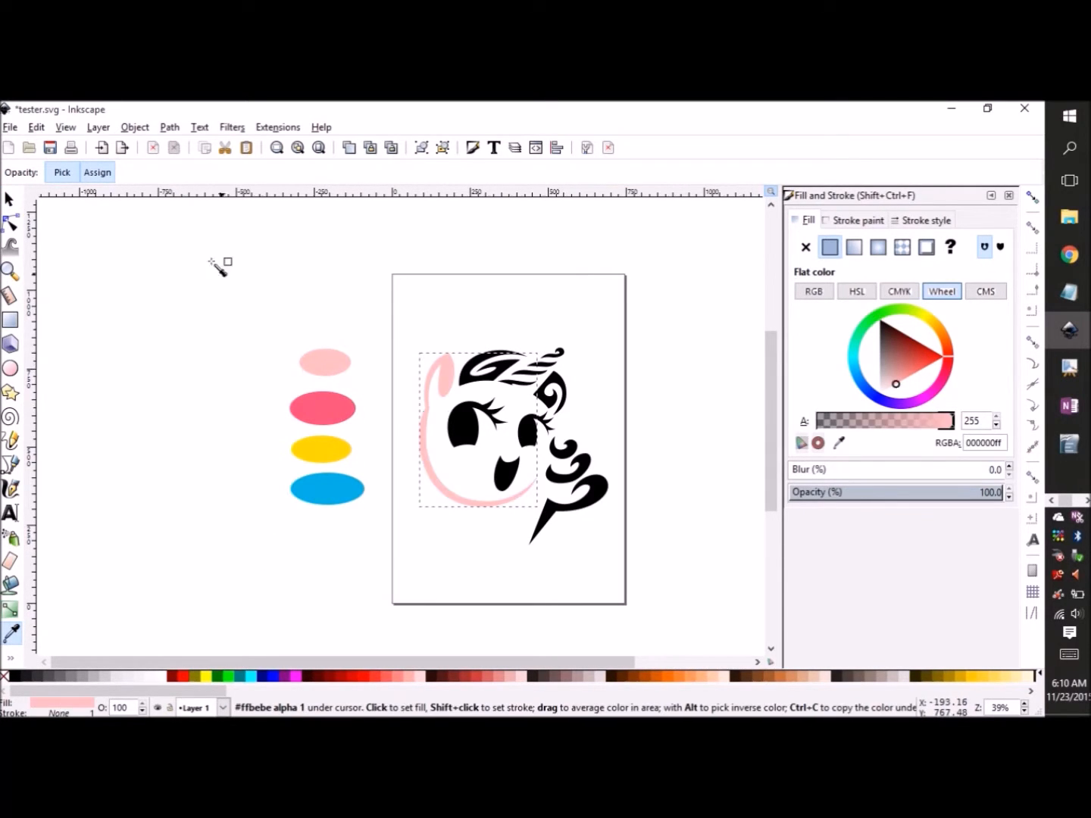
# Step: Fill the pony's mouth with the light pink sampled from the uppermost ellipse
pyautogui.click(8, 199)
pyautogui.click(509, 477)
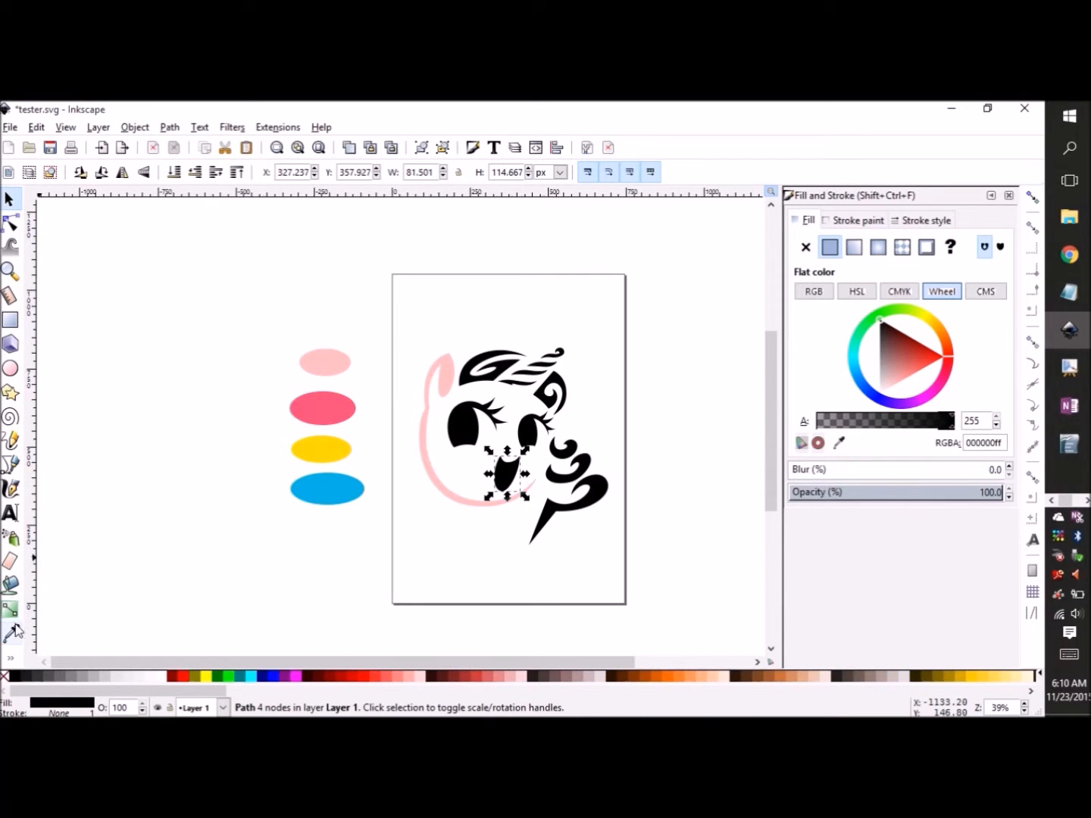
pyautogui.click(11, 633)
pyautogui.click(331, 356)
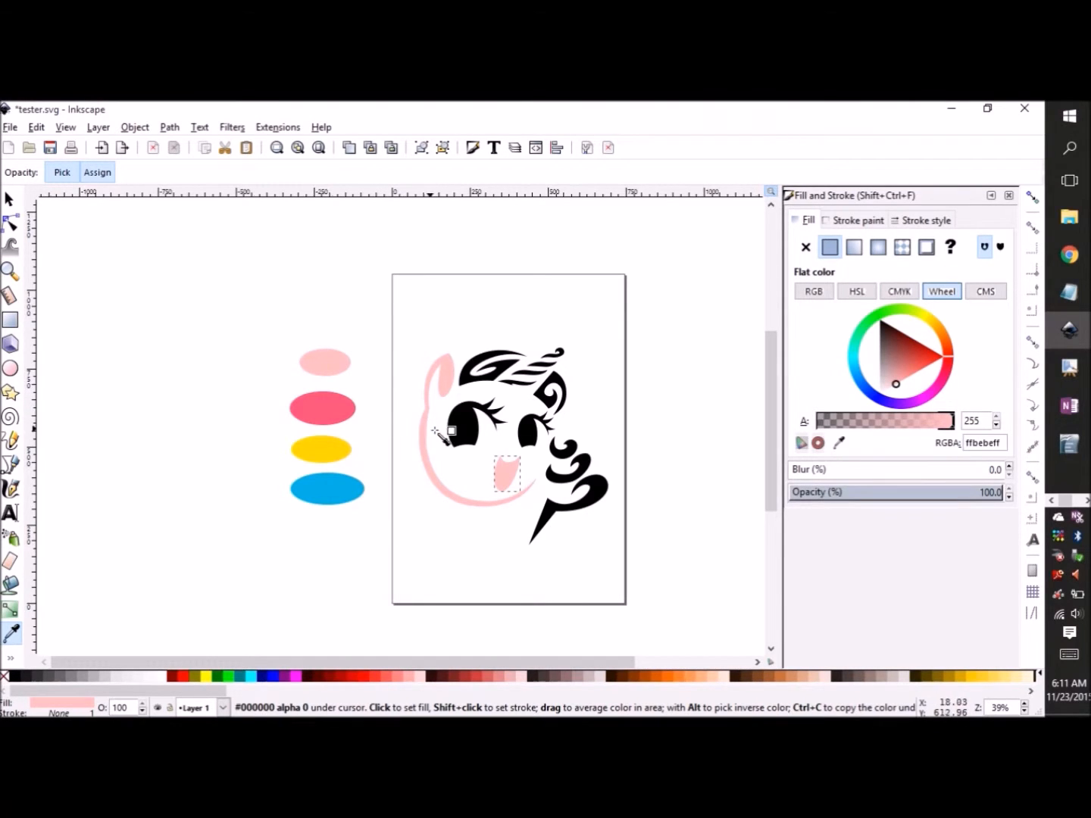
# Step: Fill both of the pony's eyes with the blue sampled from the lowest ellipse
pyautogui.click(8, 198)
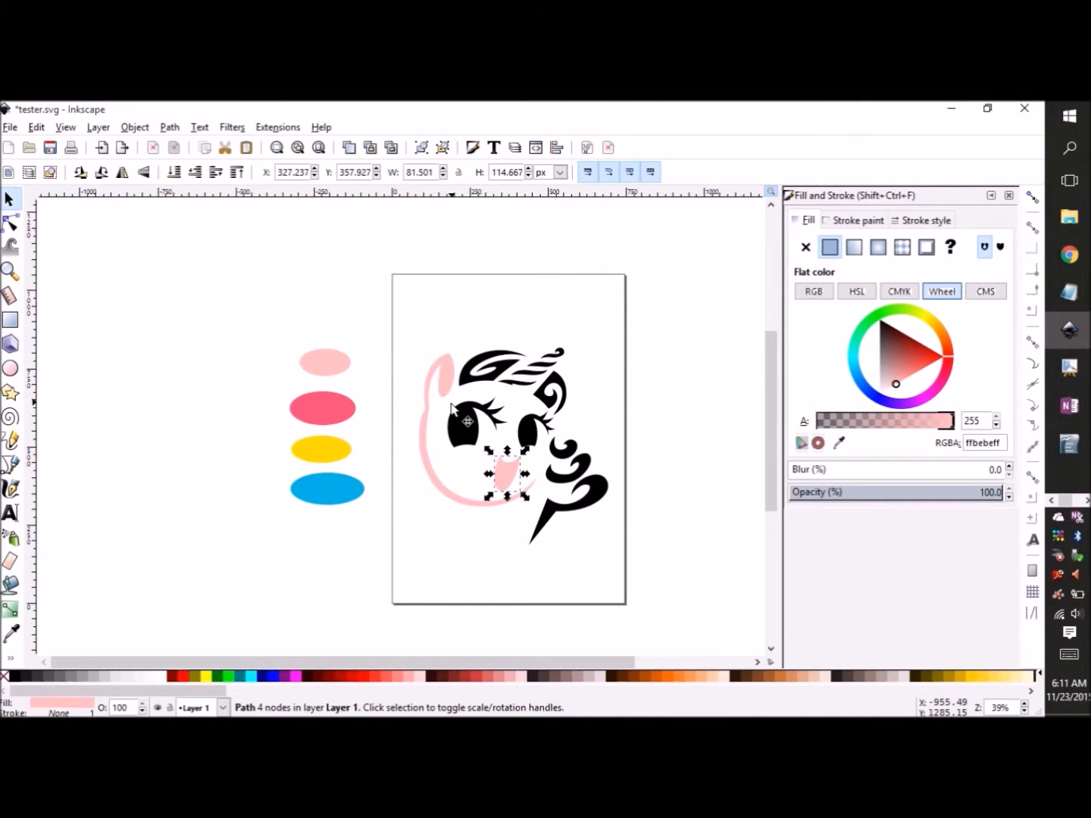
pyautogui.click(468, 421)
pyautogui.keyDown('shift'); pyautogui.click(521, 438); pyautogui.keyUp('shift')
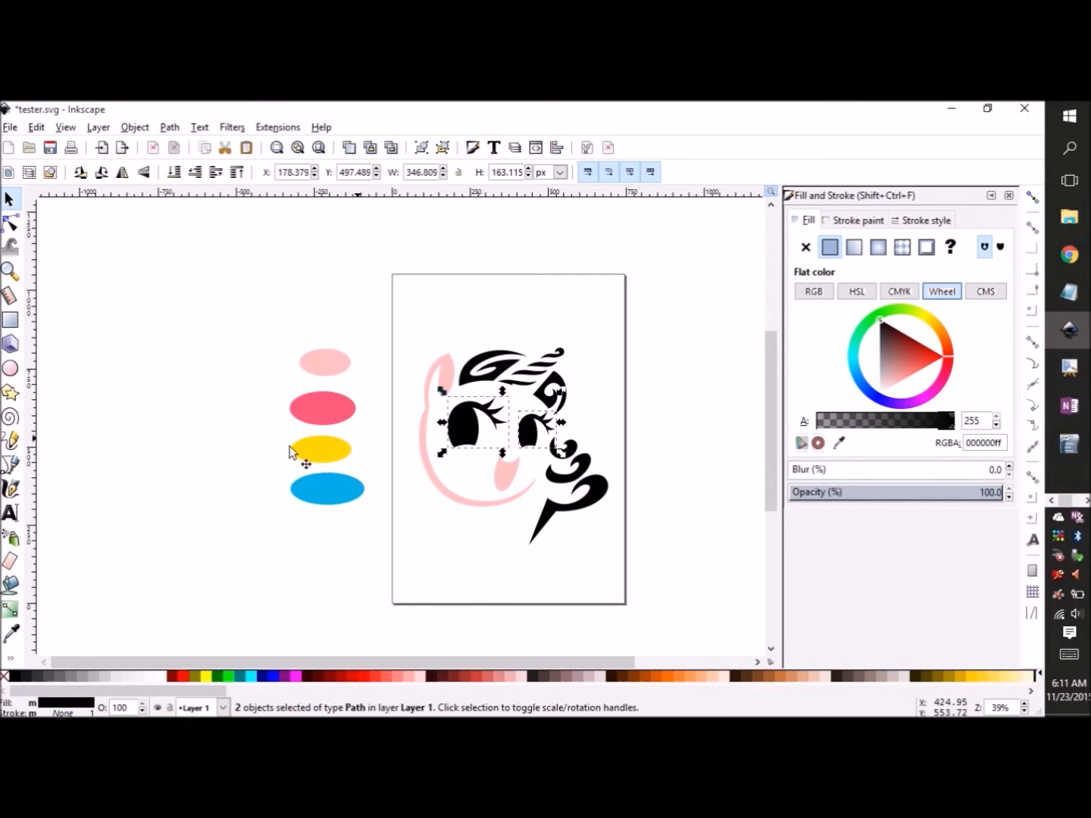
pyautogui.press('d')
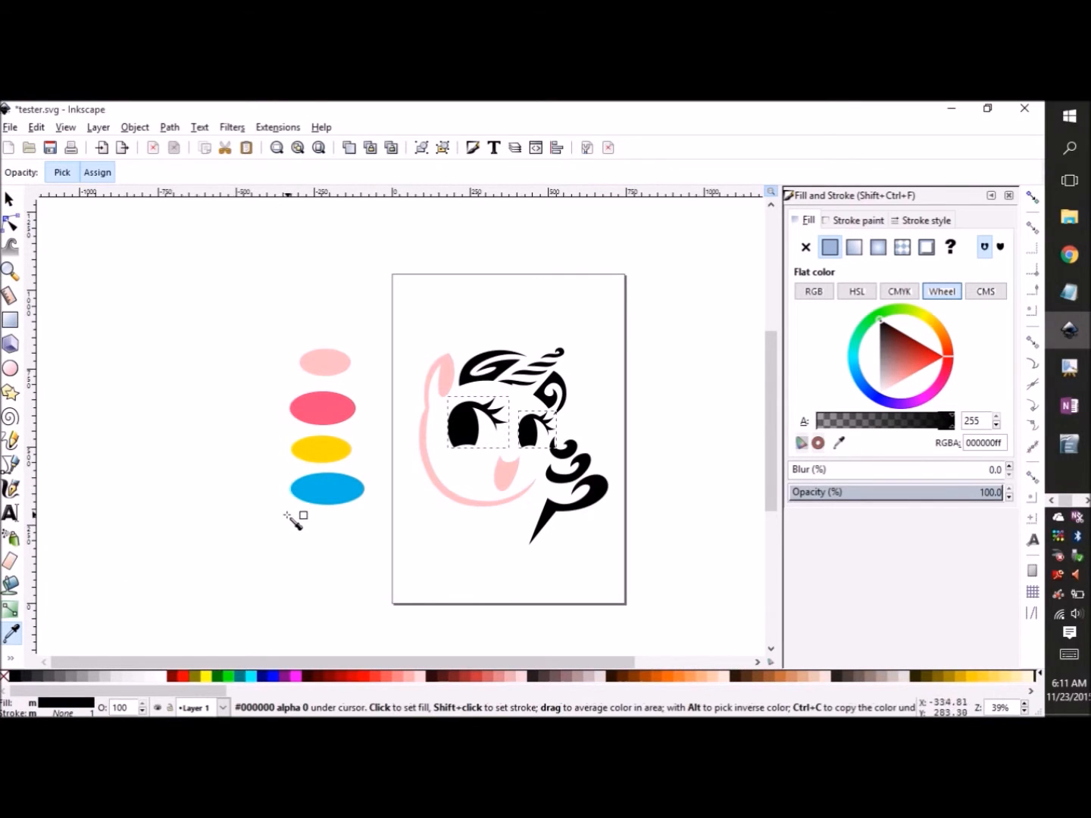
pyautogui.click(334, 492)
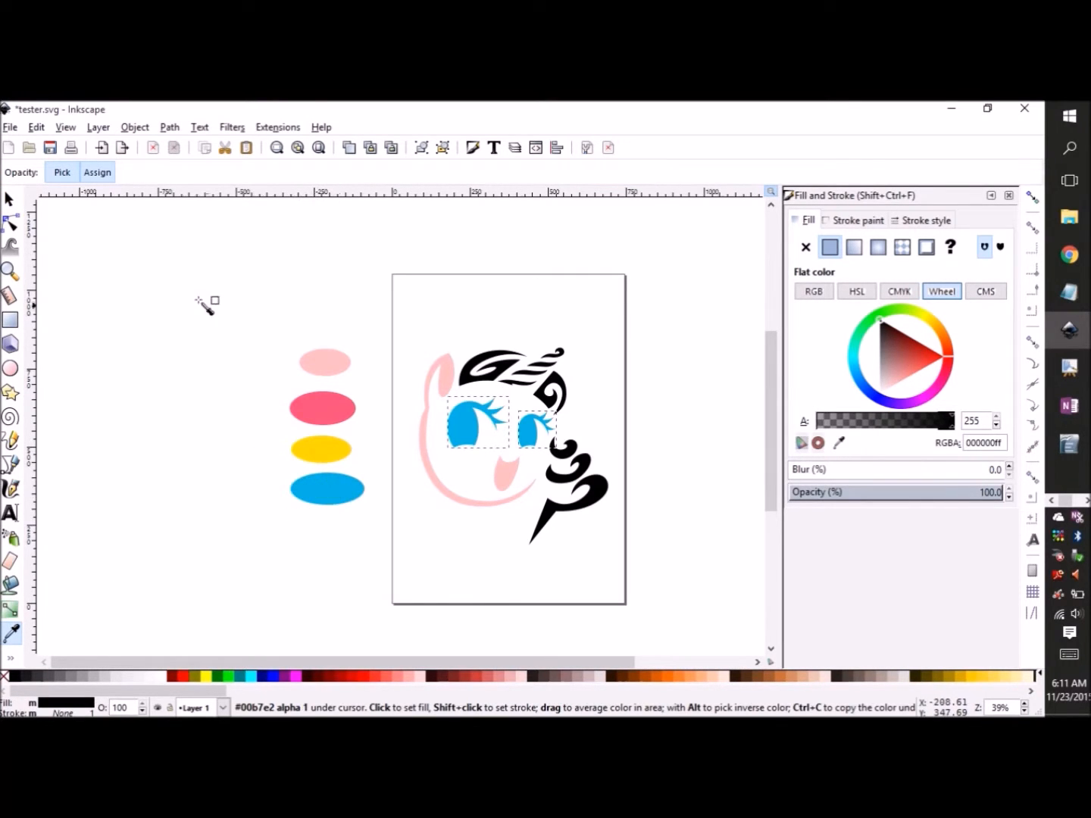
# Step: Fill the four horn stripes with the light pink sampled from the uppermost ellipse
pyautogui.click(9, 199)
pyautogui.moveTo(592, 335); pyautogui.dragTo(477, 414)
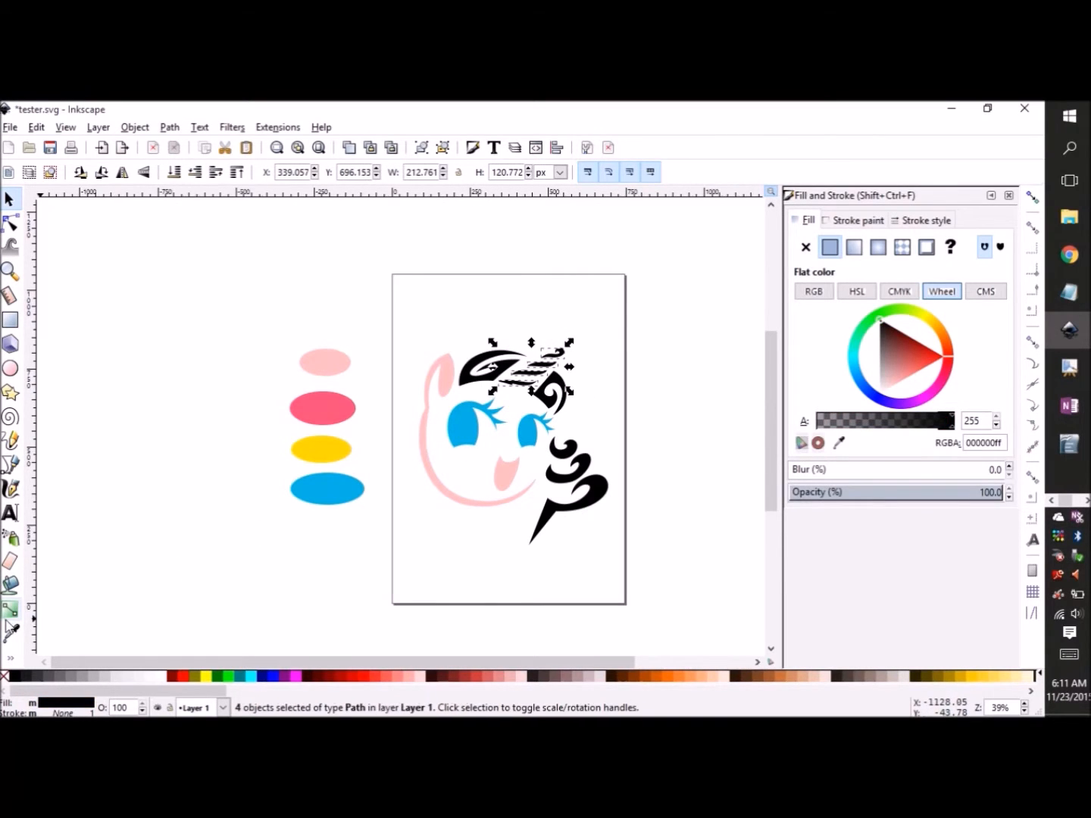
pyautogui.click(10, 634)
pyautogui.click(337, 353)
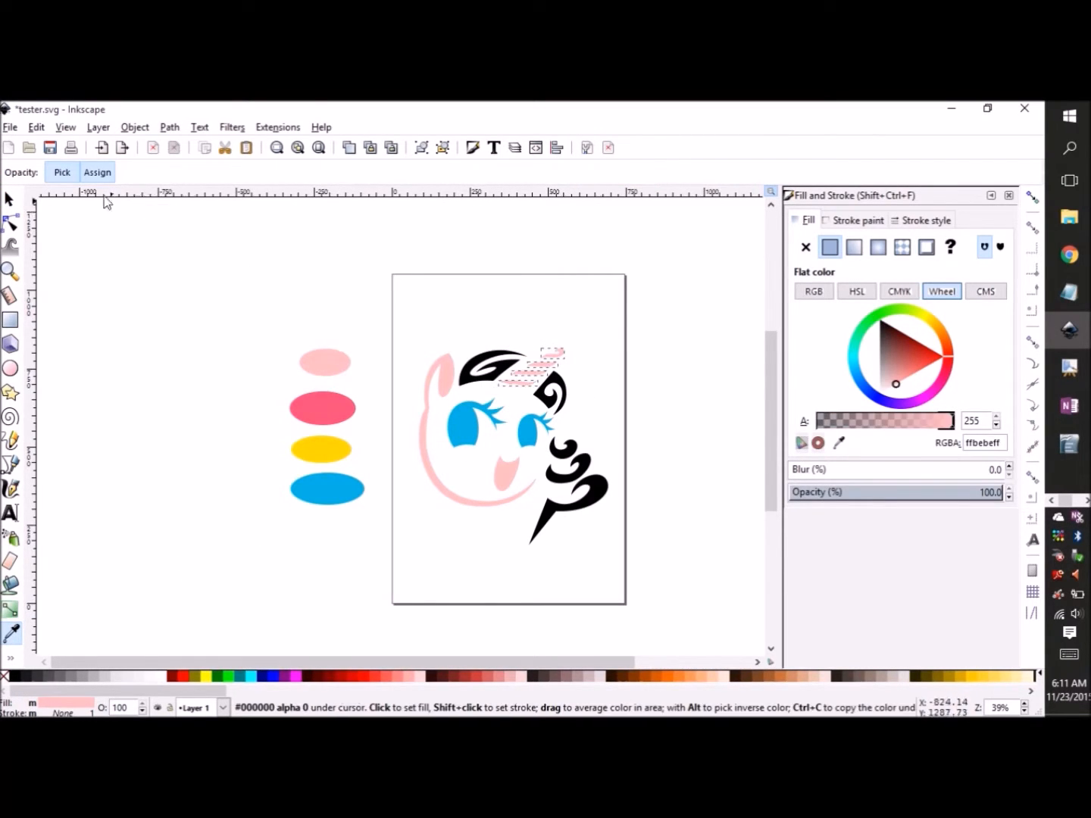
# Step: Fill the forelock and the middle lower mane curl with the strong pink ff4977 sampled from the second ellipse
pyautogui.click(9, 200)
pyautogui.click(464, 376)
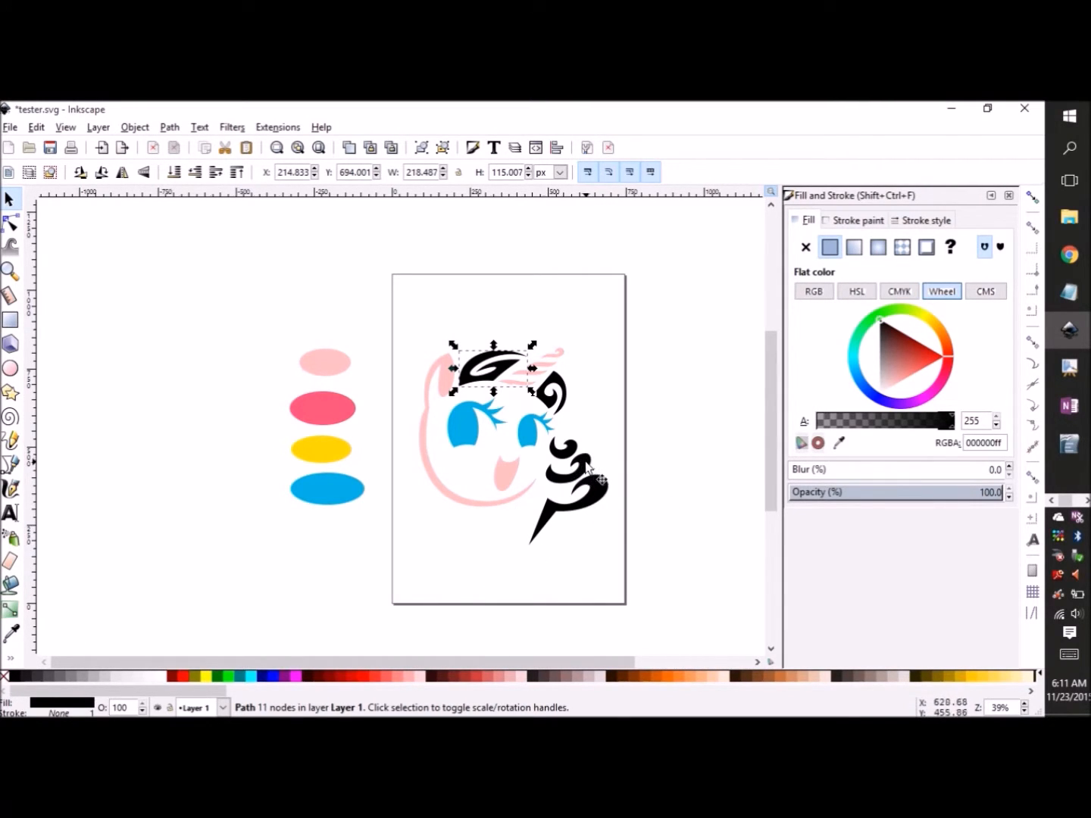
pyautogui.keyDown('shift'); pyautogui.click(597, 478); pyautogui.keyUp('shift')
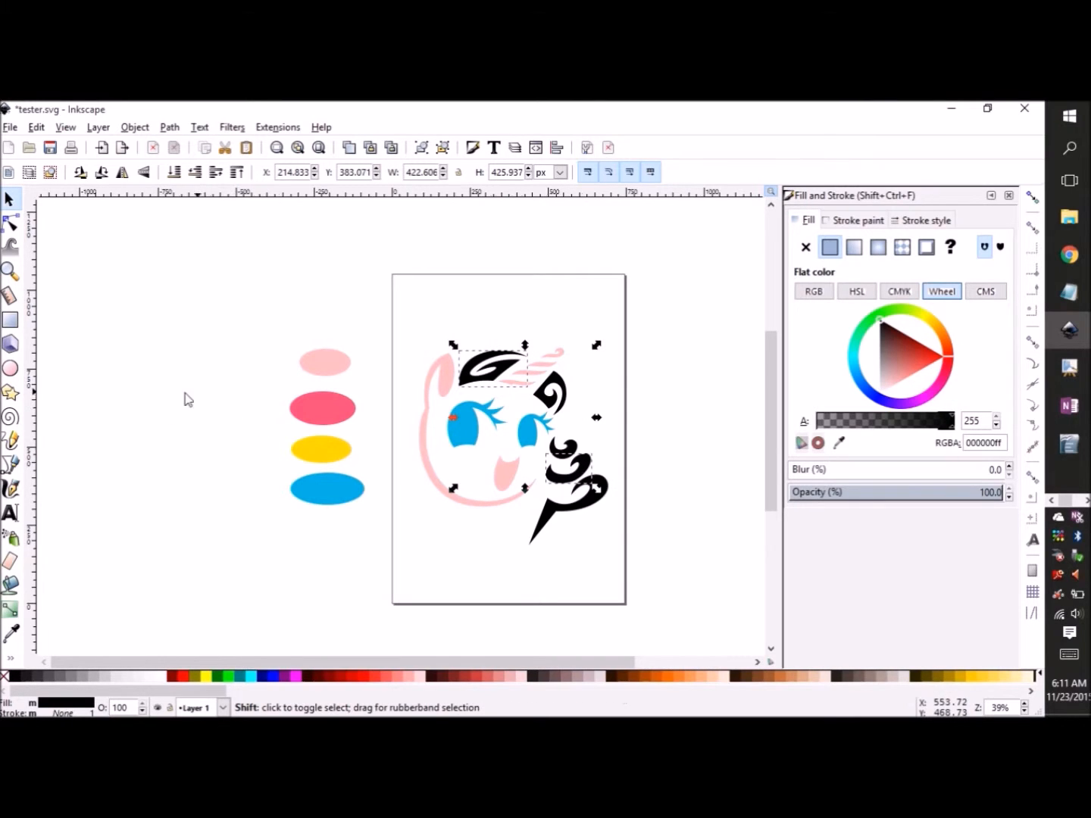
pyautogui.click(13, 629)
pyautogui.click(336, 419)
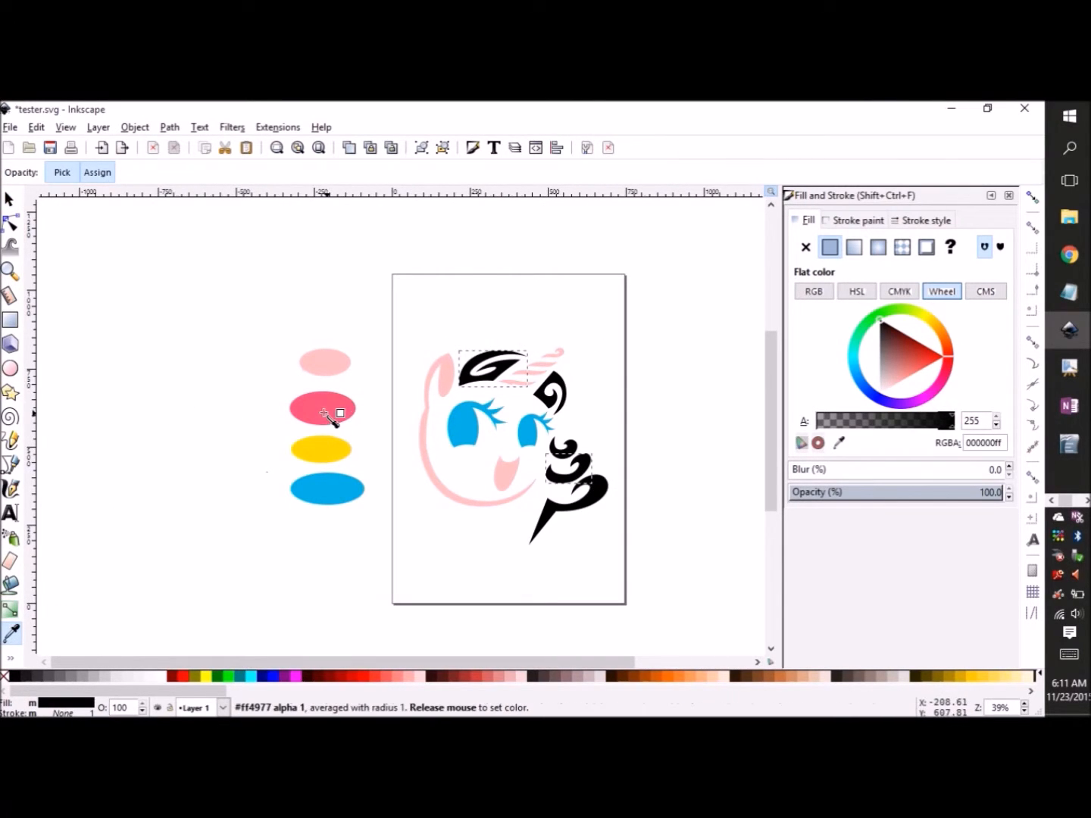
# Step: Fill the mane curl below the horn and the small curl beneath it with the yellow sampled from the third ellipse
pyautogui.press('s')
pyautogui.click(555, 393)
pyautogui.keyDown('shift'); pyautogui.click(553, 453); pyautogui.keyUp('shift')
pyautogui.click(12, 631)
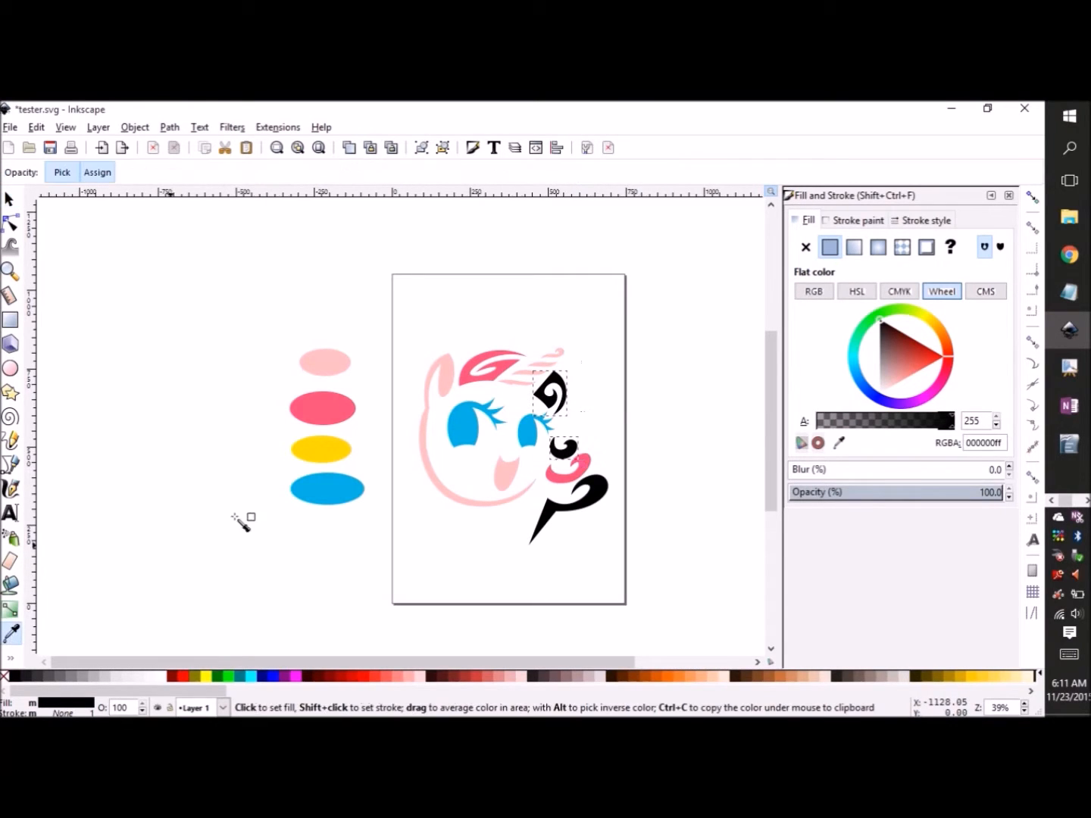
pyautogui.click(320, 450)
pyautogui.press('s')
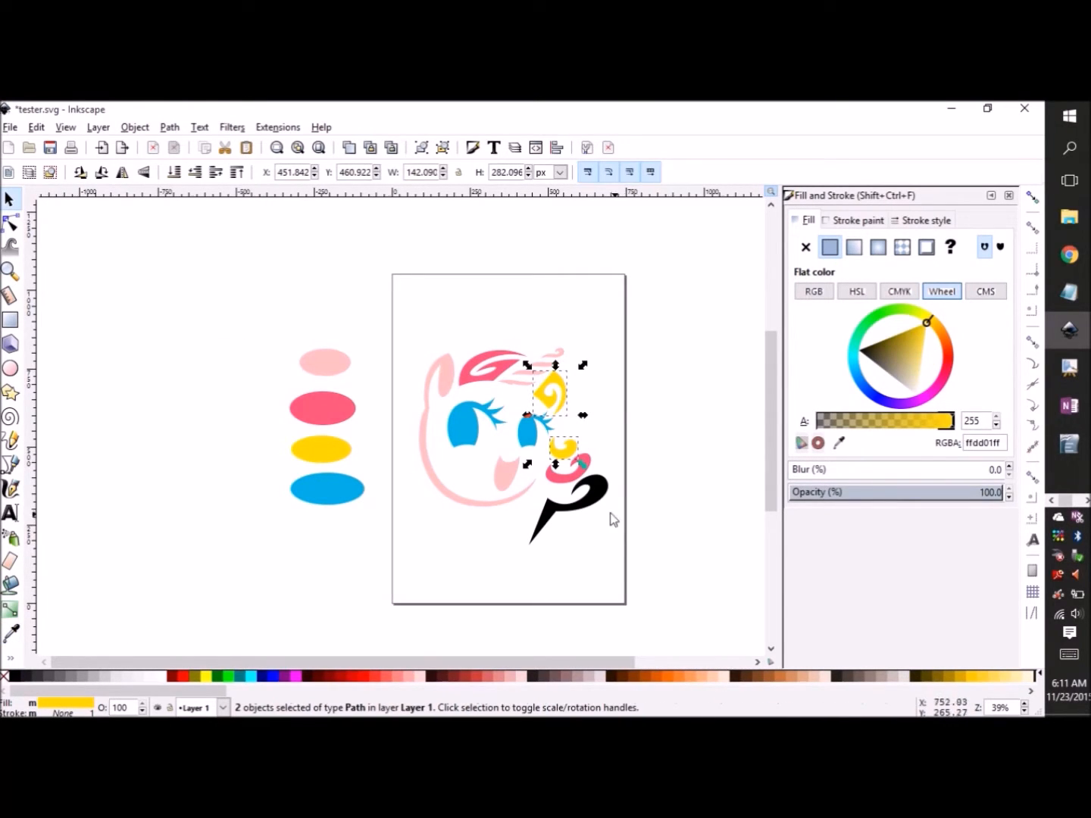
# Step: Fill the lowest, pointed mane curl with the blue sampled from the lowest ellipse and save the document
pyautogui.click(587, 501)
pyautogui.click(12, 631)
pyautogui.click(336, 490)
pyautogui.press('s')
pyautogui.click(234, 323)
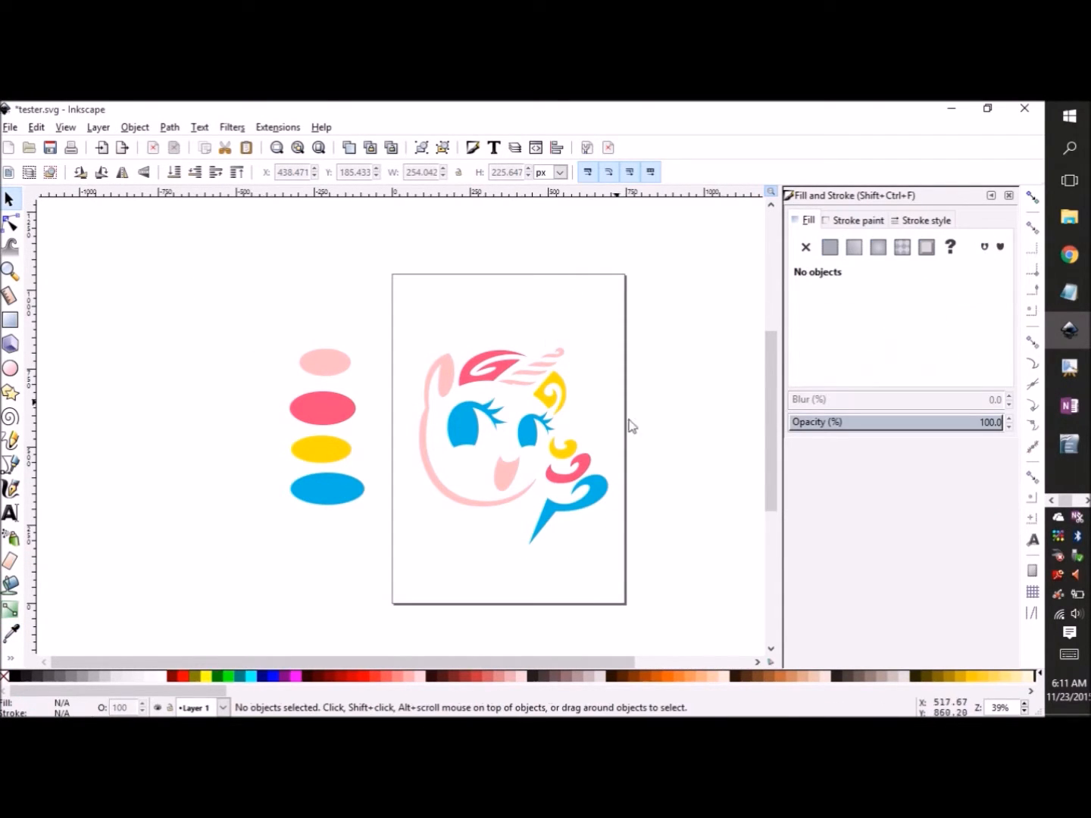
pyautogui.click(50, 147)
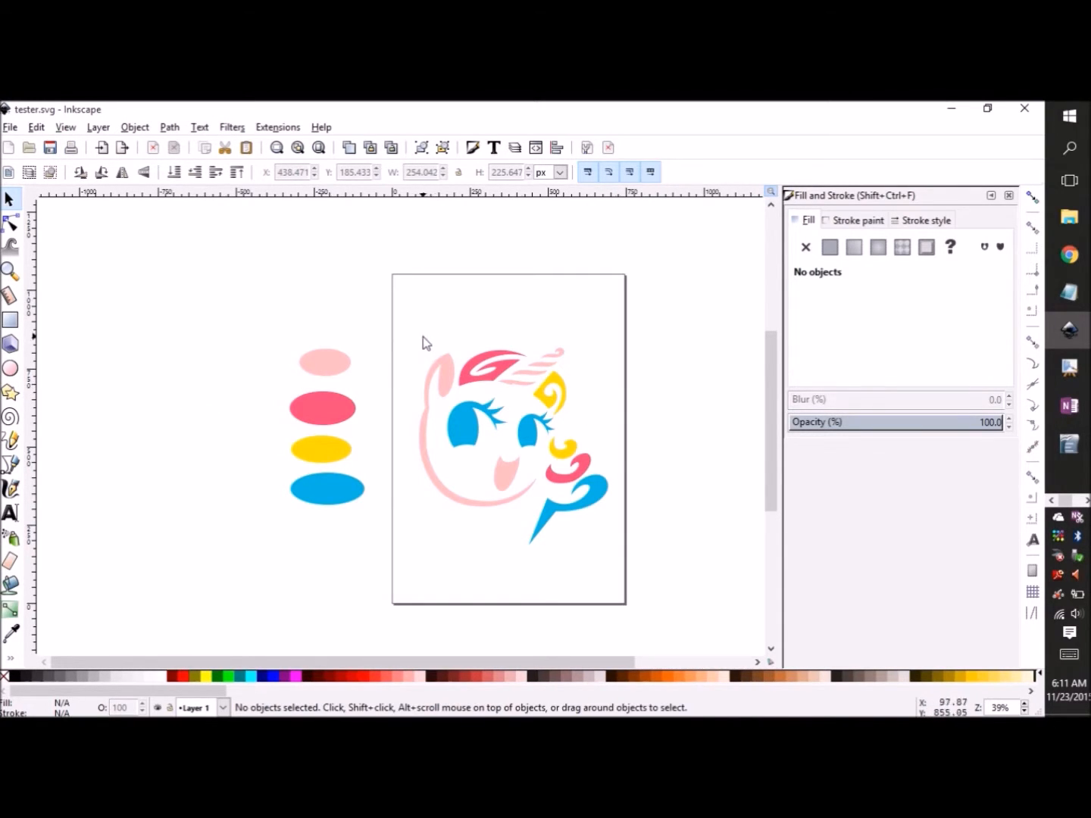
# Step: Fill all the pony shapes with black and combine them into a single path with Union
pyautogui.moveTo(401, 326)
pyautogui.mouseDown()
pyautogui.moveTo(645, 575)
pyautogui.moveTo(660, 607)
pyautogui.mouseUp()
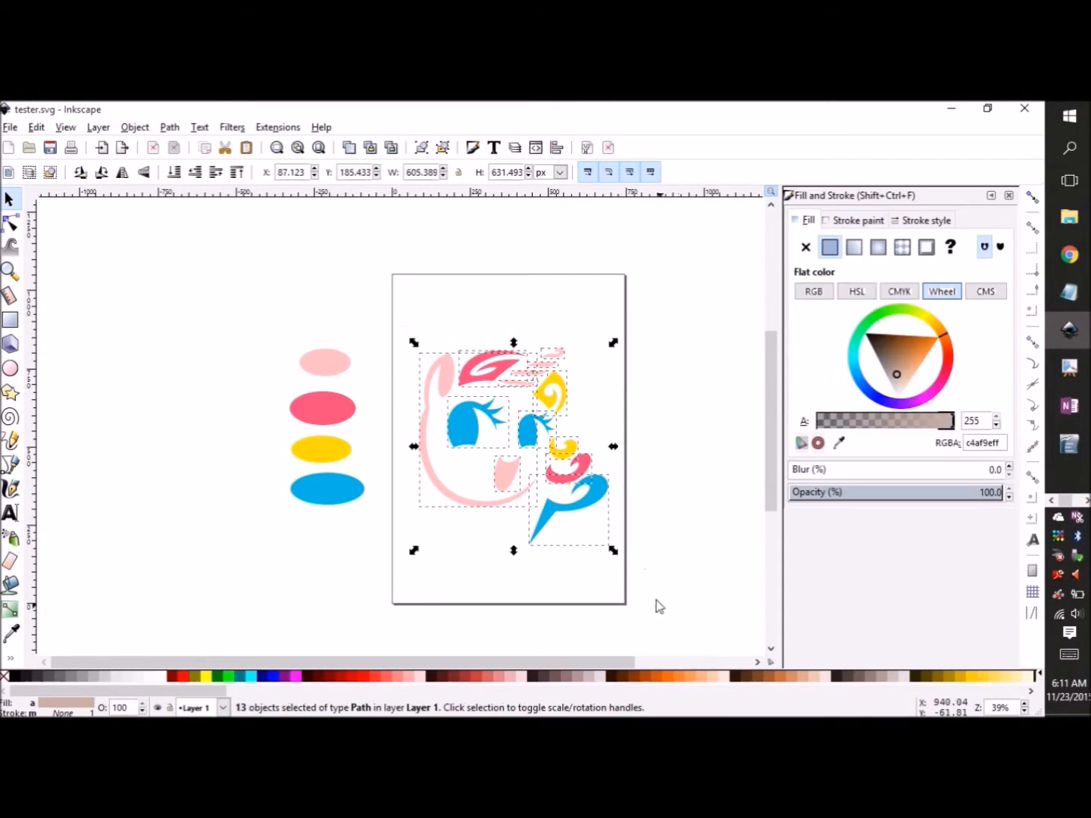
pyautogui.click(13, 676)
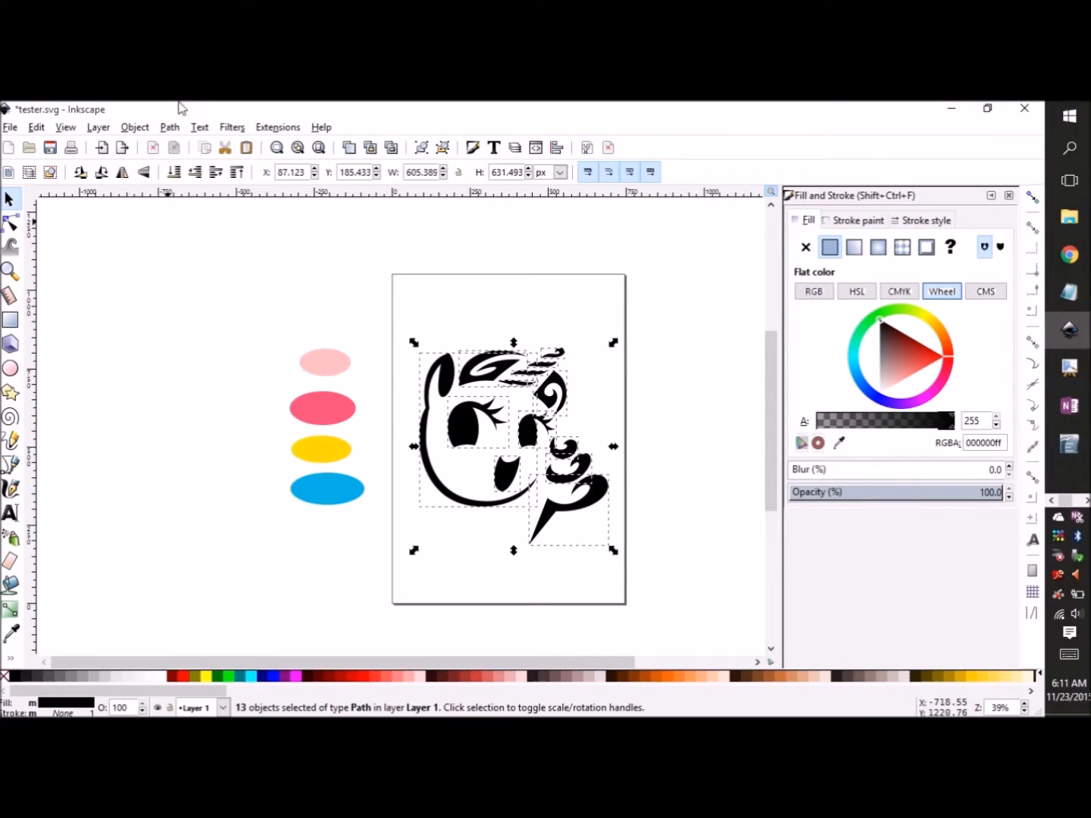
pyautogui.click(168, 129)
pyautogui.click(185, 229)
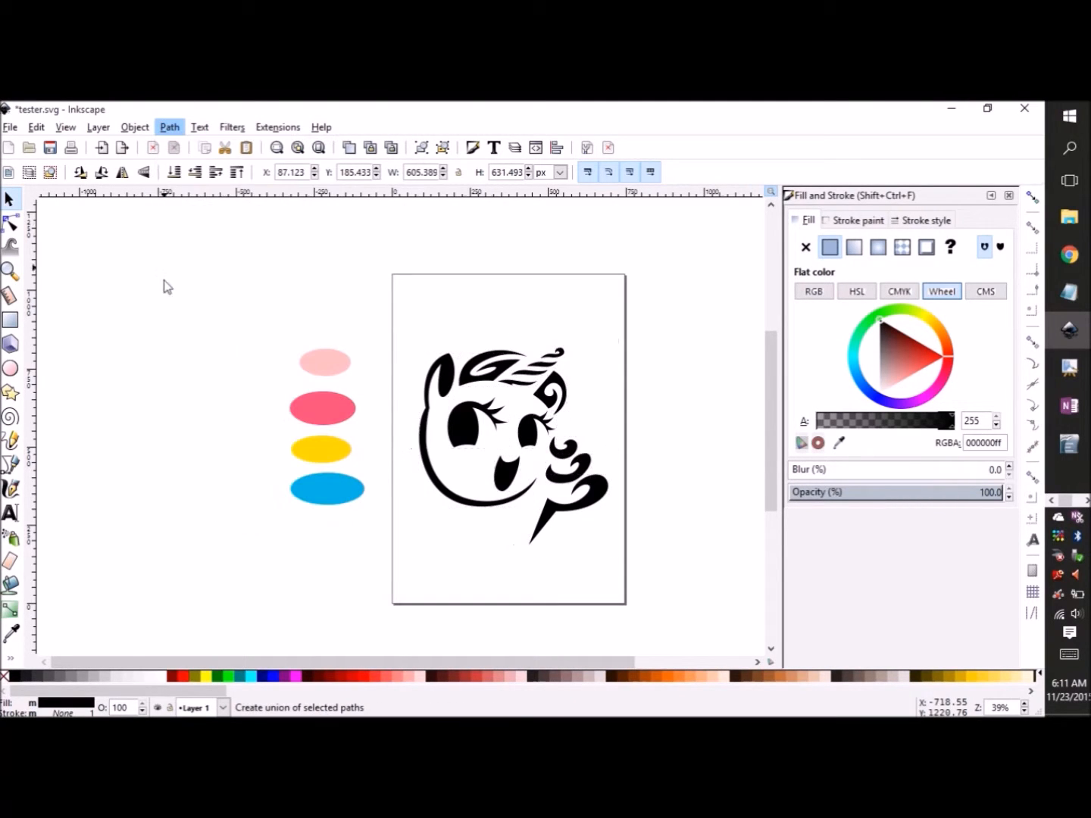
pyautogui.press('Escape')
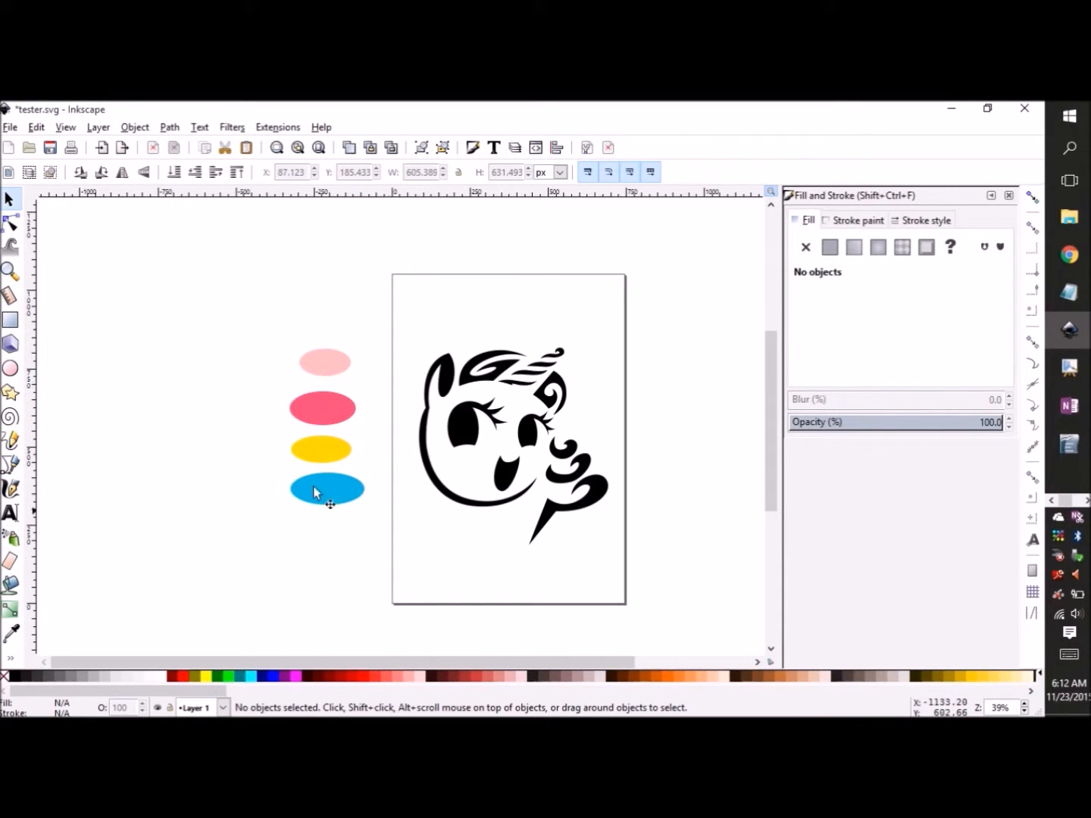
# Step: Apply a radial black-to-transparent gradient to the united pony path, from the larger eye out to the lower mane
pyautogui.click(440, 465)
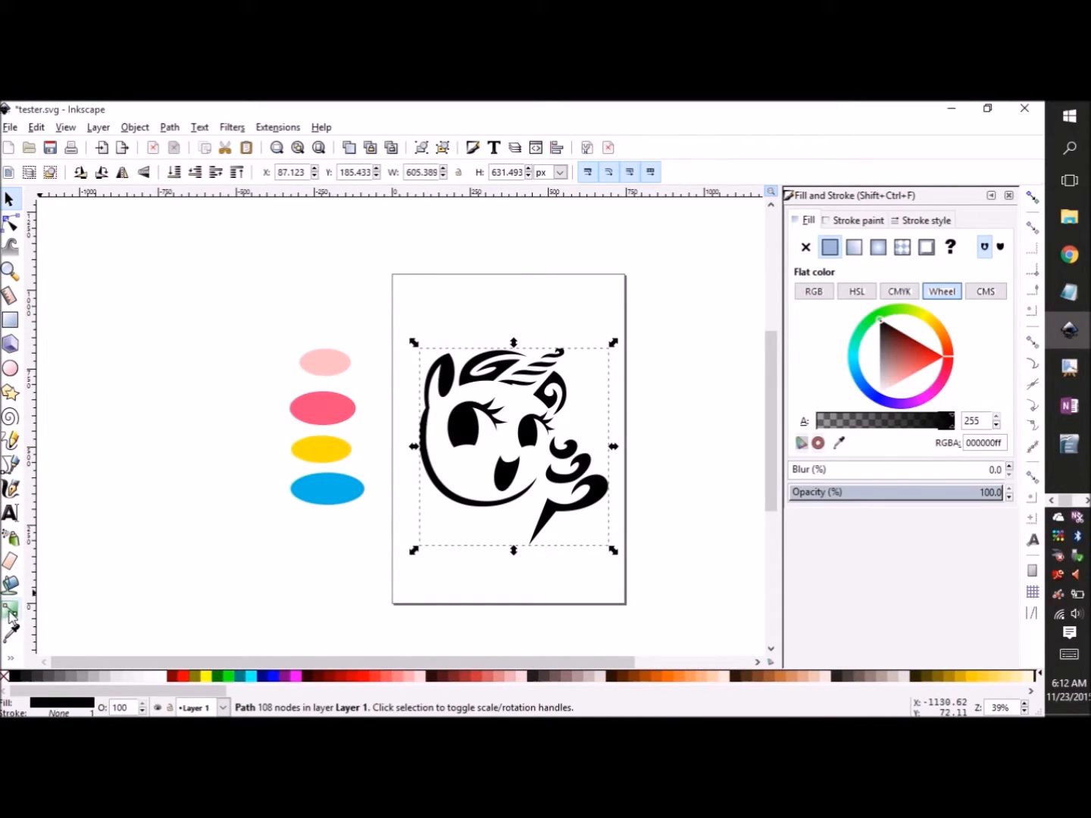
pyautogui.click(11, 613)
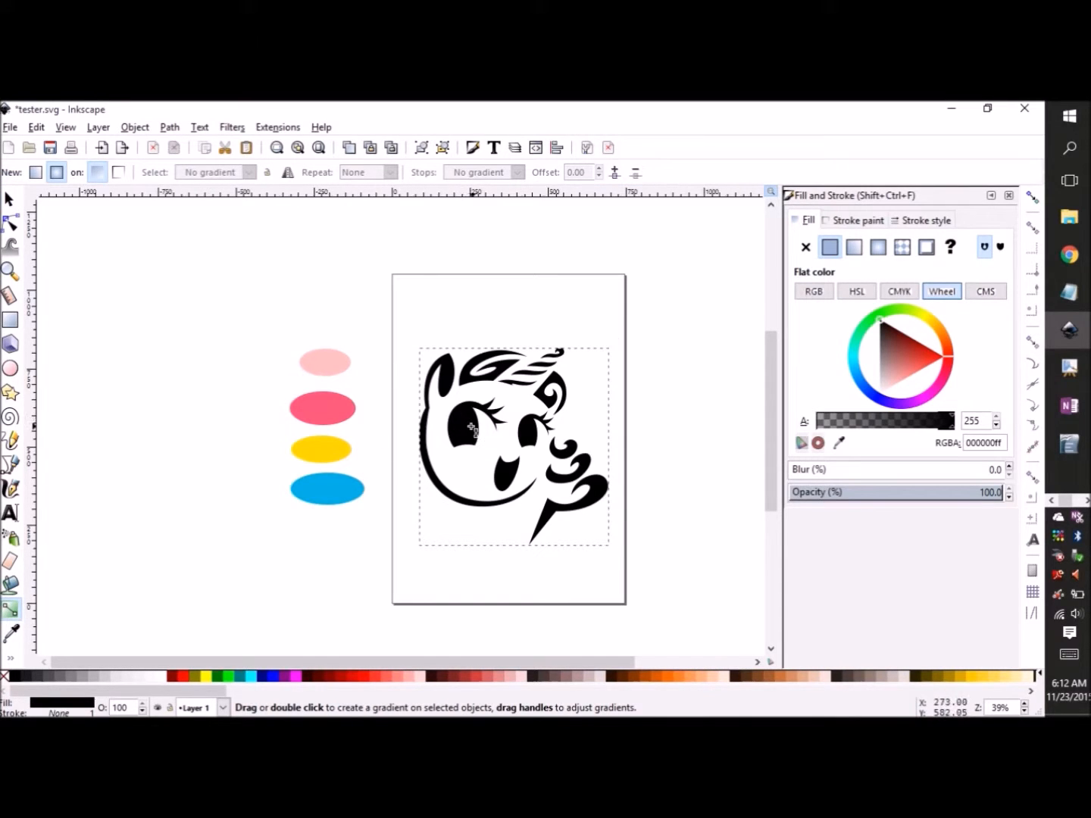
pyautogui.moveTo(470, 423); pyautogui.dragTo(572, 504)
pyautogui.click(569, 500)
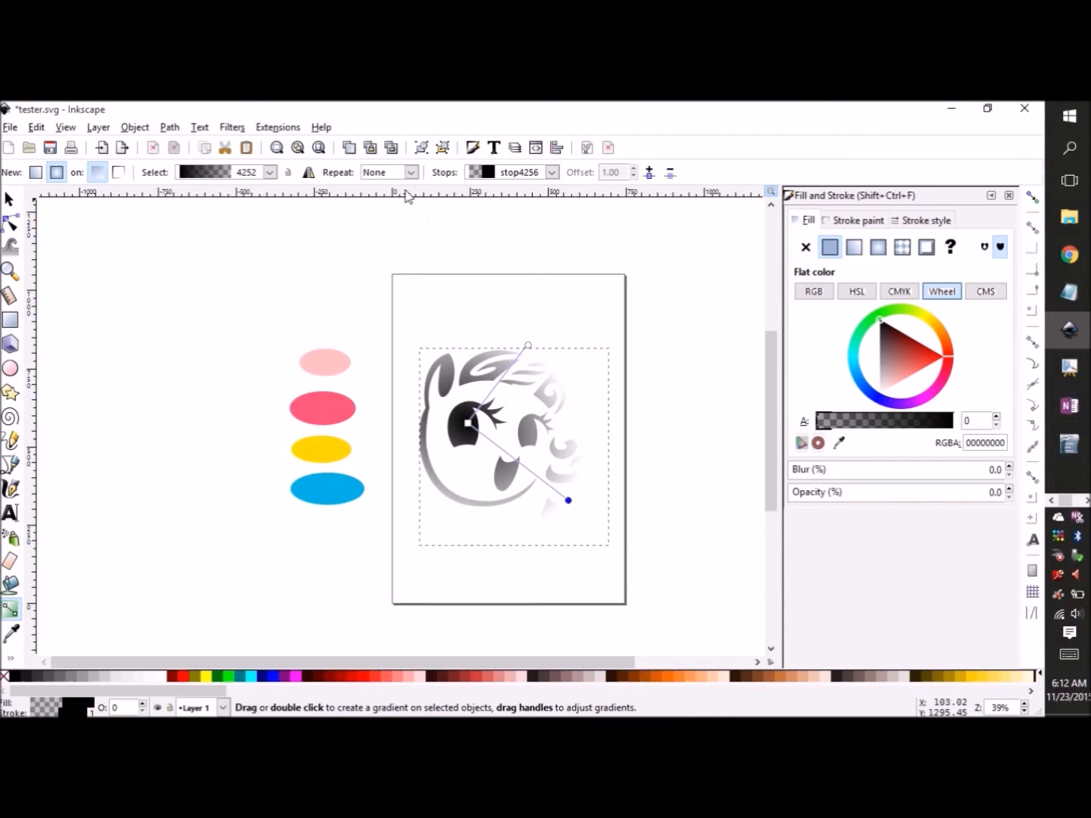
pyautogui.click(270, 173)
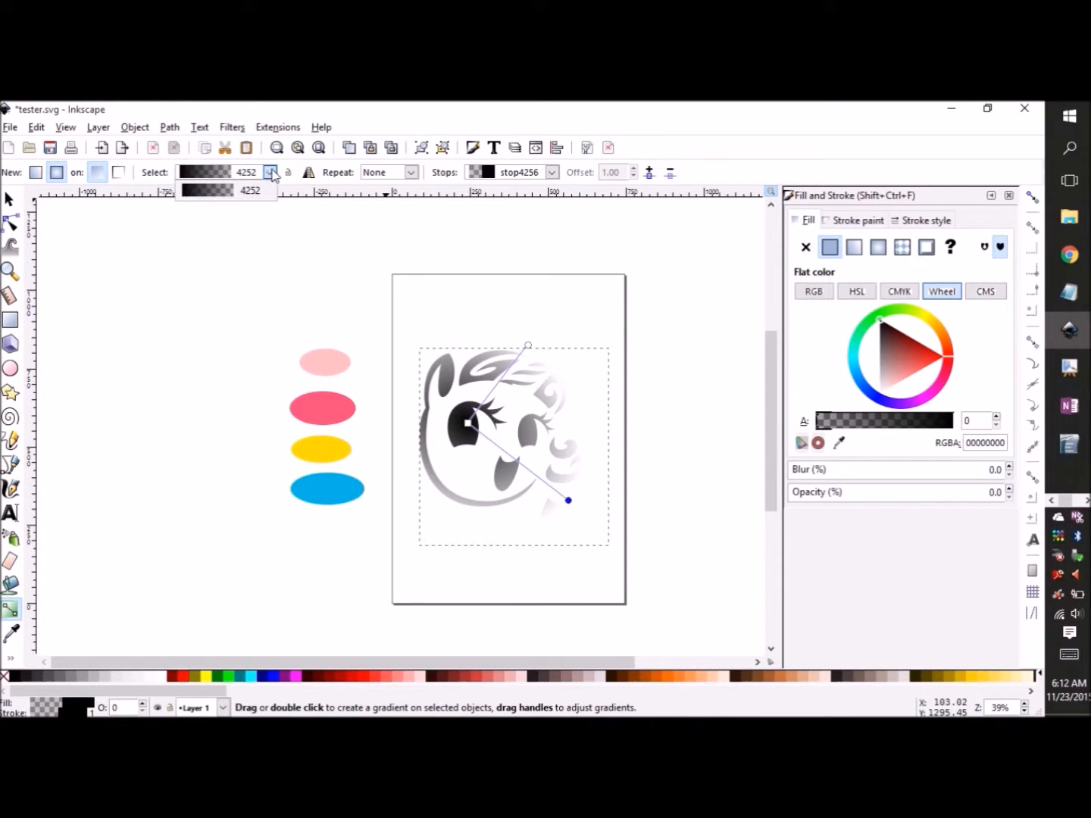
pyautogui.click(271, 174)
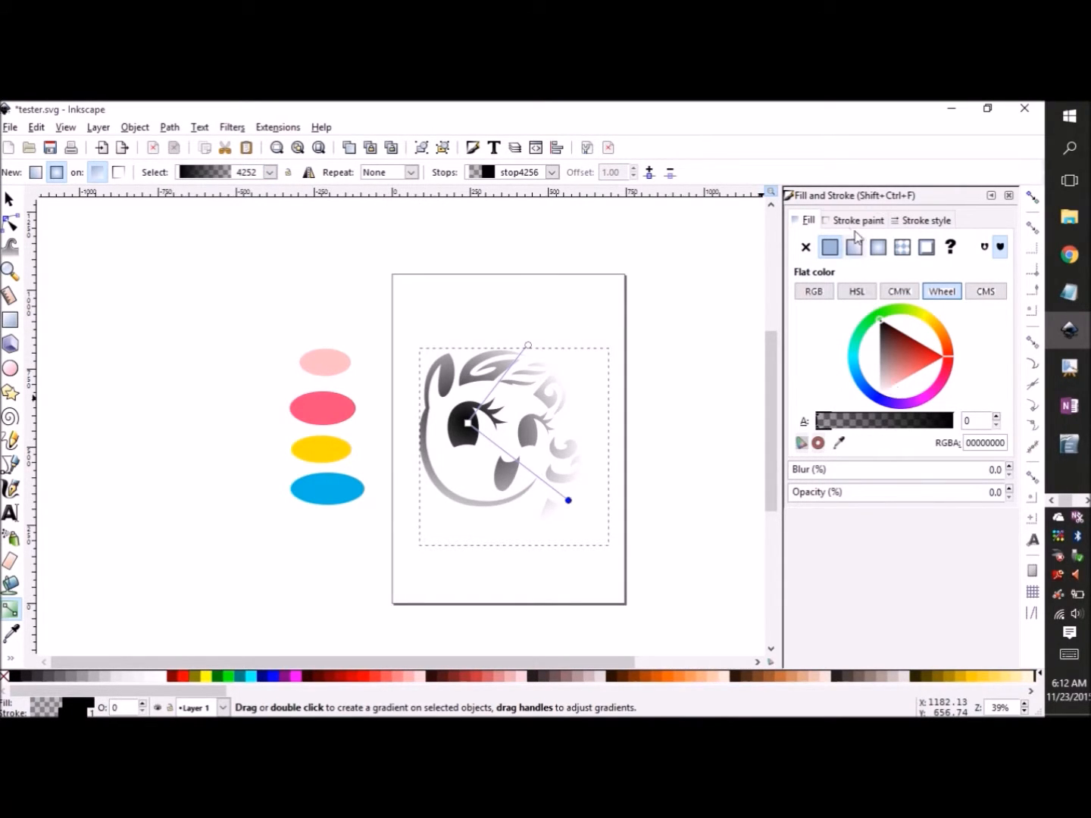
pyautogui.click(806, 222)
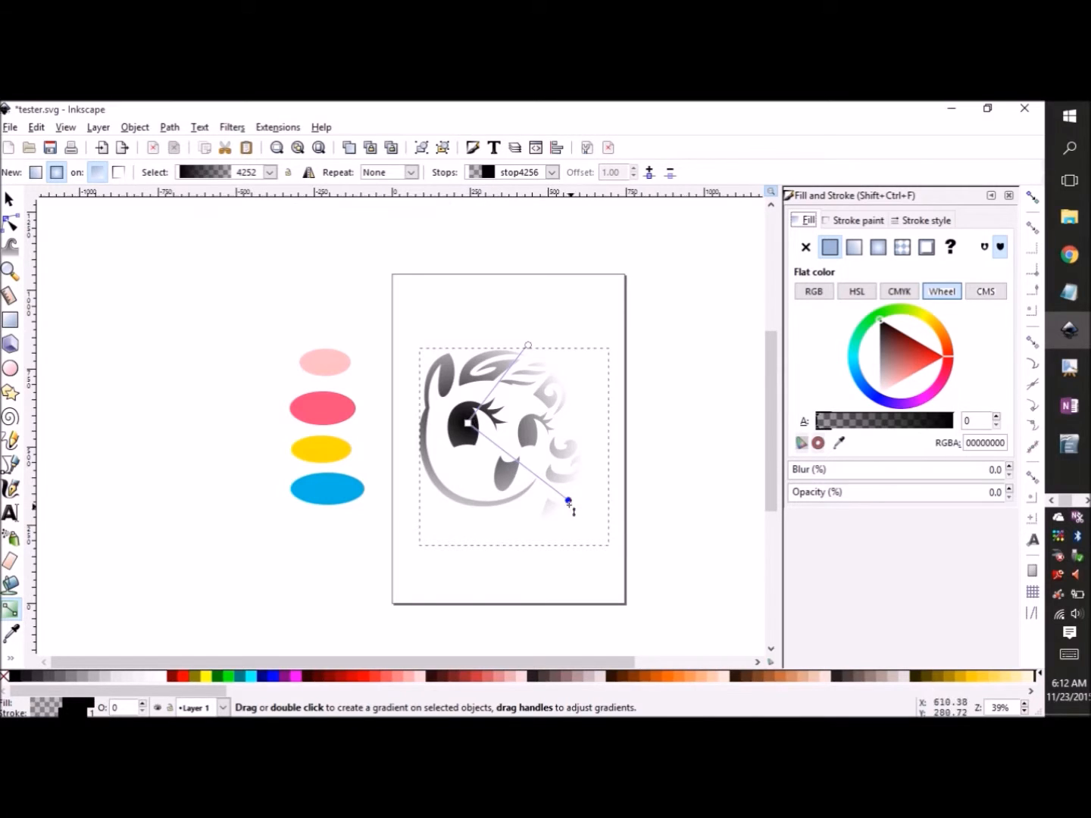
# Step: Color the radial gradient's center stop with the lowest ellipse's blue and its outer stop with the second ellipse's pink
pyautogui.click(469, 423)
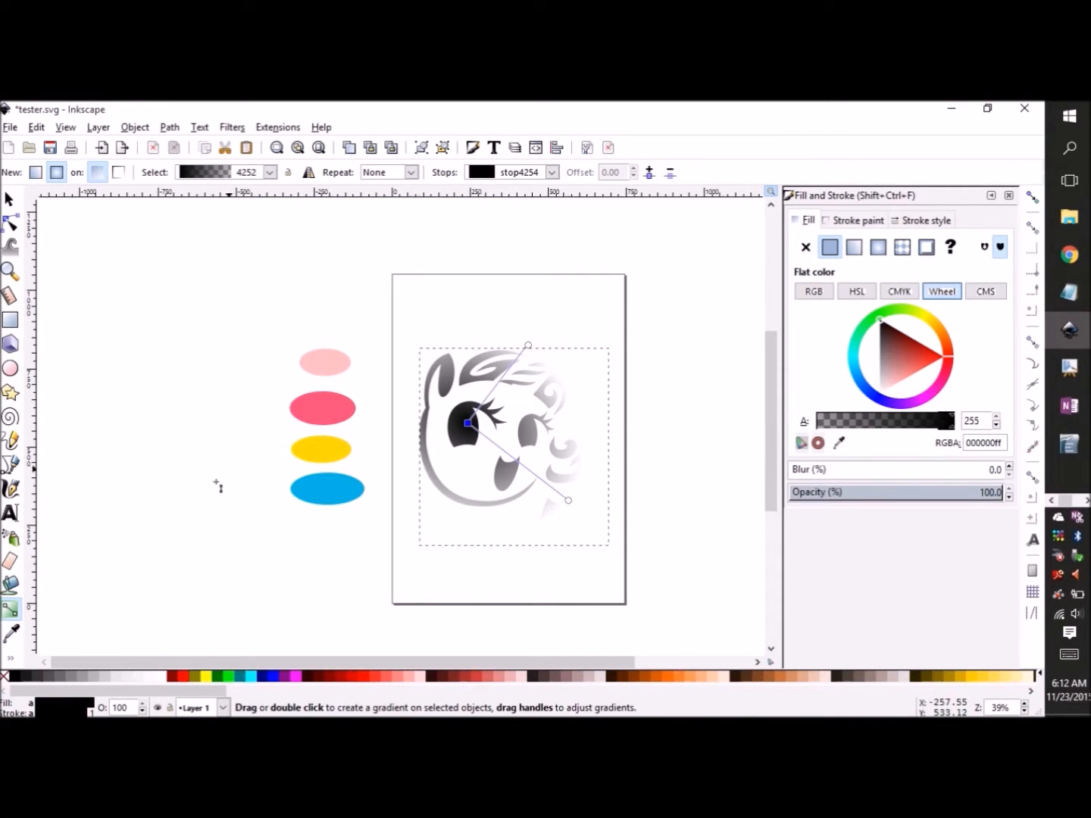
pyautogui.click(11, 633)
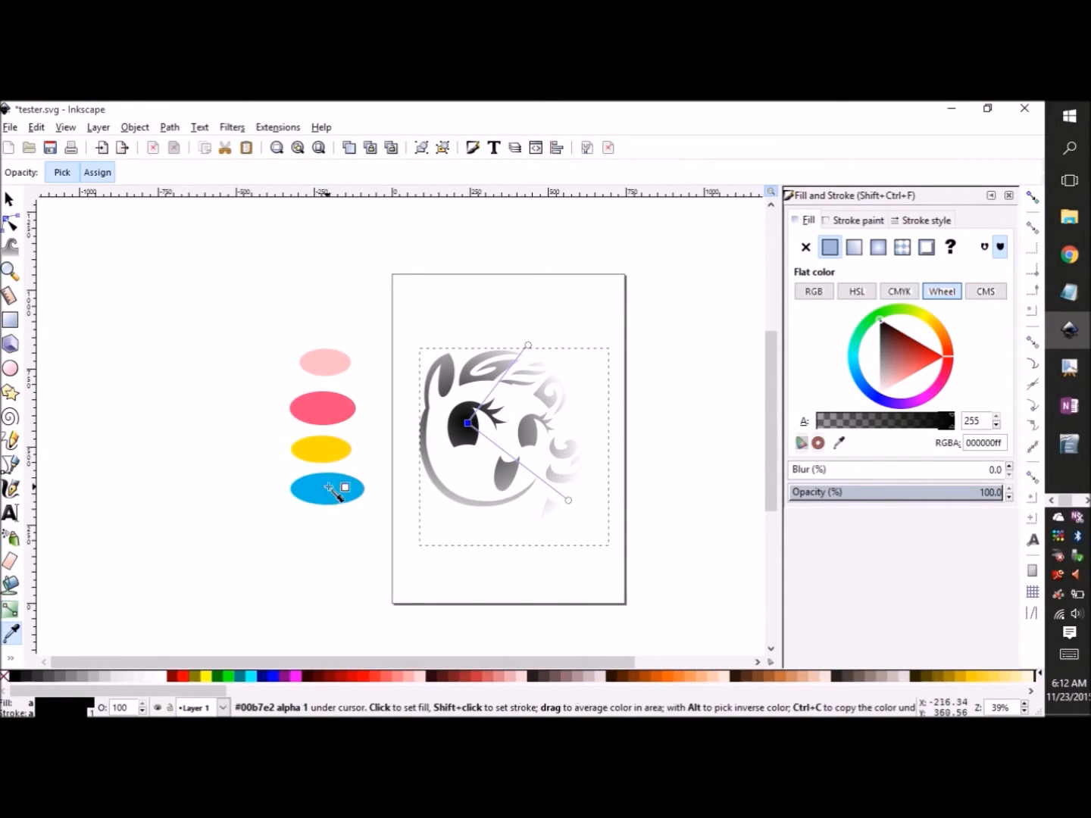
pyautogui.click(335, 491)
pyautogui.click(568, 501)
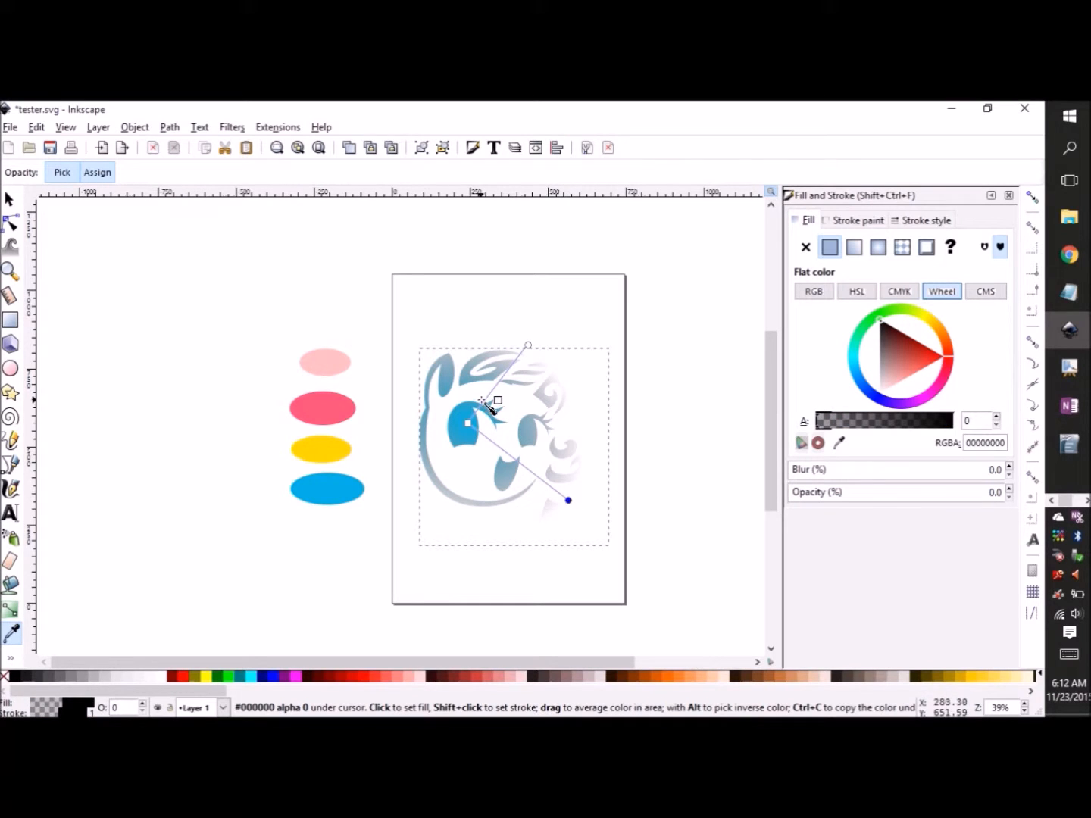
pyautogui.moveTo(323, 405); pyautogui.dragTo(629, 405)
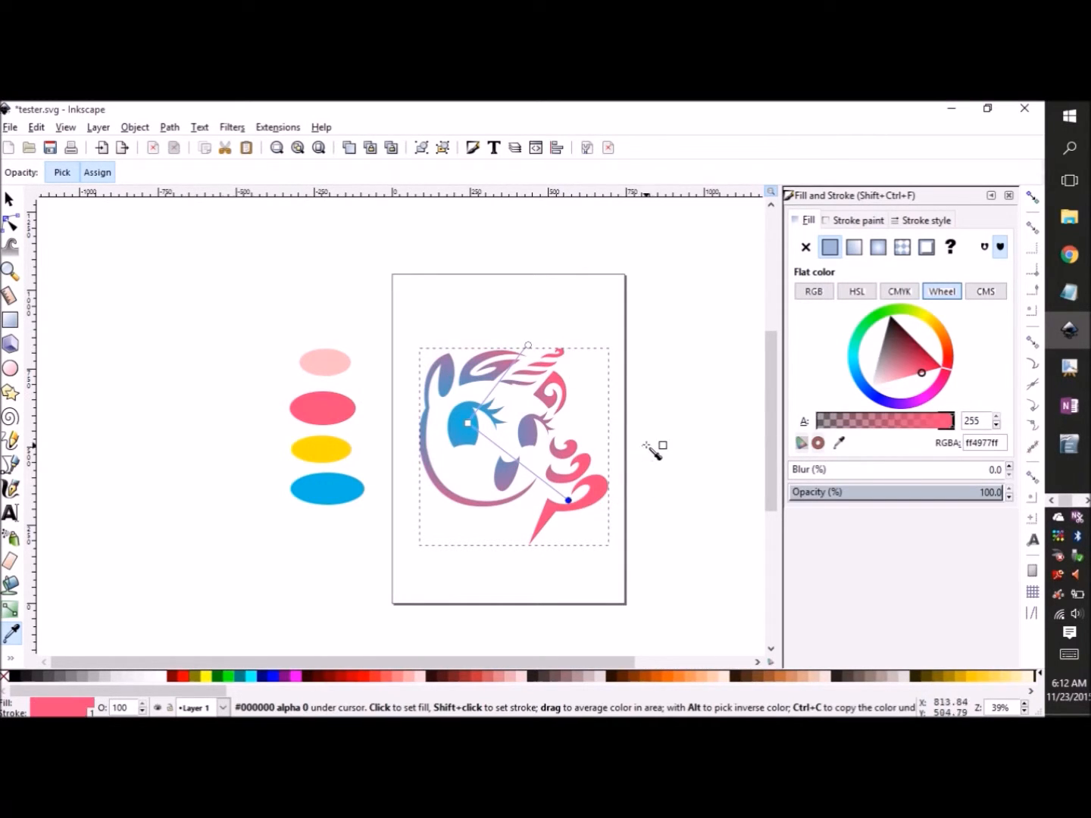
pyautogui.click(11, 610)
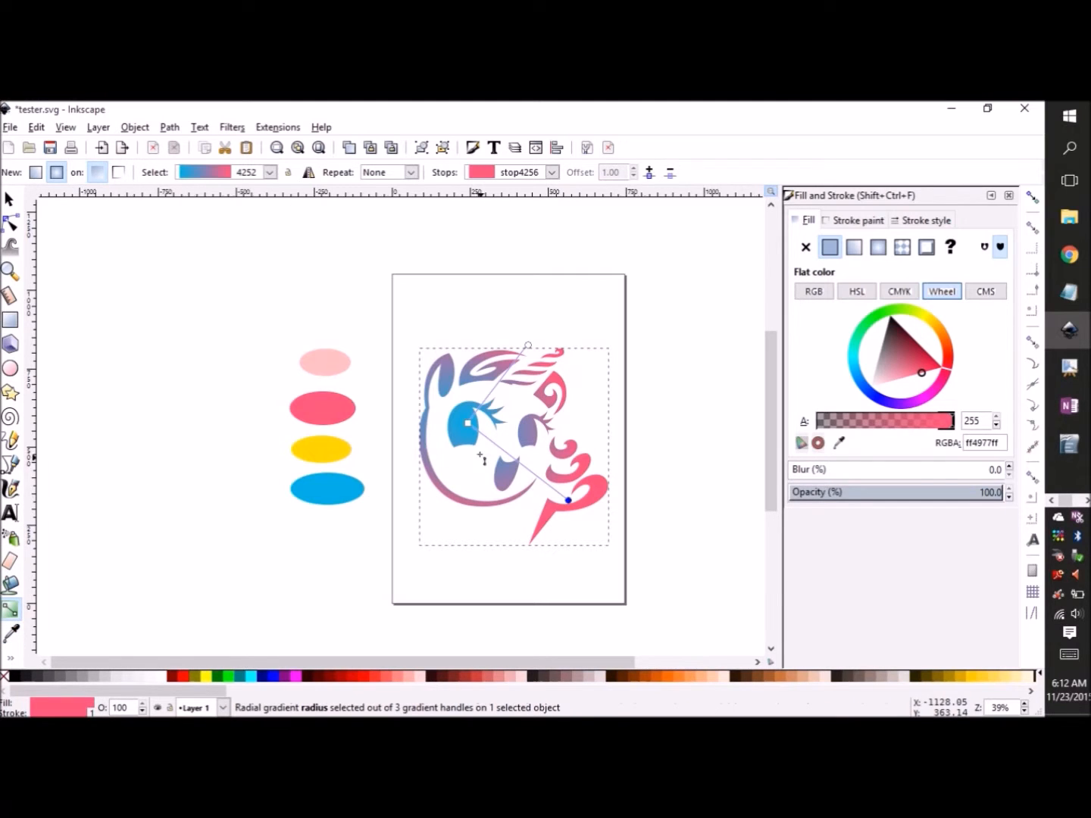
pyautogui.click(506, 457)
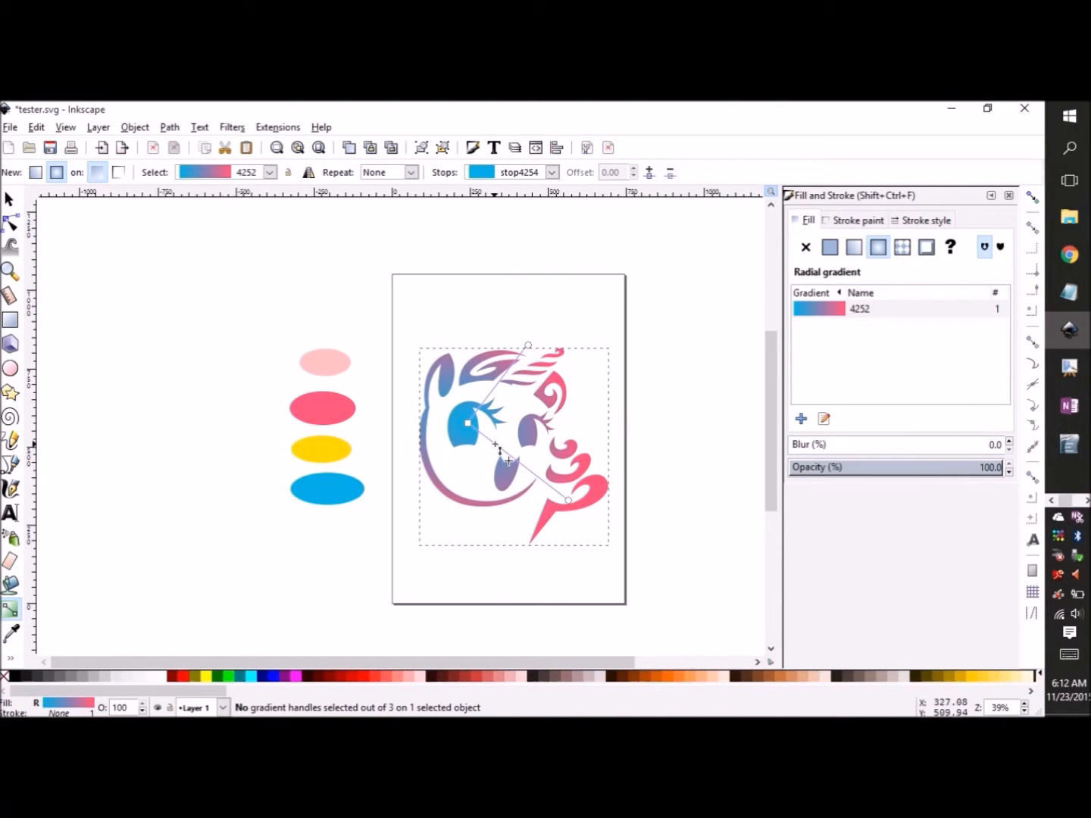
pyautogui.click(500, 452)
pyautogui.click(467, 432)
pyautogui.click(502, 453)
pyautogui.click(467, 429)
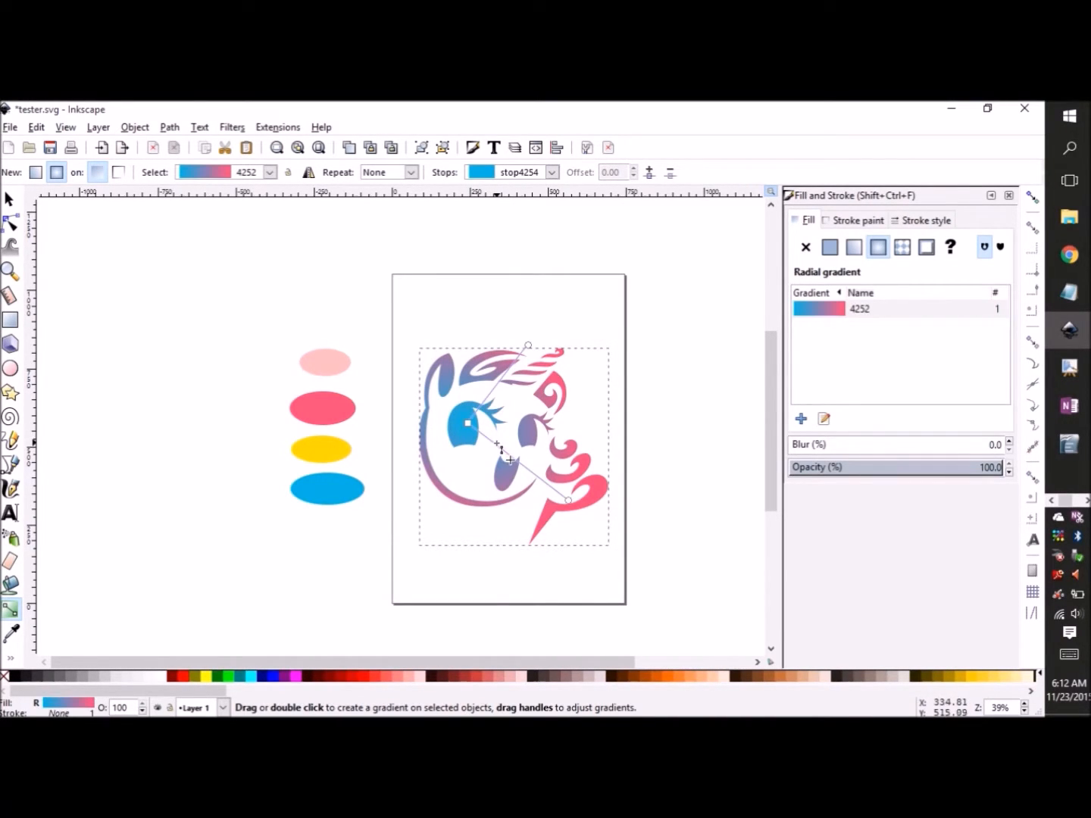
pyautogui.click(497, 445)
pyautogui.click(488, 451)
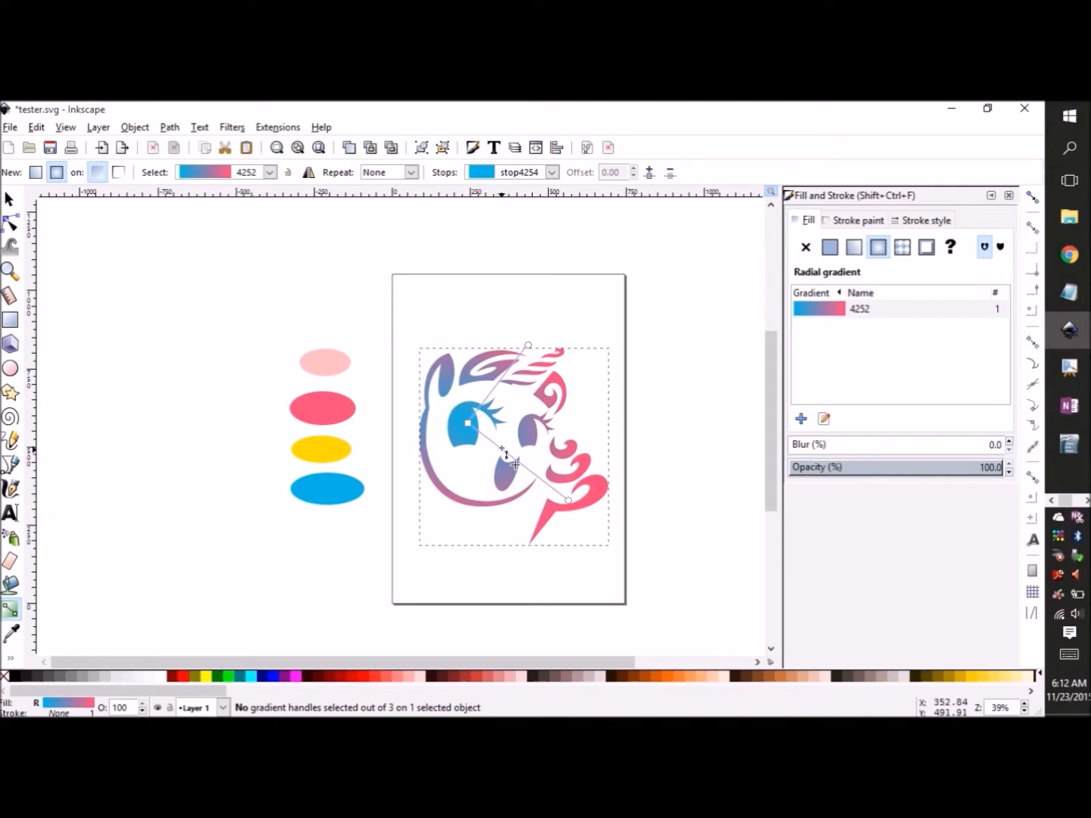
pyautogui.click(497, 445)
pyautogui.click(471, 434)
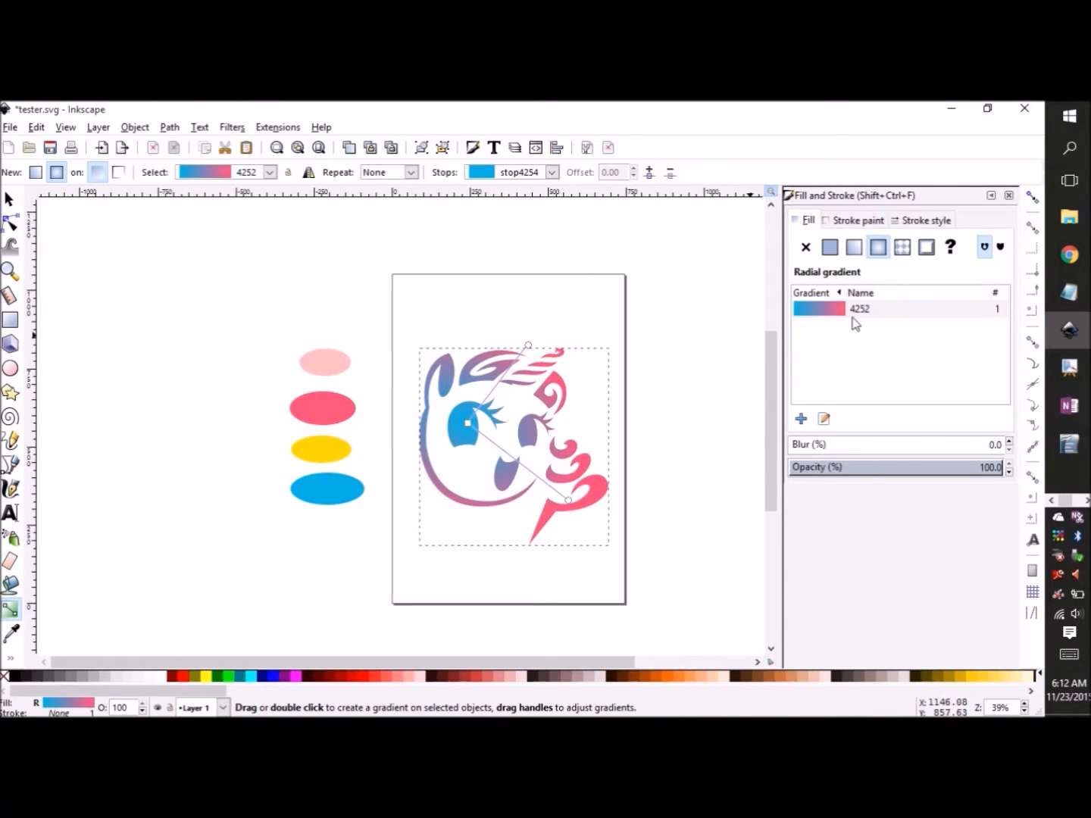
pyautogui.click(826, 312)
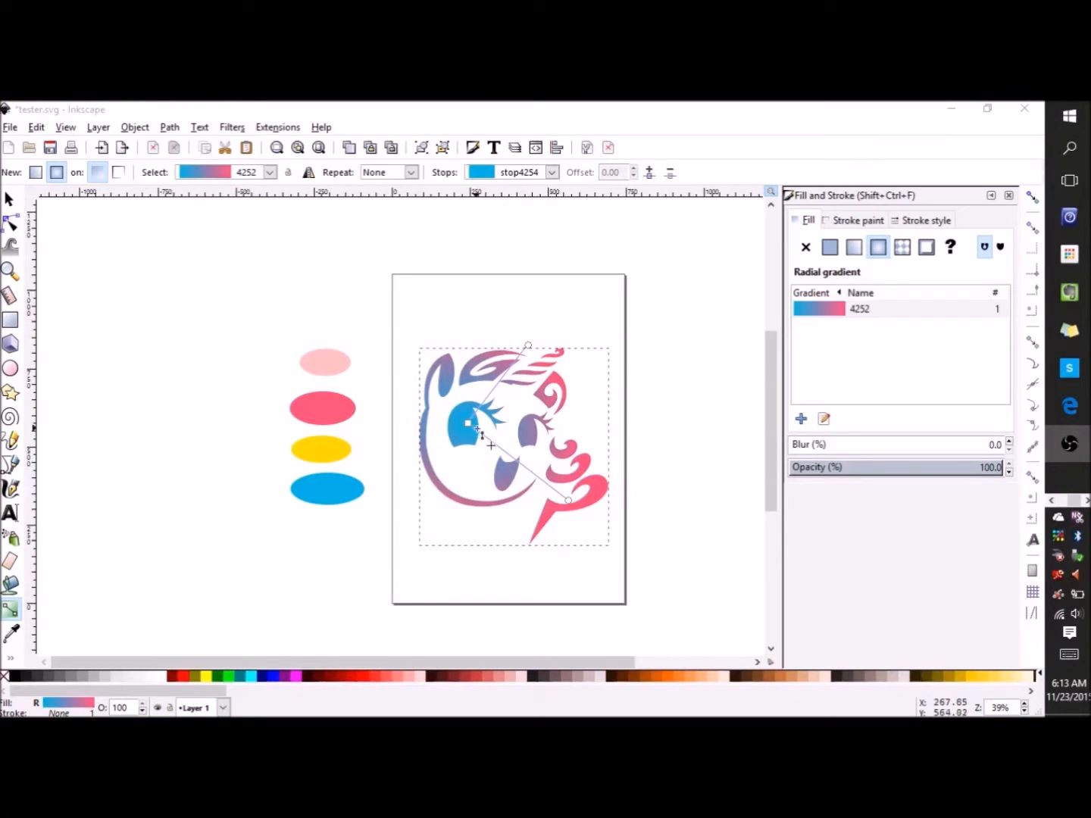
# Step: Add two intermediate stops to the pony's radial gradient, at offsets of about 0.27 and 0.61
pyautogui.click(468, 423)
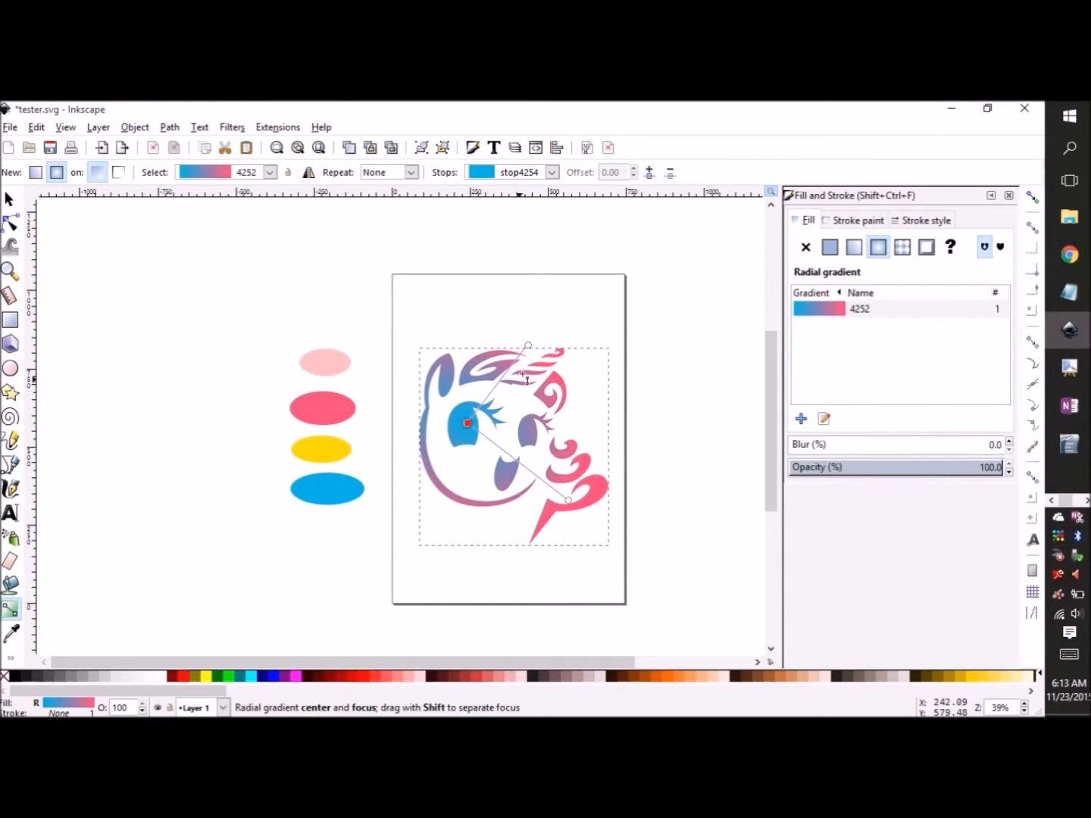
pyautogui.click(529, 346)
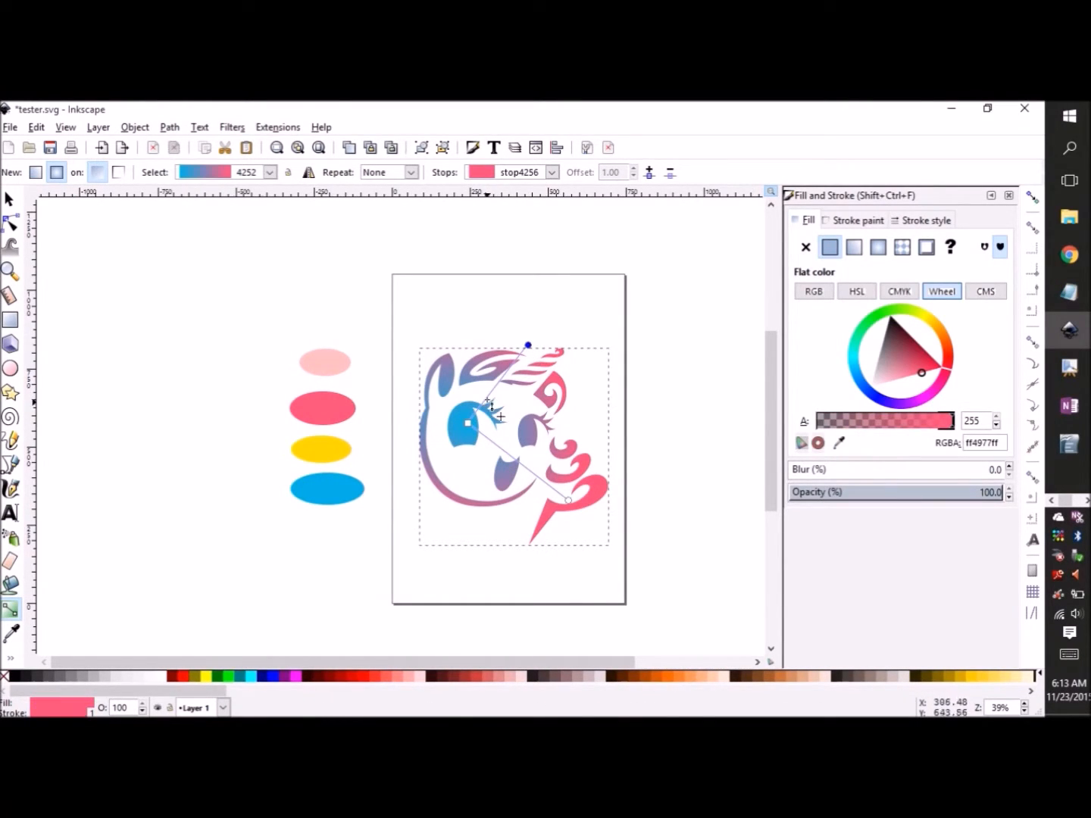
pyautogui.click(476, 338)
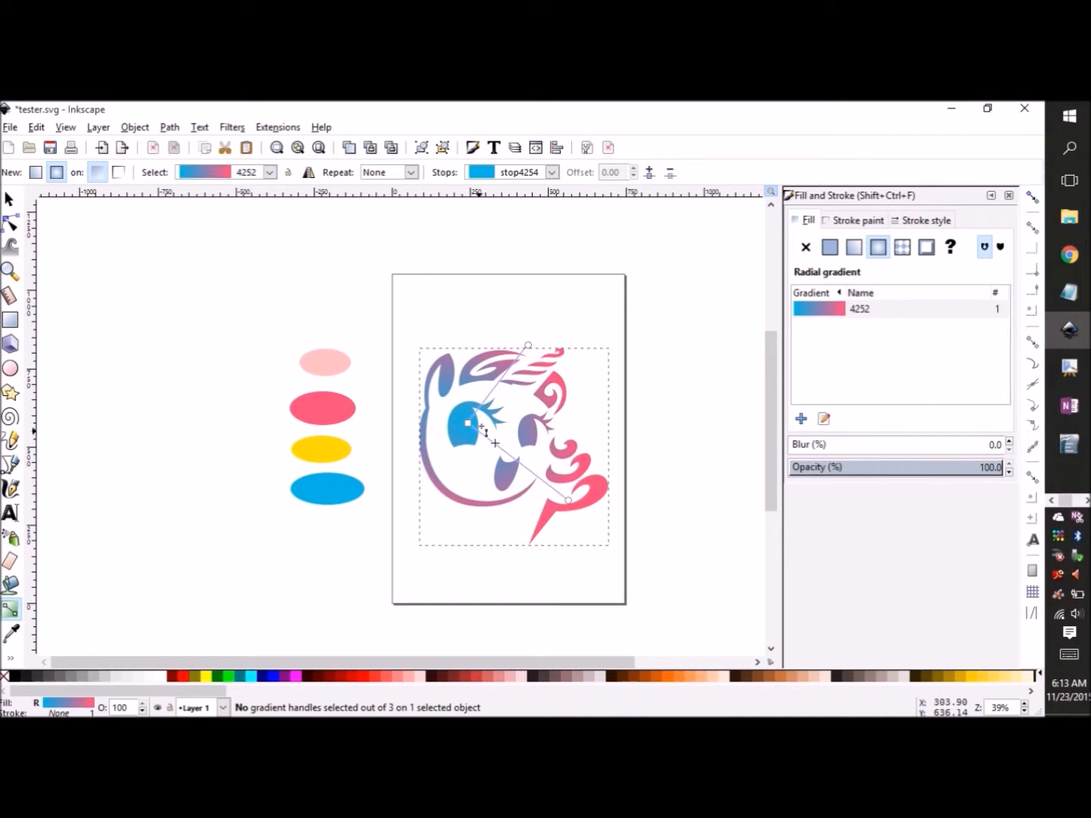
pyautogui.doubleClick(484, 402)
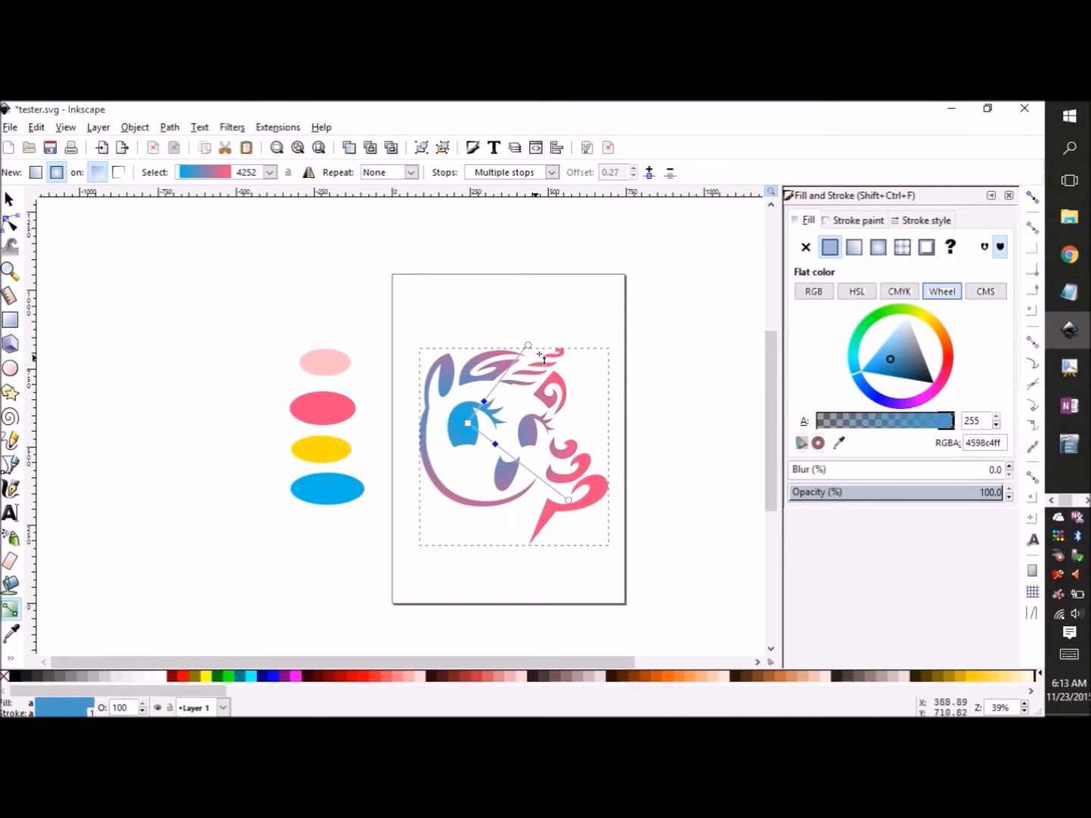
pyautogui.doubleClick(505, 375)
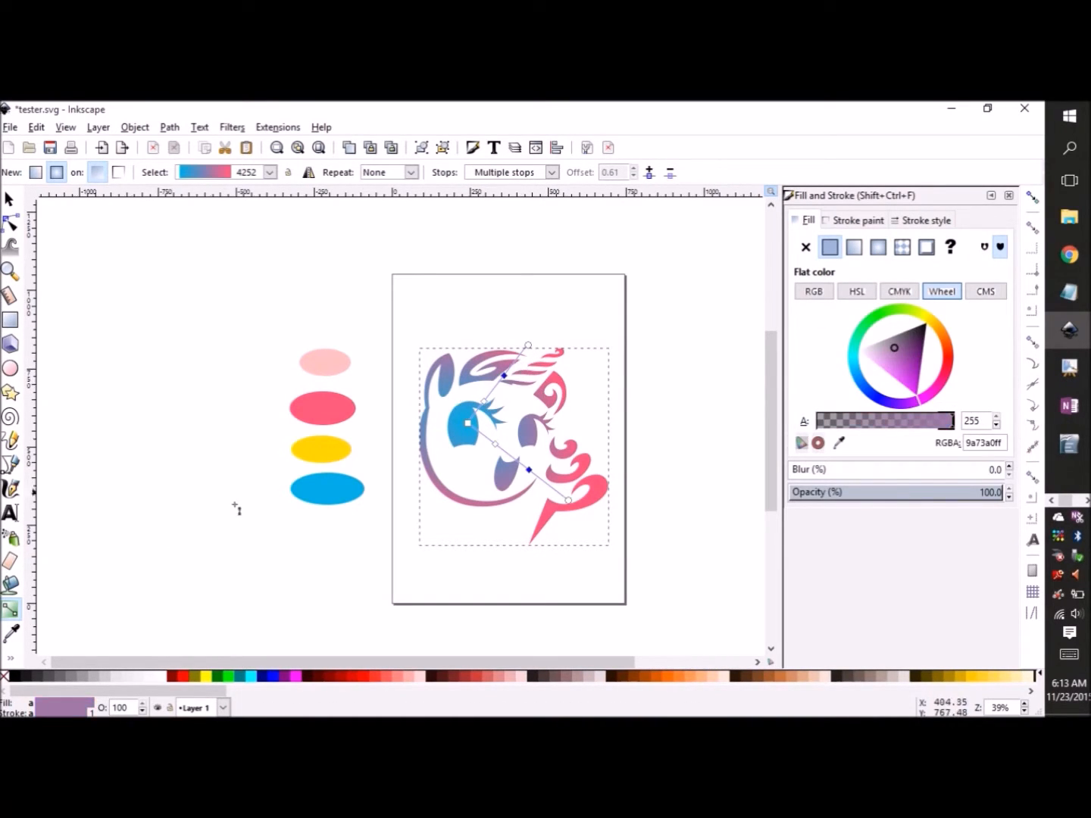
# Step: Color the gradient's center stop with the top ellipse's light pink and keep the second ellipse's pink on the outer stop
pyautogui.click(11, 633)
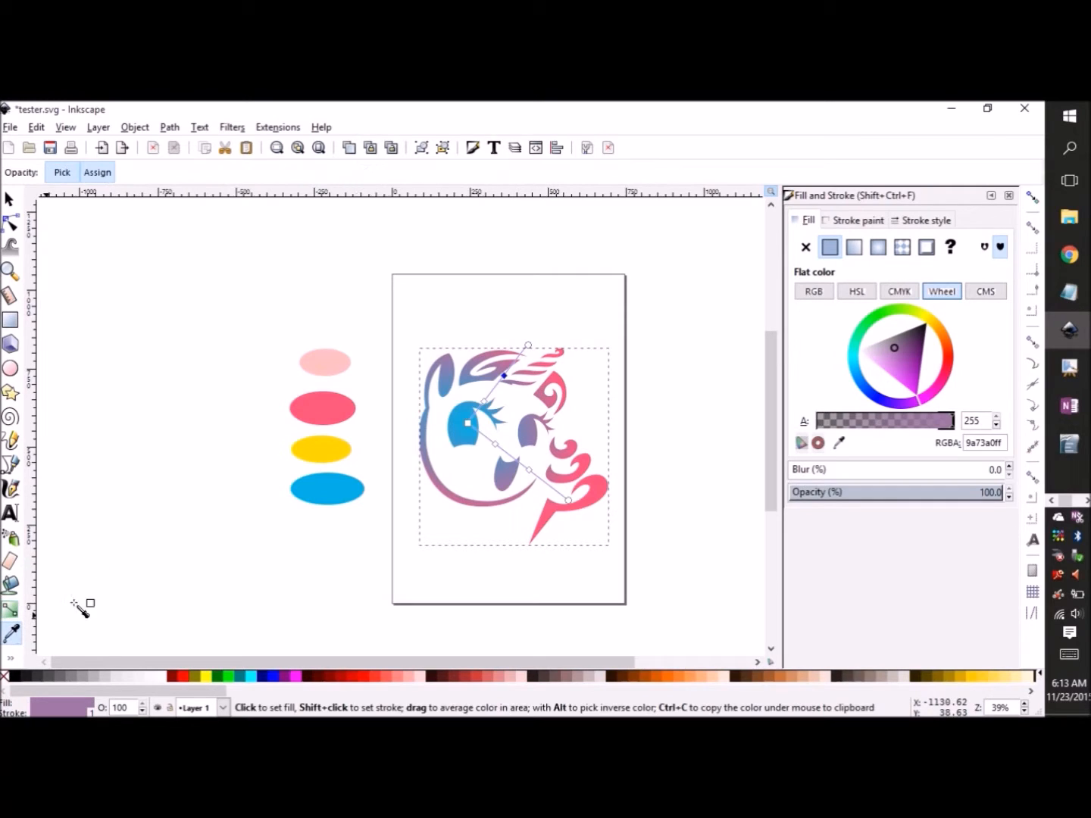
pyautogui.click(476, 418)
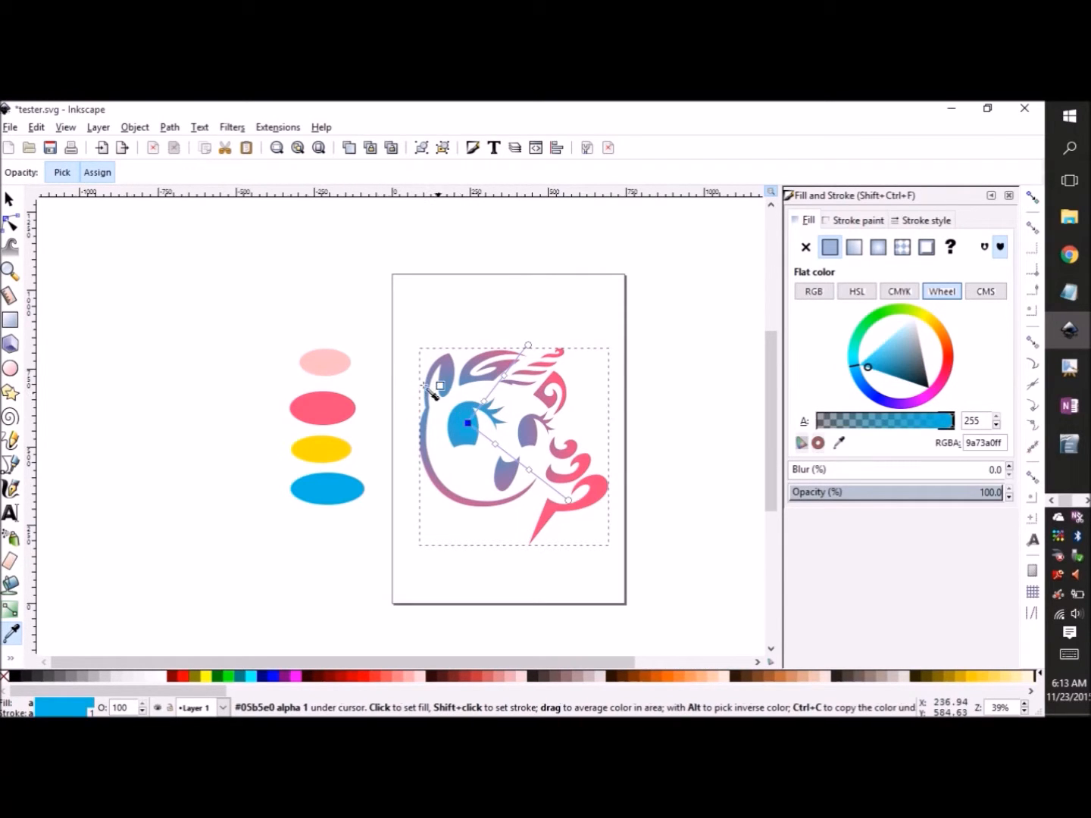
pyautogui.click(326, 367)
pyautogui.click(529, 345)
pyautogui.click(338, 407)
# Step: Color the inner intermediate stop with the lowest ellipse's blue and the outer intermediate stop with the third ellipse's yellow
pyautogui.click(484, 402)
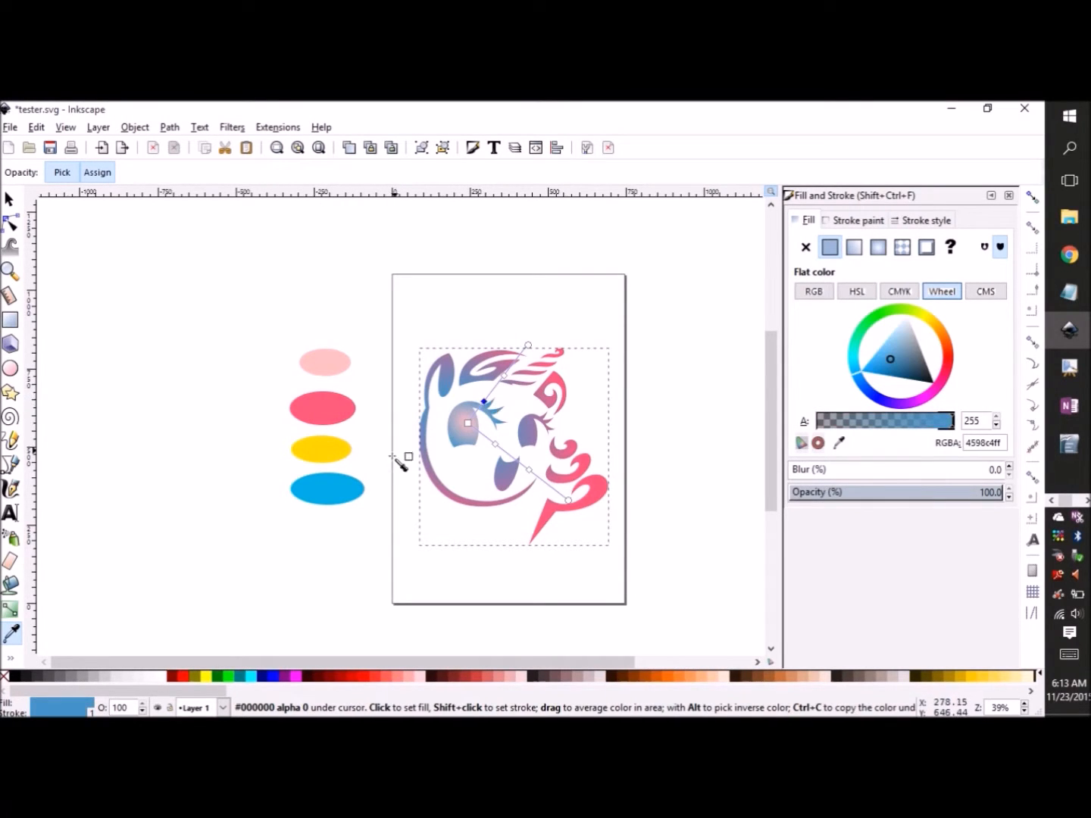
pyautogui.click(341, 452)
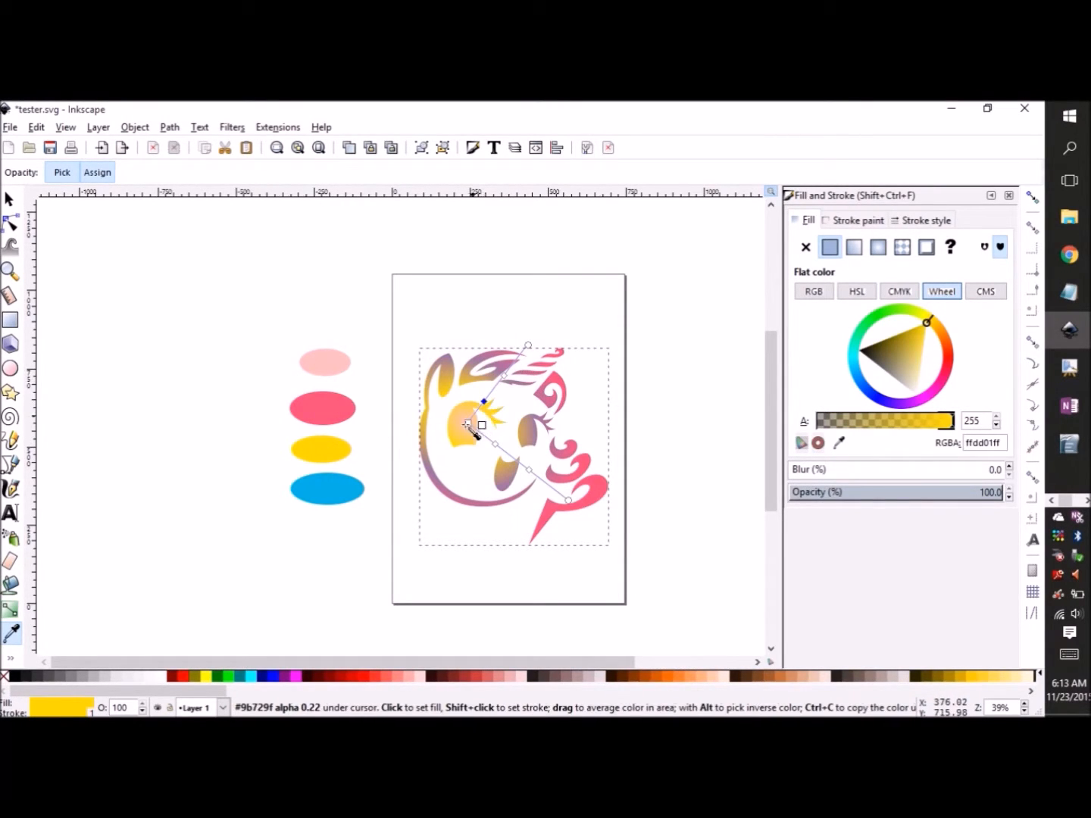
pyautogui.click(340, 489)
pyautogui.click(504, 376)
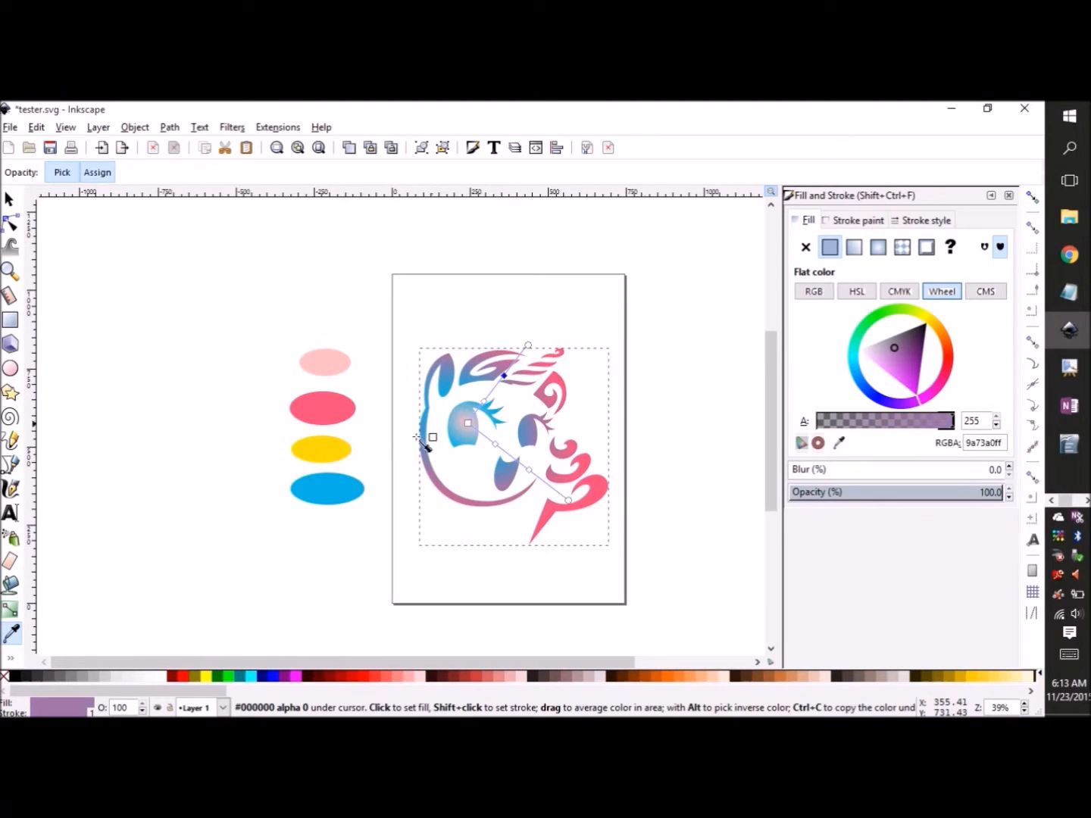
pyautogui.click(331, 450)
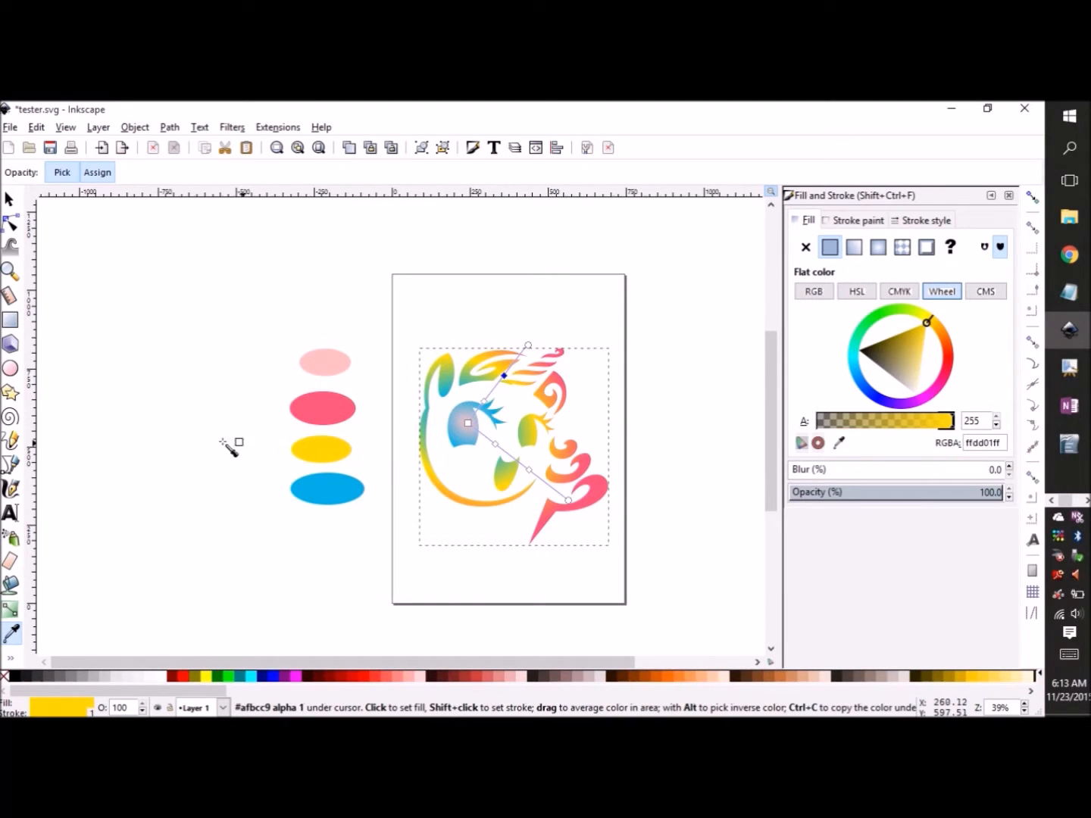
# Step: Add another stop near the gradient's center at an offset of about 0.15 and color it with the top ellipse's light pink
pyautogui.click(11, 610)
pyautogui.click(494, 413)
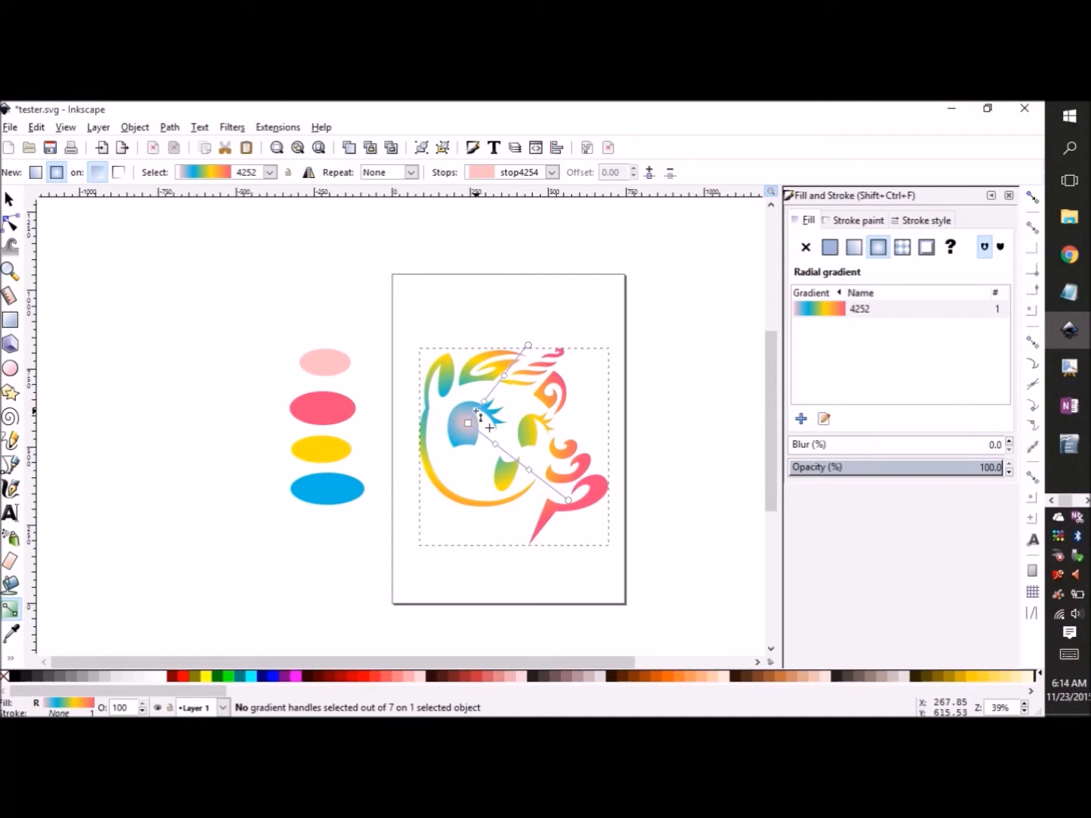
pyautogui.click(476, 411)
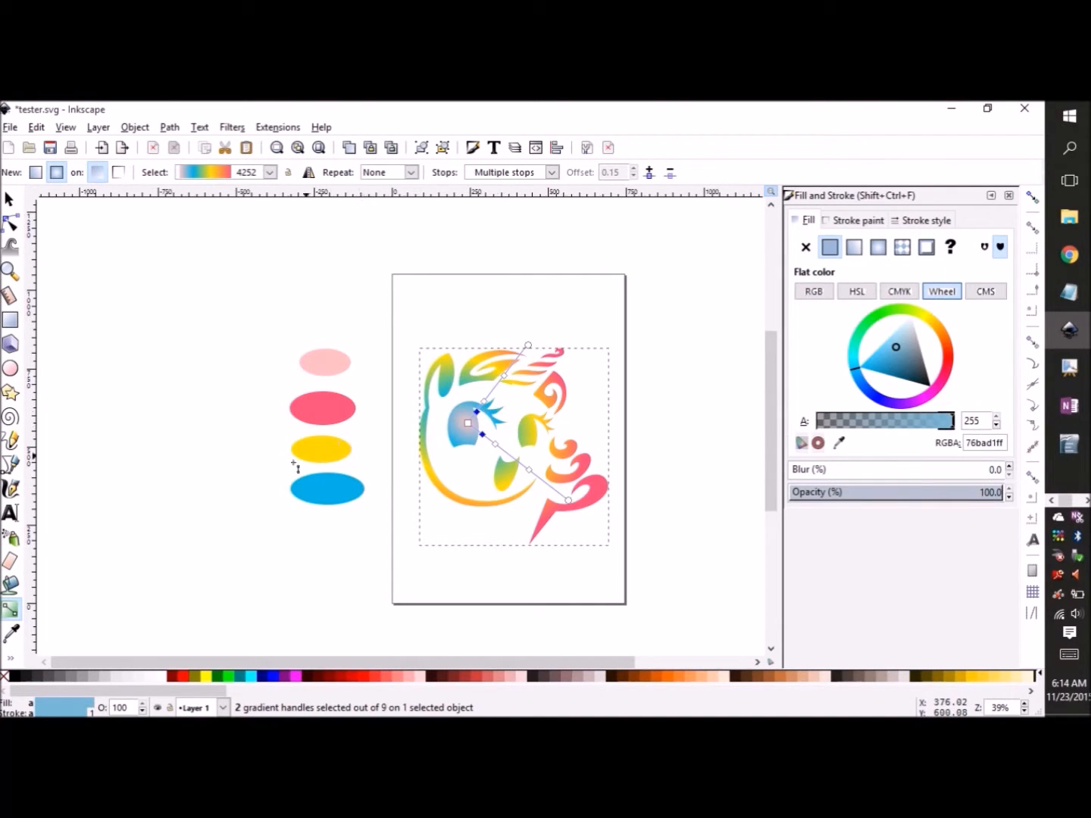
pyautogui.click(13, 634)
pyautogui.moveTo(323, 364); pyautogui.dragTo(379, 387)
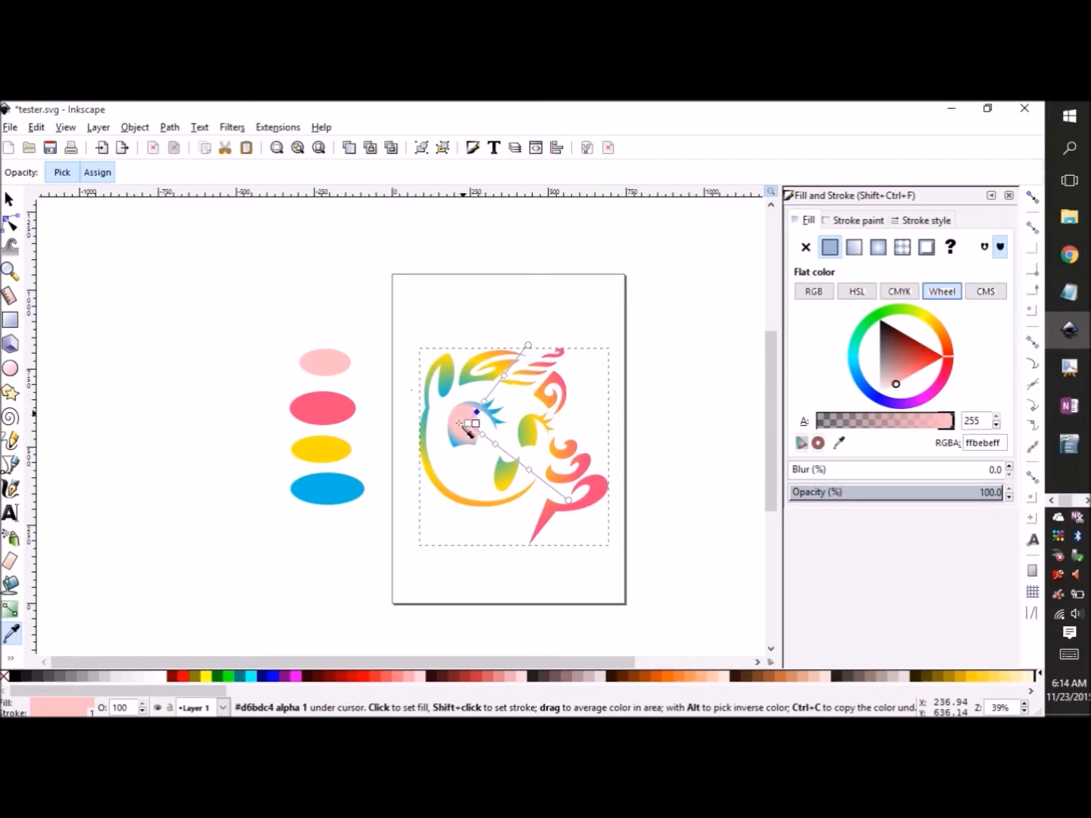
# Step: Move the gradient's center onto the lower mane curls and extend its radius handles to the cheek outline and just above the horn
pyautogui.click(11, 609)
pyautogui.moveTo(516, 366)
pyautogui.mouseDown()
pyautogui.moveTo(527, 346)
pyautogui.moveTo(515, 354)
pyautogui.mouseUp()
pyautogui.moveTo(586, 494); pyautogui.dragTo(570, 490)
pyautogui.moveTo(468, 422); pyautogui.dragTo(560, 481)
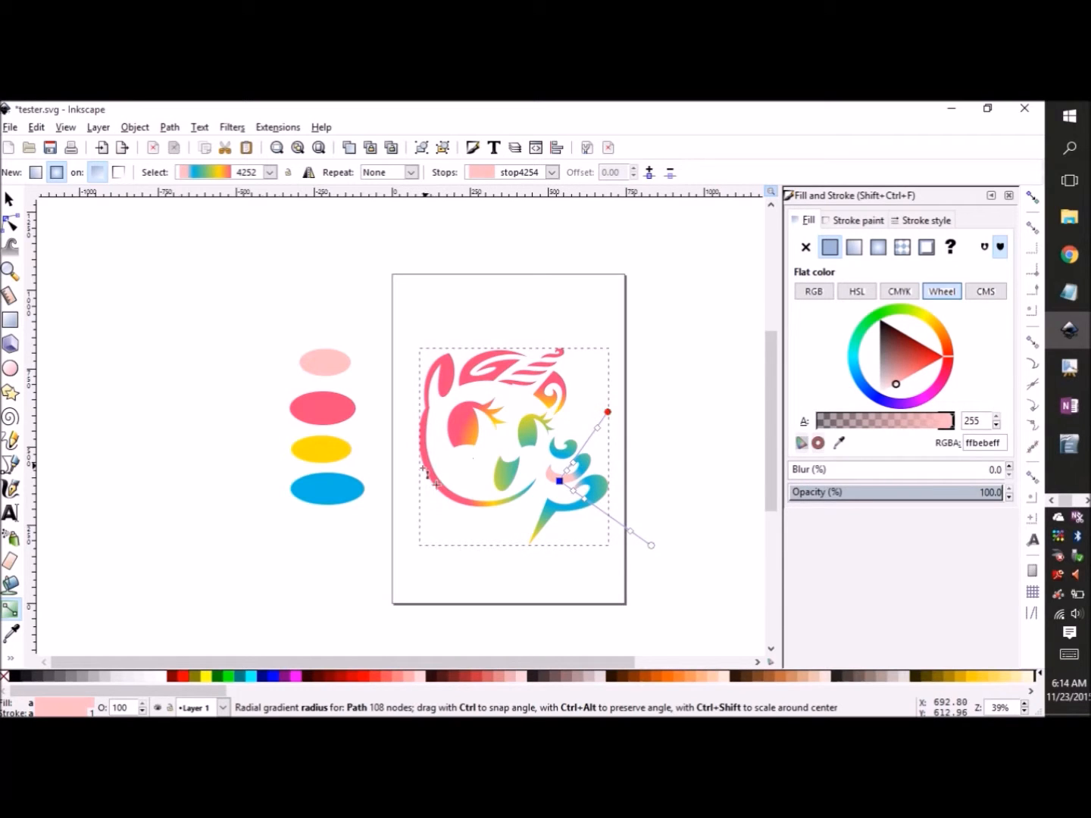
pyautogui.moveTo(422, 468); pyautogui.dragTo(420, 466)
pyautogui.moveTo(576, 372); pyautogui.dragTo(574, 342)
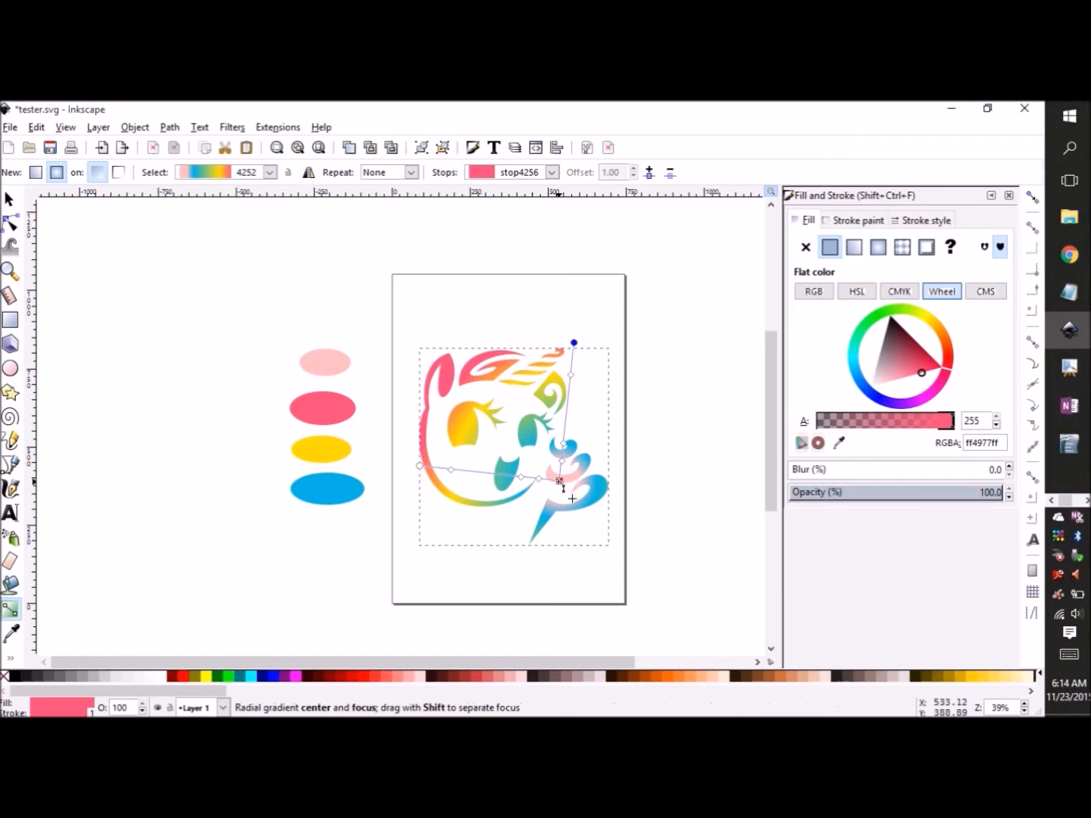
# Step: Recenter the gradient beside the chin, adjust both radius handles, and slide the blue stop to offset 0.59 and the light pink stop to 0.26
pyautogui.moveTo(560, 481); pyautogui.dragTo(534, 482)
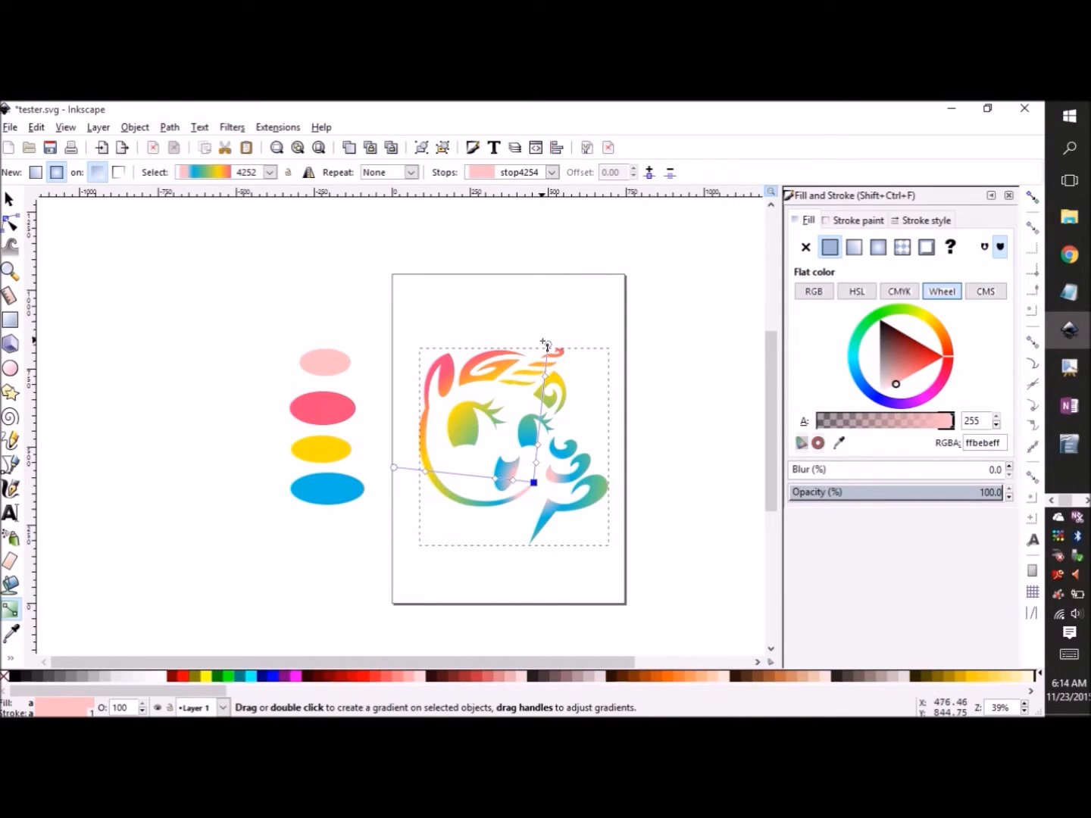
pyautogui.moveTo(554, 351); pyautogui.dragTo(554, 354)
pyautogui.moveTo(394, 469); pyautogui.dragTo(412, 468)
pyautogui.moveTo(507, 480)
pyautogui.mouseDown()
pyautogui.moveTo(462, 475)
pyautogui.moveTo(499, 479)
pyautogui.mouseUp()
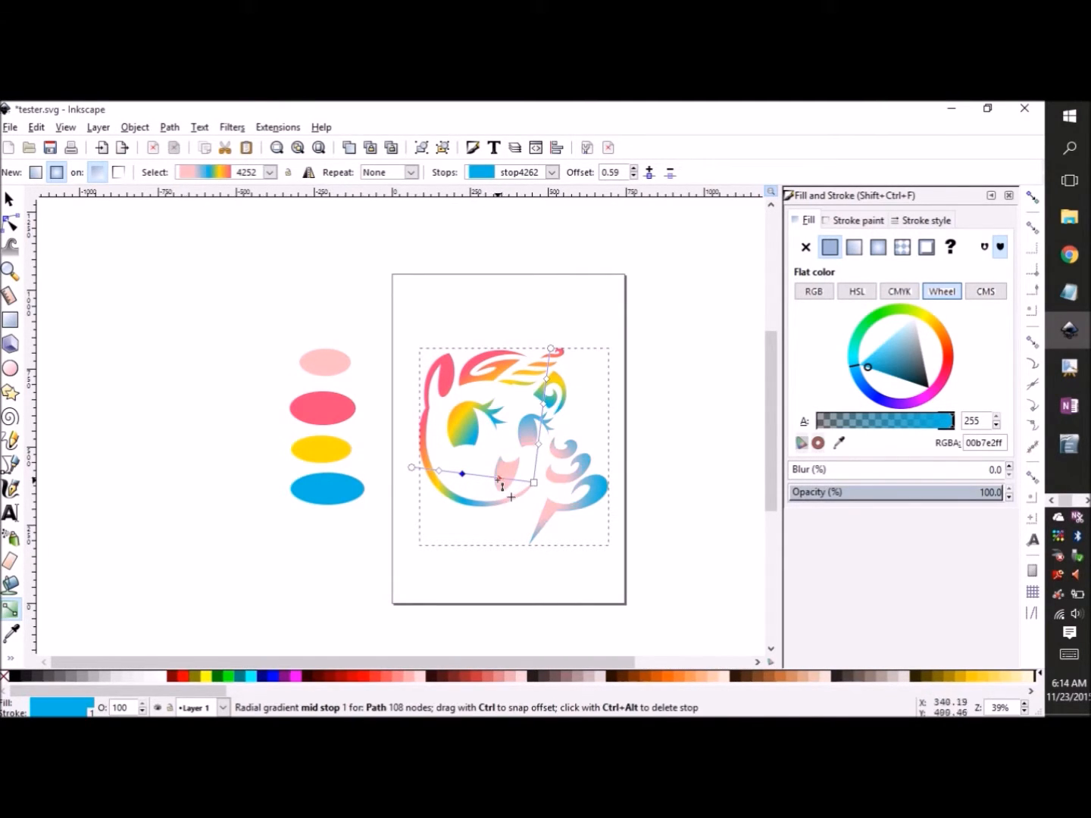
pyautogui.click(588, 346)
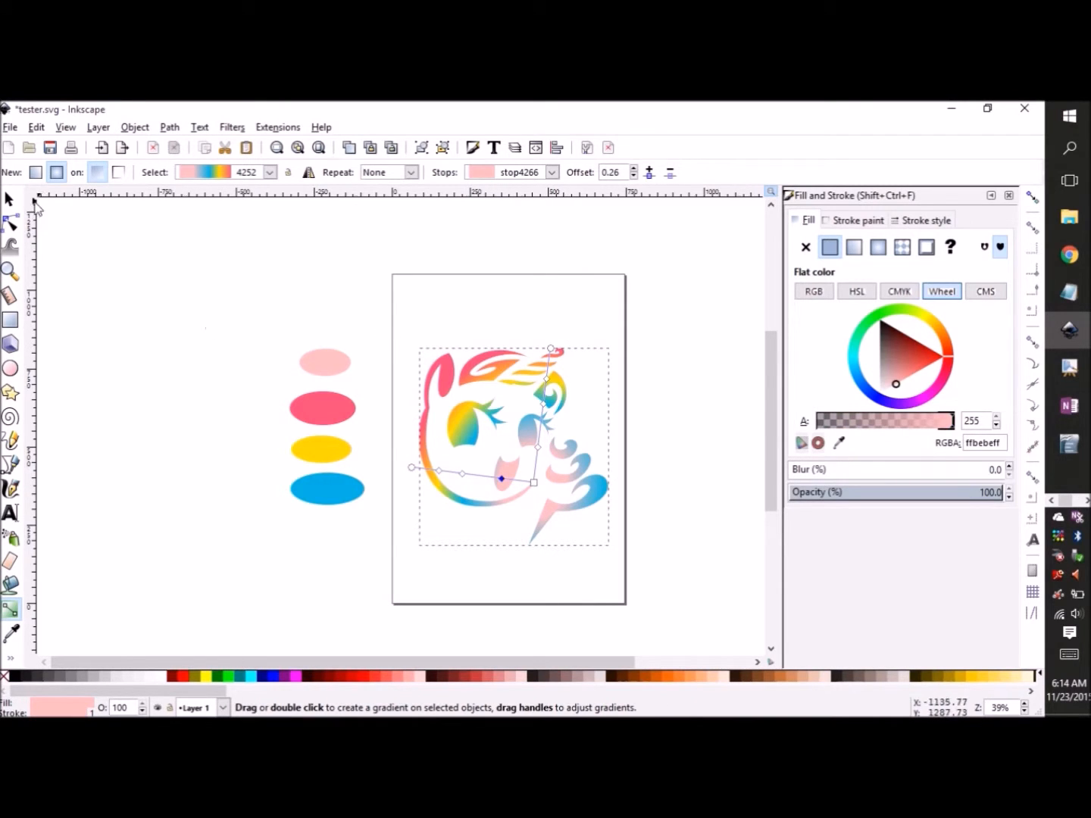
# Step: Undo the gradient coloring, separate the united black pony path into its individual shapes, and clear the selection
pyautogui.click(9, 199)
pyautogui.click(156, 243)
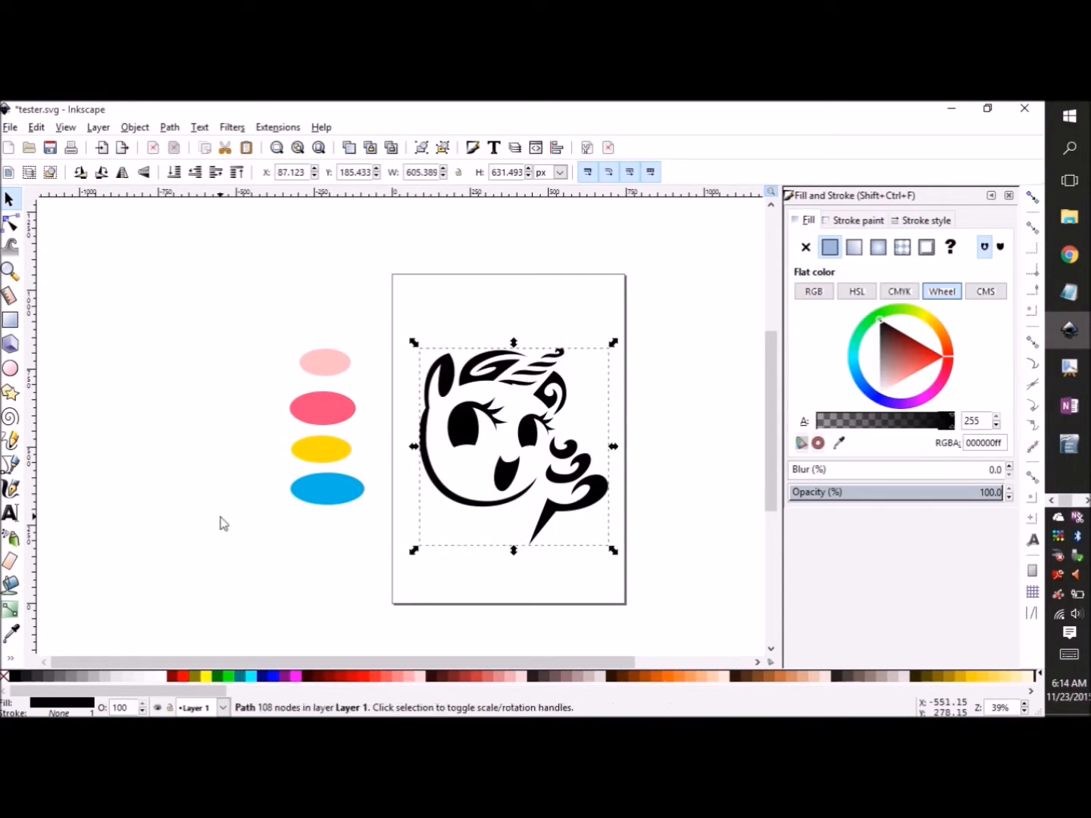
pyautogui.hotkey('ctrl', 'shift', 'k')
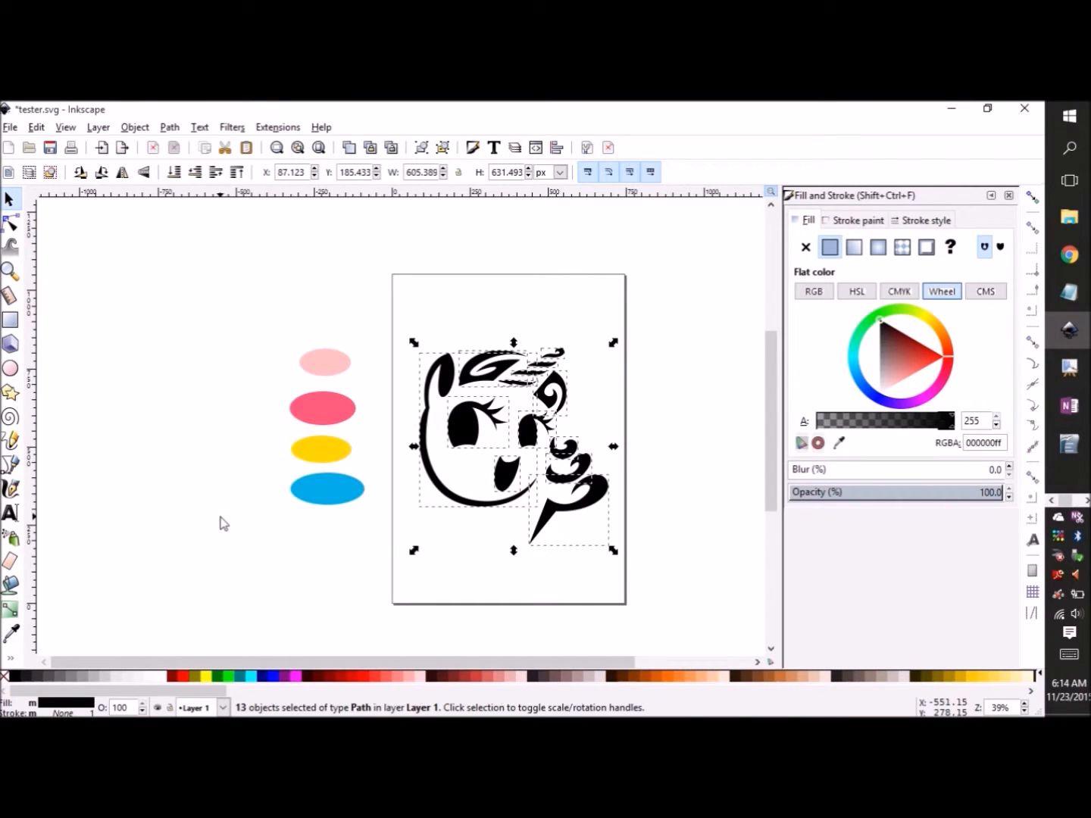
pyautogui.click(447, 317)
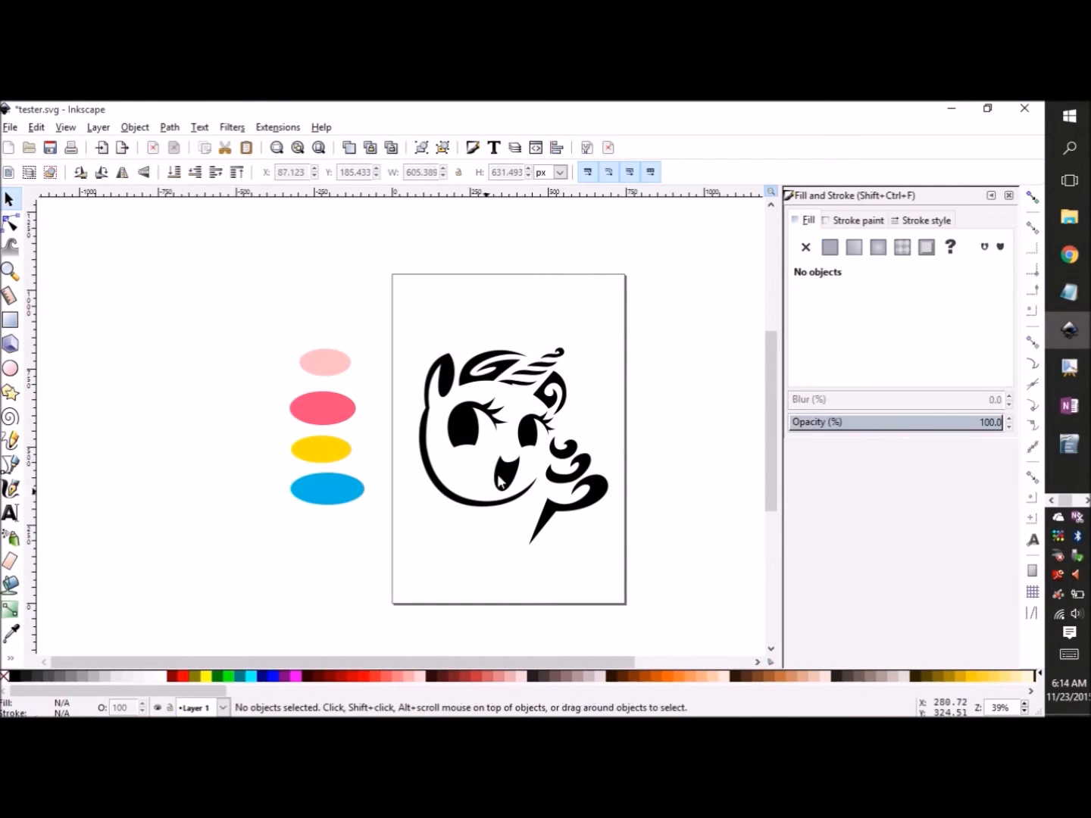
# Step: Select the upper mane piece, the curl behind the horn and the lower mane curls, and unite them into one path
pyautogui.click(489, 378)
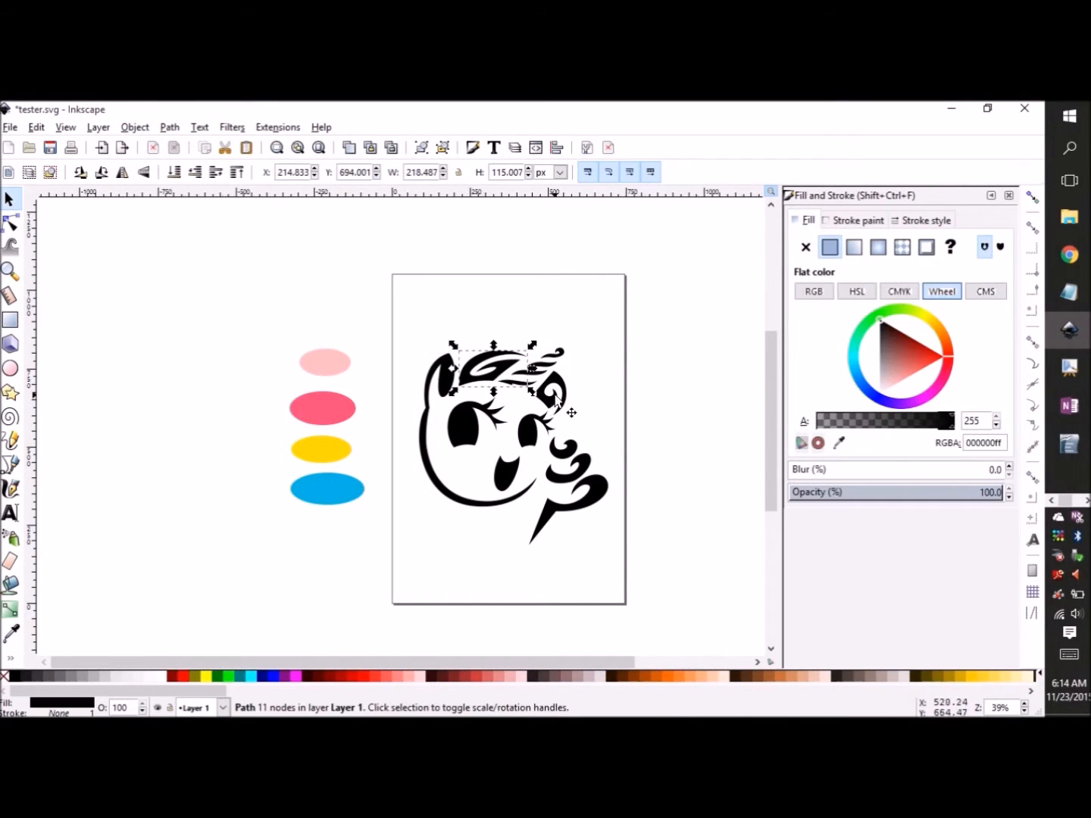
pyautogui.keyDown('shift'); pyautogui.click(556, 394); pyautogui.keyUp('shift')
pyautogui.moveTo(644, 432); pyautogui.dragTo(527, 557)
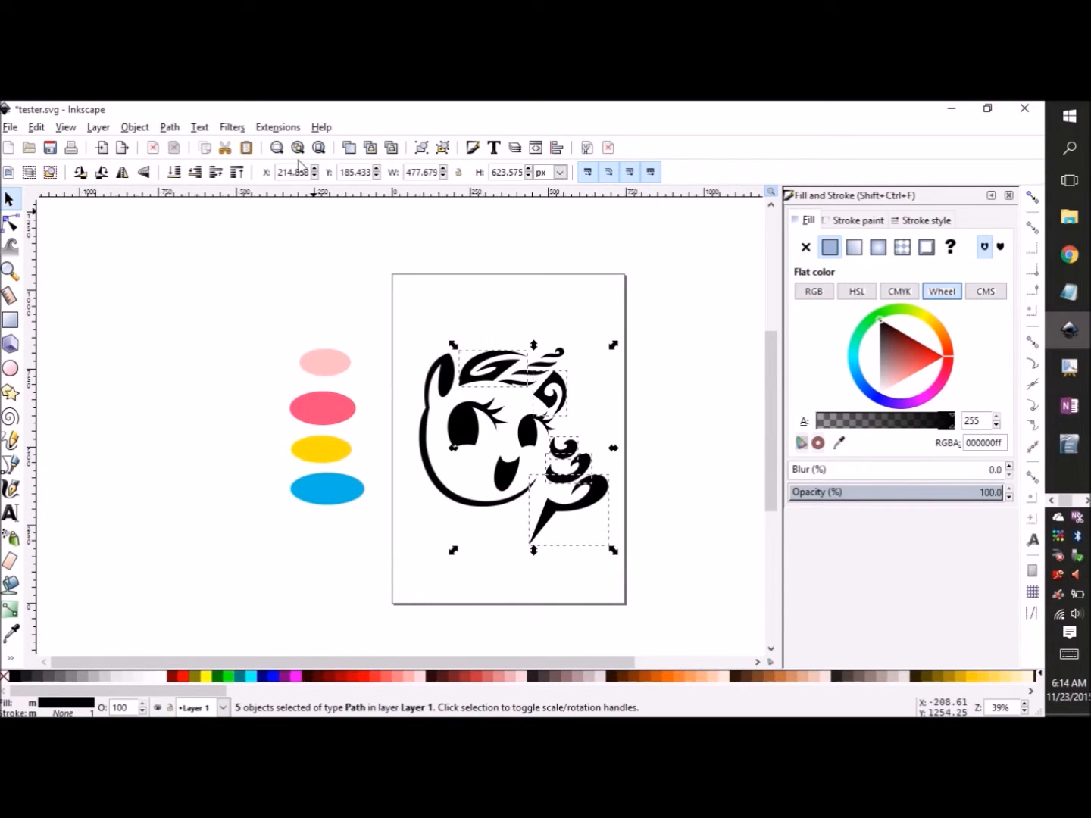
pyautogui.click(170, 127)
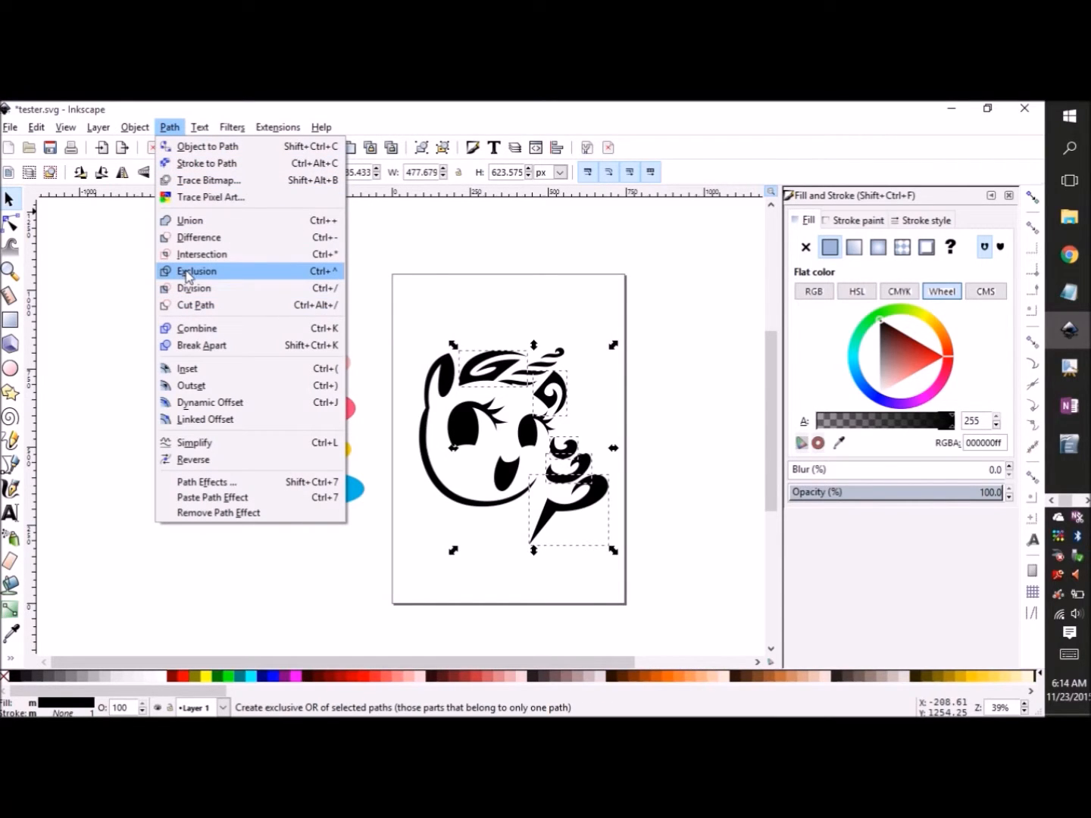
pyautogui.click(188, 222)
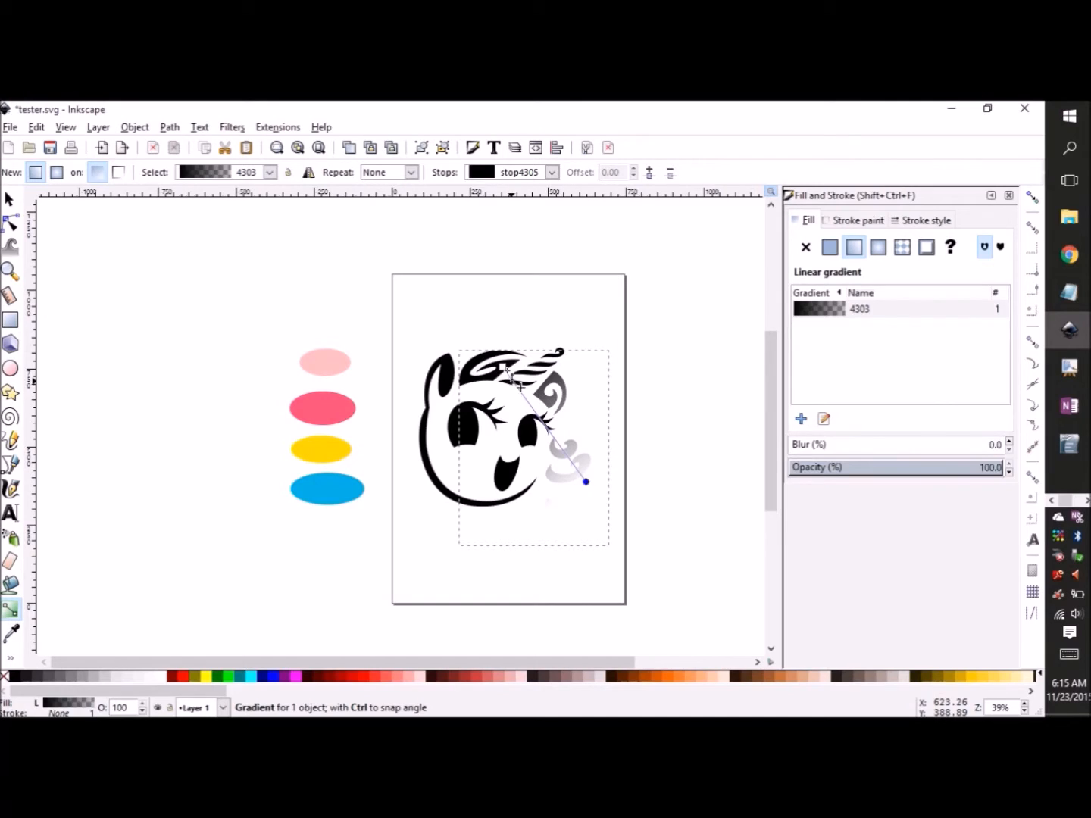
# Step: Run a linear gradient from the front of the mane to the lower curls and add stops at about 0.11, midway and 0.86
pyautogui.moveTo(509, 374); pyautogui.dragTo(473, 364)
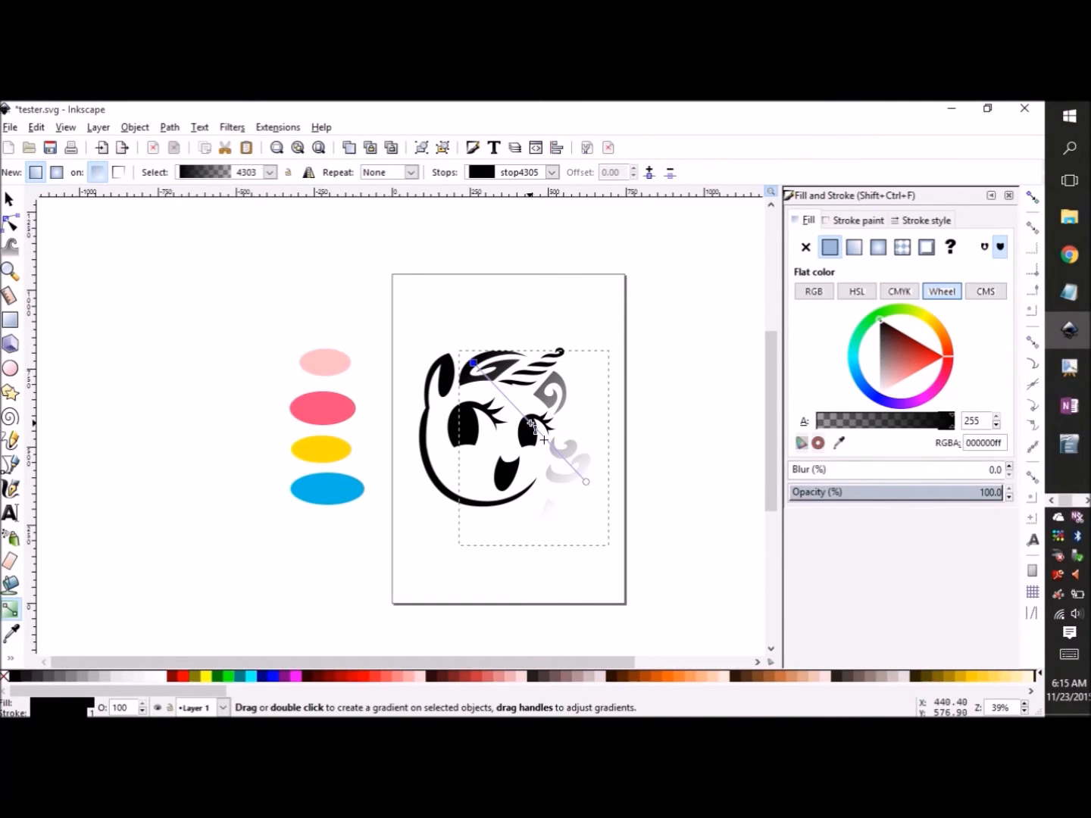
pyautogui.click(650, 377)
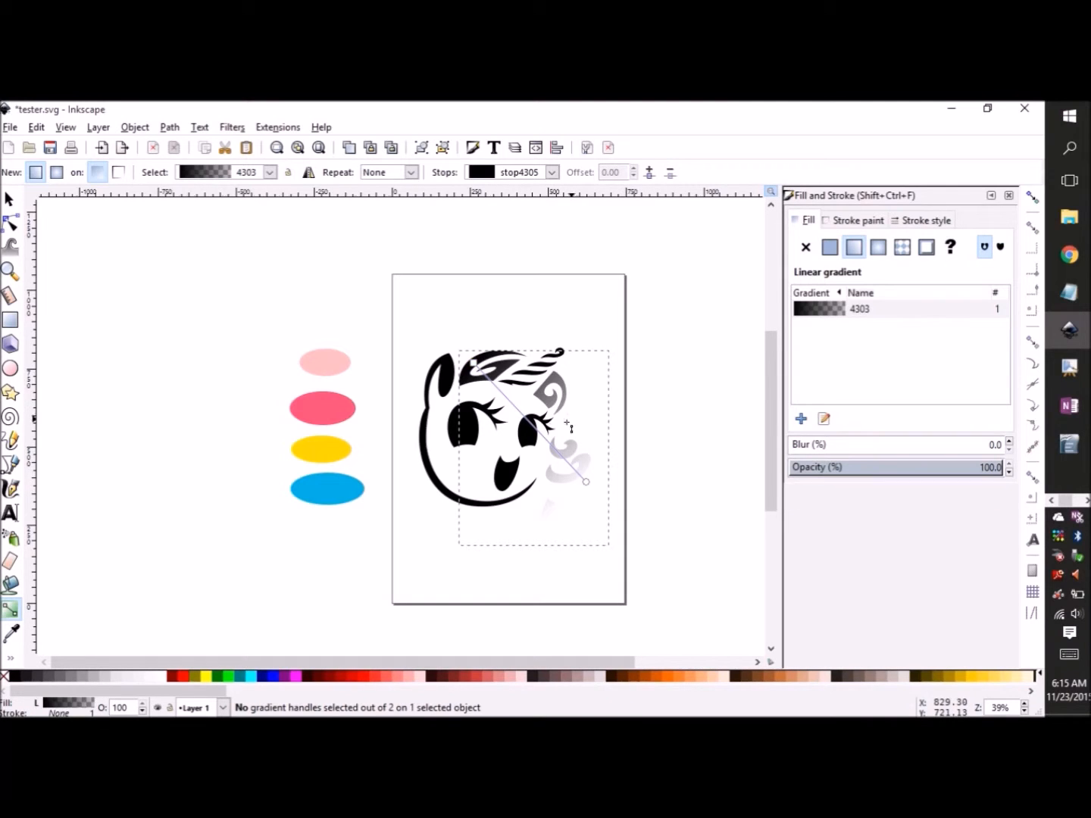
pyautogui.doubleClick(526, 419)
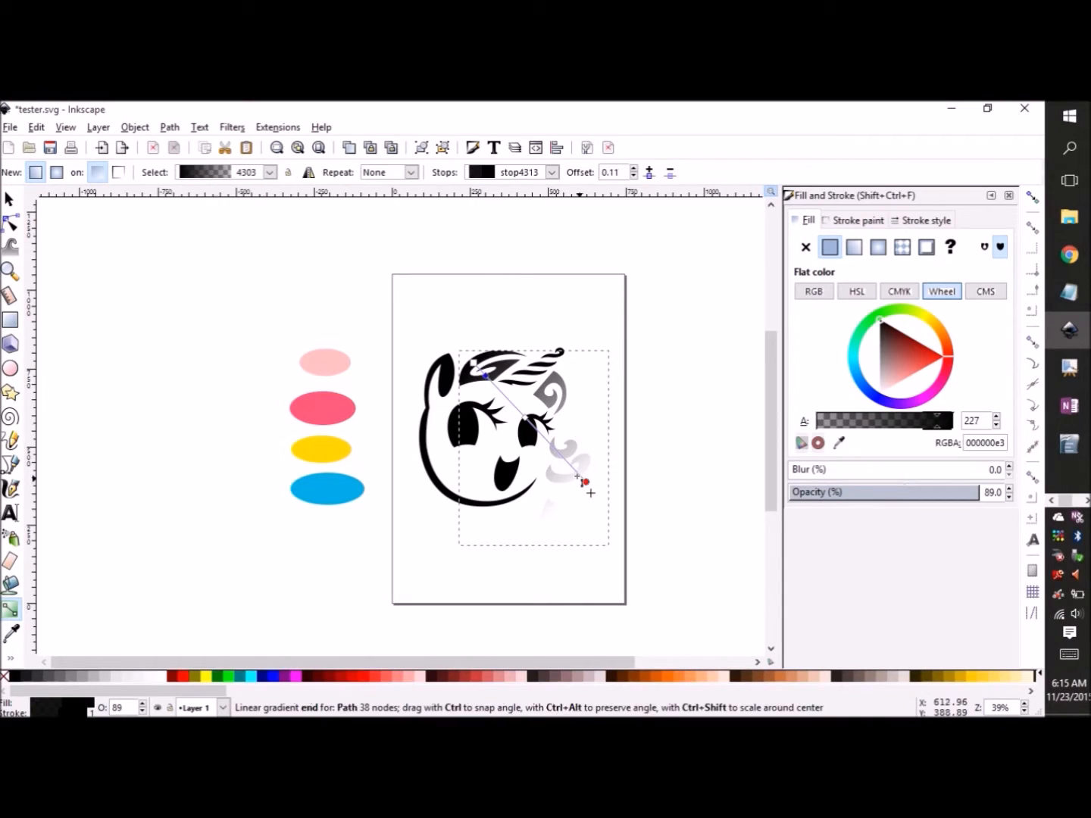
pyautogui.doubleClick(572, 466)
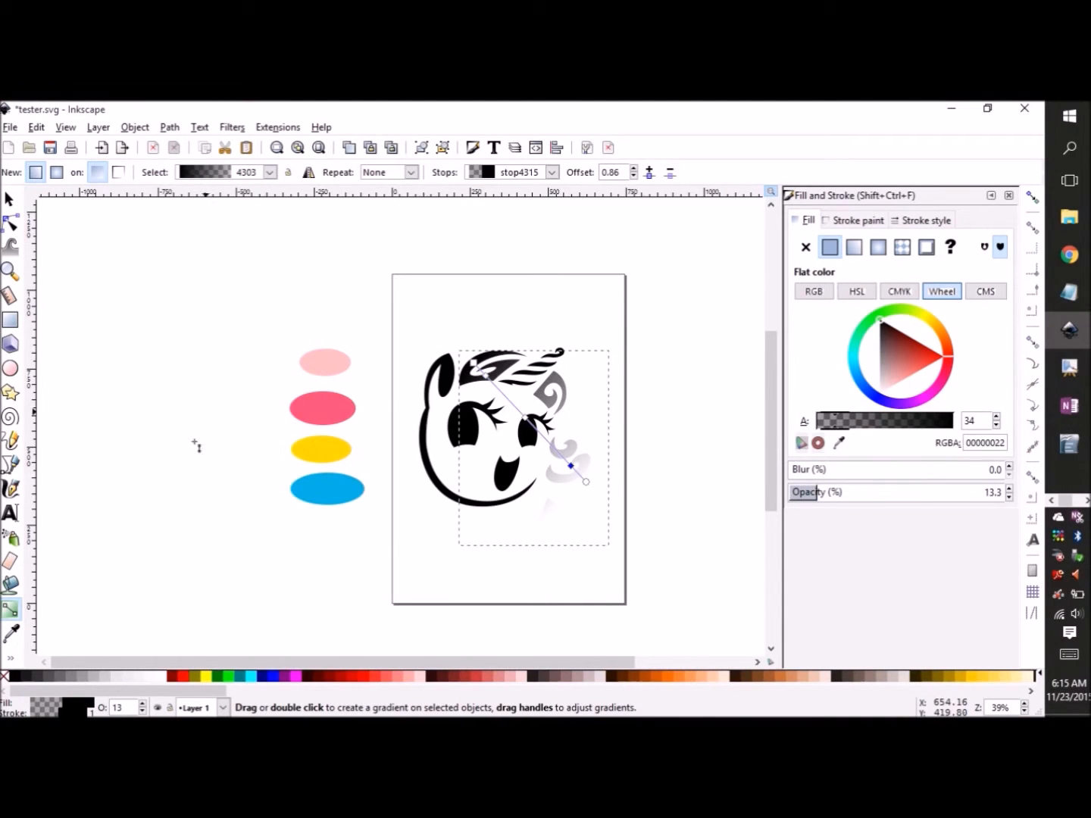
# Step: Color the mane gradient's start and 0.11 stops with the palette blue and its middle stop with the palette yellow
pyautogui.click(10, 633)
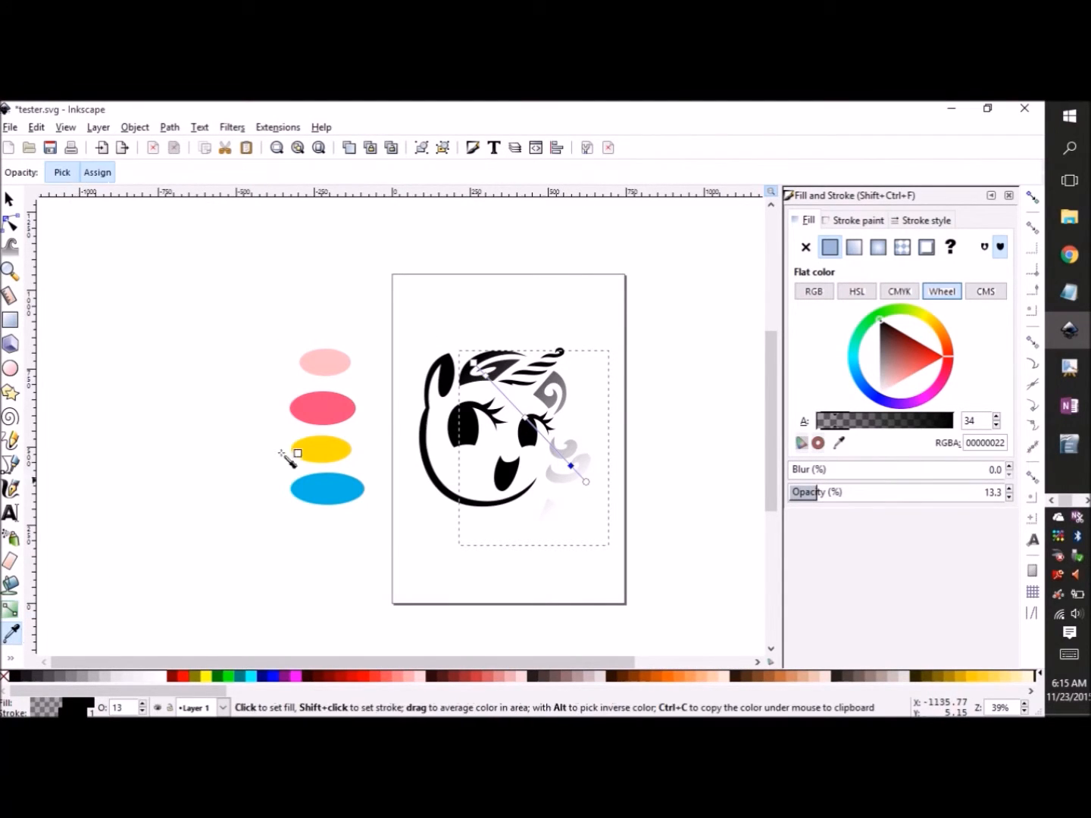
pyautogui.click(475, 365)
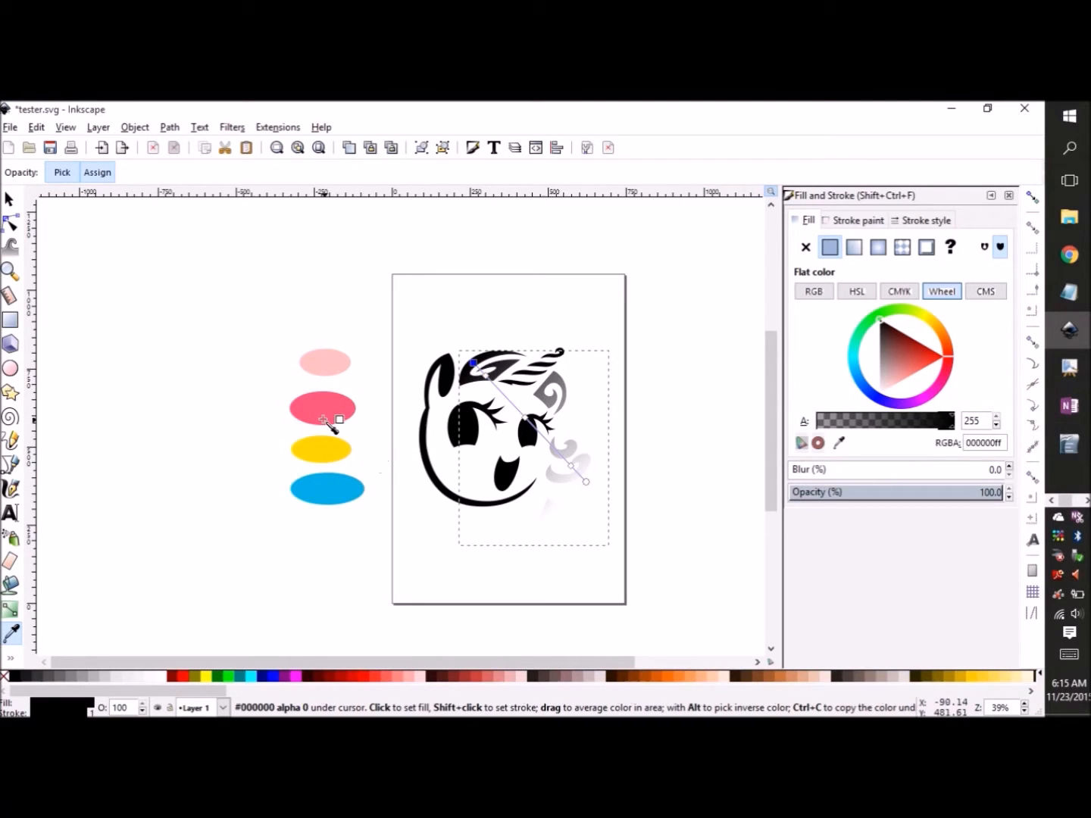
pyautogui.click(342, 487)
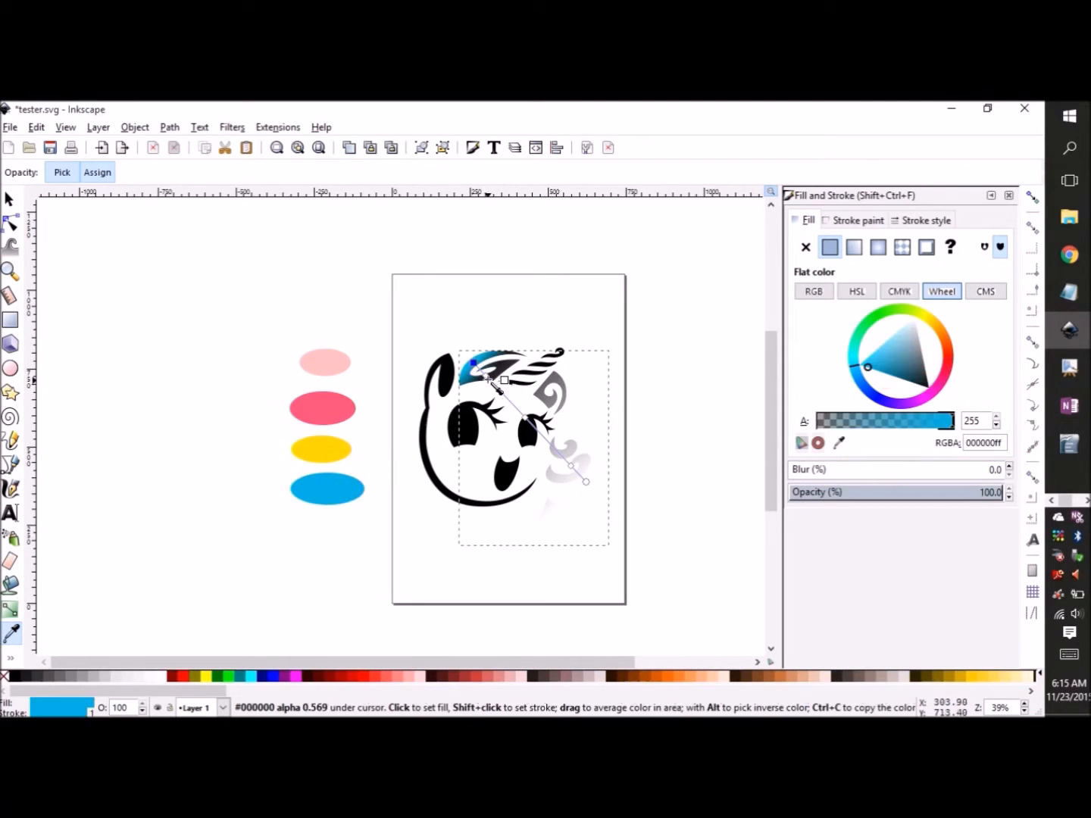
pyautogui.click(345, 489)
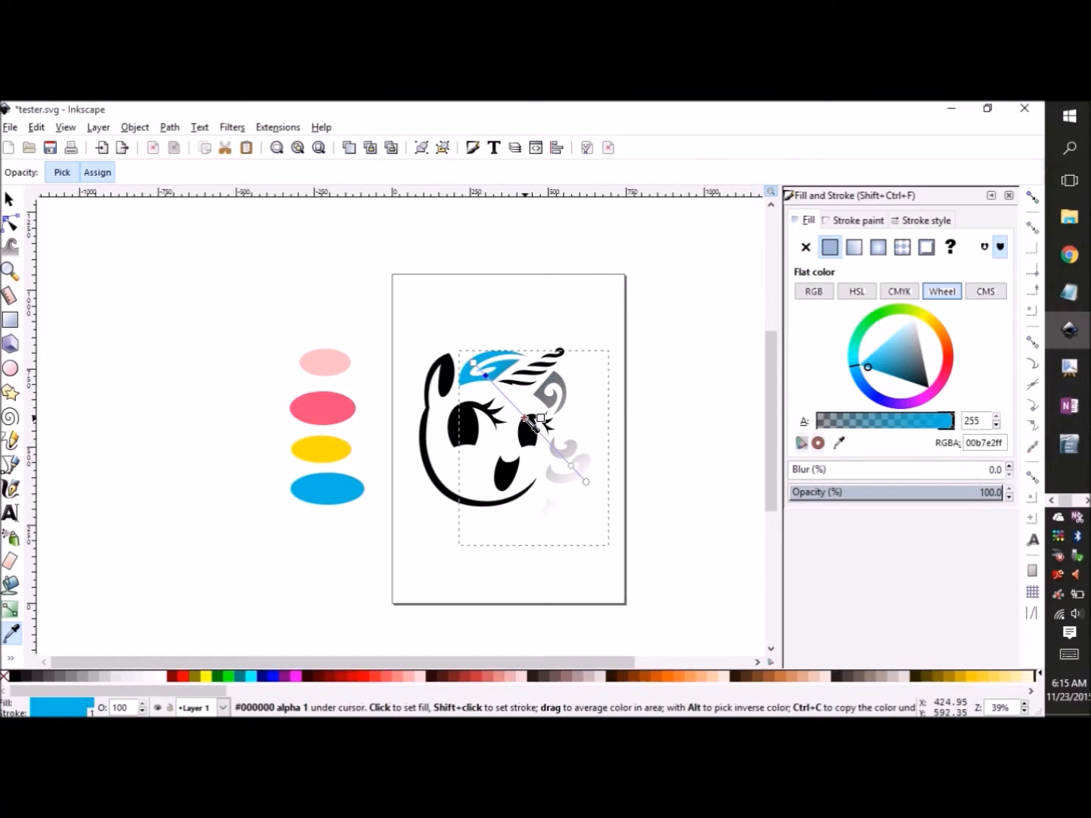
pyautogui.click(350, 455)
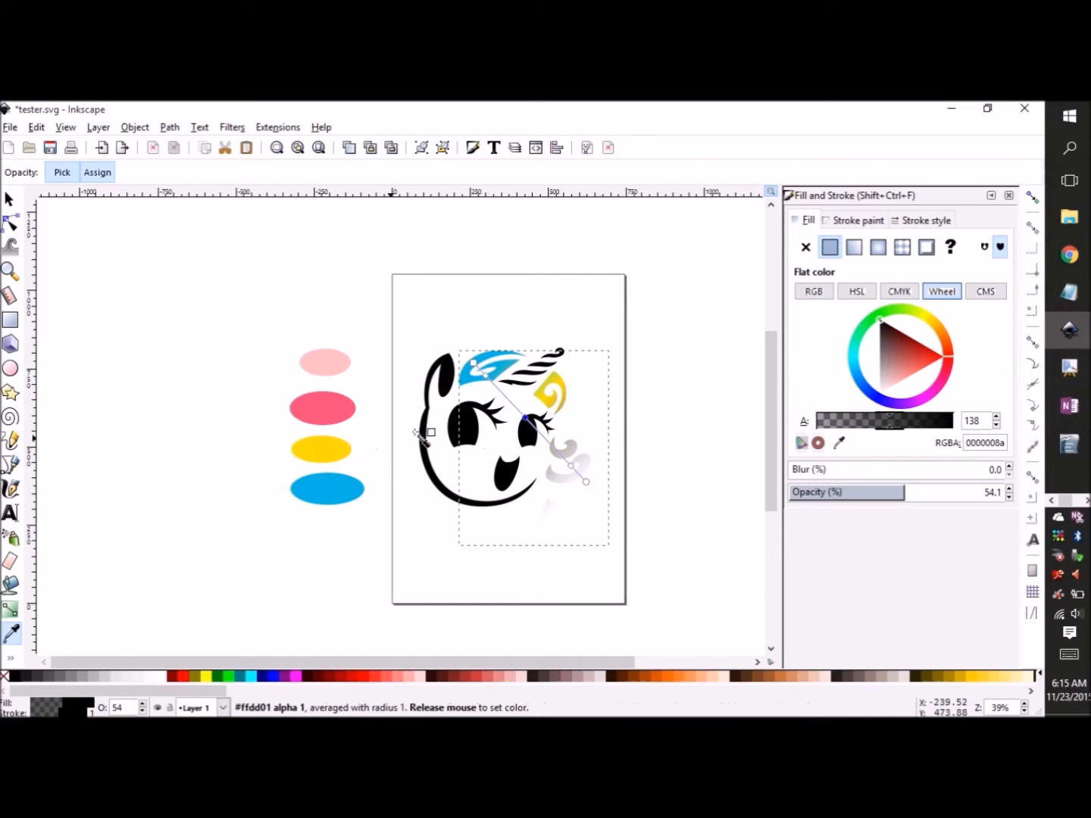
# Step: Color the mane gradient's 0.86 stop and end stop with the second ellipse's deep pink
pyautogui.click(584, 476)
pyautogui.moveTo(345, 415); pyautogui.dragTo(598, 479)
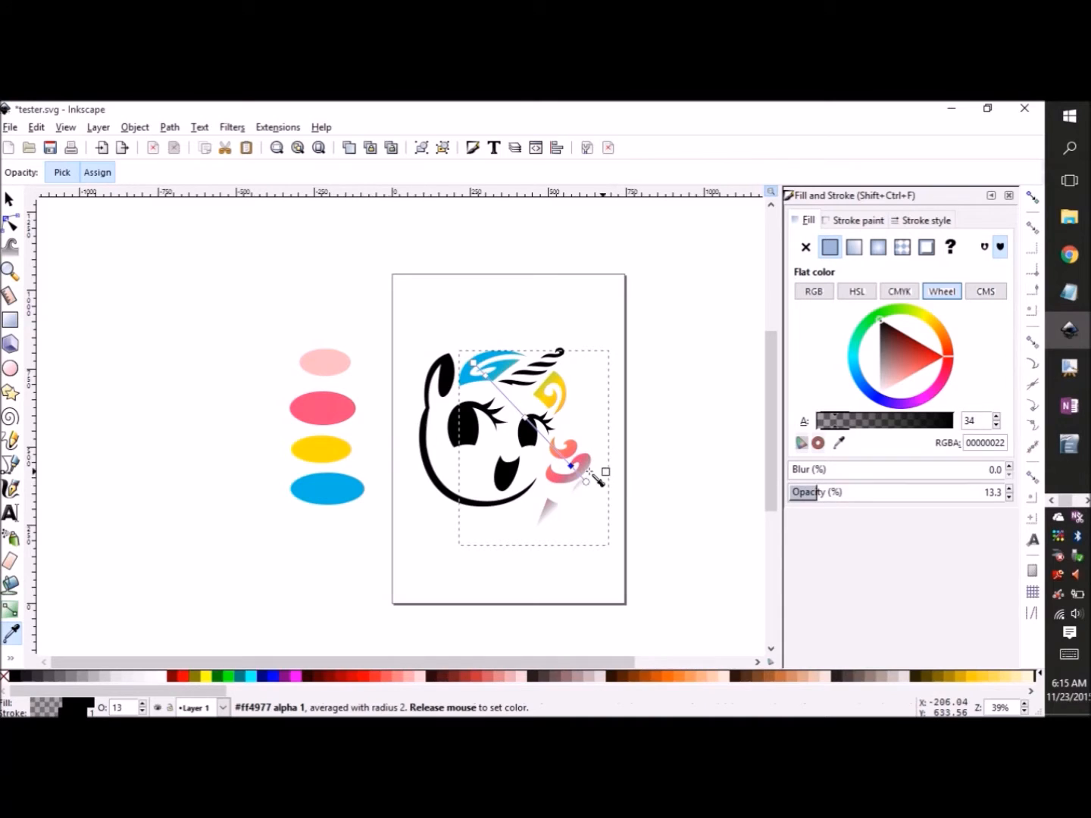
pyautogui.click(586, 482)
pyautogui.click(318, 414)
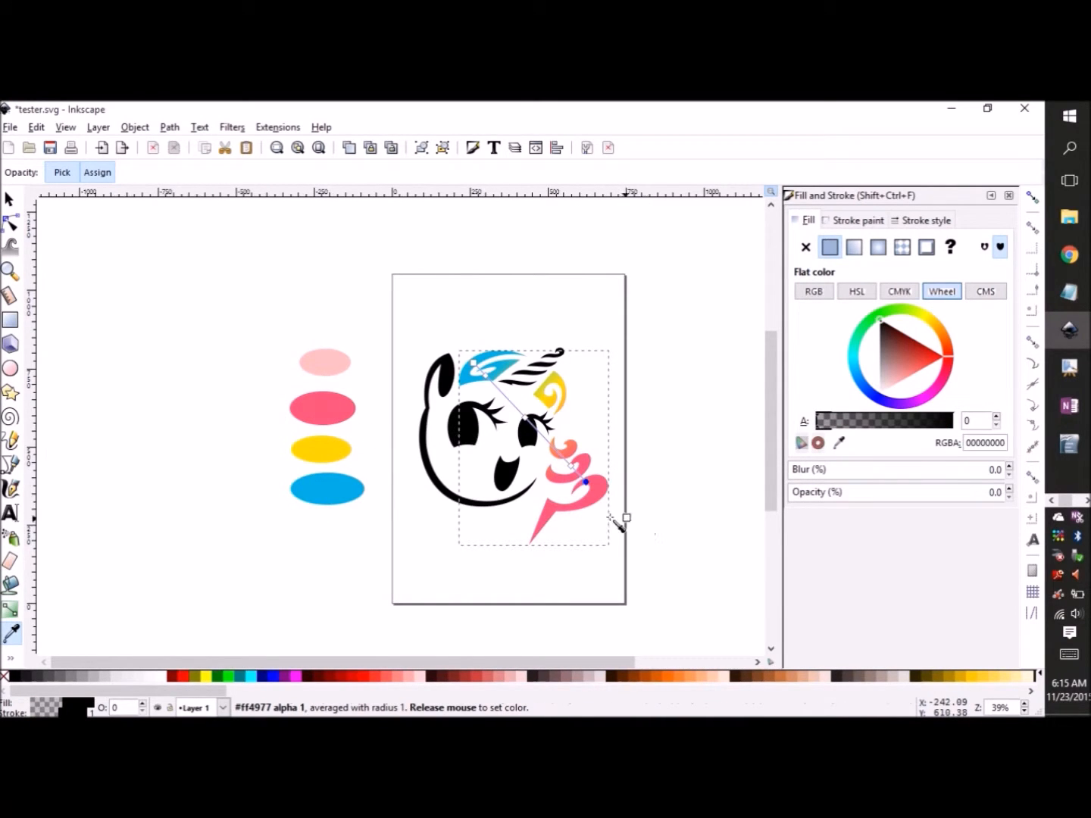
# Step: Extend the mane gradient's end beside the lowest curl, slide the second blue stop further along, and set the yellow stop at offset 0.43
pyautogui.click(12, 608)
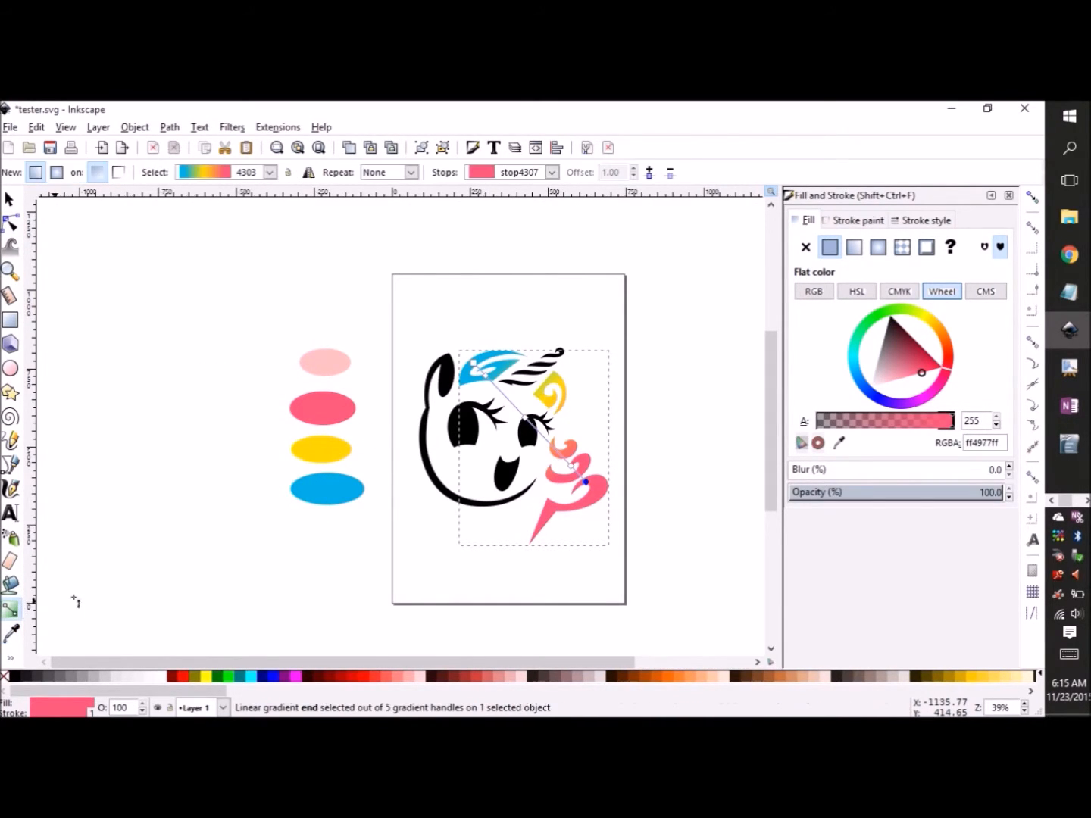
pyautogui.moveTo(607, 516); pyautogui.dragTo(608, 533)
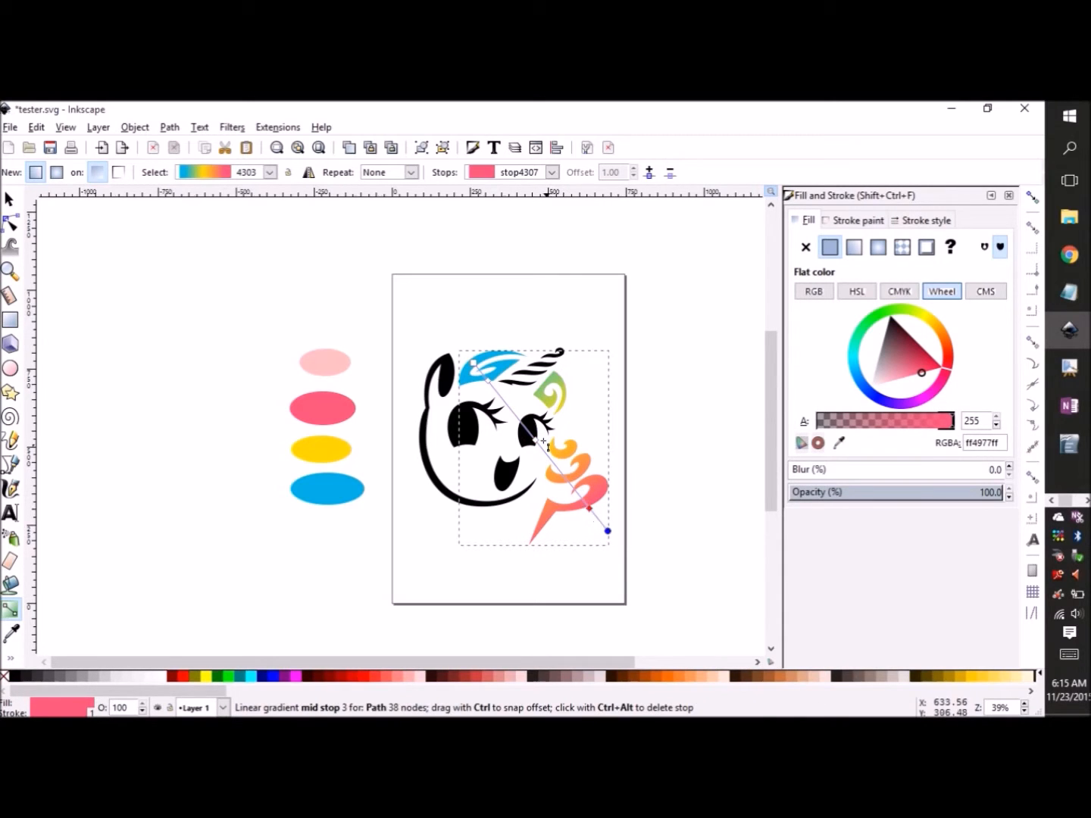
pyautogui.click(498, 392)
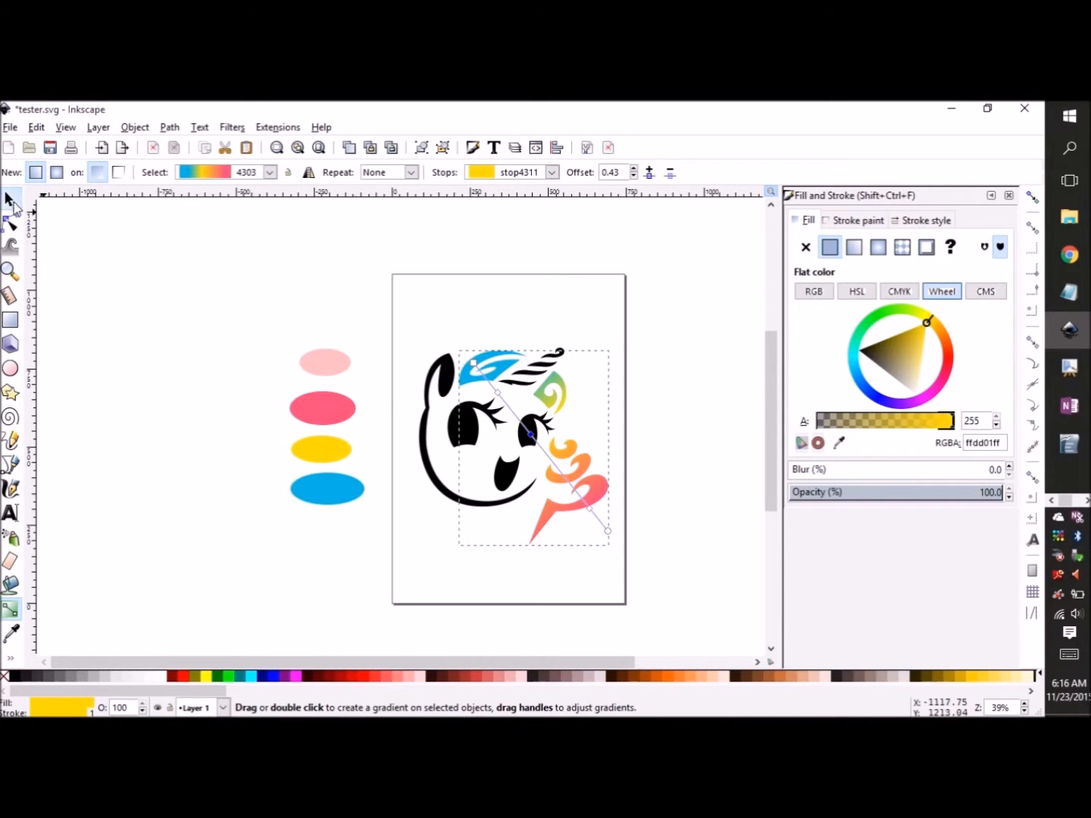
# Step: Select both of the pony's eyes and unite them into one path
pyautogui.click(9, 200)
pyautogui.keyDown('ctrl'); pyautogui.click(540, 449); pyautogui.keyUp('ctrl')
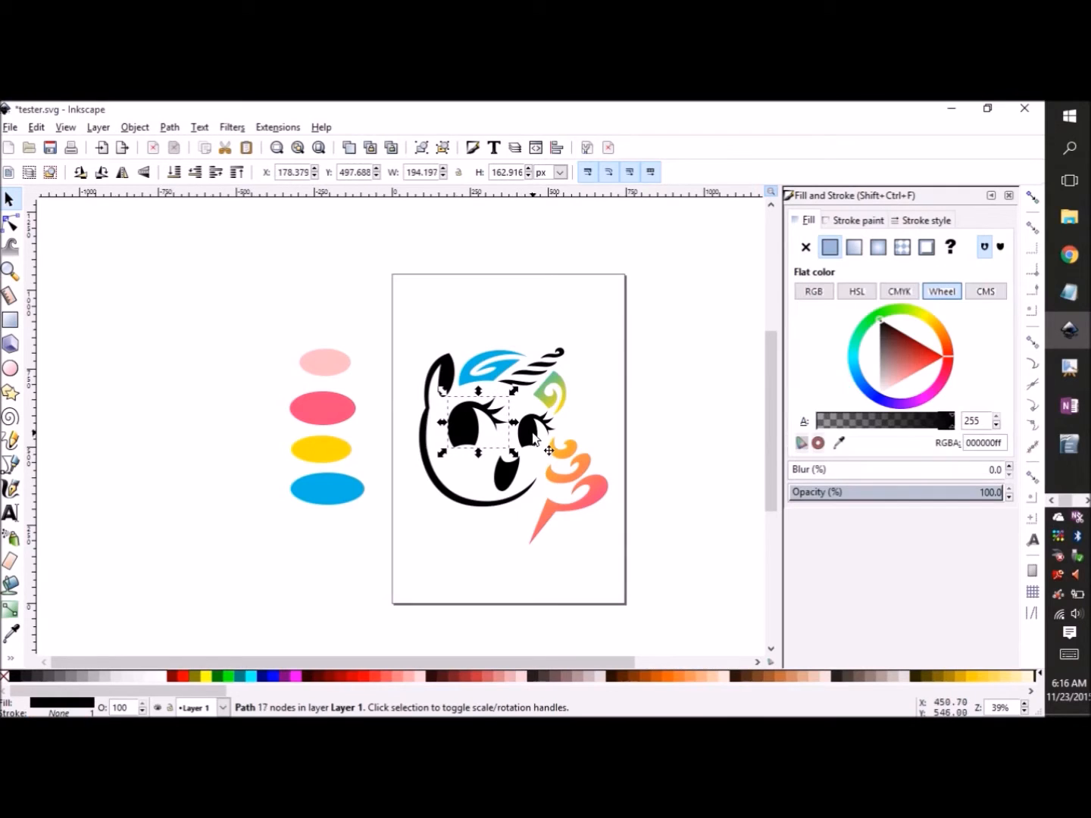
pyautogui.keyDown('shift'); pyautogui.click(558, 449); pyautogui.keyUp('shift')
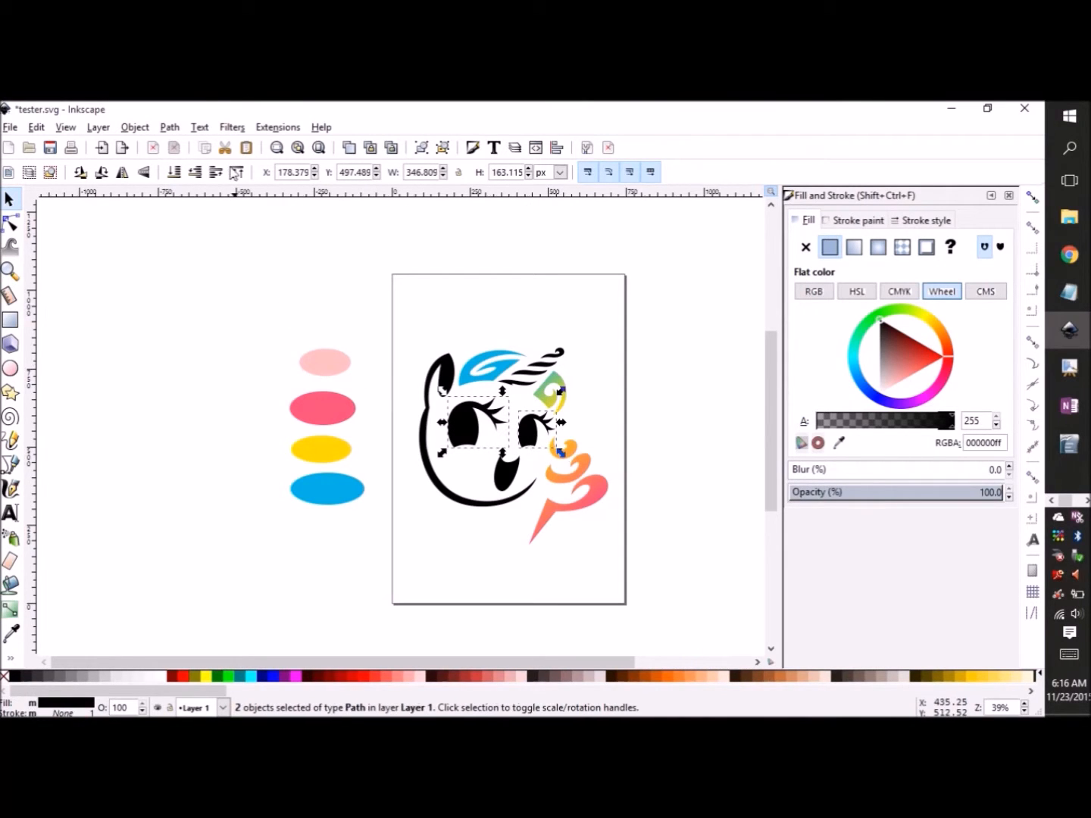
pyautogui.click(170, 128)
pyautogui.click(190, 221)
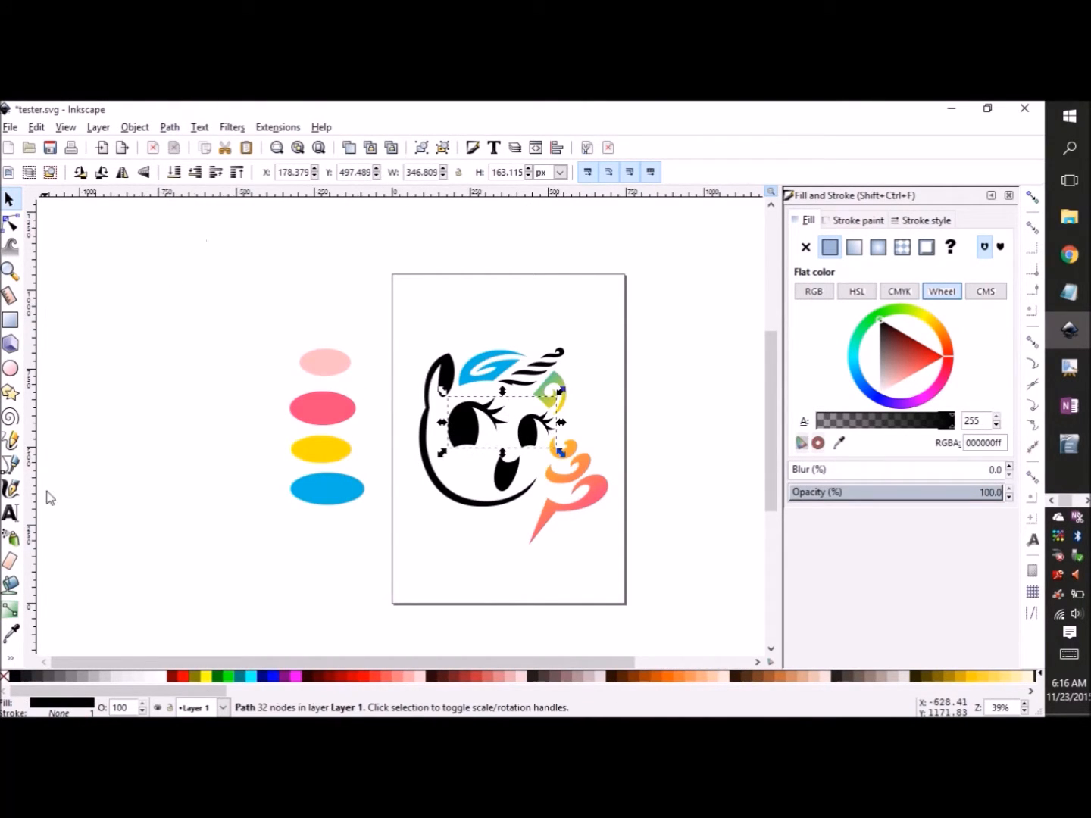
# Step: Apply a vertical linear gradient down the united eyes, with palette blue at its lower end and deep pink at its upper start
pyautogui.click(10, 607)
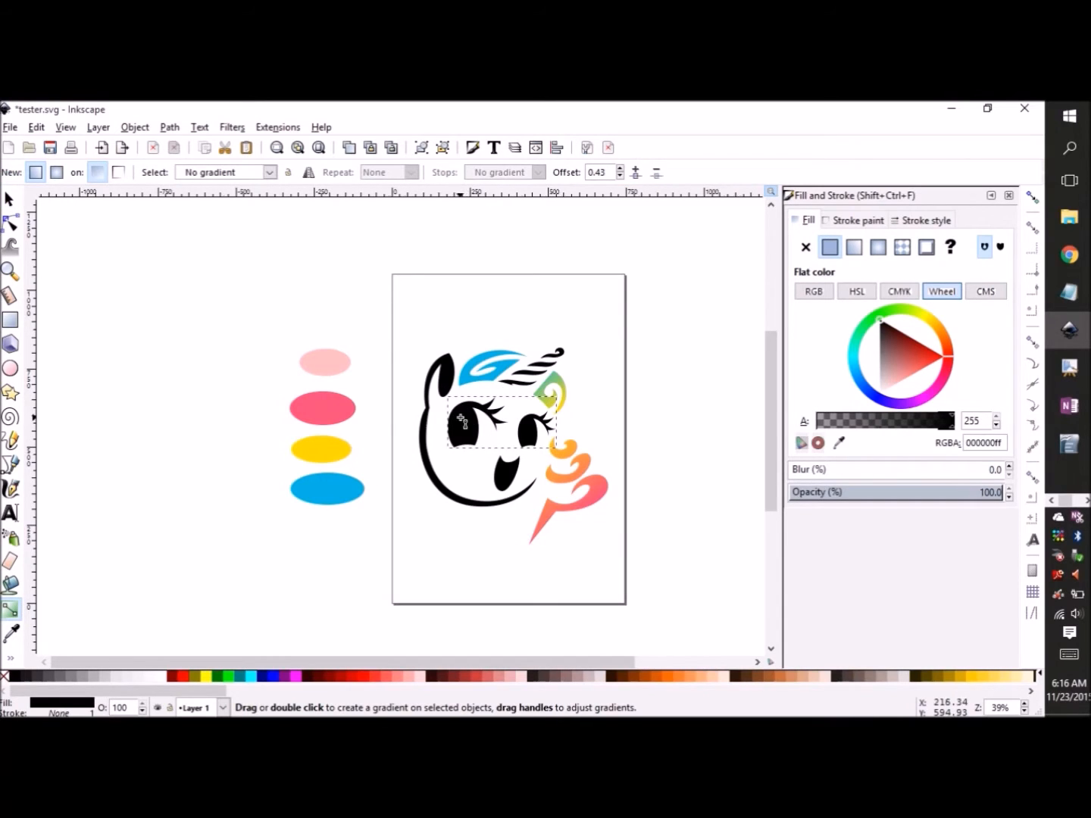
pyautogui.moveTo(469, 430); pyautogui.dragTo(469, 447)
pyautogui.click(12, 632)
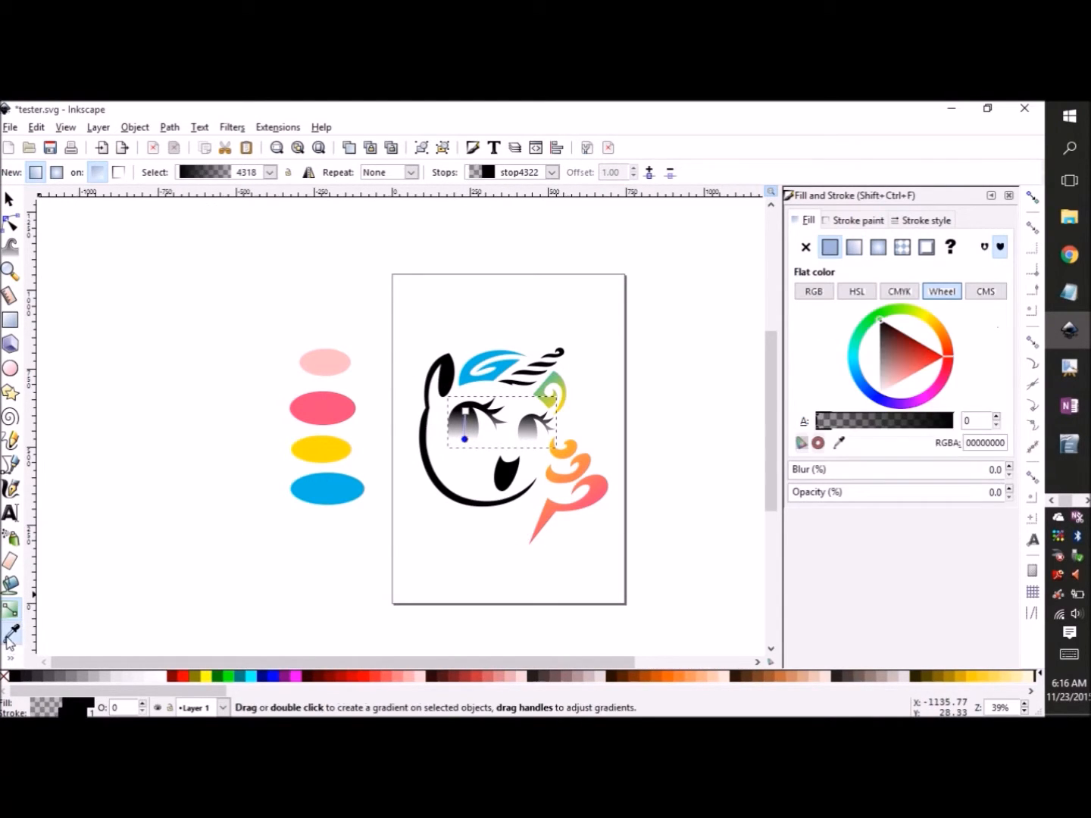
pyautogui.click(324, 489)
pyautogui.click(10, 608)
pyautogui.click(11, 633)
pyautogui.click(465, 412)
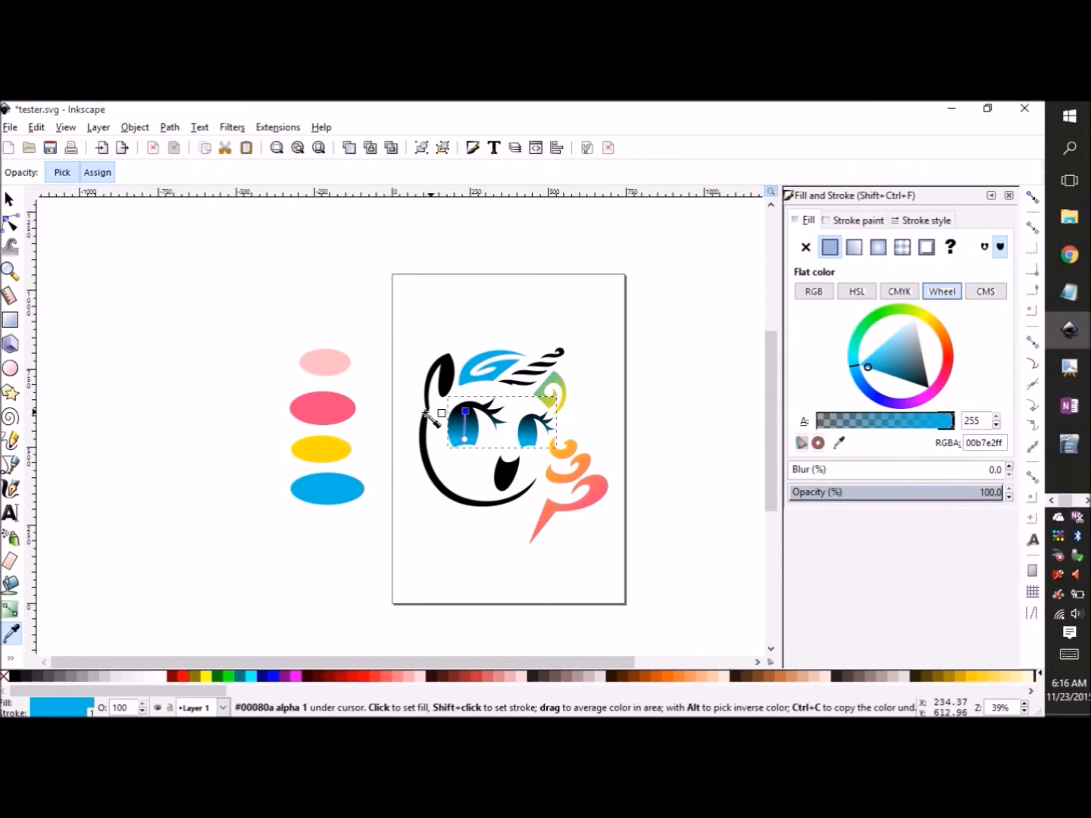
pyautogui.click(340, 417)
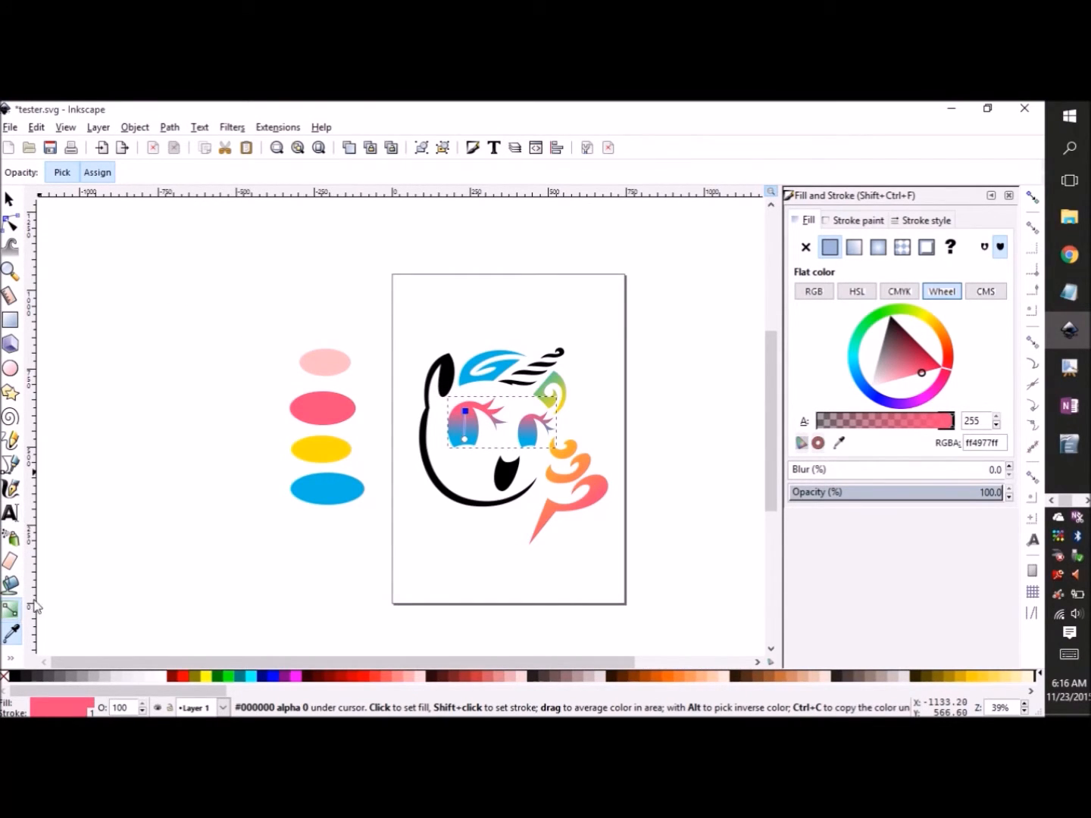
# Step: Move the eye gradient's start and end handles into the gap between the two eyes, keeping the direction nearly vertical
pyautogui.click(11, 609)
pyautogui.moveTo(465, 440); pyautogui.dragTo(507, 405)
pyautogui.click(465, 413)
pyautogui.click(499, 445)
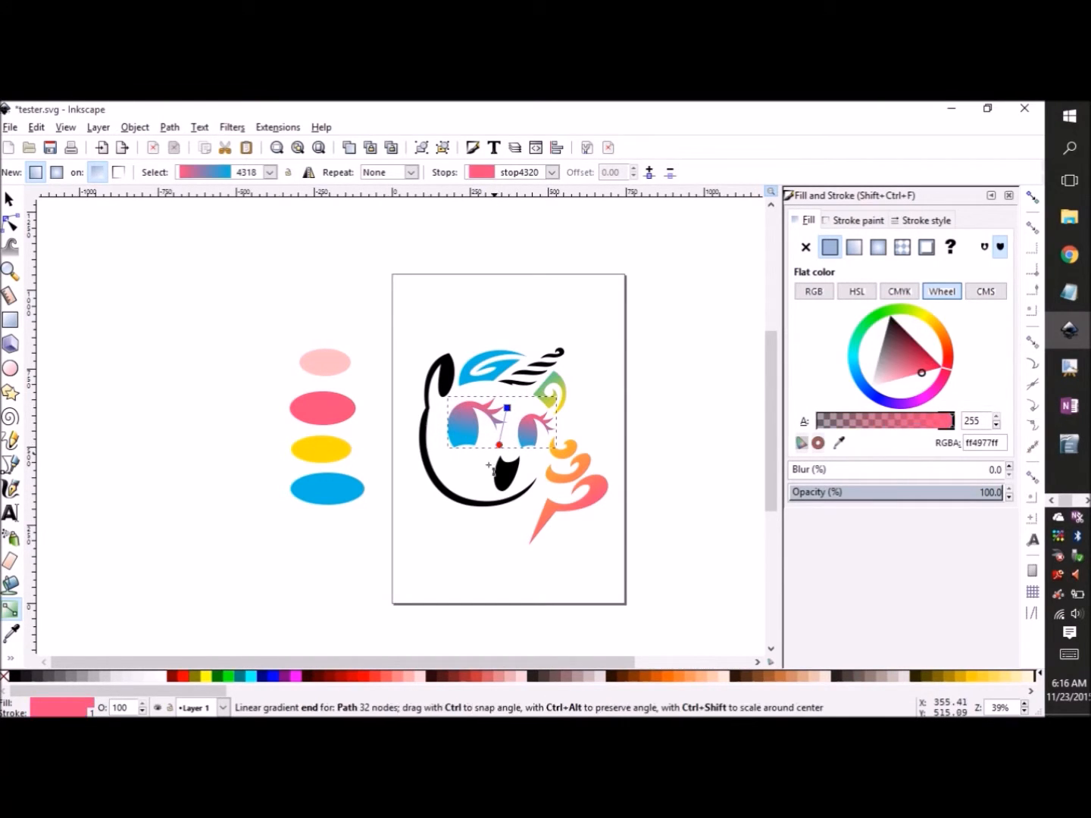
# Step: Select the mouth, the face outline and the horn stripes, and unite them into one path
pyautogui.click(9, 200)
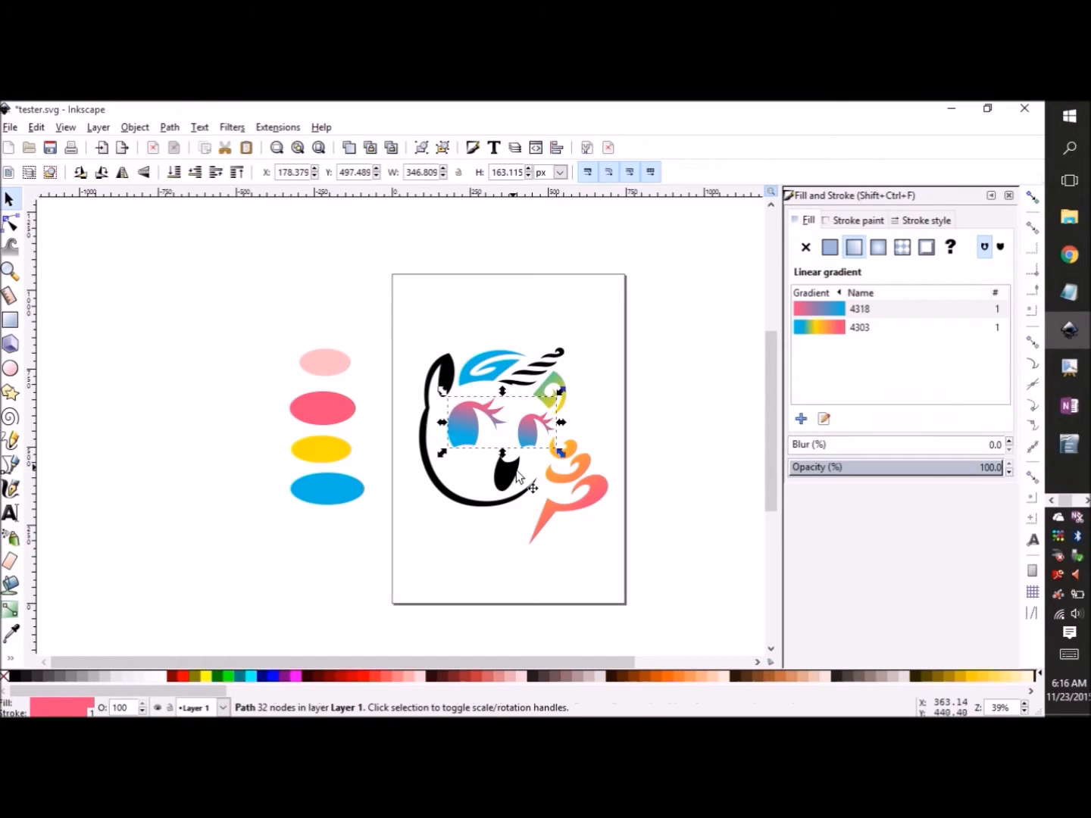
pyautogui.click(504, 472)
pyautogui.keyDown('shift'); pyautogui.click(423, 470); pyautogui.keyUp('shift')
pyautogui.moveTo(580, 336); pyautogui.dragTo(500, 398)
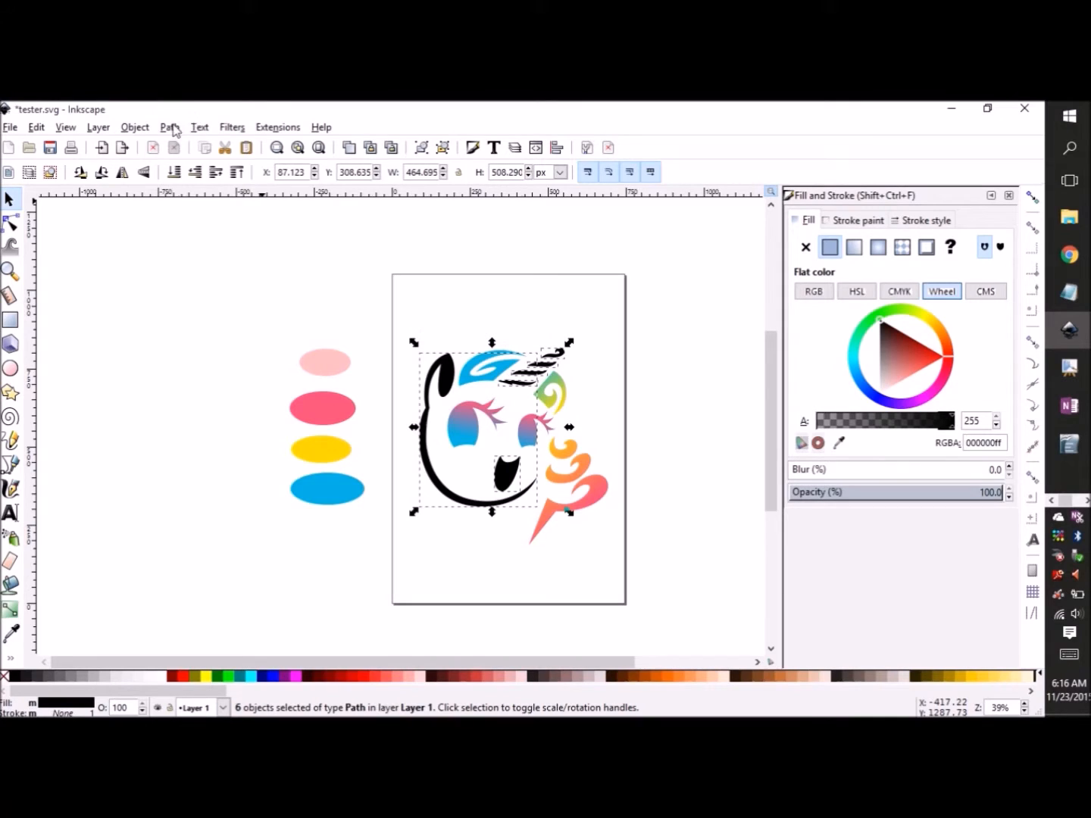
pyautogui.click(171, 128)
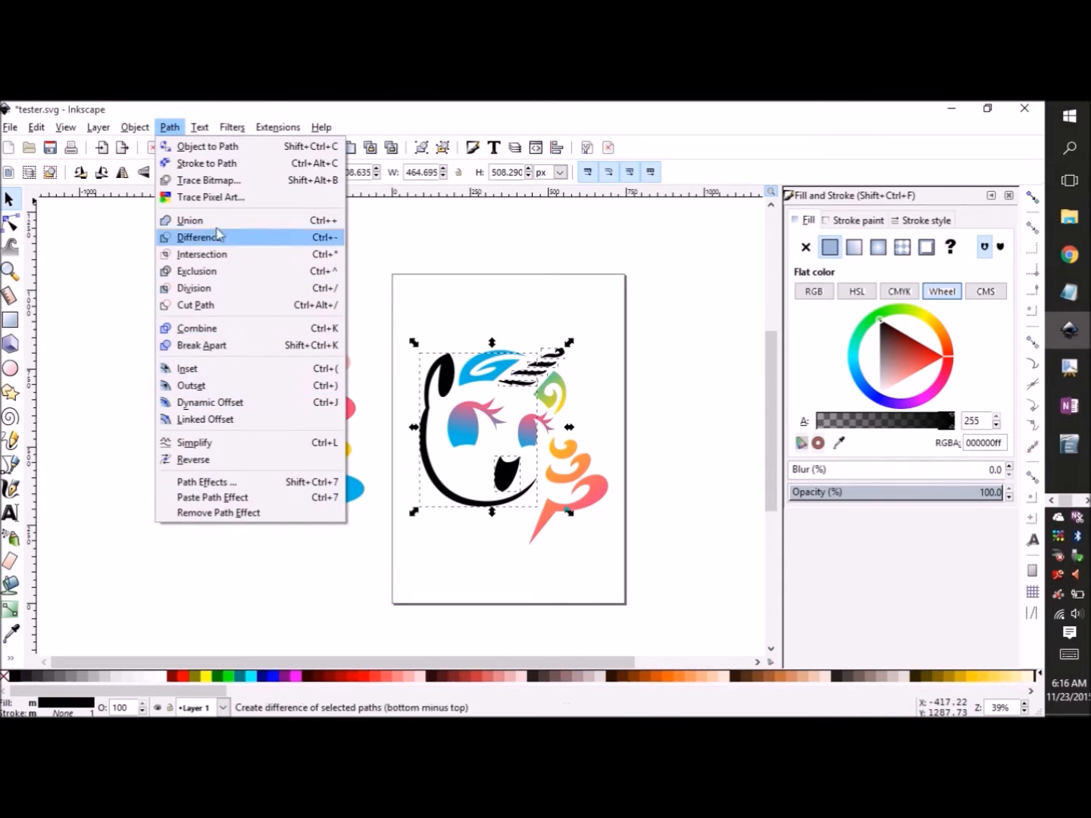
pyautogui.click(216, 221)
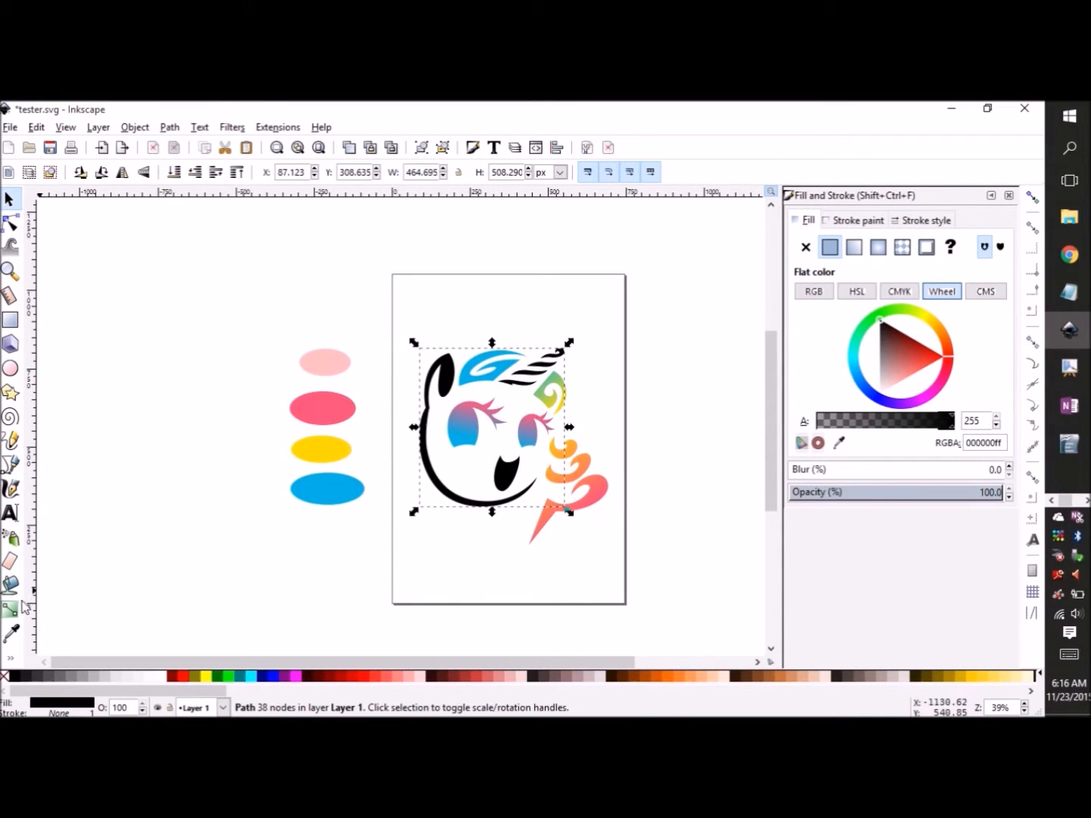
# Step: Give the united face and horn path a radial gradient centered on the mouth, from the palette's light pink to deep pink at the outer stop
pyautogui.click(11, 634)
pyautogui.moveTo(333, 364); pyautogui.dragTo(342, 353)
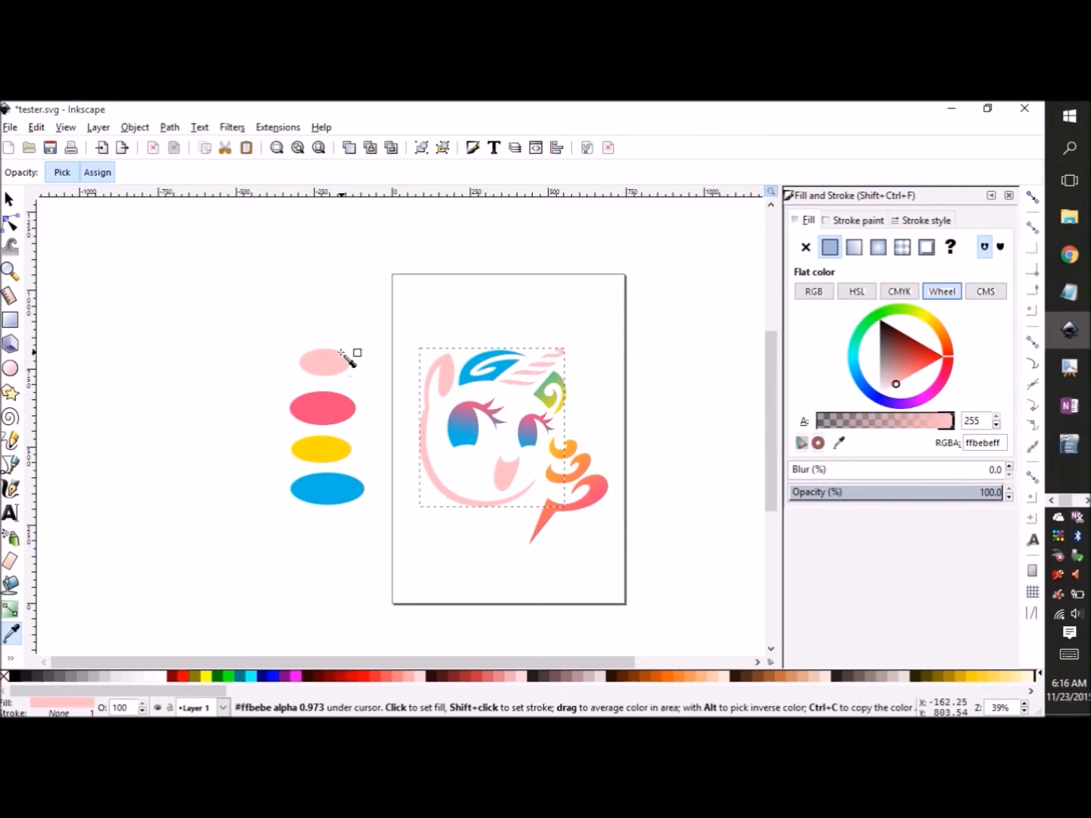
pyautogui.click(11, 610)
pyautogui.click(56, 172)
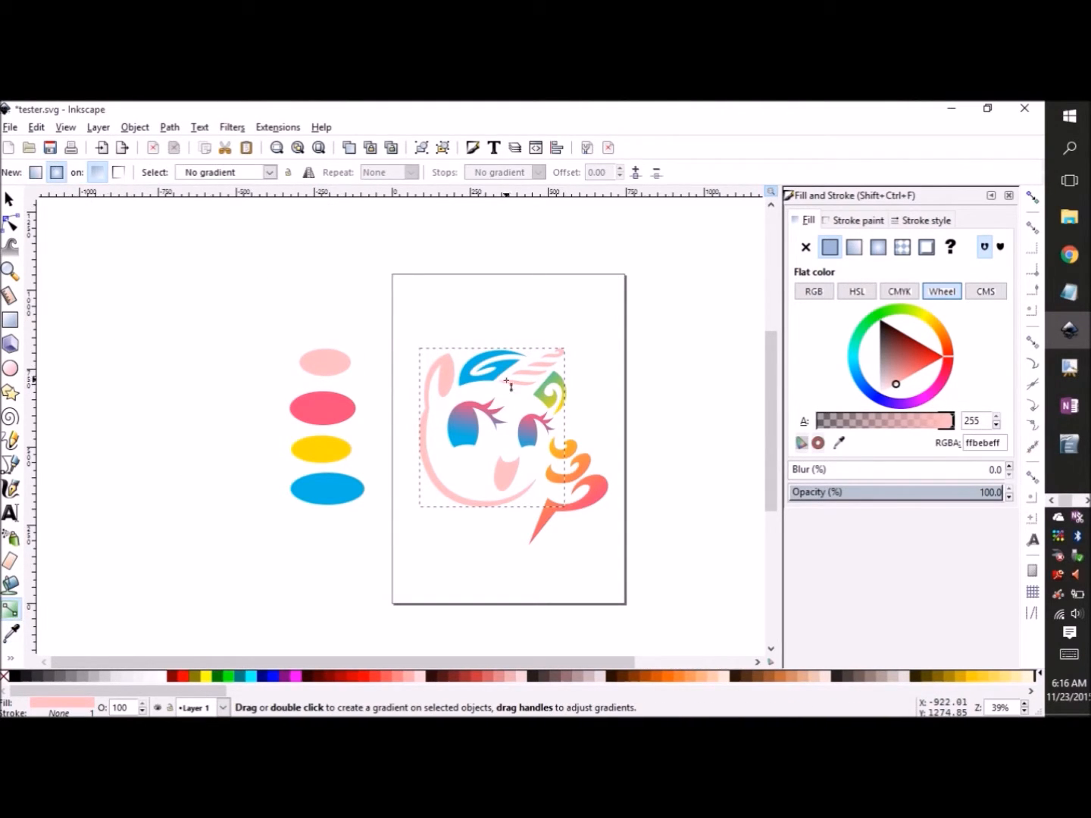
pyautogui.moveTo(510, 470); pyautogui.dragTo(516, 448)
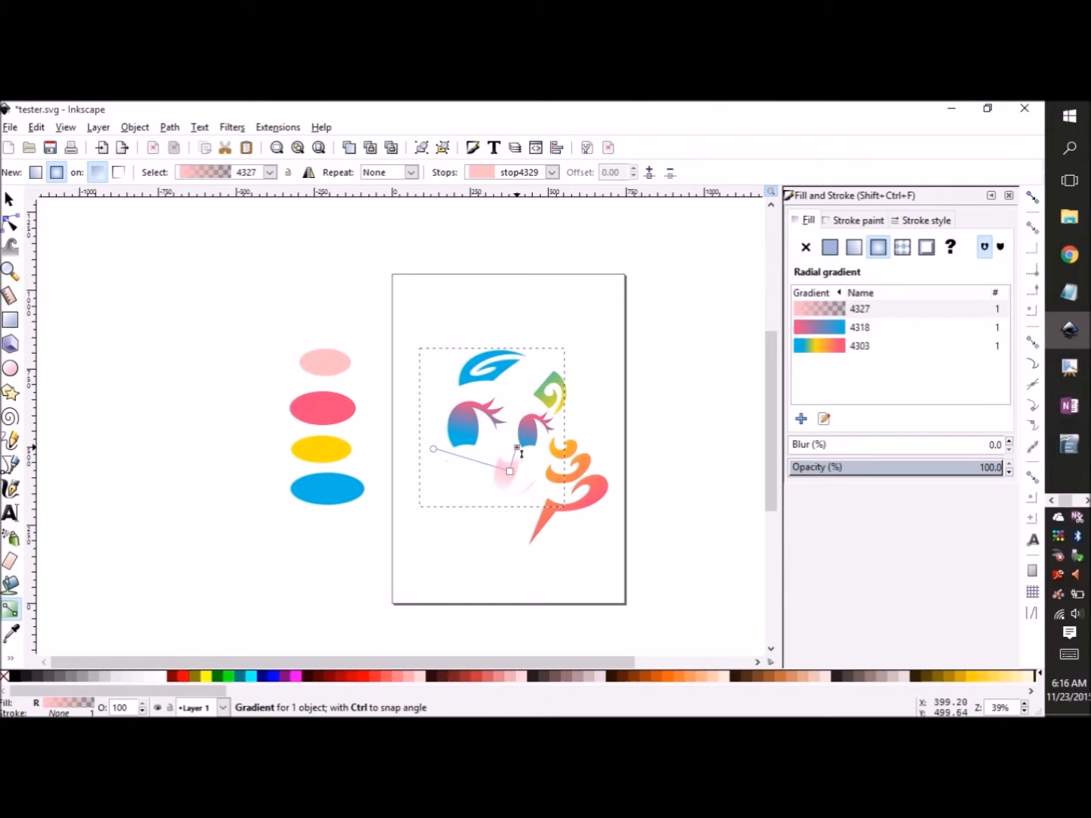
pyautogui.click(10, 633)
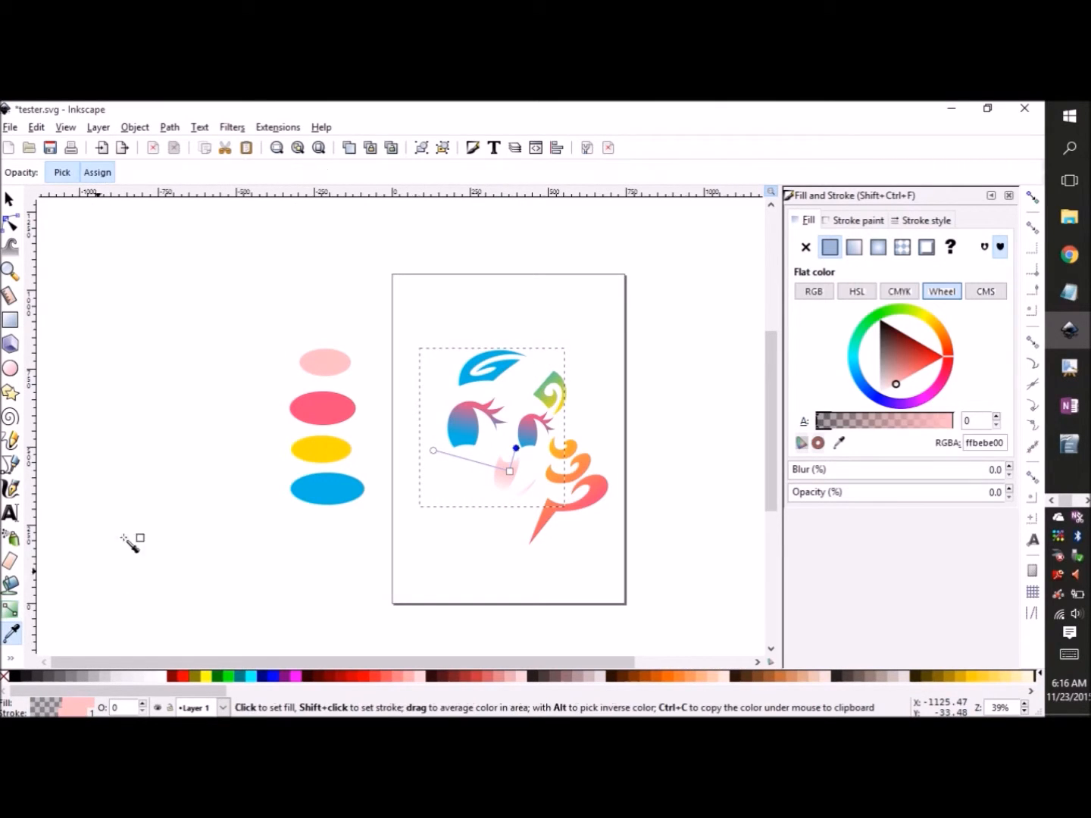
pyautogui.click(331, 417)
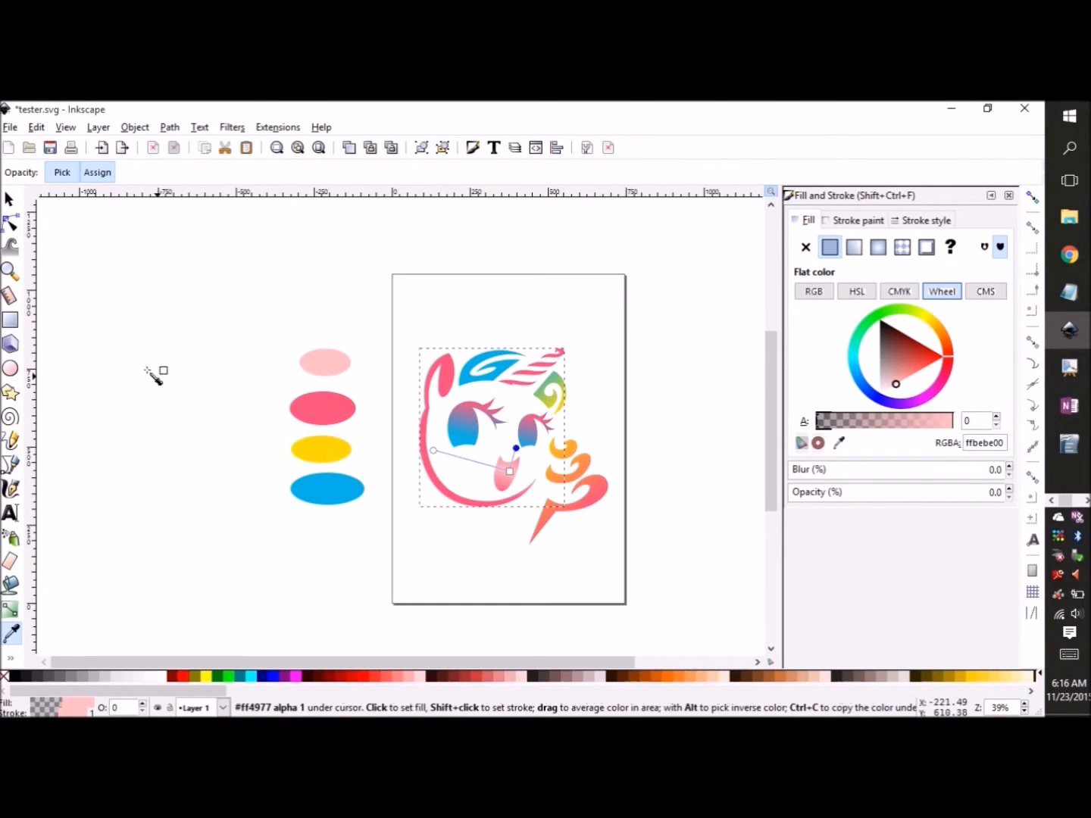
# Step: Stretch the face's radial gradient by moving one radius handle to the horn tip and the other just outside the face's ear-side edge
pyautogui.click(11, 608)
pyautogui.click(385, 533)
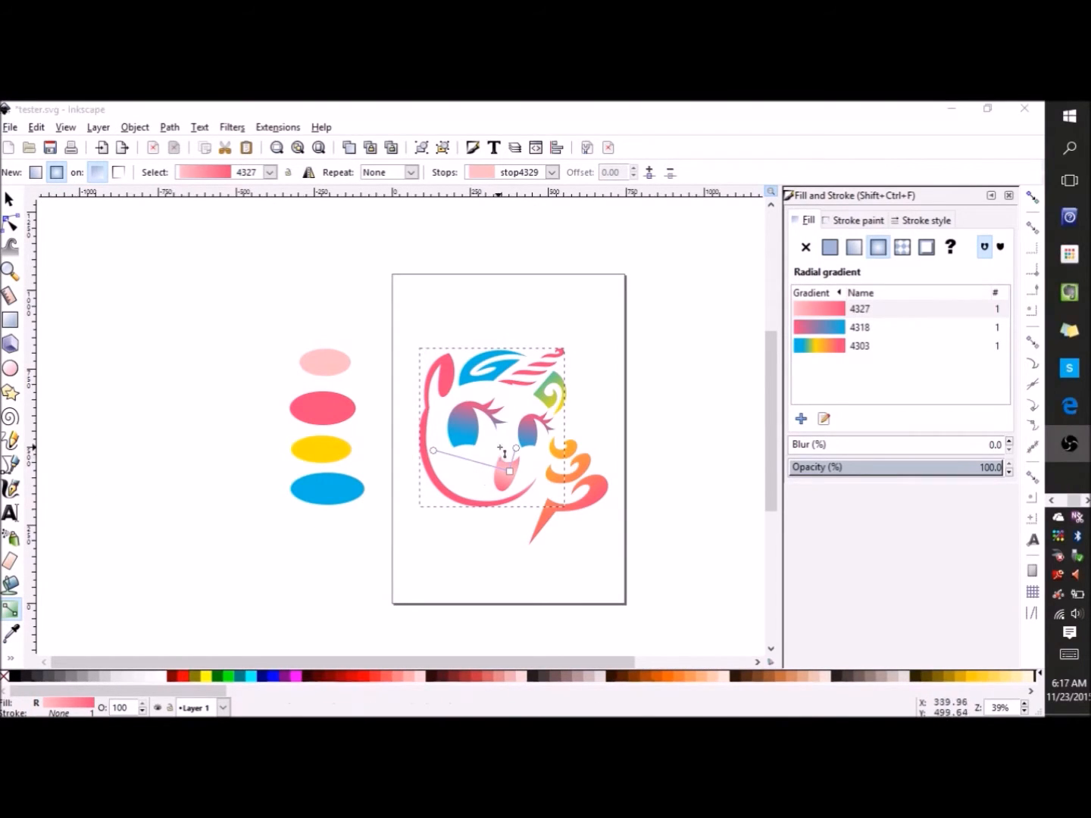
pyautogui.click(517, 449)
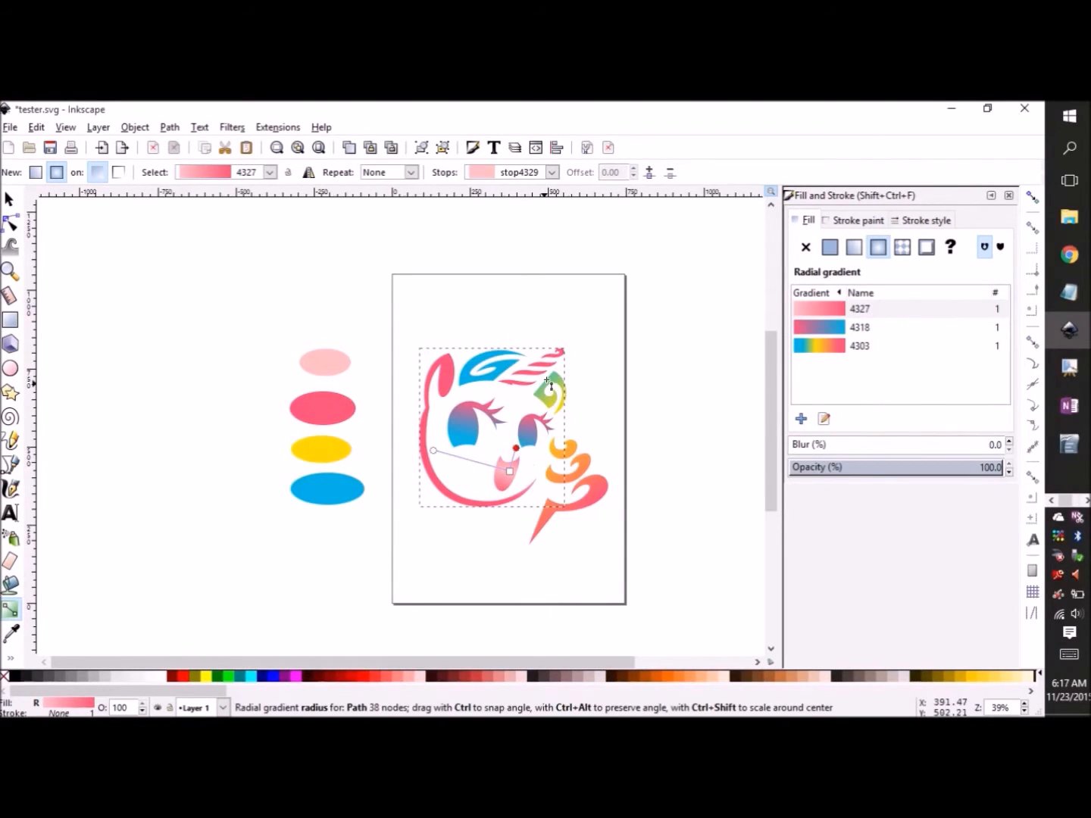
pyautogui.click(545, 373)
pyautogui.moveTo(558, 351); pyautogui.dragTo(563, 347)
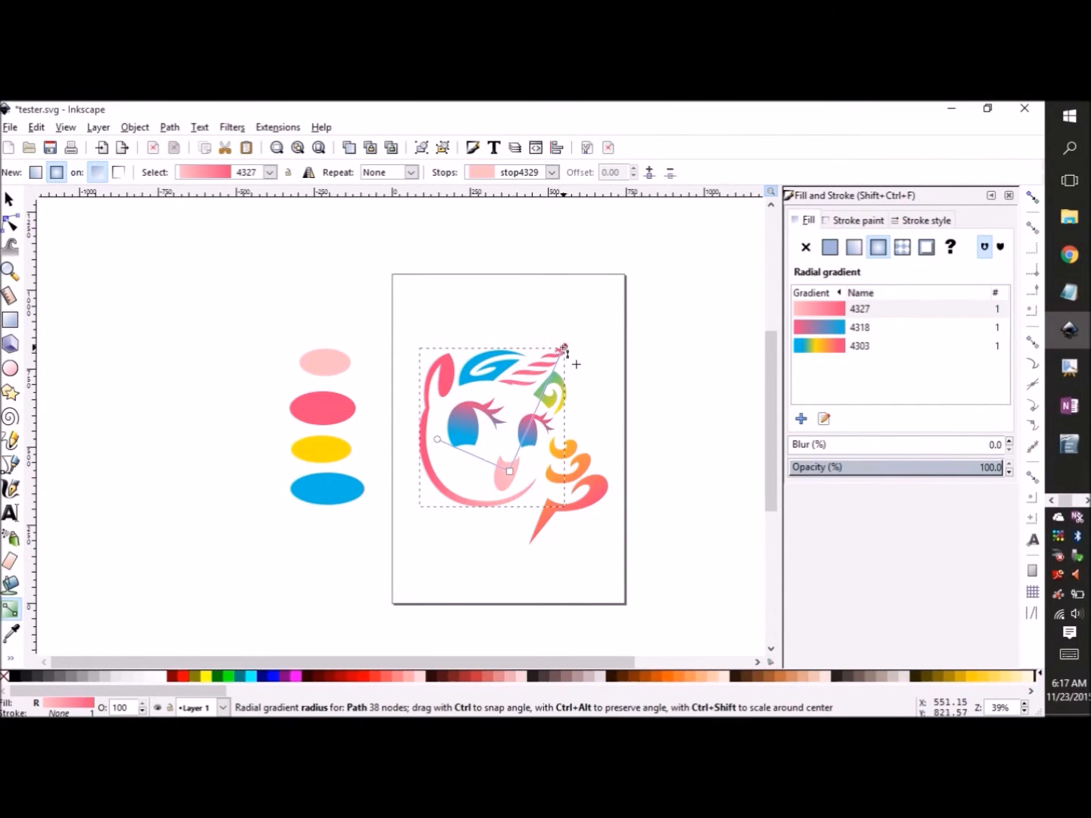
pyautogui.click(437, 439)
pyautogui.moveTo(403, 419); pyautogui.dragTo(404, 418)
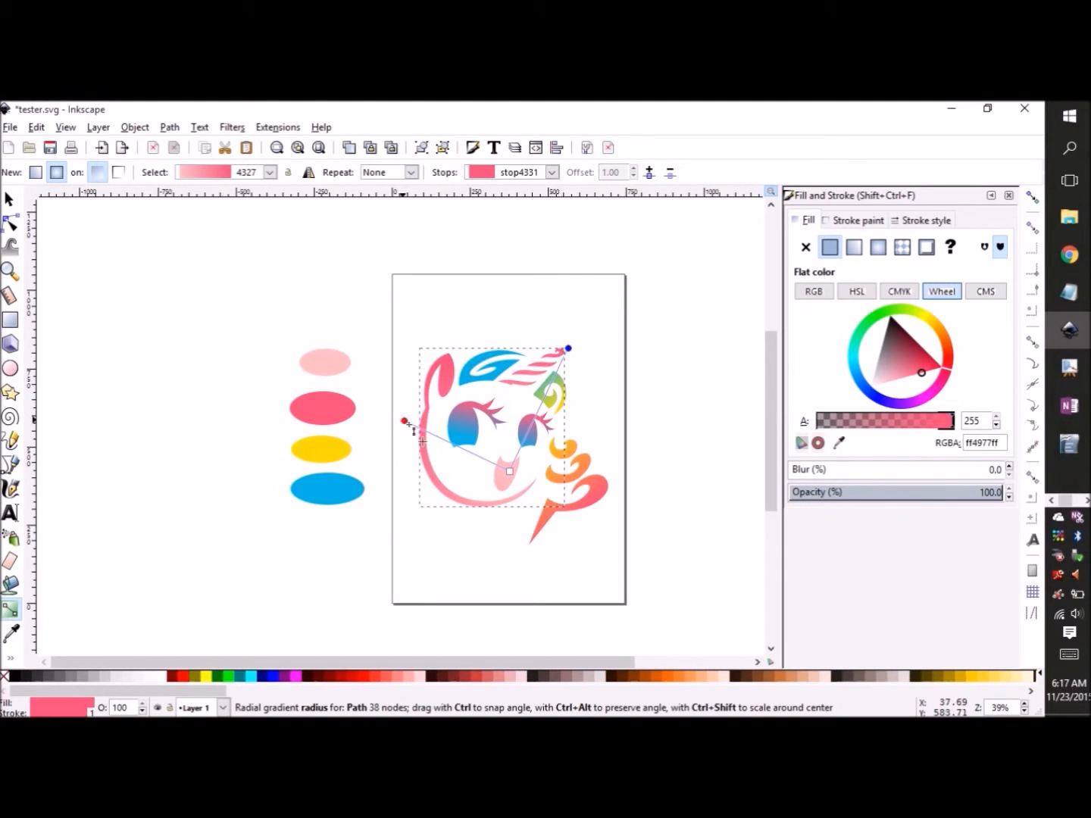
pyautogui.moveTo(509, 471); pyautogui.dragTo(507, 470)
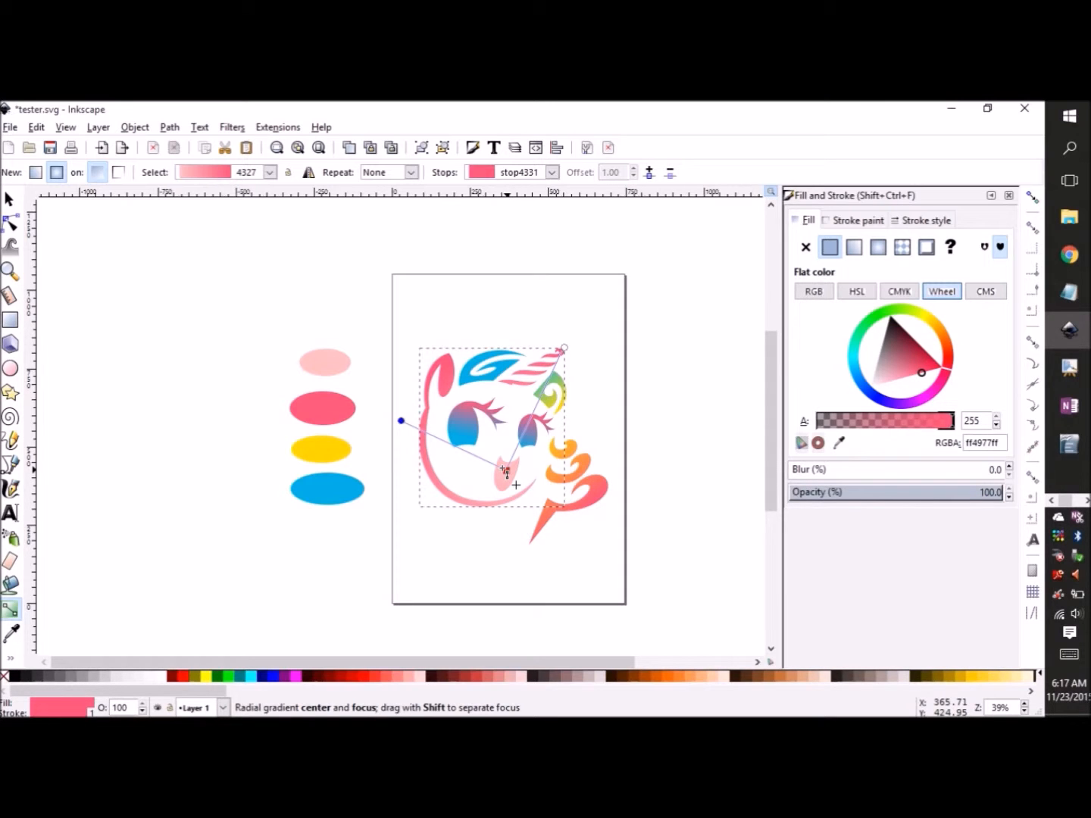
# Step: Add a middle stop to the face's radial gradient and color it with the palette's light pink
pyautogui.click(505, 471)
pyautogui.press('d')
pyautogui.moveTo(328, 370); pyautogui.dragTo(338, 379)
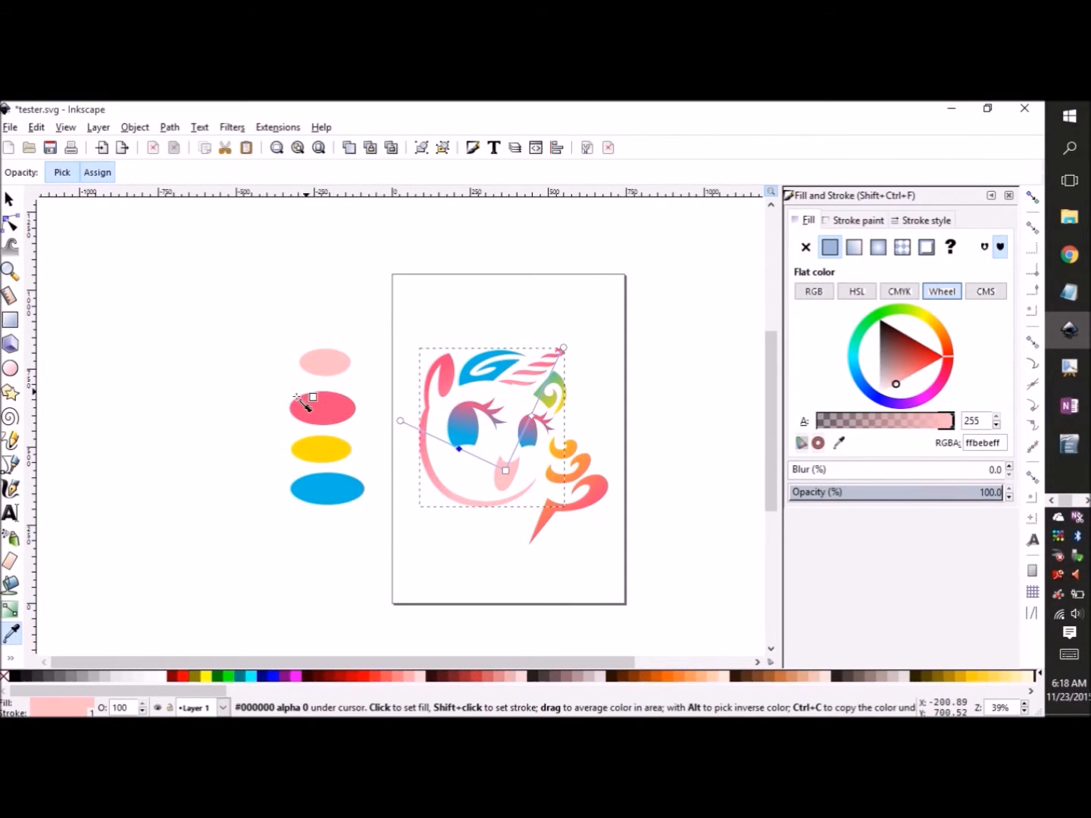
# Step: Move the face gradient's center up from the mouth, adjust its radius near the horn, and shift the middle stop to offset 0.53
pyautogui.click(20, 607)
pyautogui.moveTo(505, 471); pyautogui.dragTo(505, 447)
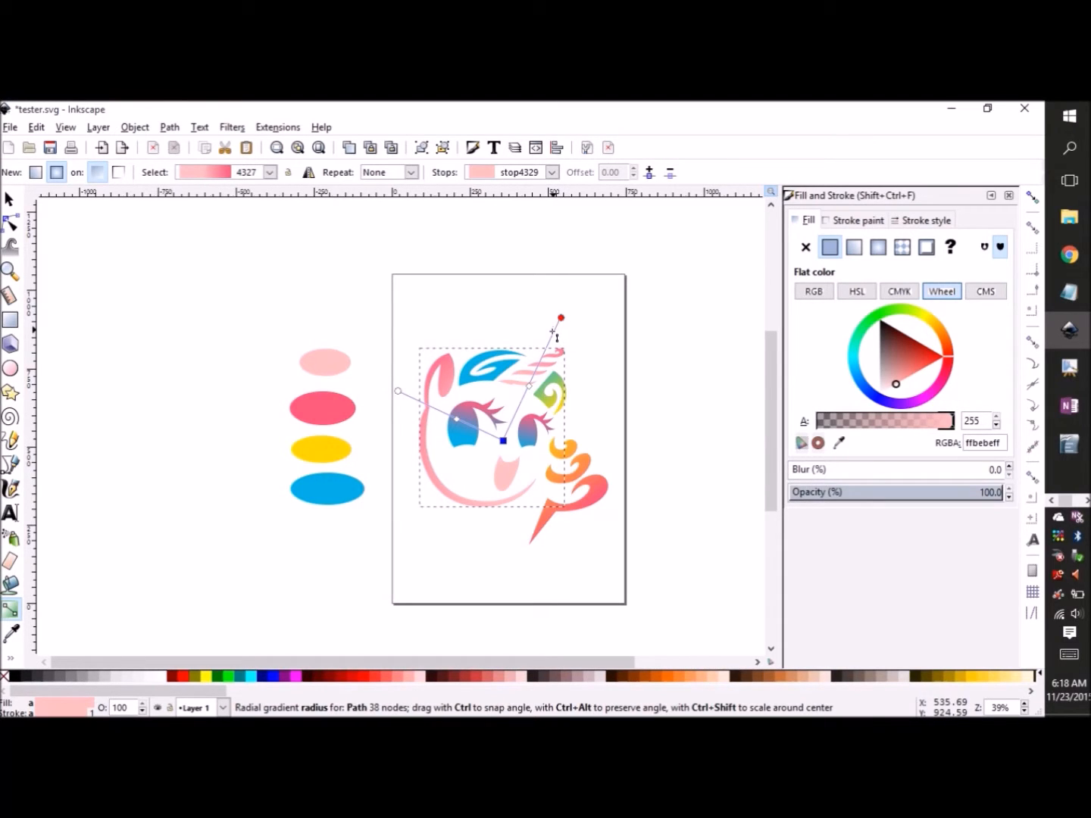
pyautogui.moveTo(551, 330); pyautogui.dragTo(557, 335)
pyautogui.click(456, 417)
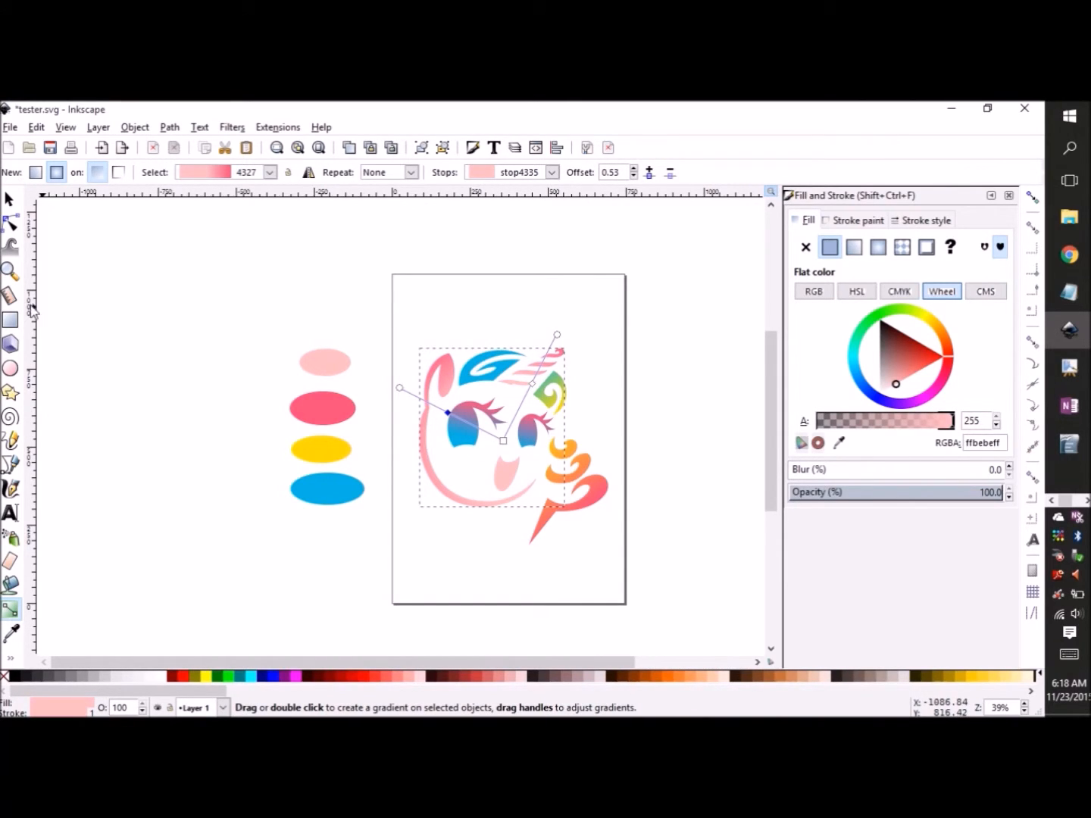
pyautogui.click(9, 200)
pyautogui.click(689, 286)
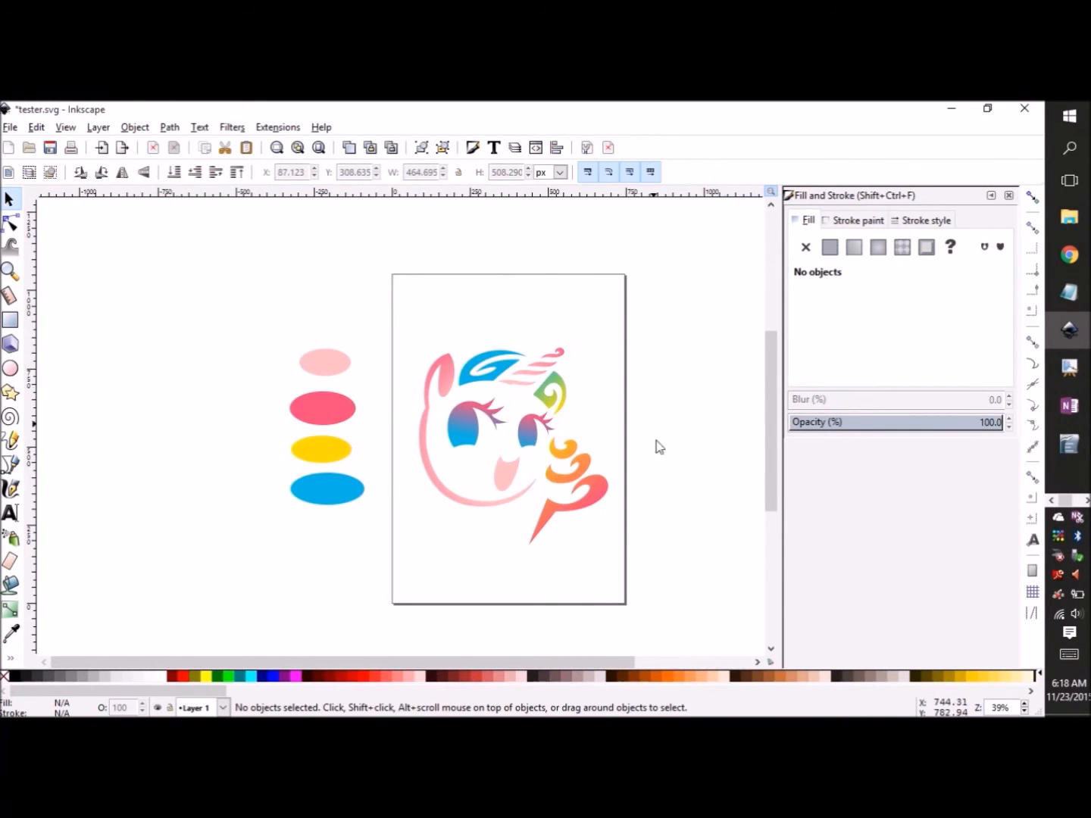
# Step: Collapse the Fill and Stroke settings and open the PNG image export settings
pyautogui.click(990, 197)
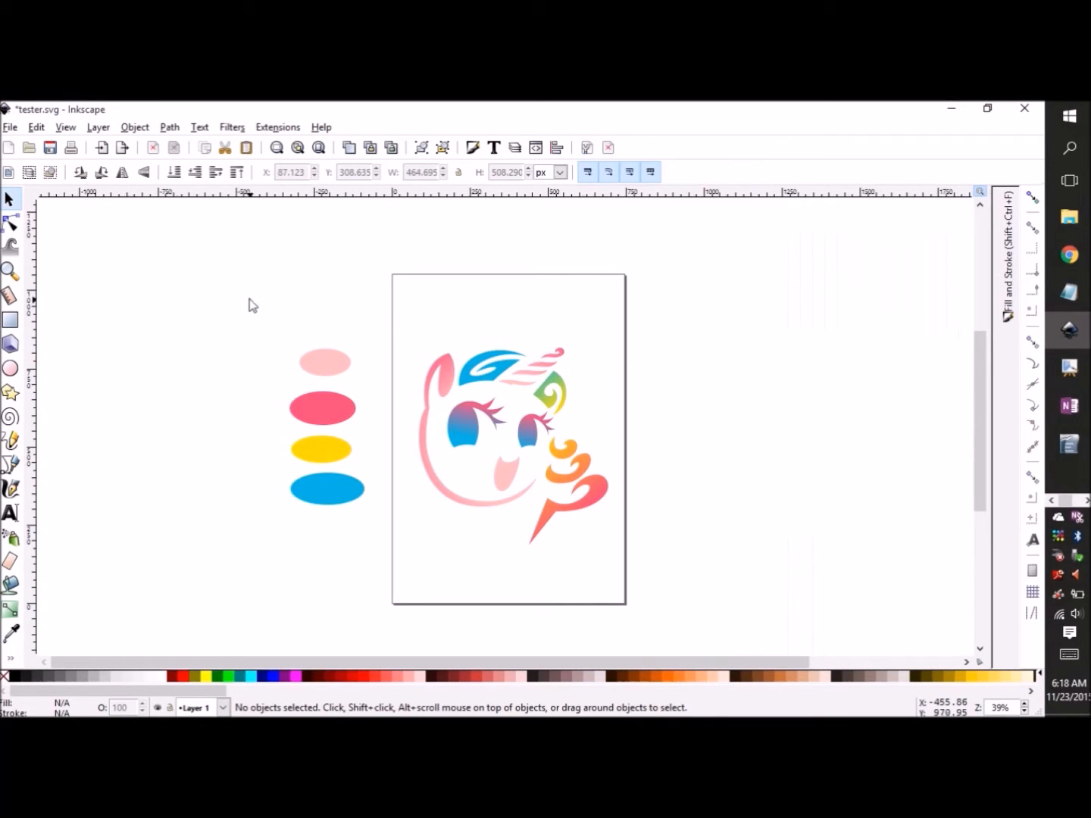
pyautogui.click(9, 127)
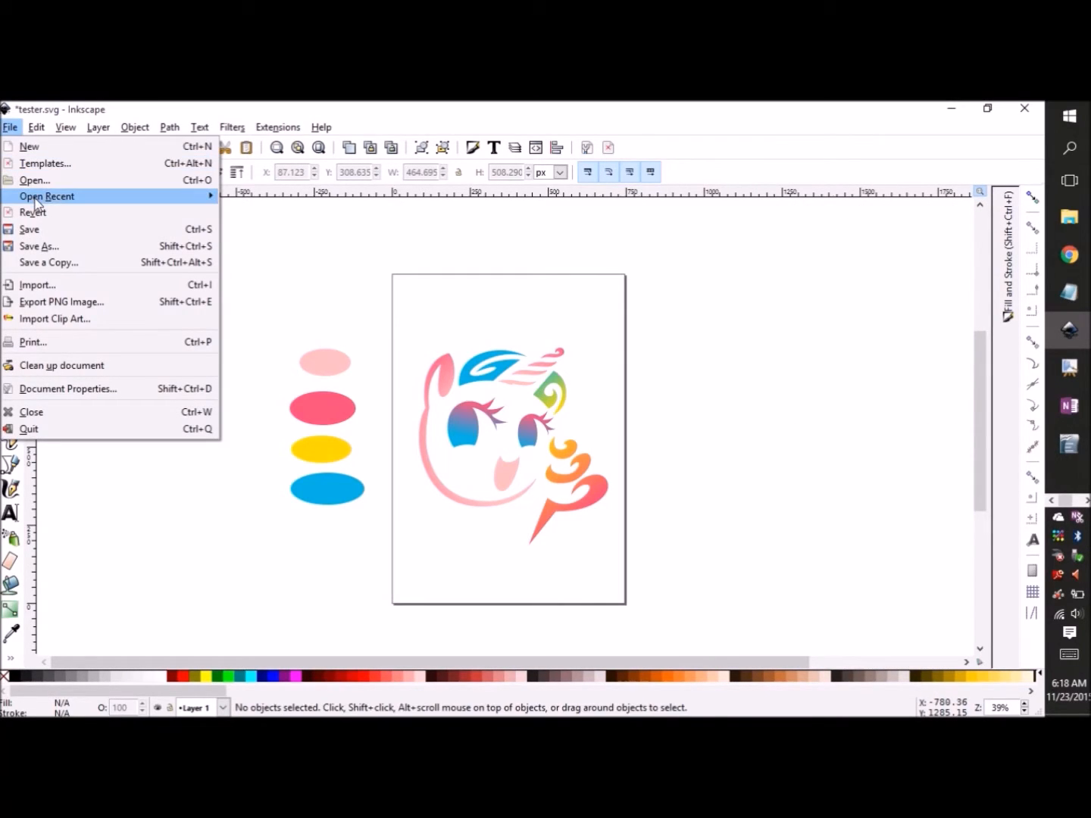
pyautogui.click(32, 303)
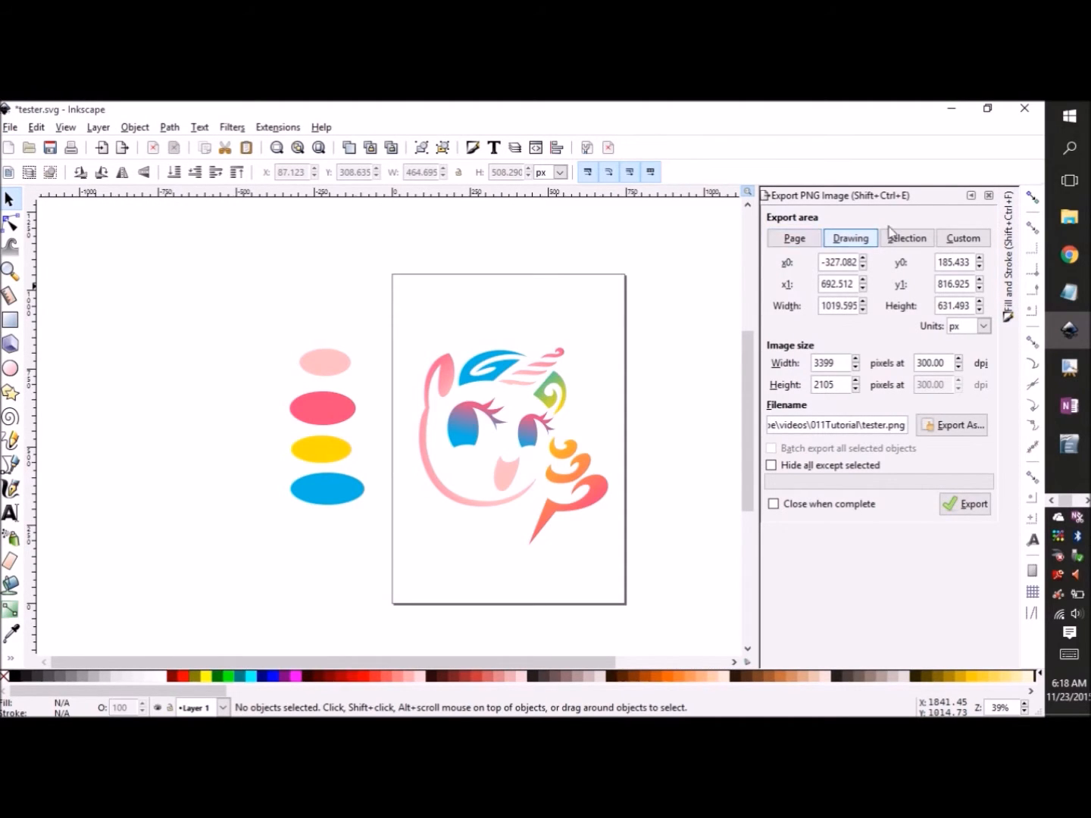
# Step: Compare the export dimensions for the custom, page and drawing areas
pyautogui.click(964, 238)
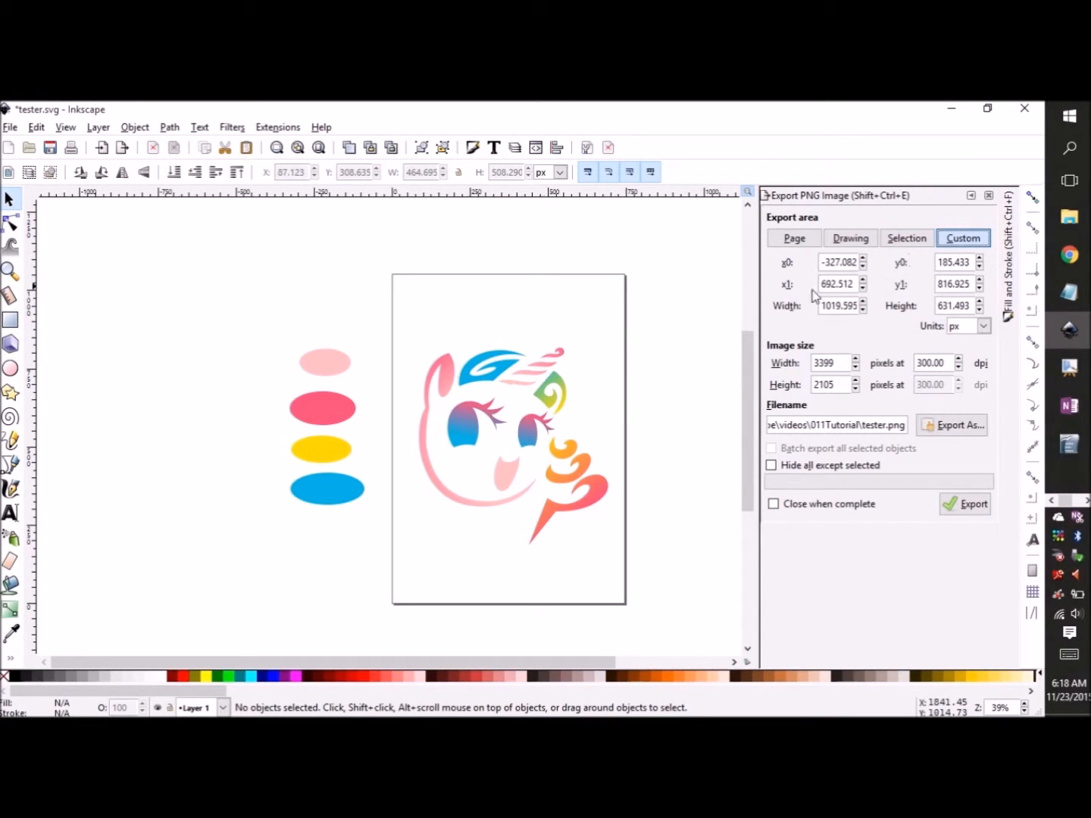
pyautogui.click(795, 240)
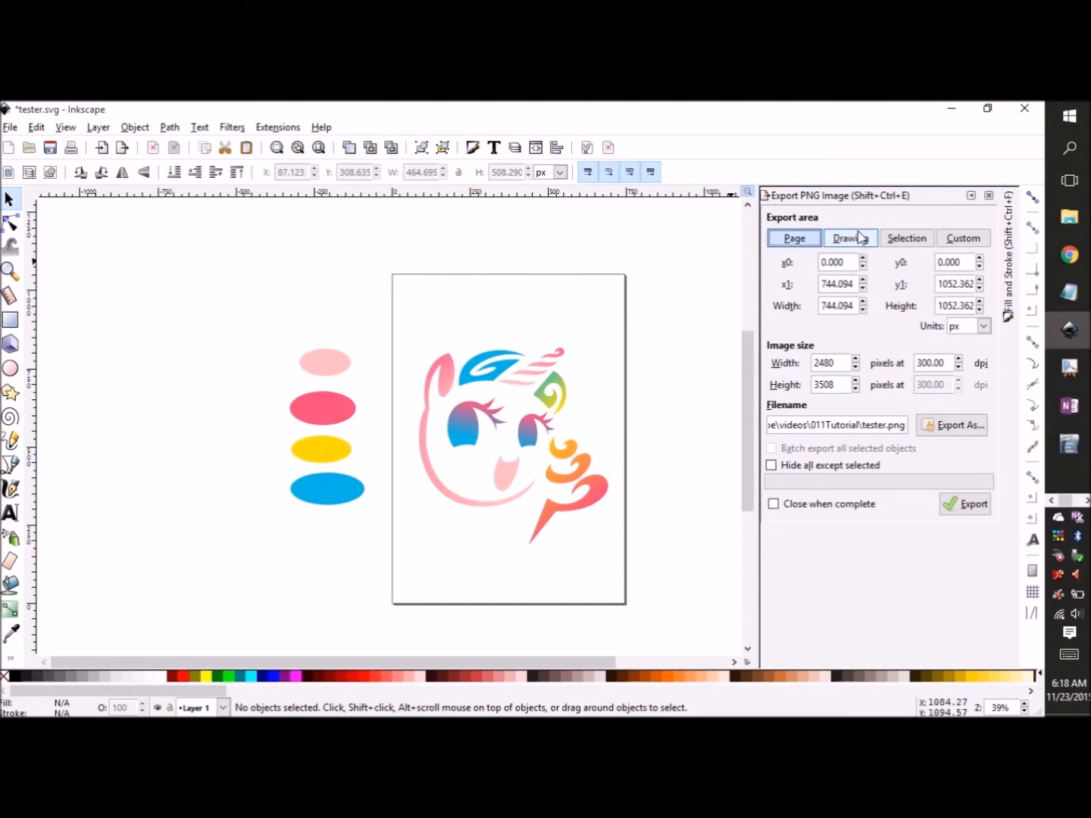
pyautogui.click(850, 252)
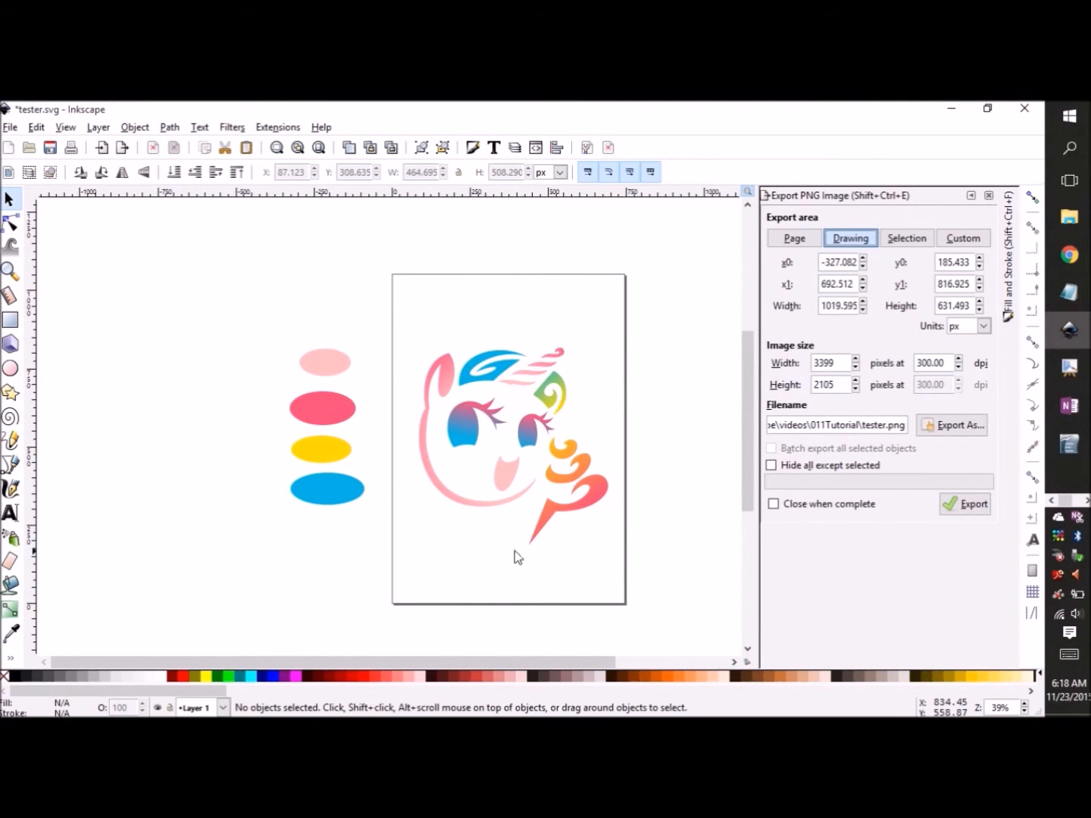
# Step: Export only the selected mane, eyes and face paths as TribalSweetieSwirl.png at 300 dpi, and clear the selection
pyautogui.click(899, 250)
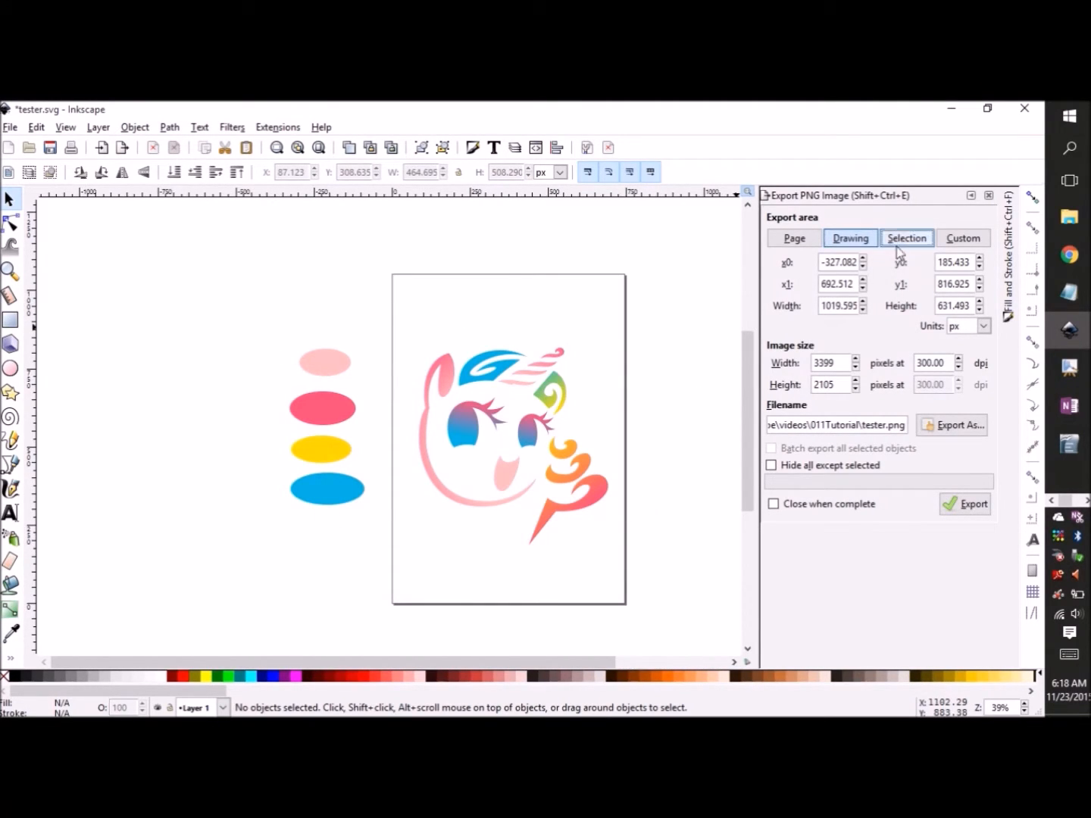
pyautogui.click(531, 385)
pyautogui.moveTo(665, 326)
pyautogui.mouseDown()
pyautogui.moveTo(611, 351)
pyautogui.moveTo(358, 599)
pyautogui.moveTo(387, 590)
pyautogui.mouseUp()
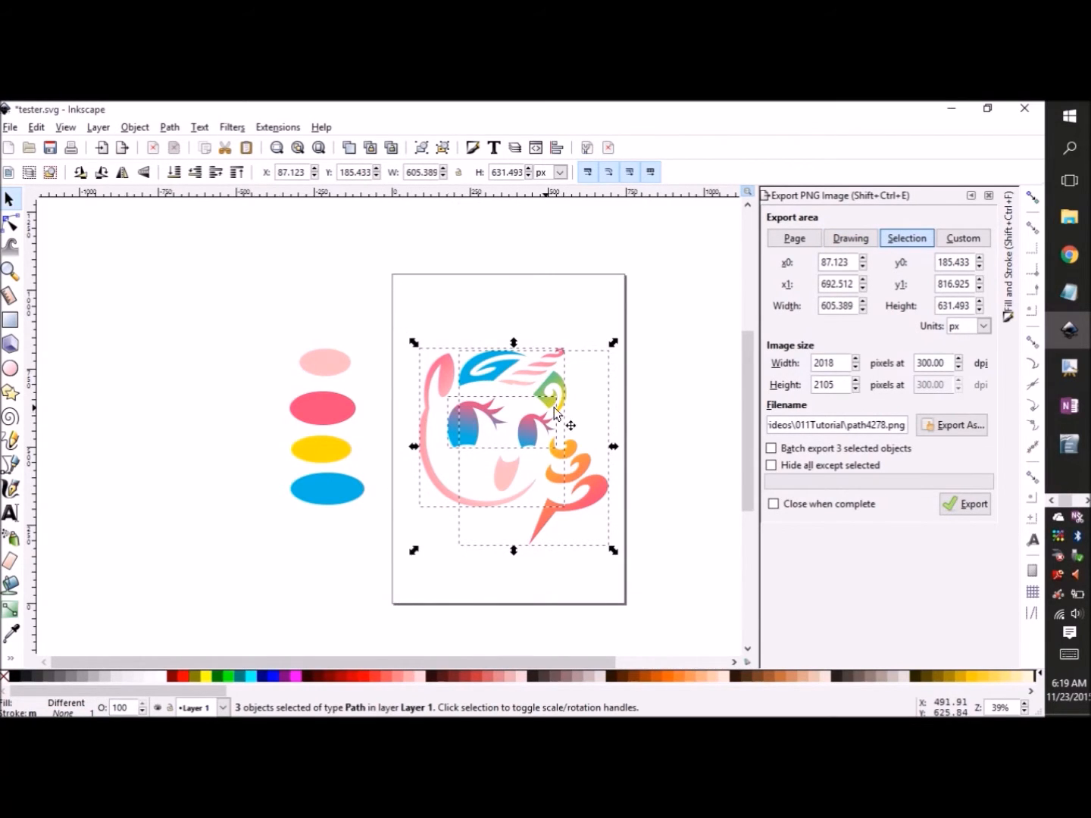
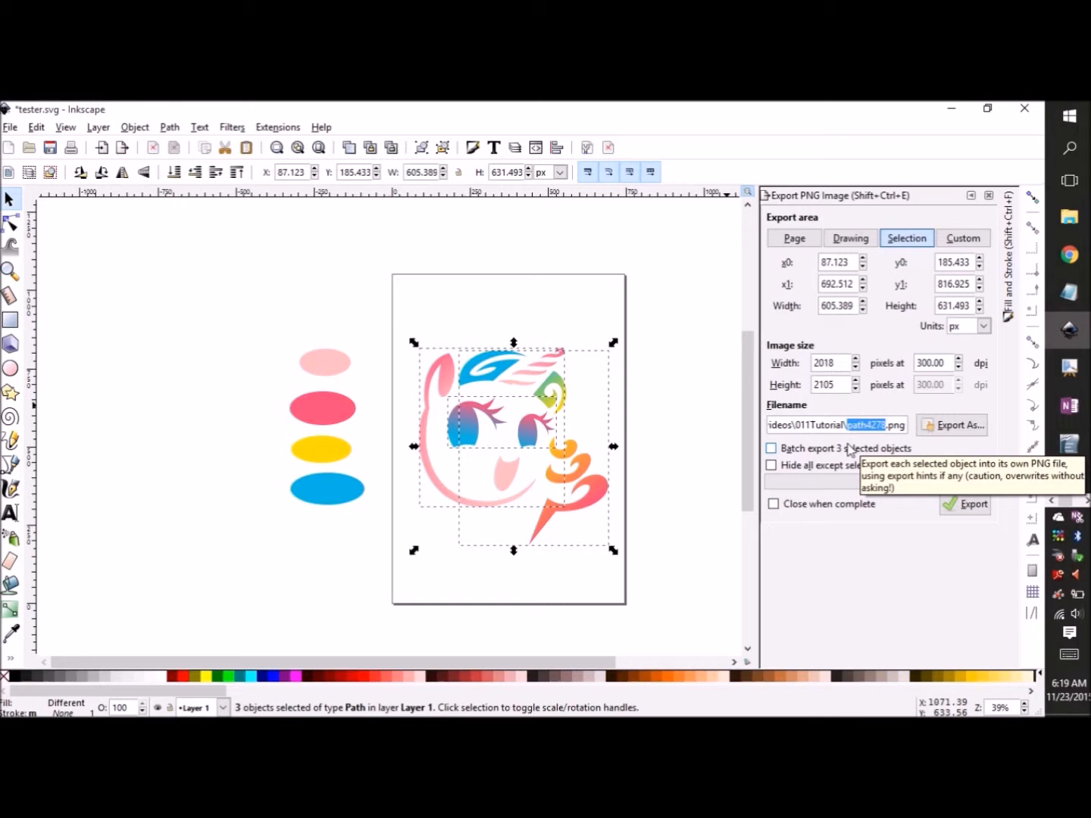
pyautogui.write('T')
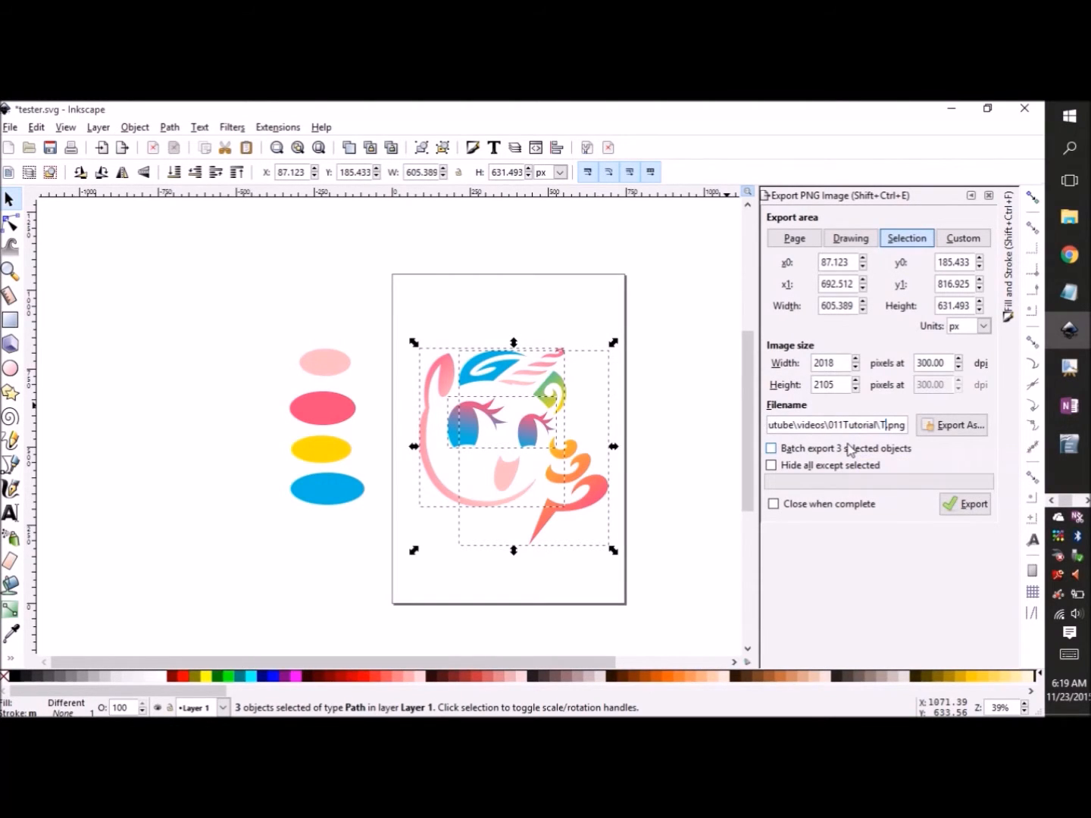
pyautogui.write('ribalSw')
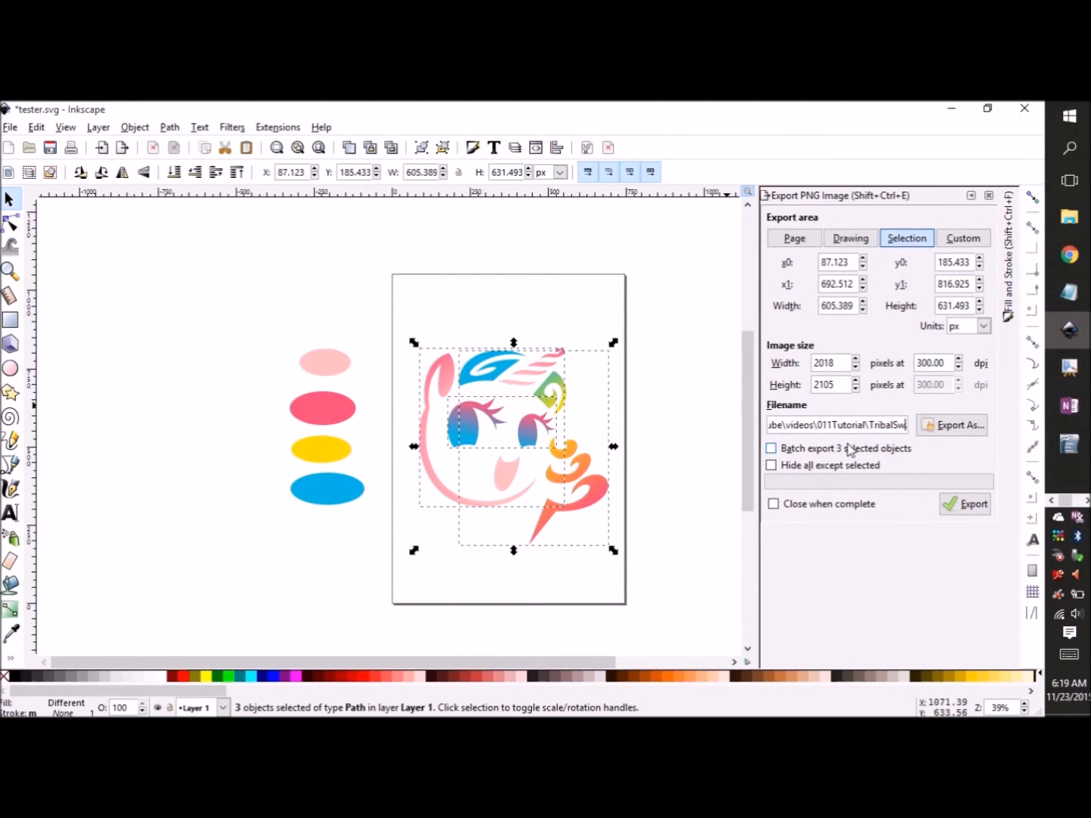
pyautogui.write('eetieSwirl')
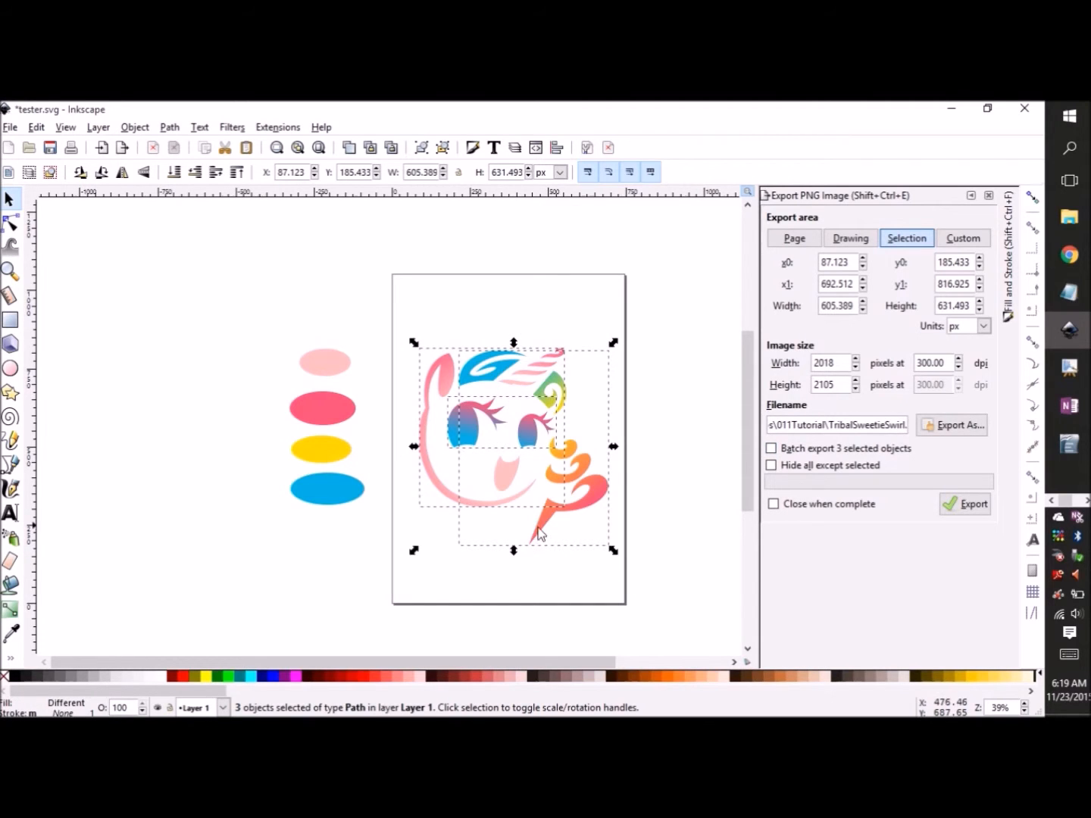
pyautogui.click(961, 504)
pyautogui.click(960, 504)
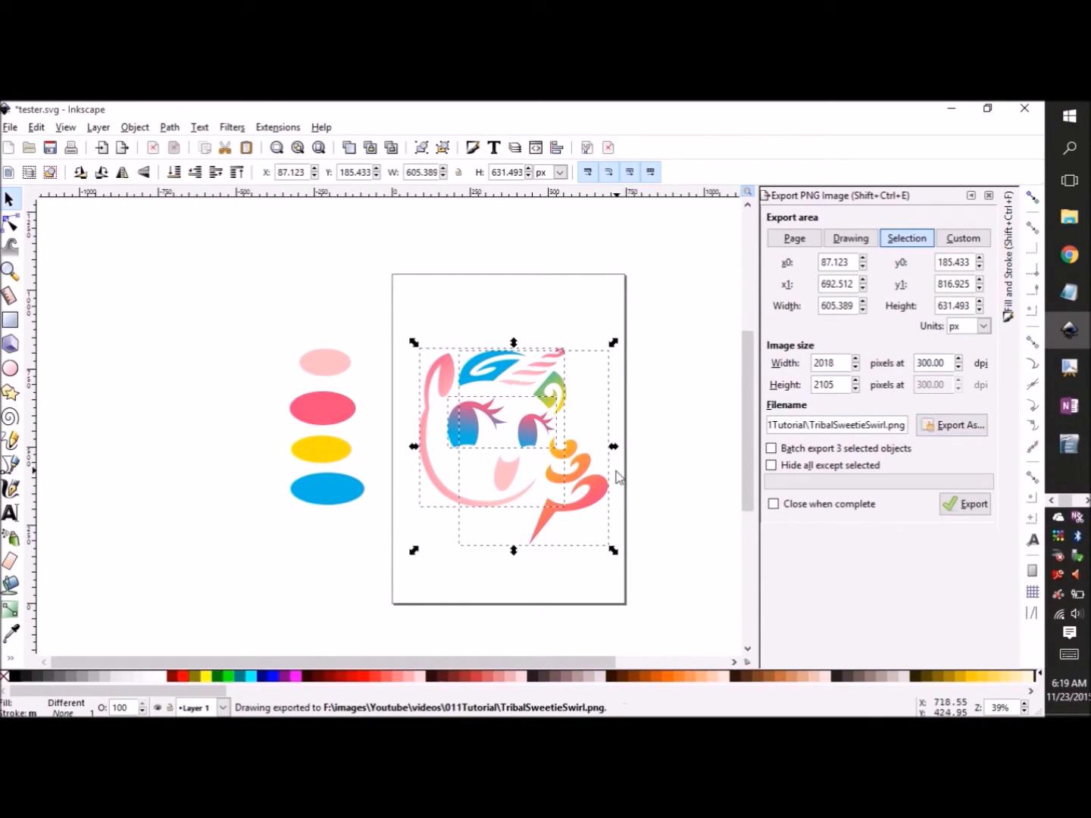
pyautogui.click(299, 296)
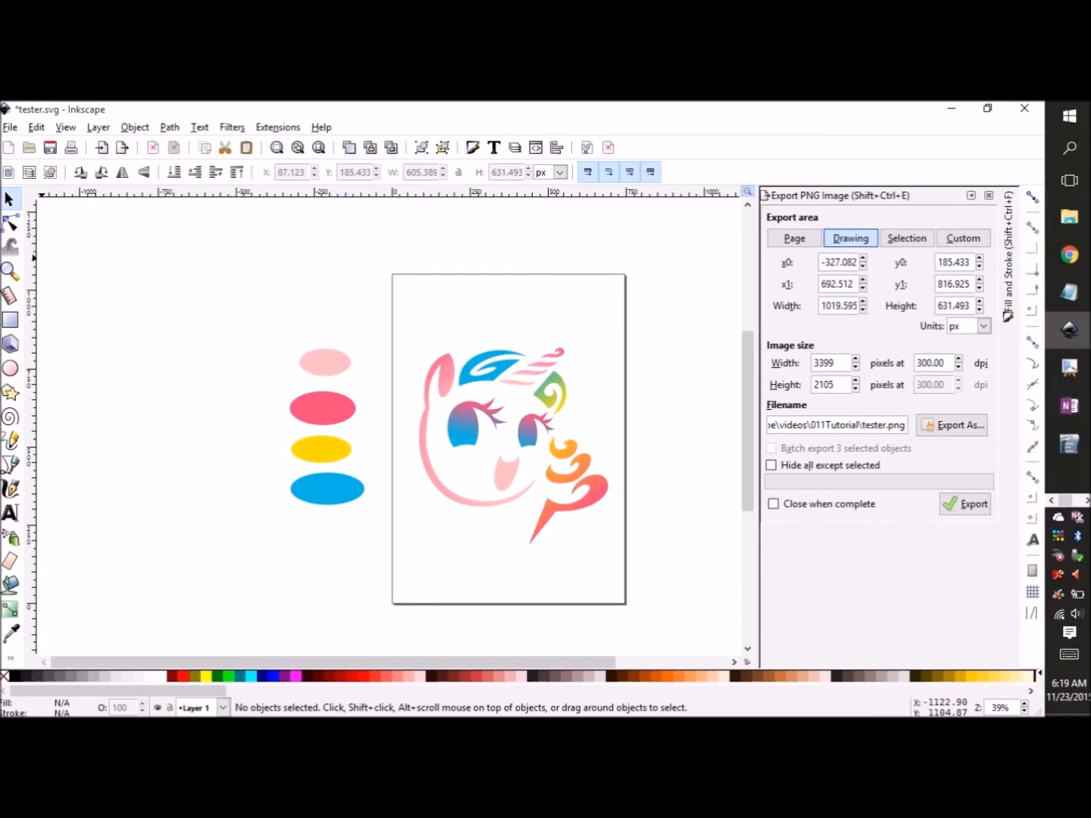
# Step: Switch to File Explorer, open TribalSweetieSwirl from the 011Tutorial folder to examine its background, and return to the Inkscape drawing
pyautogui.press('super+e')
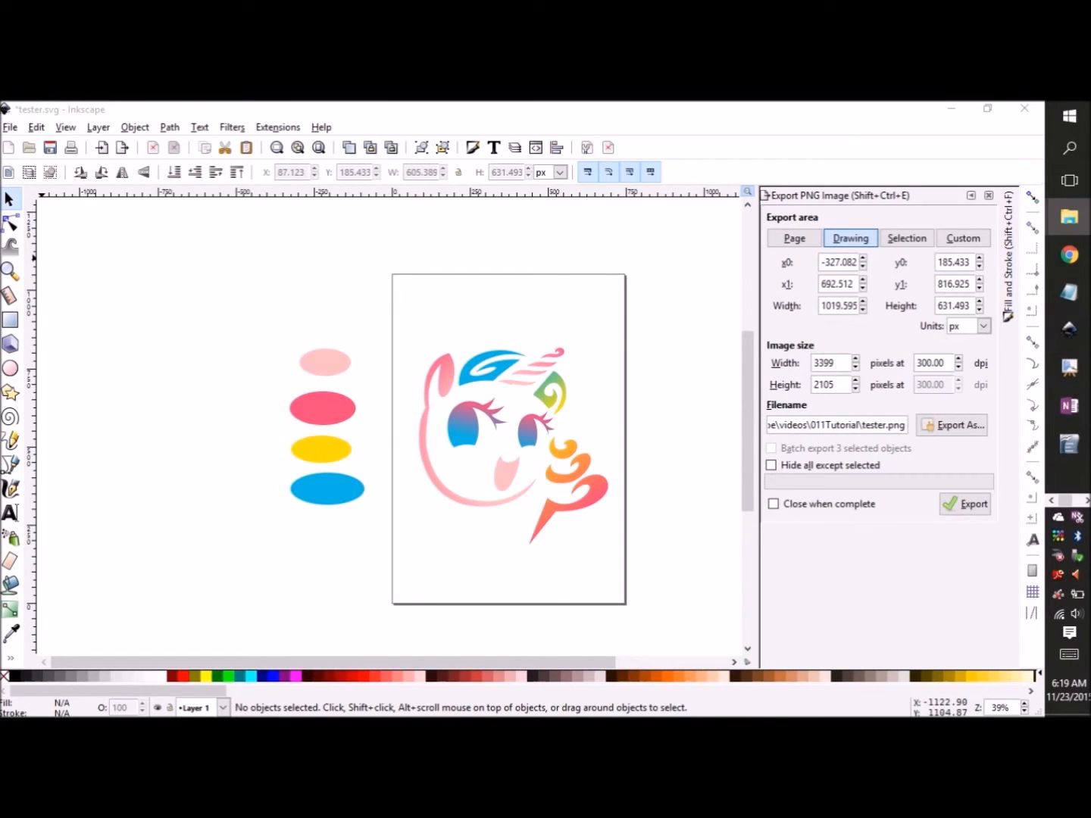
pyautogui.moveTo(175, 346); pyautogui.dragTo(485, 191)
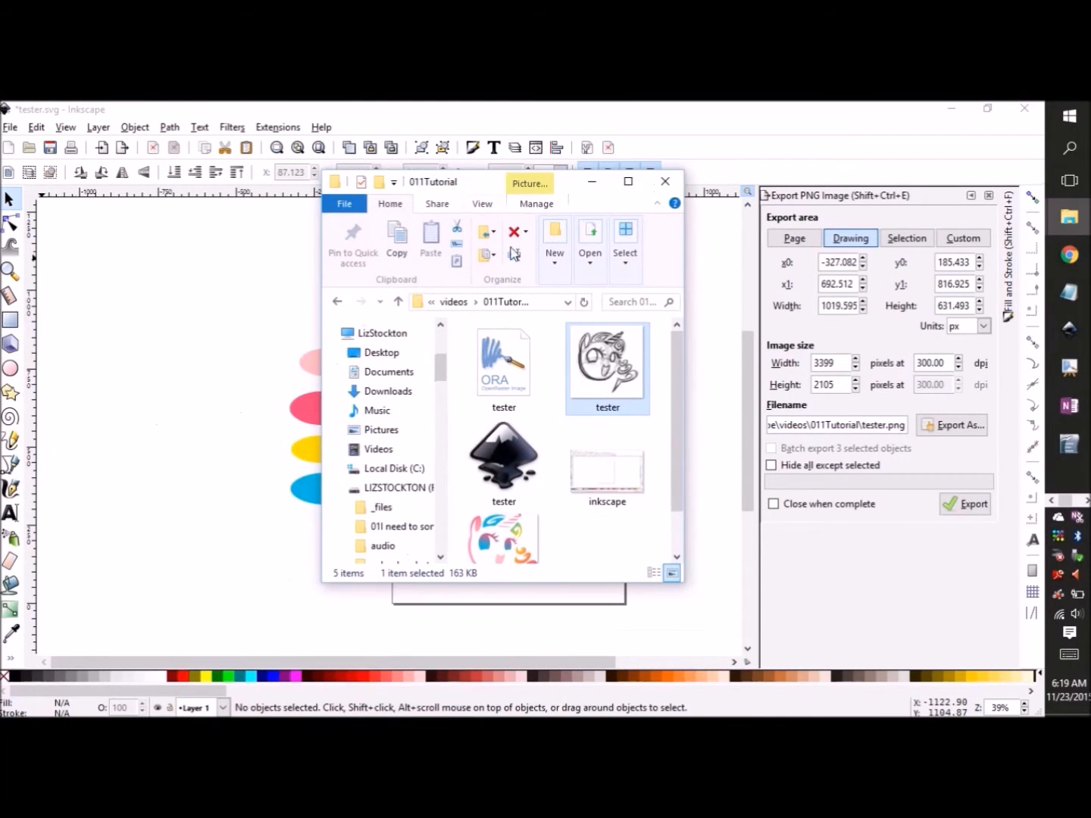
pyautogui.click(587, 528)
pyautogui.scroll(-1, 677, 500)
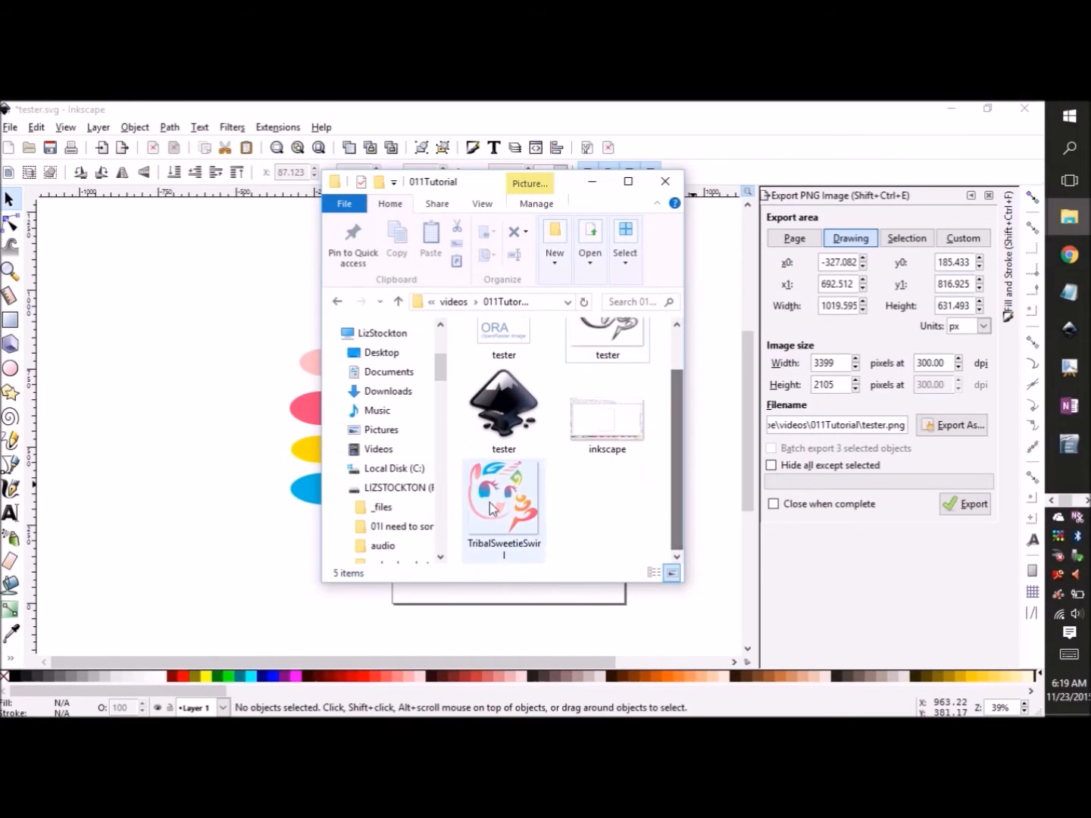
pyautogui.doubleClick(506, 504)
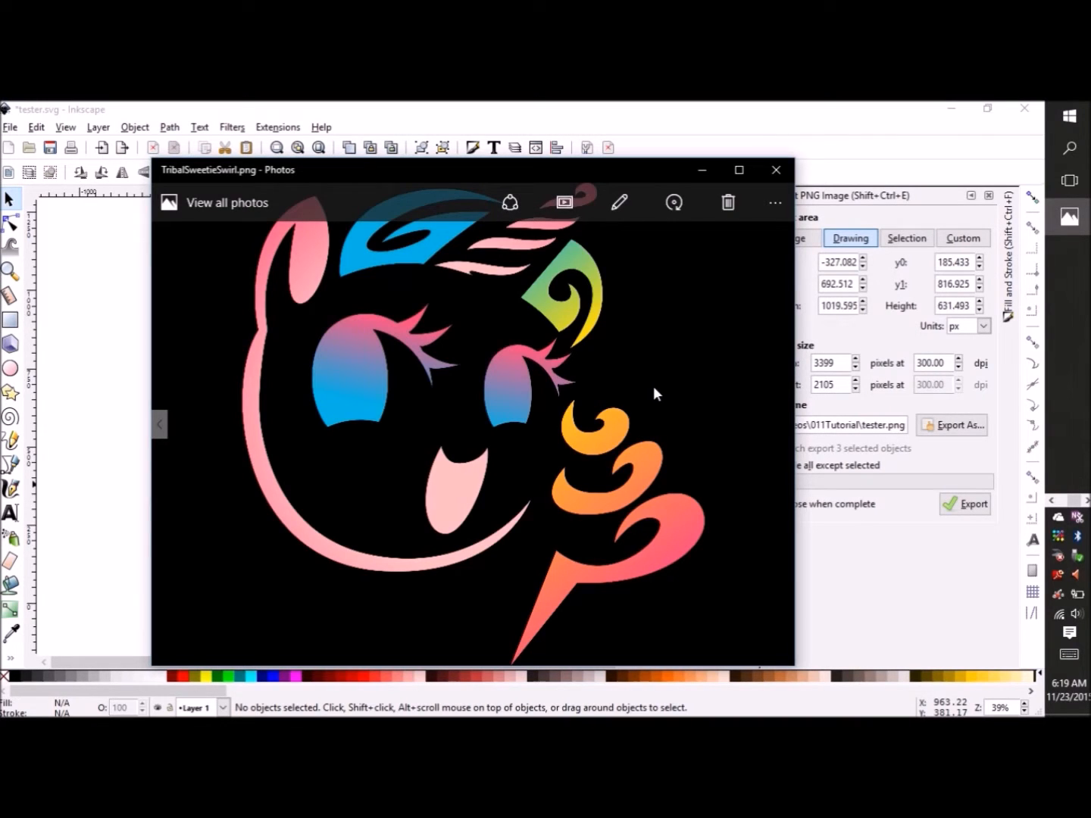
pyautogui.click(775, 202)
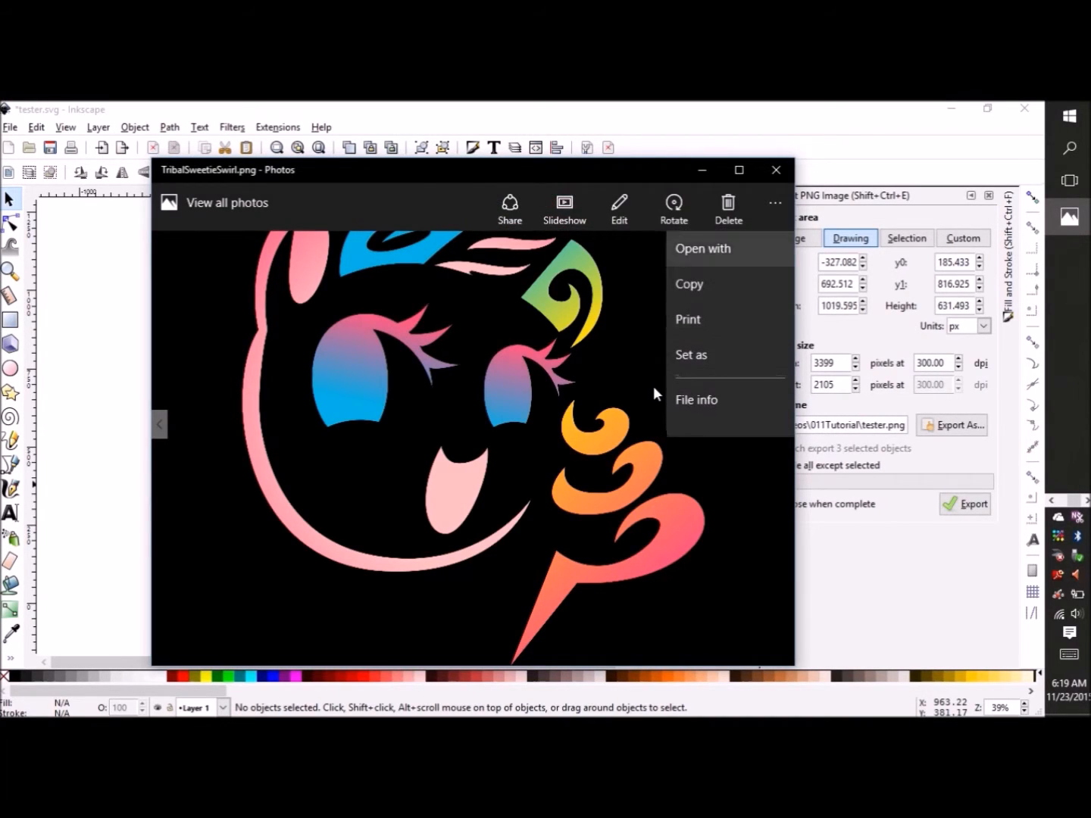
pyautogui.press('Escape')
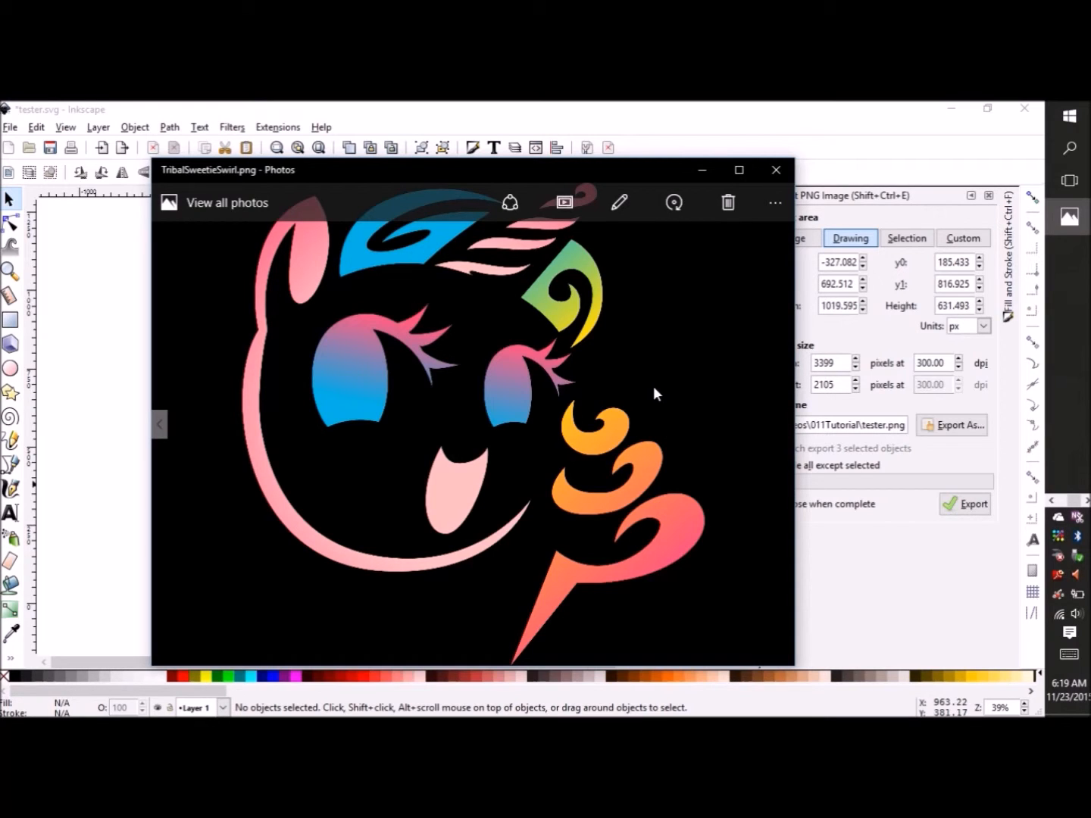
pyautogui.click(788, 175)
pyautogui.moveTo(570, 185); pyautogui.dragTo(277, 227)
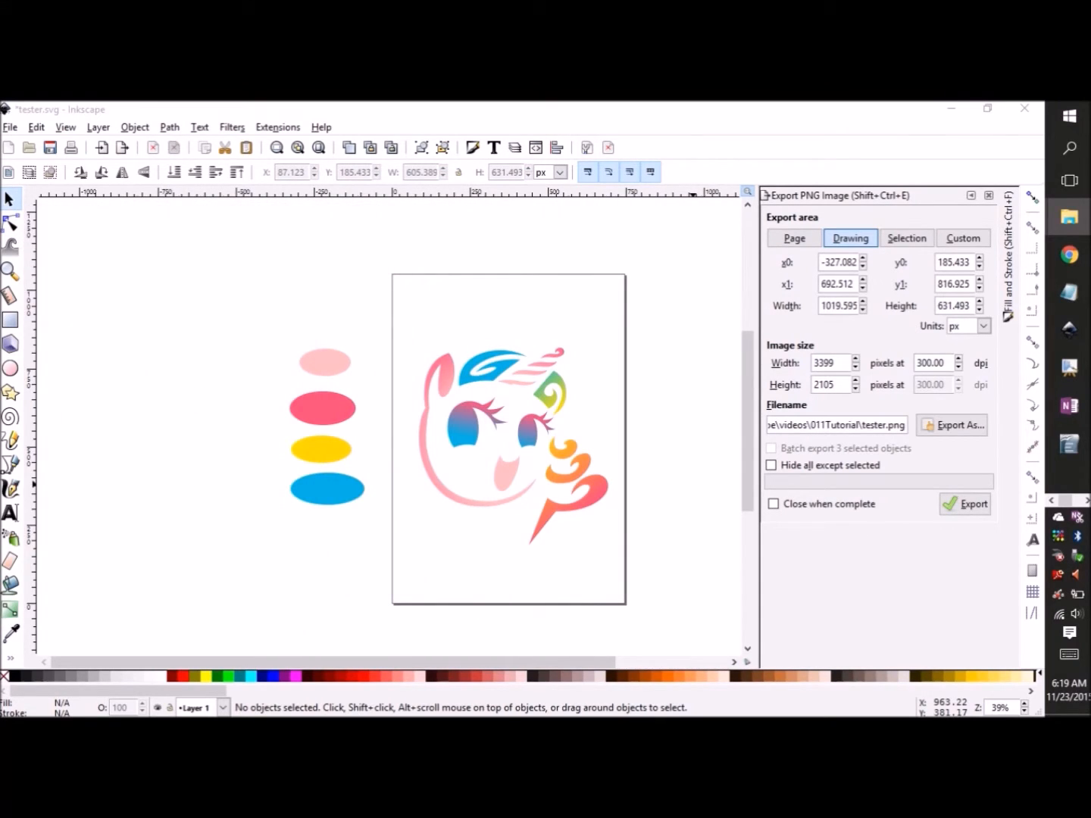
pyautogui.click(248, 287)
# Step: Draw a rectangle about 734 by 737 px over the whole pony head and set its opacity to 100%
pyautogui.press('r')
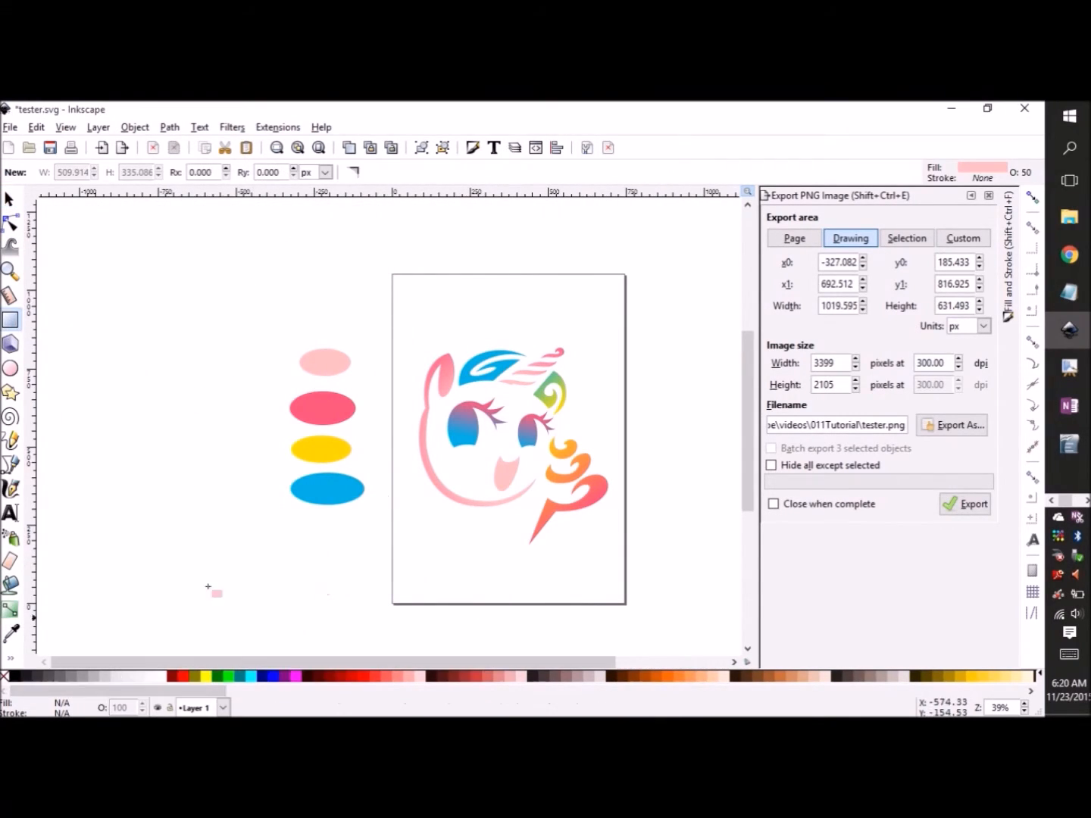
pyautogui.moveTo(391, 322)
pyautogui.mouseDown()
pyautogui.moveTo(652, 562)
pyautogui.moveTo(621, 552)
pyautogui.mouseUp()
pyautogui.write('100')
pyautogui.press('Return')
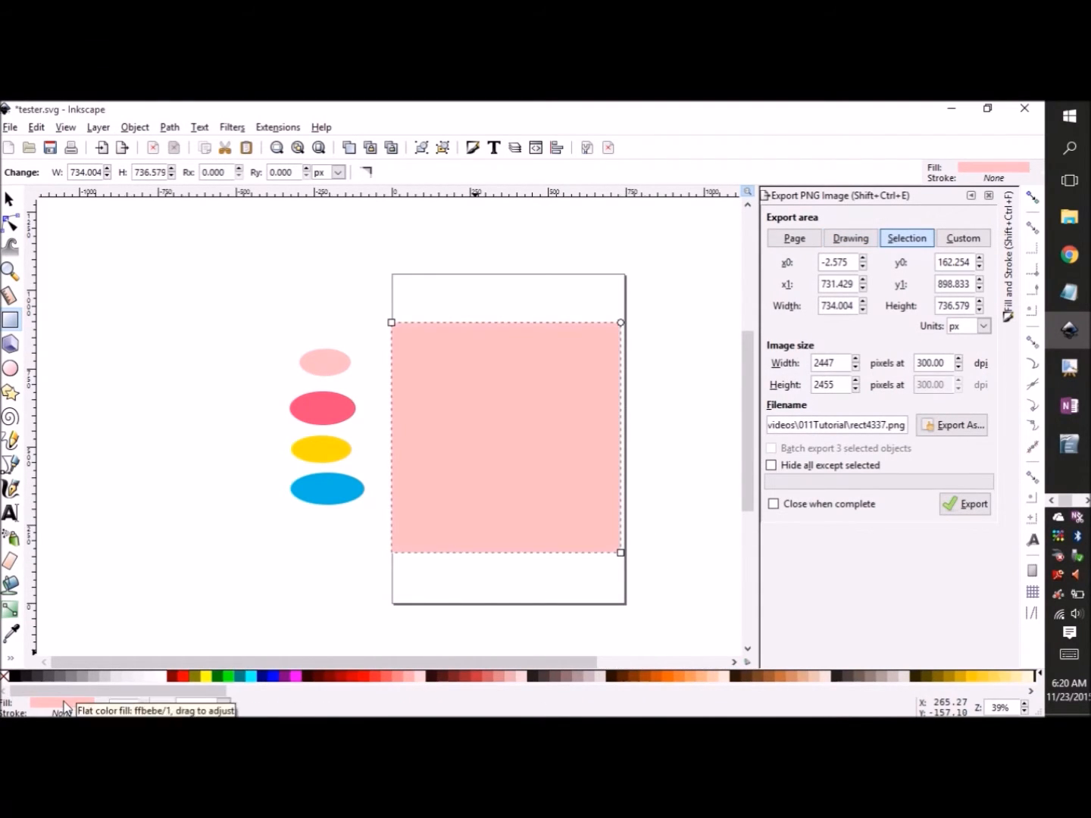
# Step: Fill the rectangle with white and lower it to the bottom, behind the pony head
pyautogui.click(157, 676)
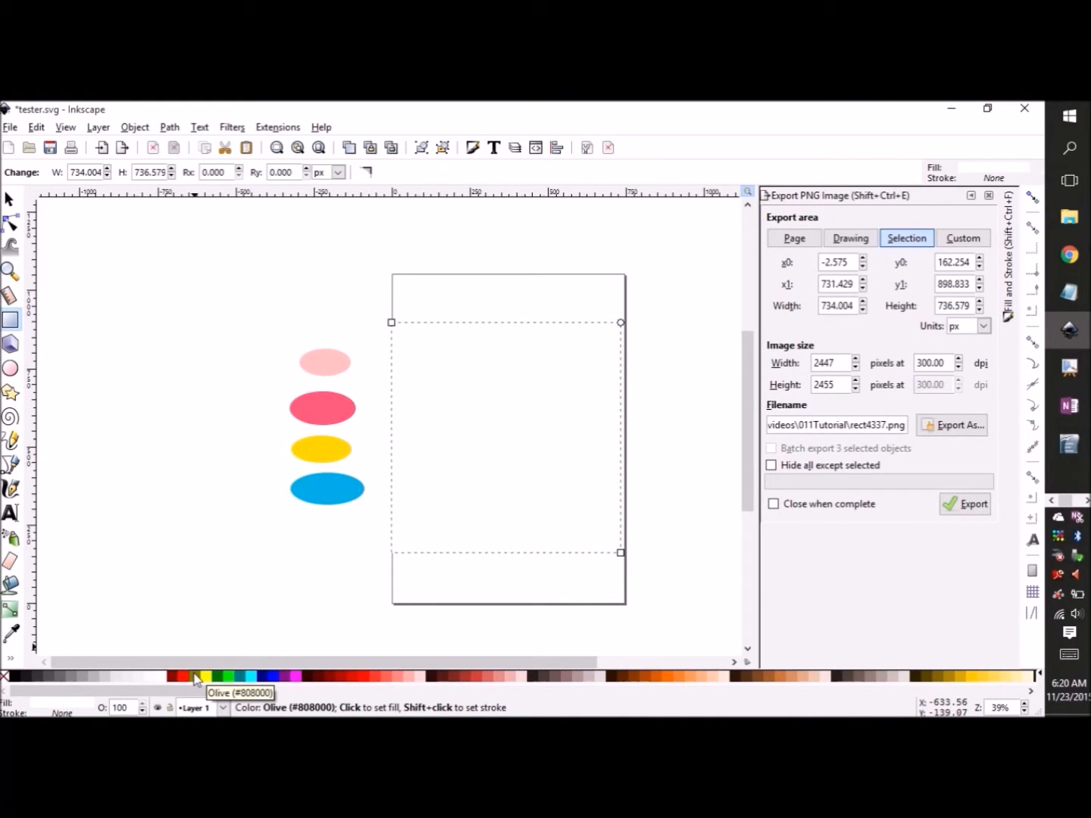
pyautogui.click(135, 127)
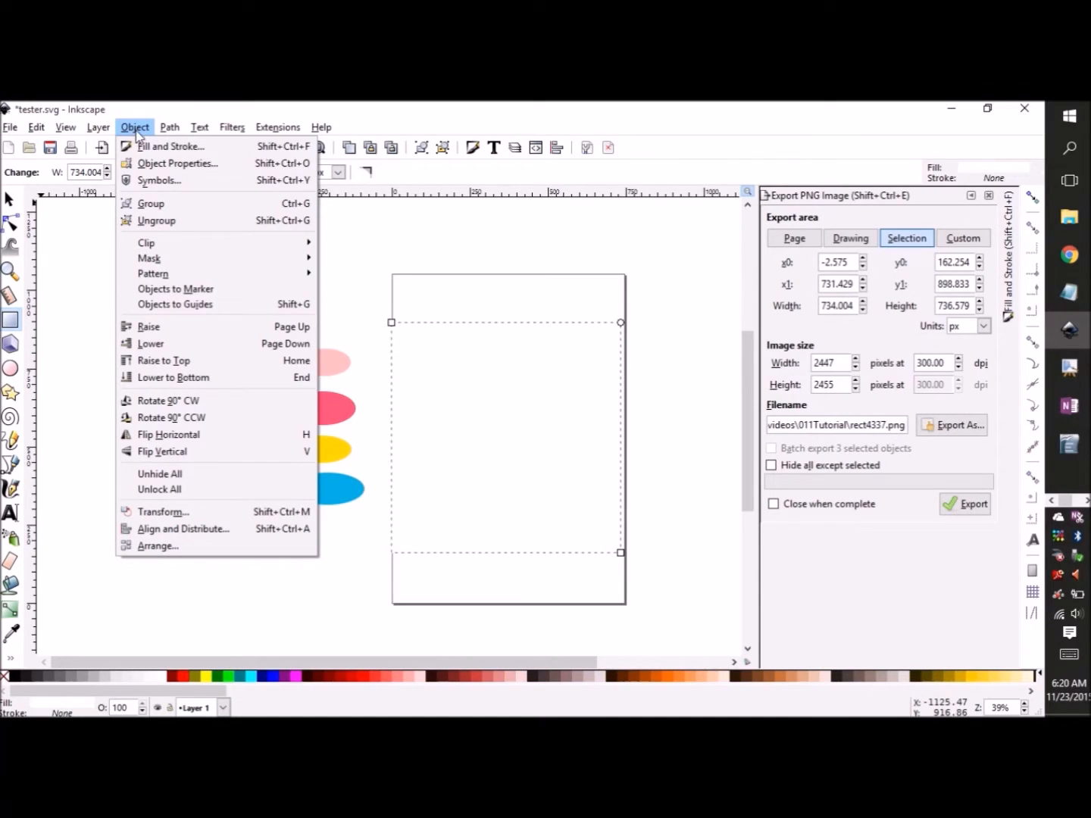
pyautogui.click(188, 378)
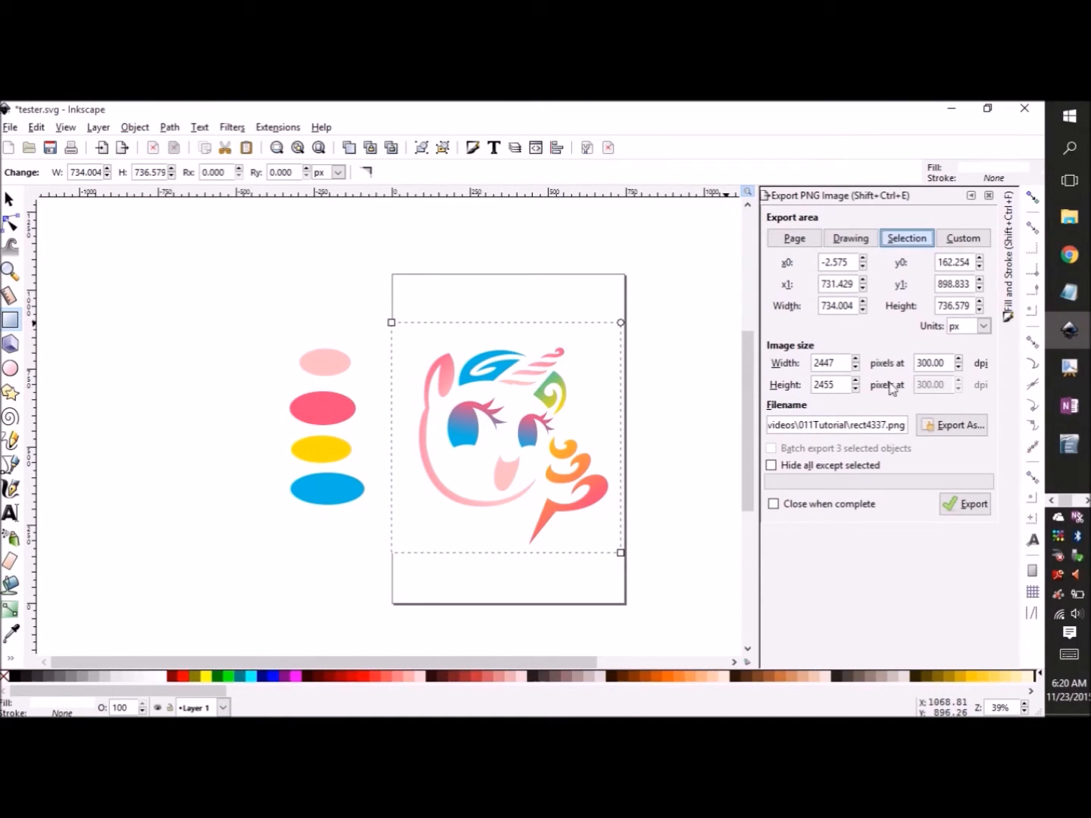
# Step: Export the white rectangle's area with the pony head at 300 dpi as TribalSweetieSwirl2.png in the 011Tutorial folder
pyautogui.click(952, 426)
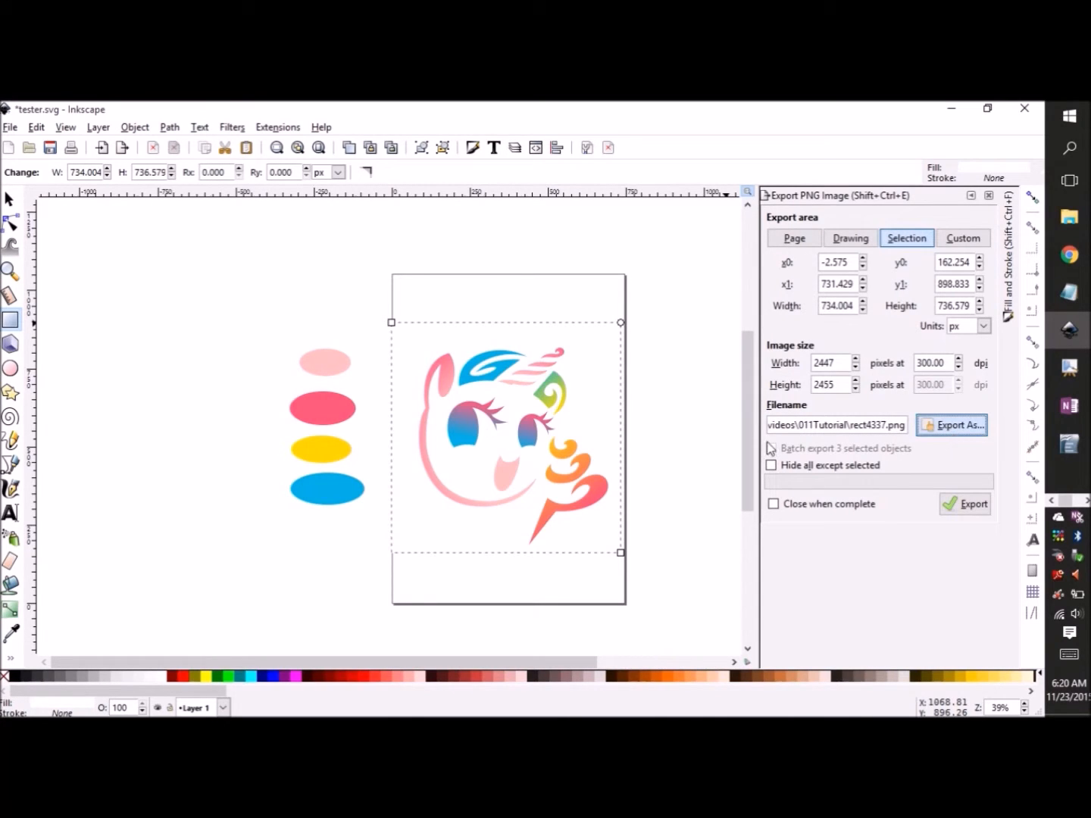
pyautogui.click(382, 244)
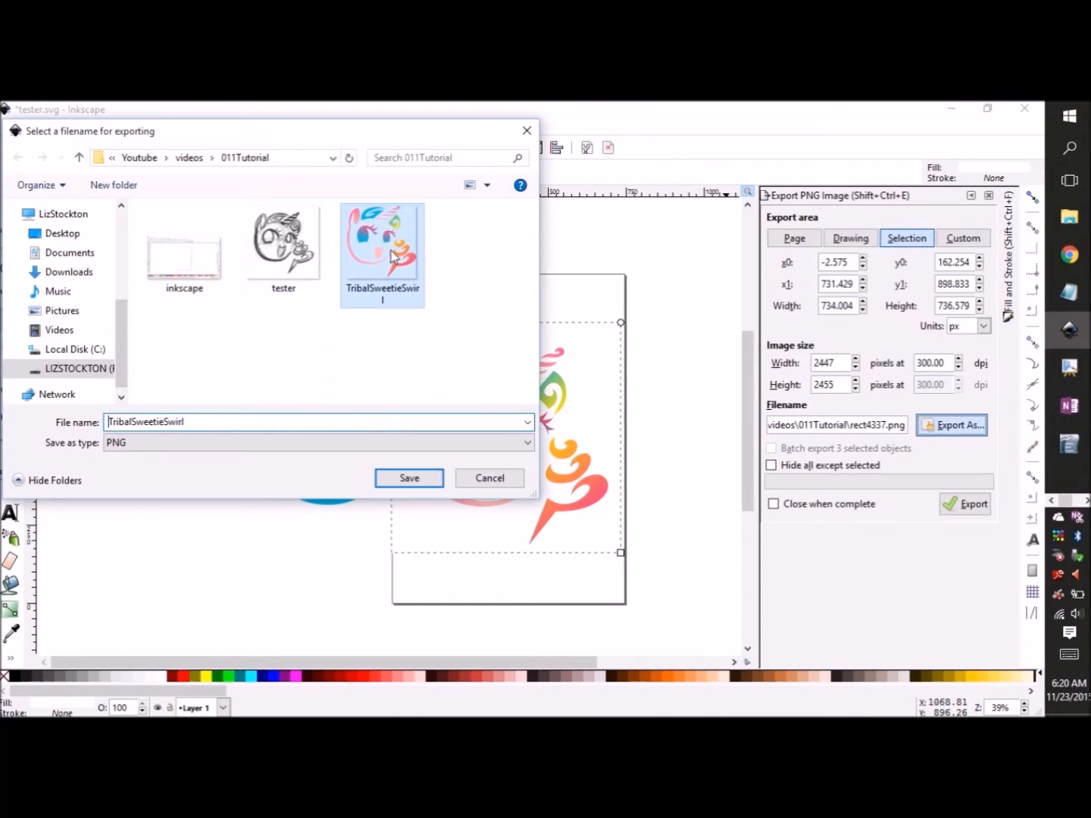
pyautogui.doubleClick(196, 429)
pyautogui.click(211, 429)
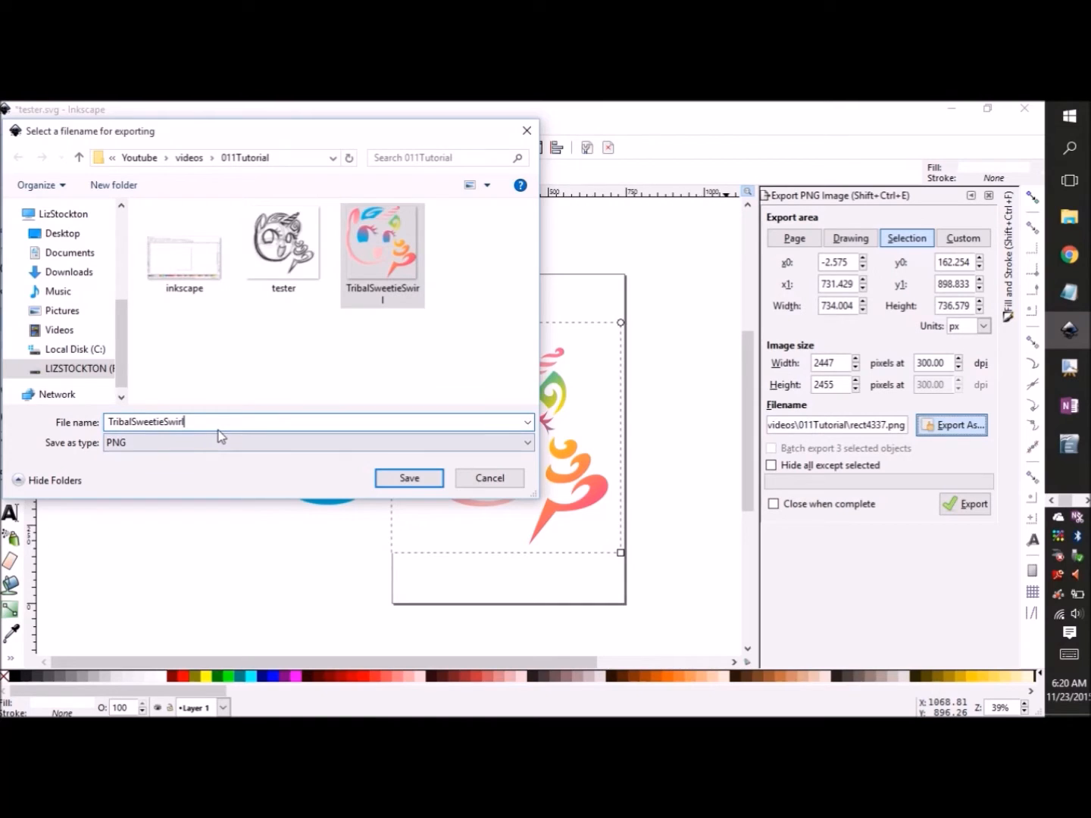
pyautogui.write('2')
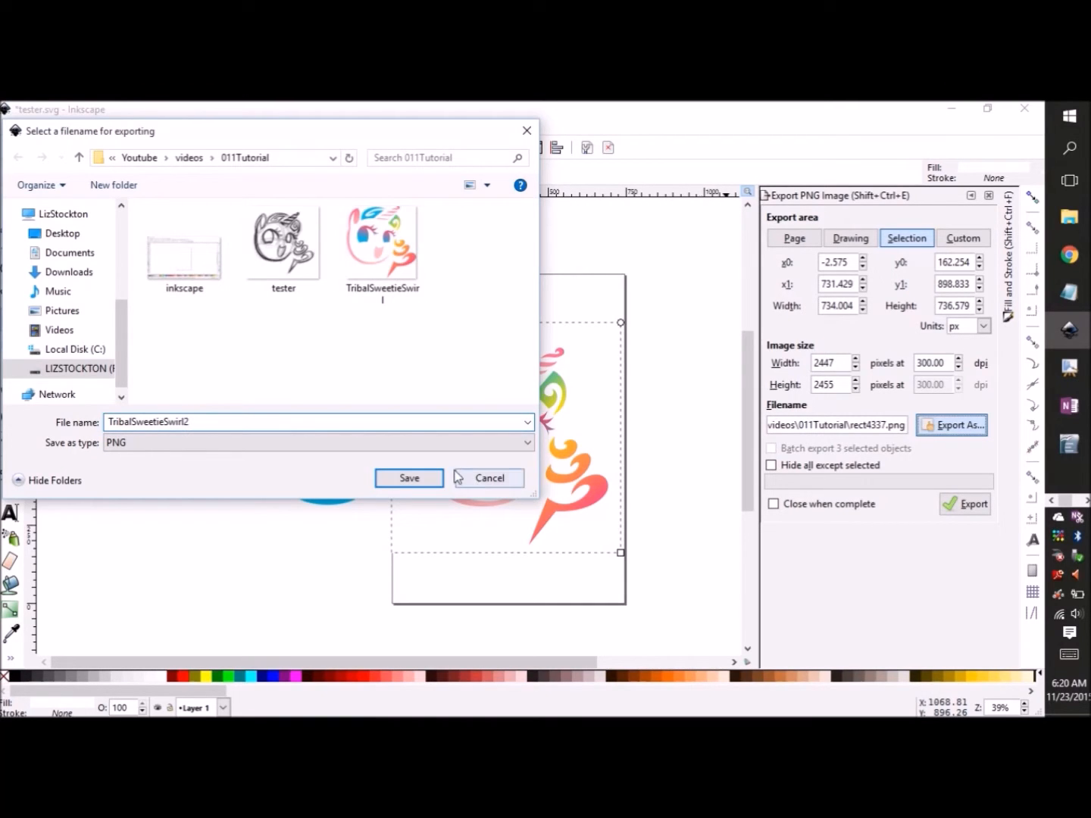
pyautogui.click(409, 478)
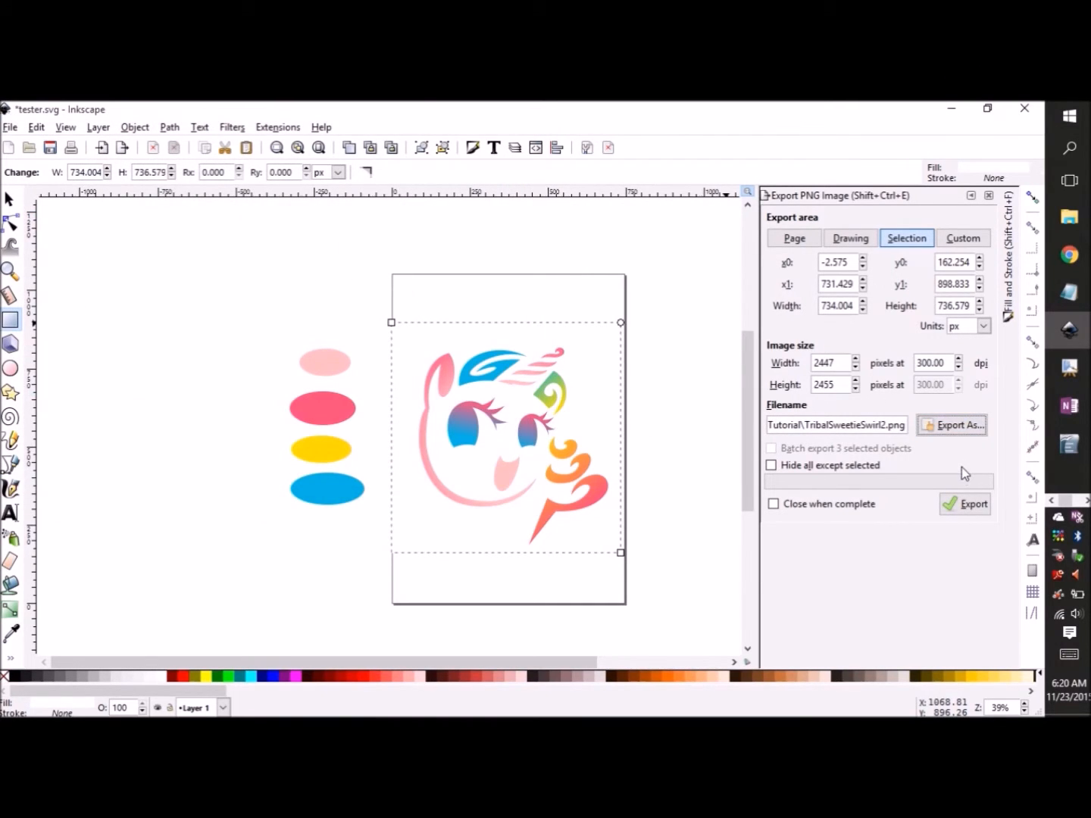
pyautogui.click(964, 509)
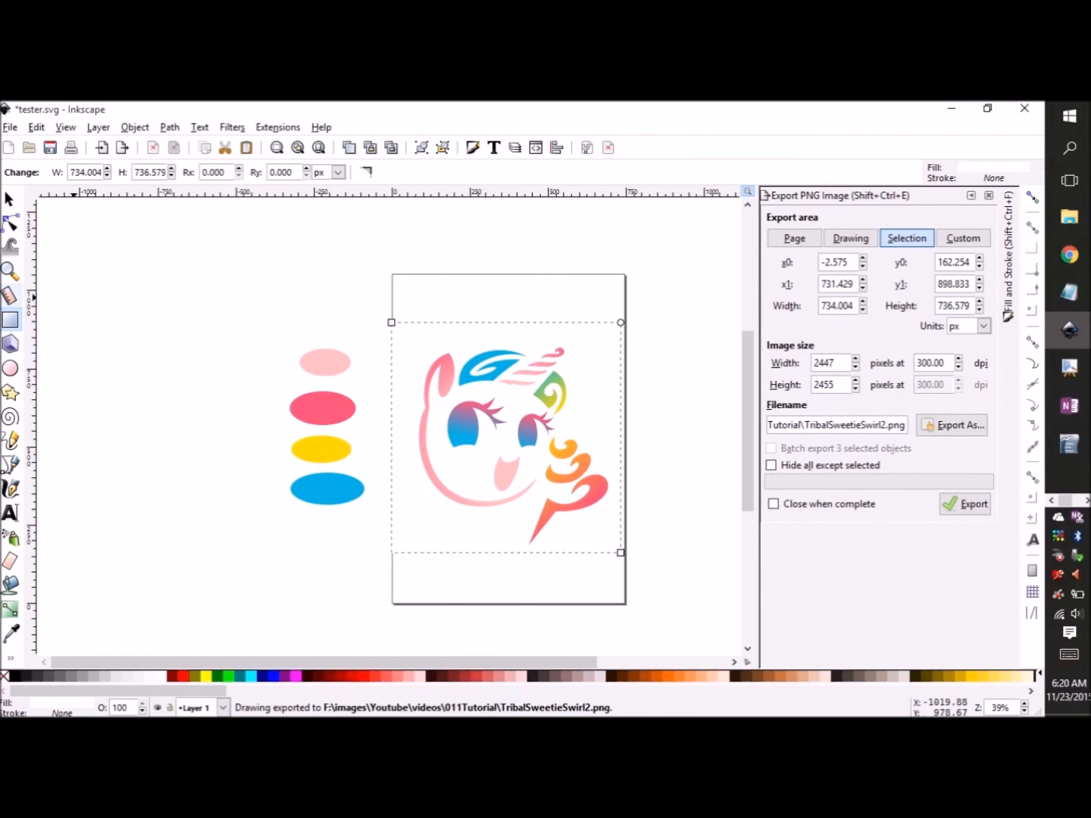
# Step: Switch to File Explorer, open TribalSweetieSwirl2 enlarged in Photos to examine its background, close it and move the folder window away
pyautogui.hotkey('alt', 'Tab')
pyautogui.click(485, 658)
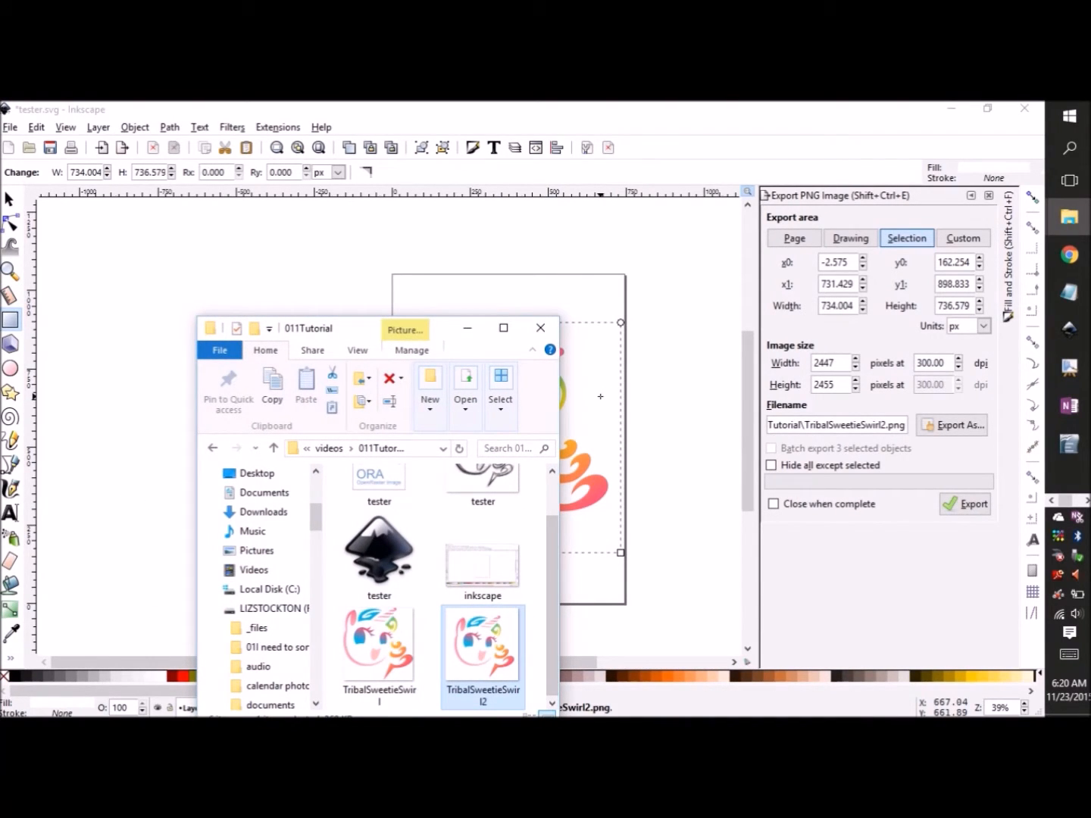
pyautogui.press('Return')
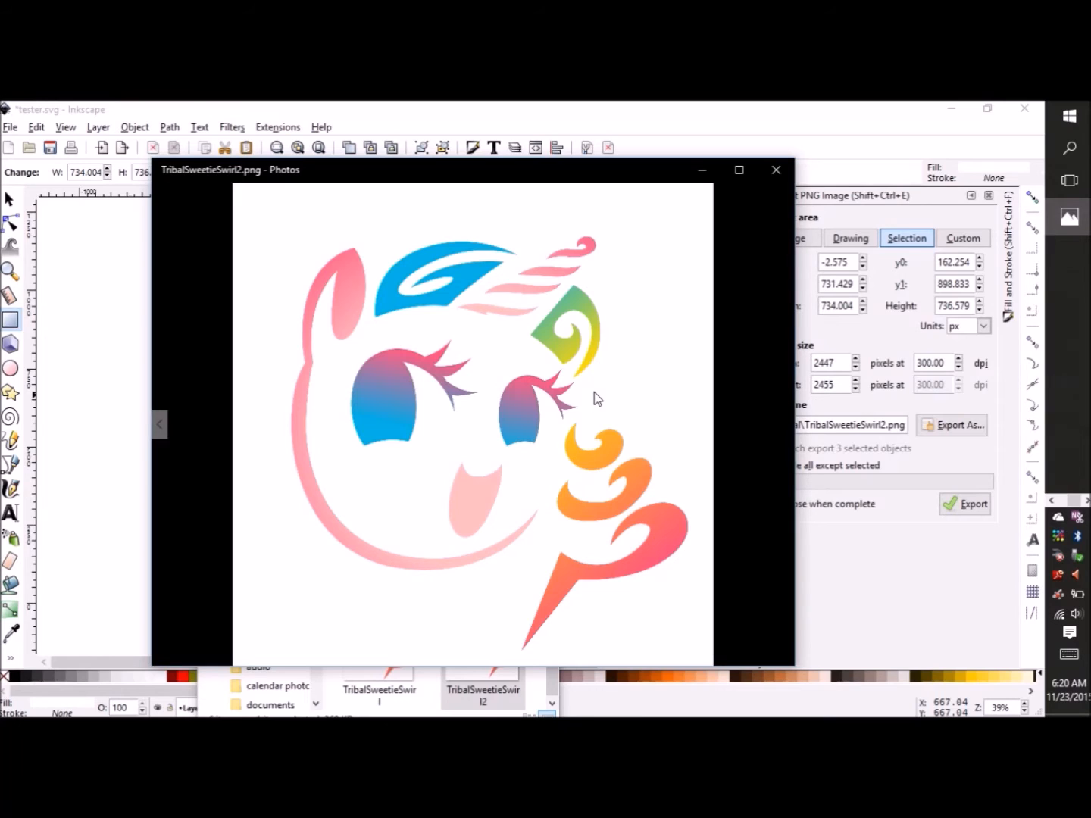
pyautogui.hotkey('shift', 'F10')
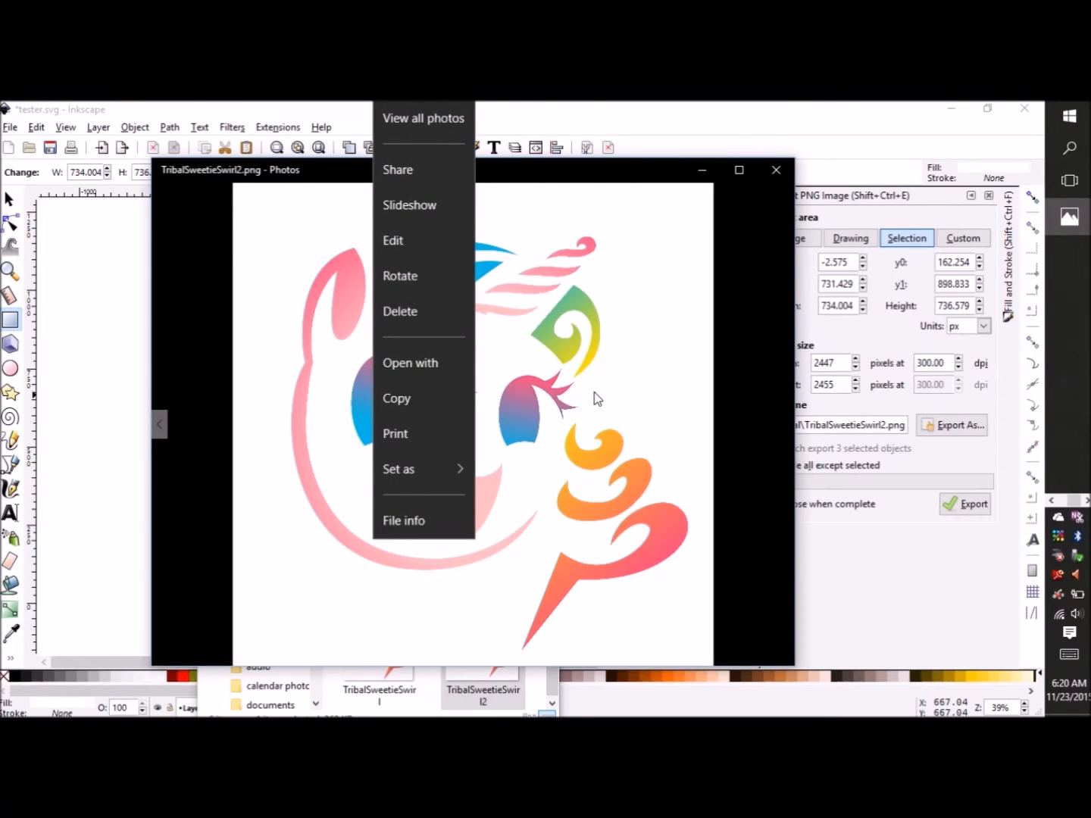
pyautogui.press('Up')
pyautogui.press('Up')
pyautogui.press('Up')
pyautogui.press('Up')
pyautogui.press('Up')
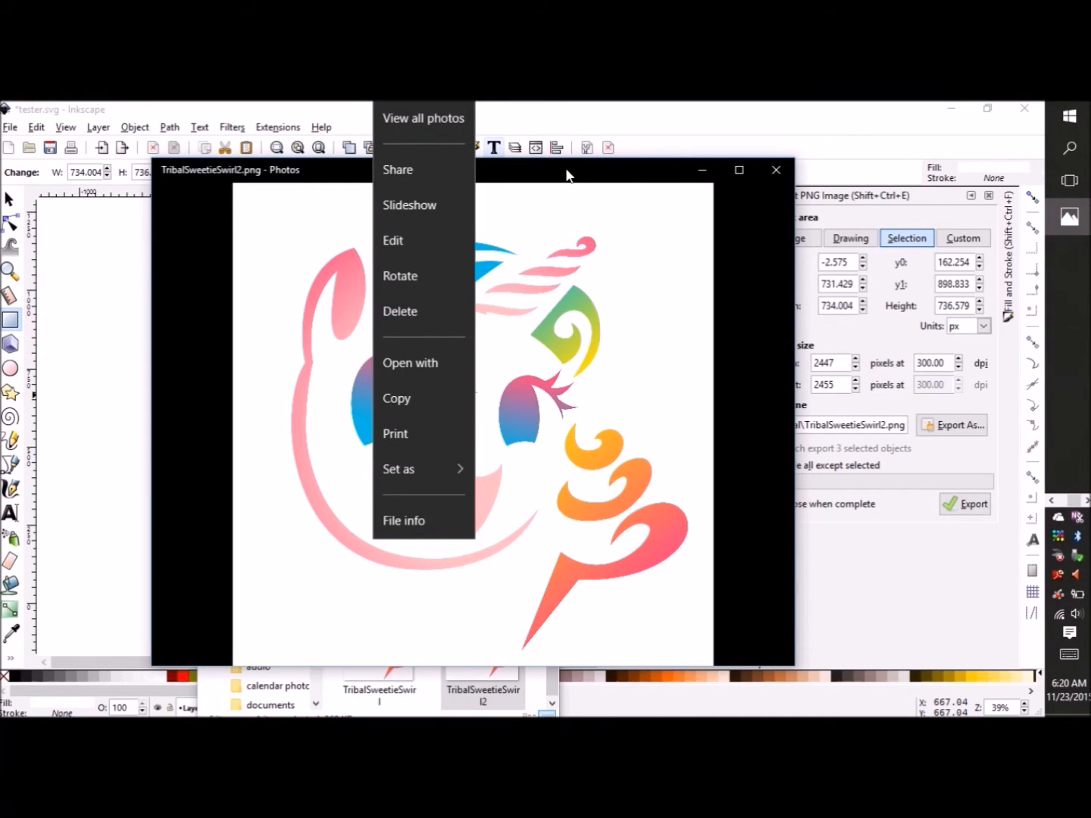
pyautogui.click(720, 181)
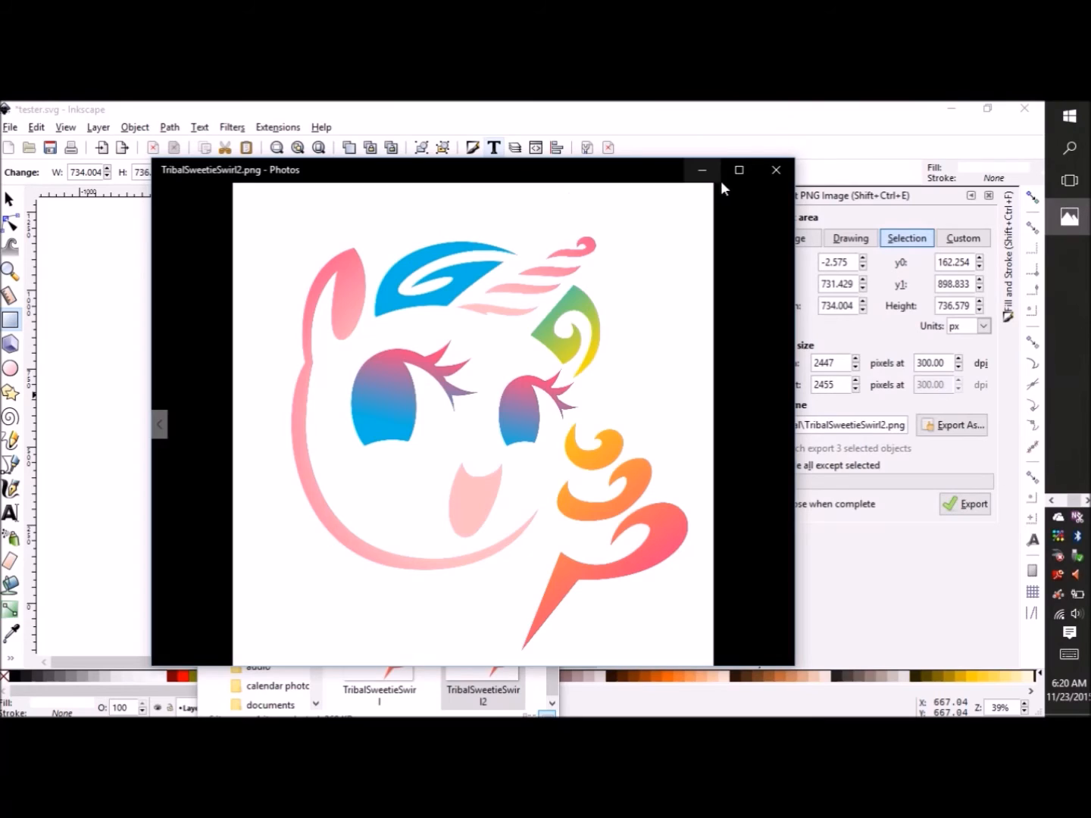
pyautogui.click(739, 169)
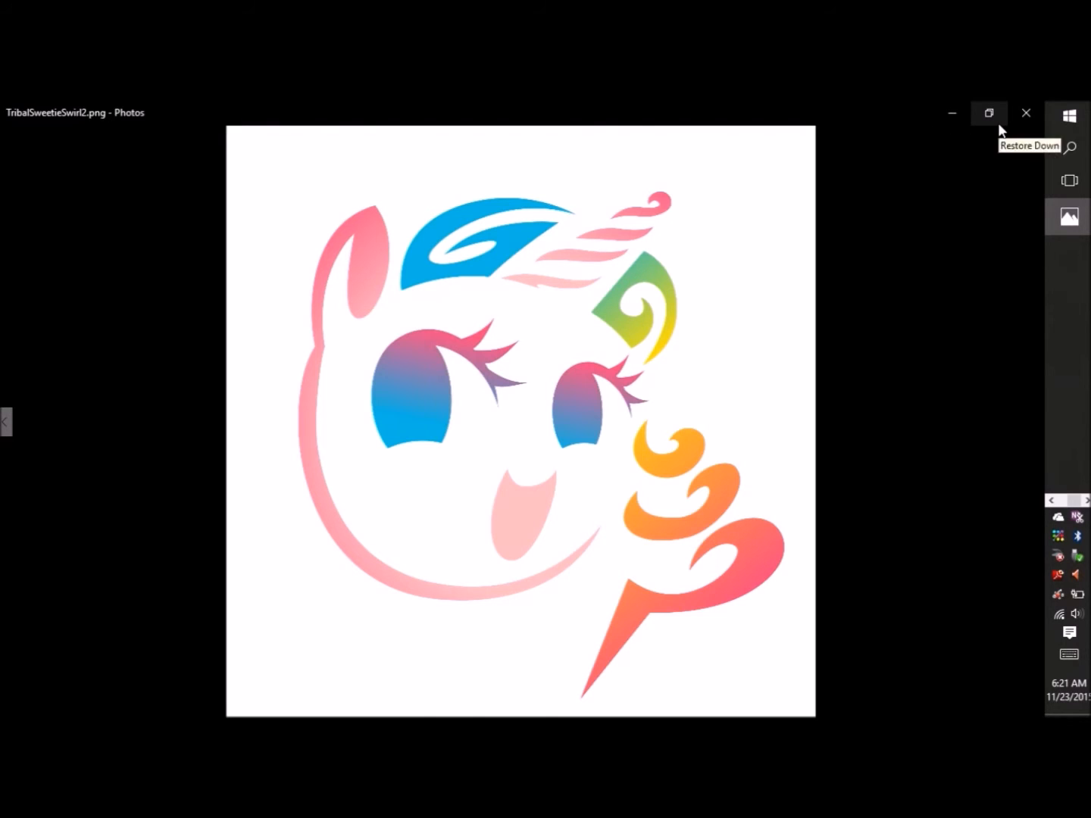
pyautogui.click(1027, 115)
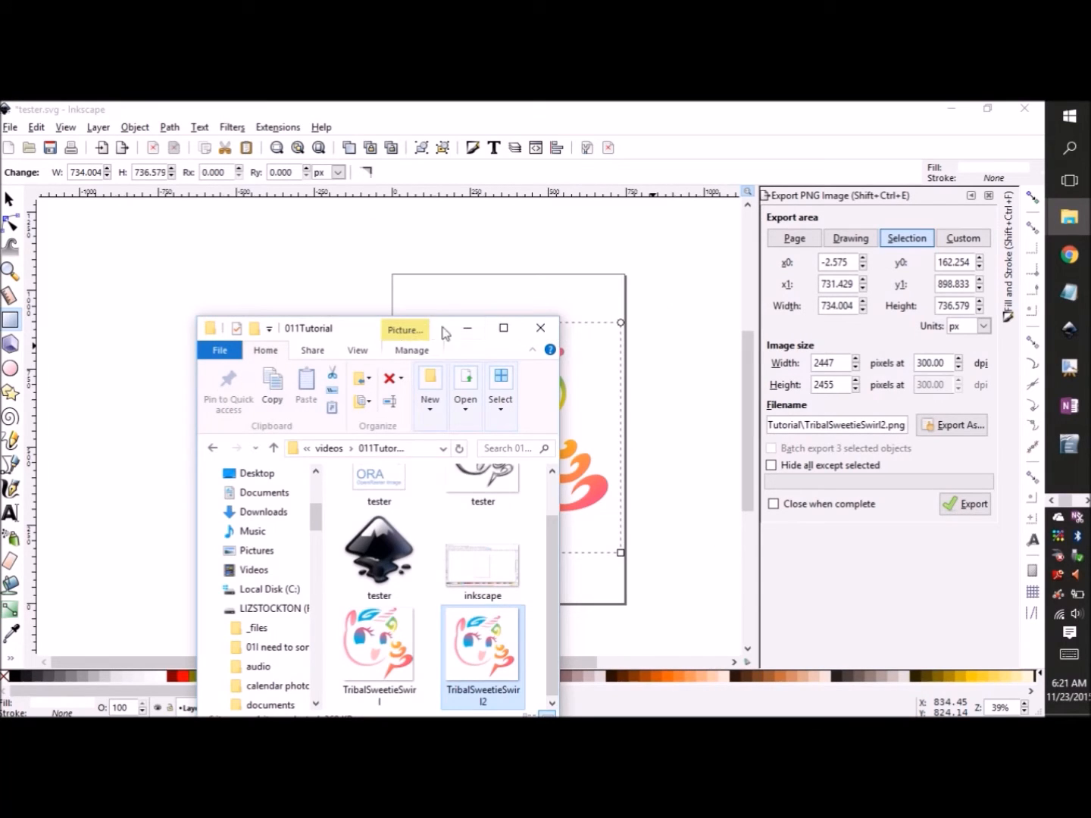
pyautogui.moveTo(360, 331); pyautogui.dragTo(0, 267)
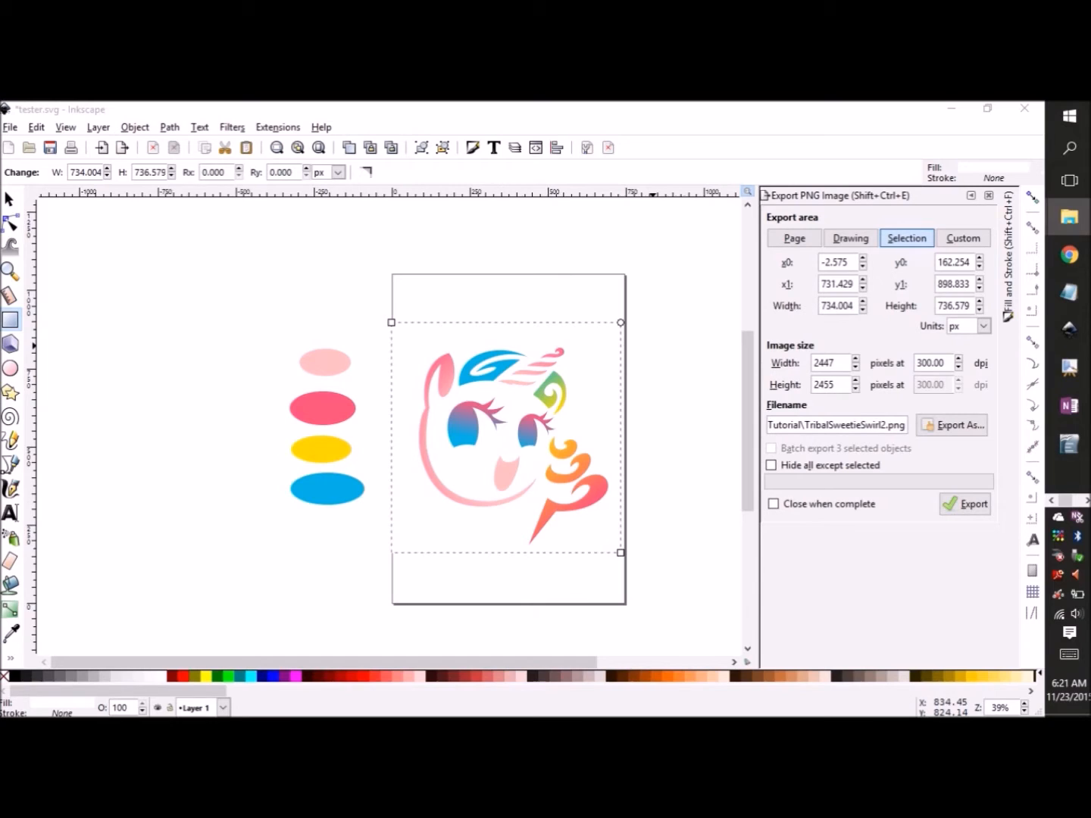
# Step: Return to the Inkscape drawing and delete the white background rectangle behind the pony head
pyautogui.click(184, 454)
pyautogui.click(10, 199)
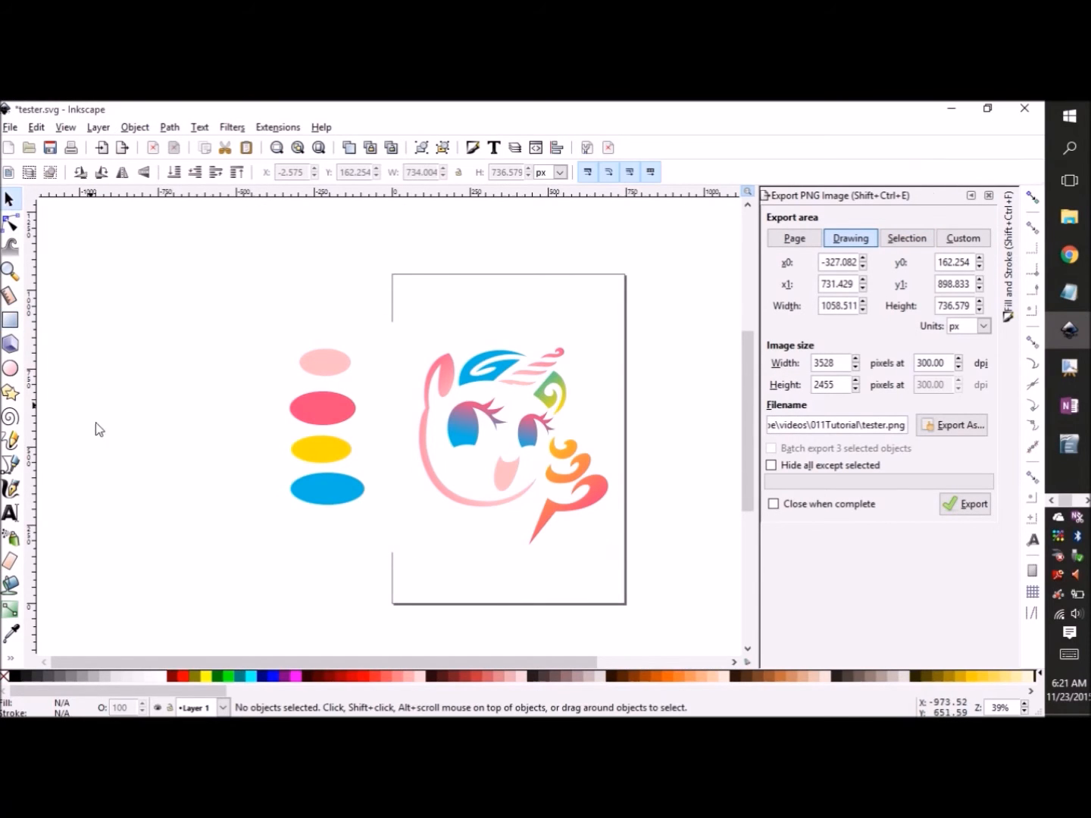
pyautogui.click(388, 390)
pyautogui.press('Escape')
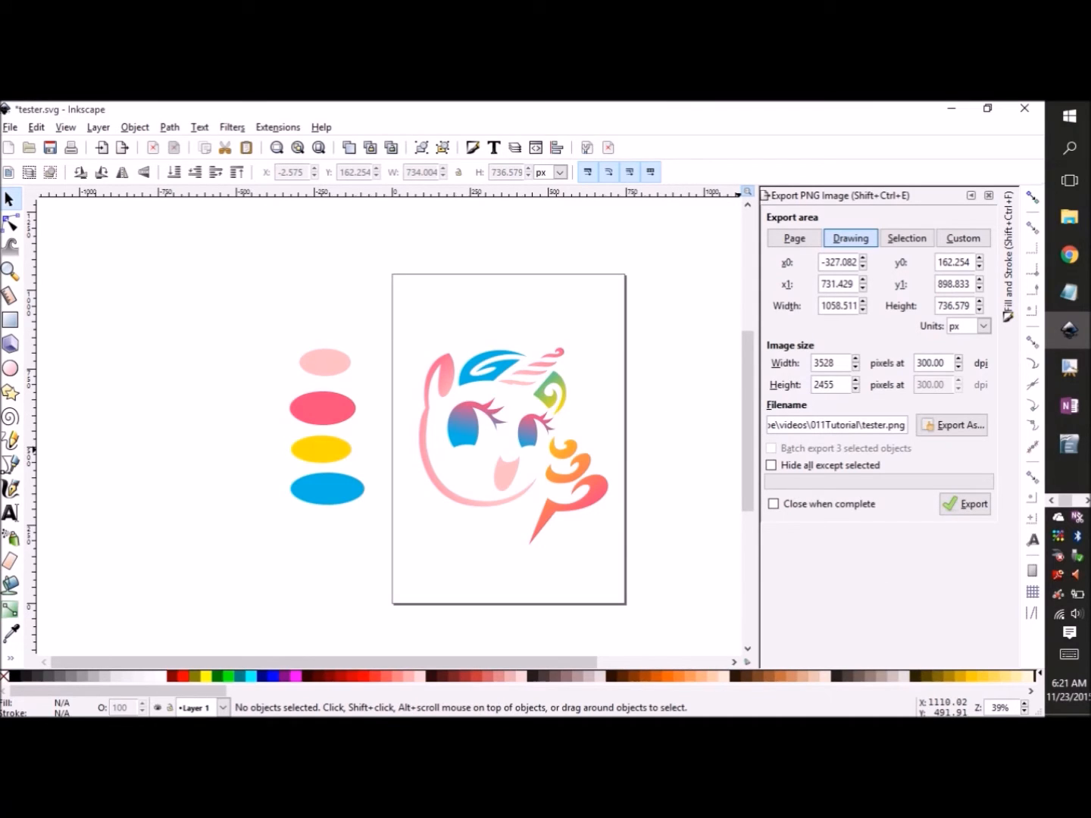
# Step: Examine the smoothness of the larger eye's outline at 1000% and up to 25600% zoom, and return to the whole head
pyautogui.tripleClick(1002, 706)
pyautogui.write('1000')
pyautogui.press('Return')
pyautogui.moveTo(275, 661); pyautogui.dragTo(331, 673)
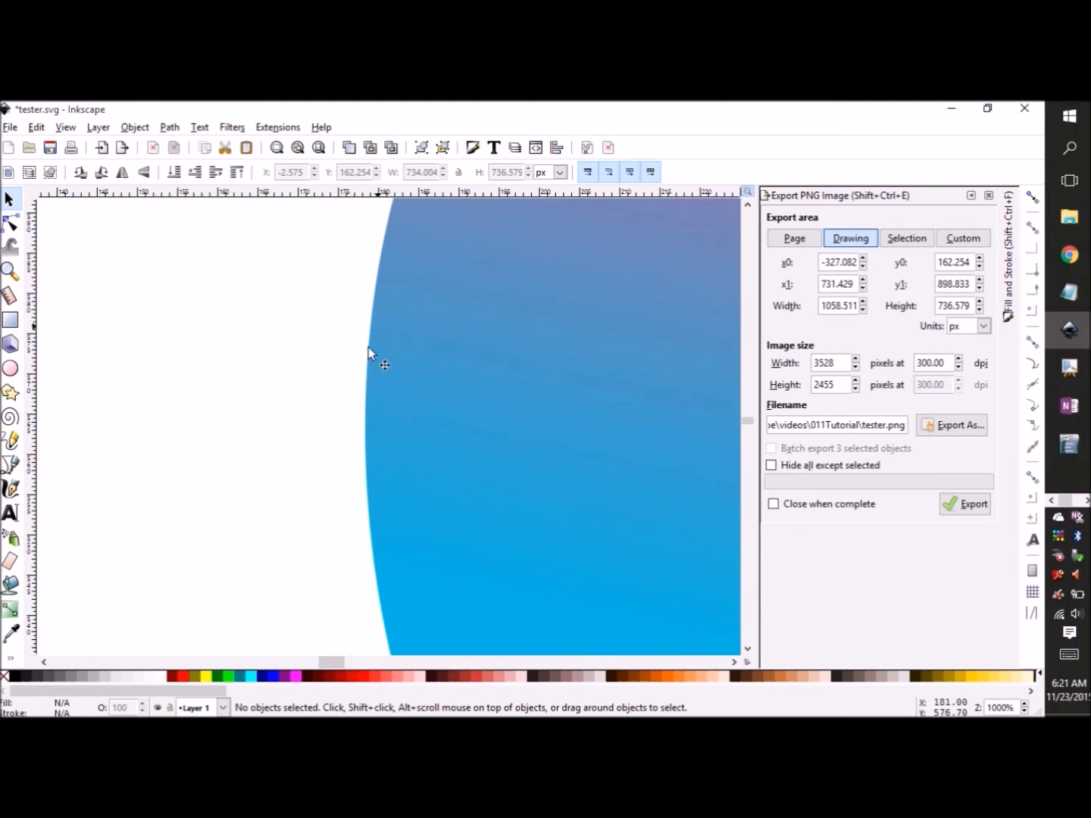
pyautogui.press('+')
pyautogui.press('+')
pyautogui.press('+')
pyautogui.press('+')
pyautogui.press('+')
pyautogui.press('+')
pyautogui.press('+')
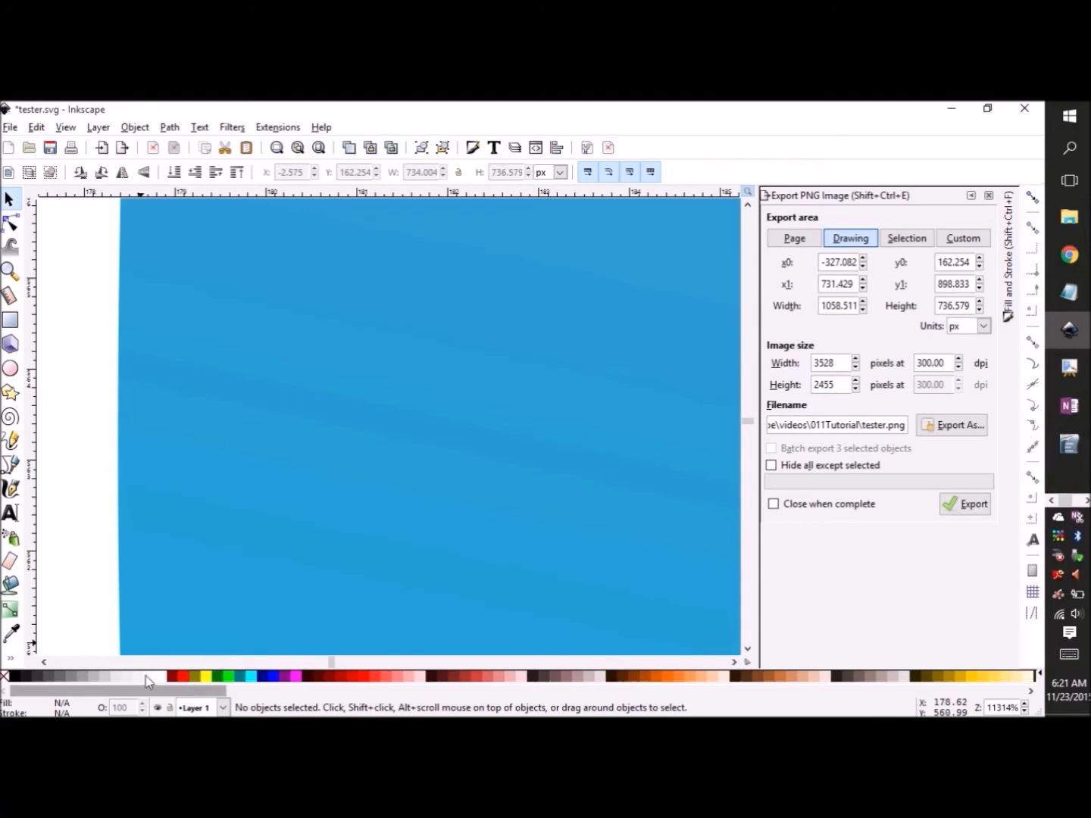
pyautogui.click(44, 661)
pyautogui.click(45, 661)
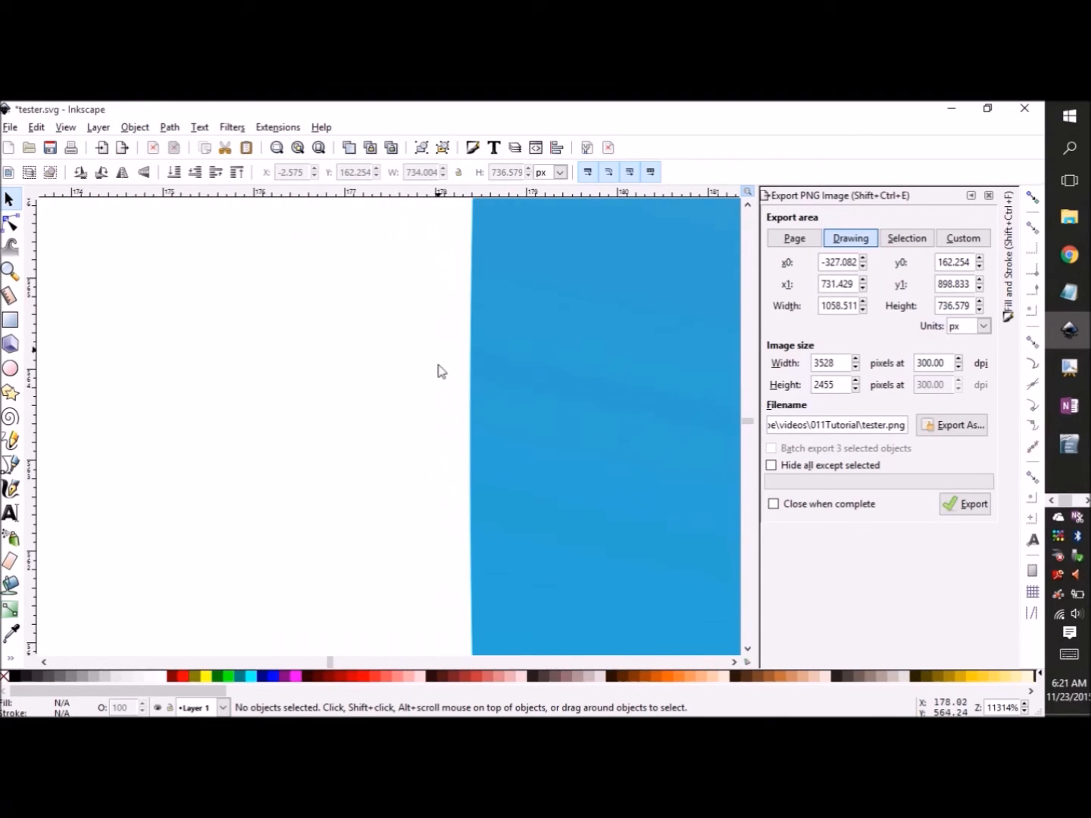
pyautogui.press('+')
pyautogui.press('+')
pyautogui.press('+')
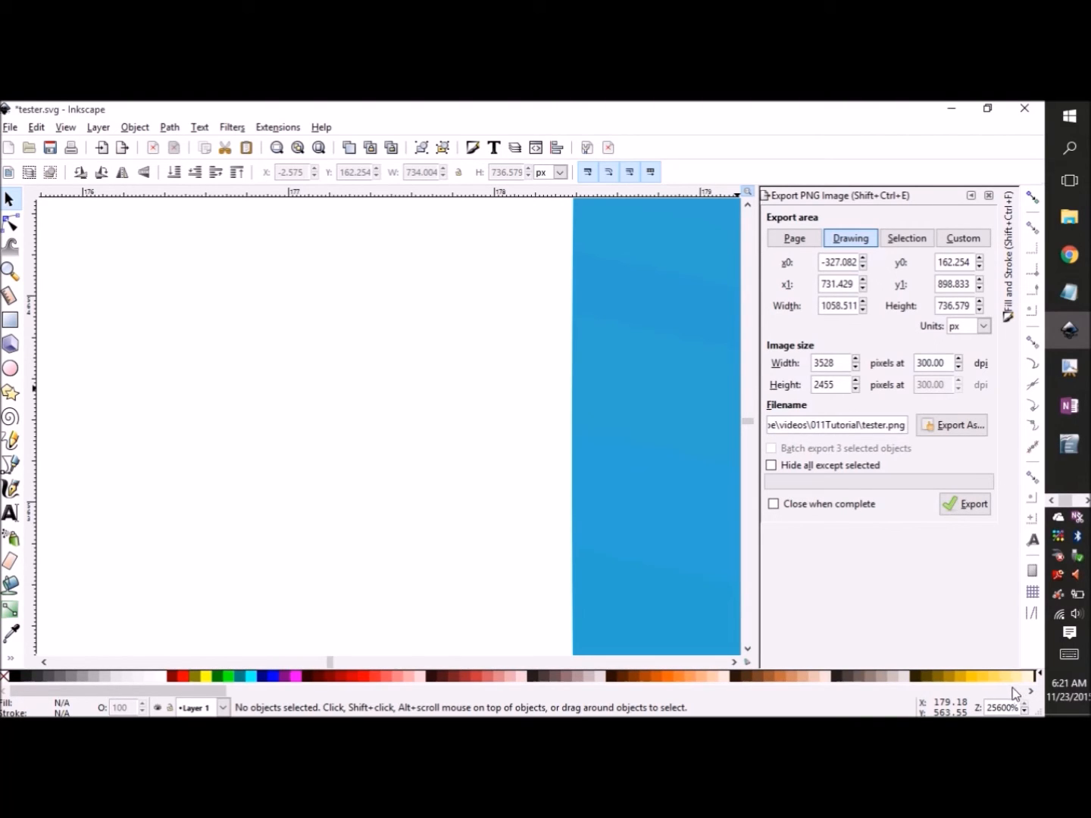
pyautogui.keyDown('ctrl'); pyautogui.scroll(-10, 352, 367); pyautogui.keyUp('ctrl')
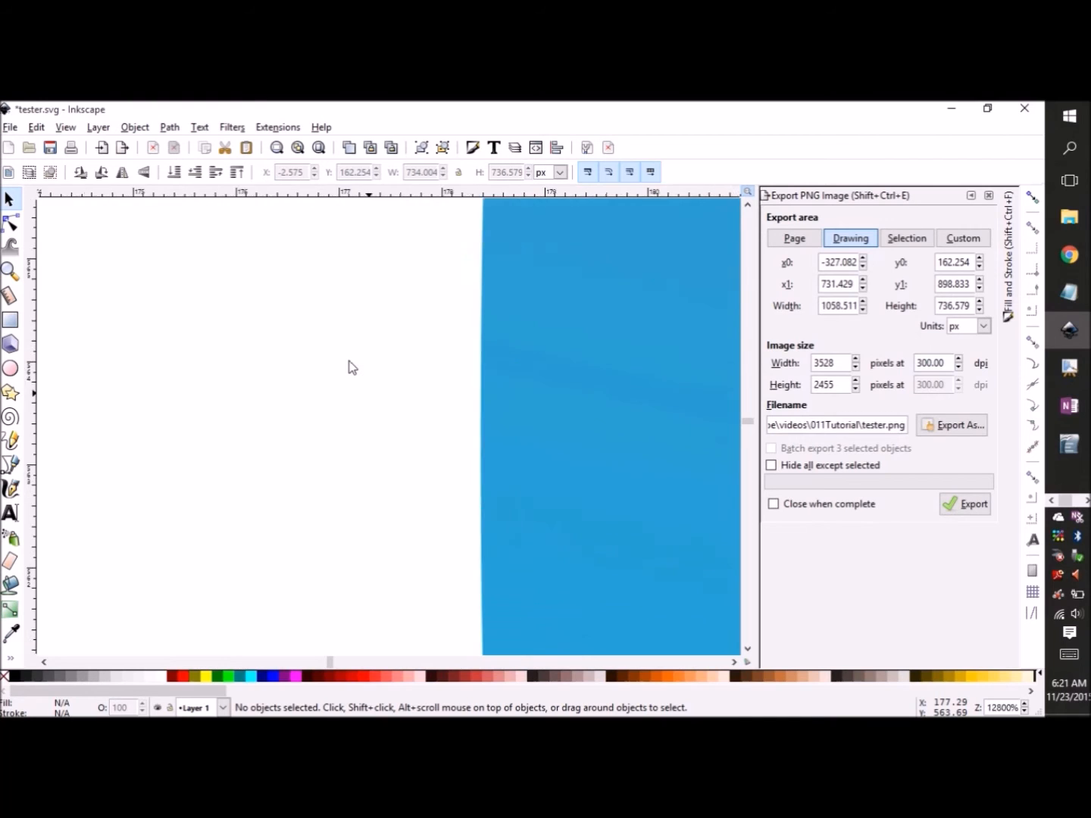
pyautogui.keyDown('ctrl'); pyautogui.scroll(-10, 352, 368); pyautogui.keyUp('ctrl')
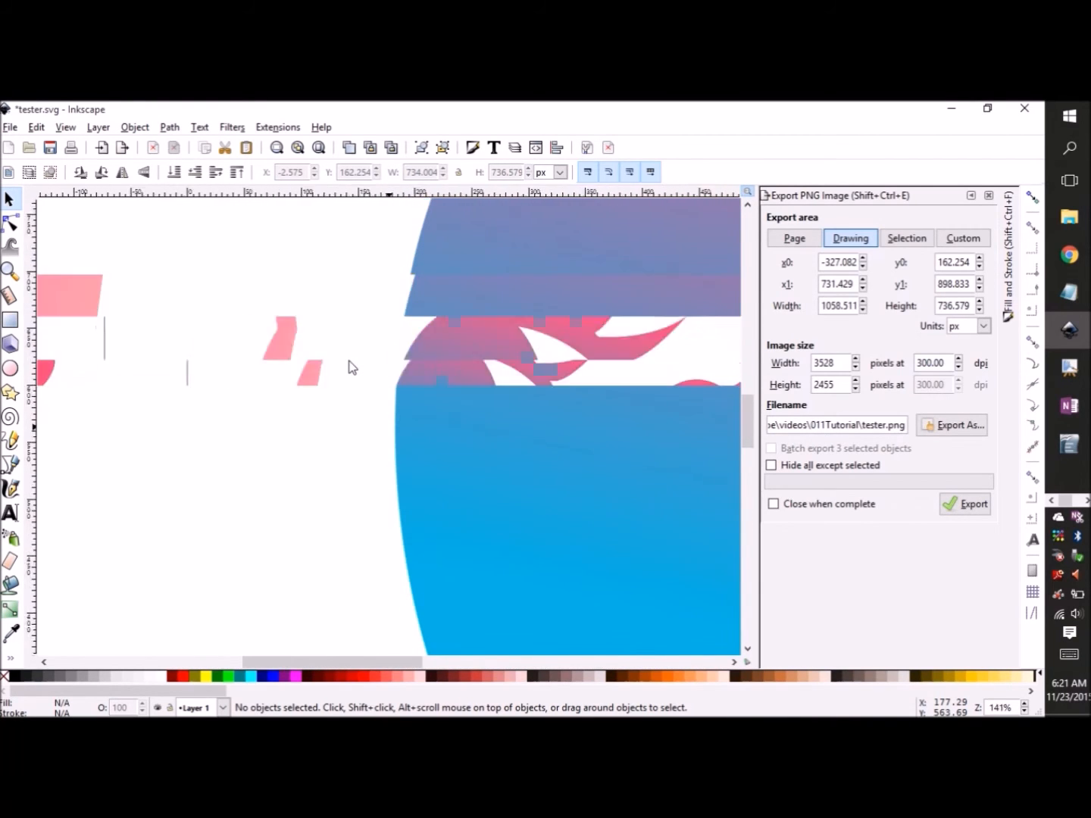
pyautogui.keyDown('ctrl'); pyautogui.scroll(3, 352, 368); pyautogui.keyUp('ctrl')
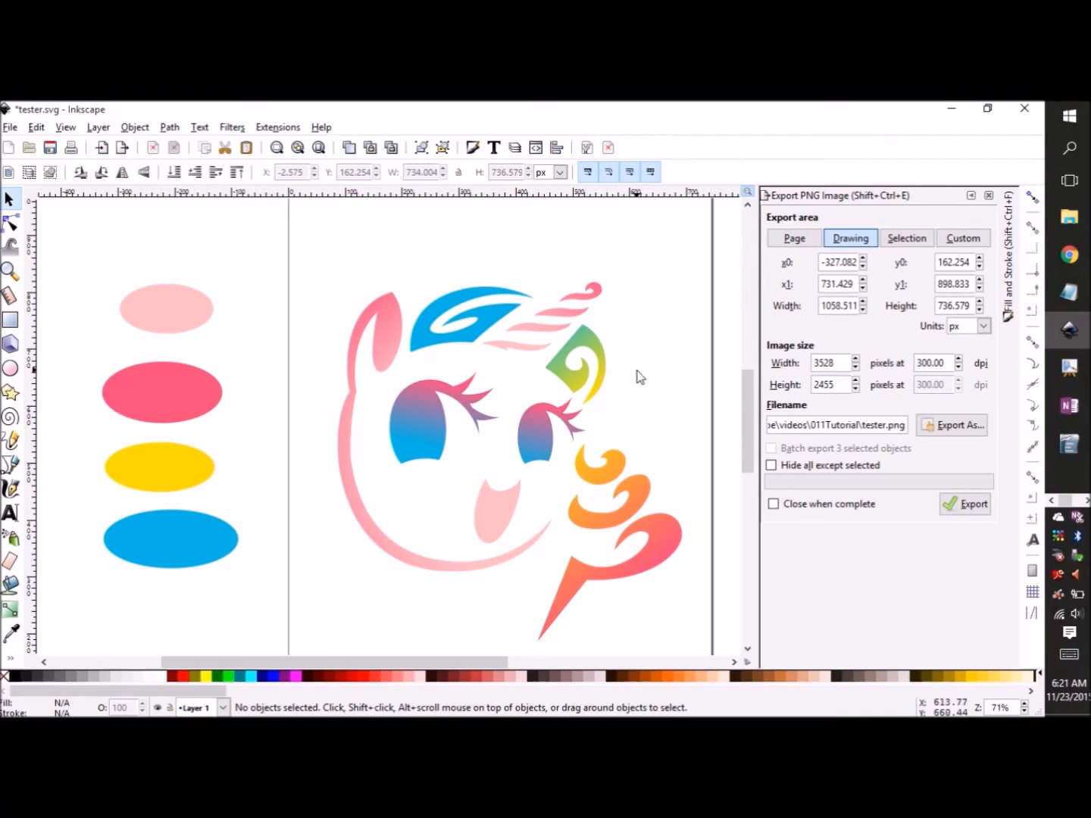
# Step: Clear the selection and collapse the PNG export settings to free up the canvas
pyautogui.click(598, 368)
pyautogui.click(644, 222)
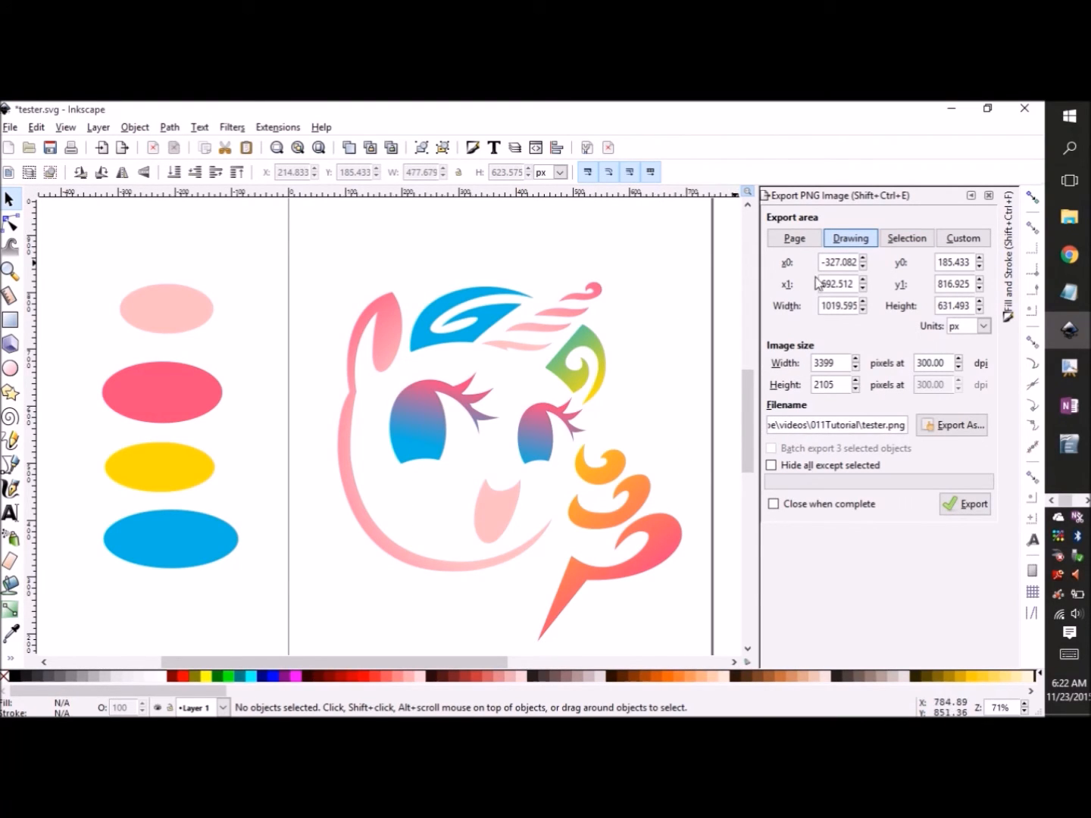
pyautogui.click(971, 195)
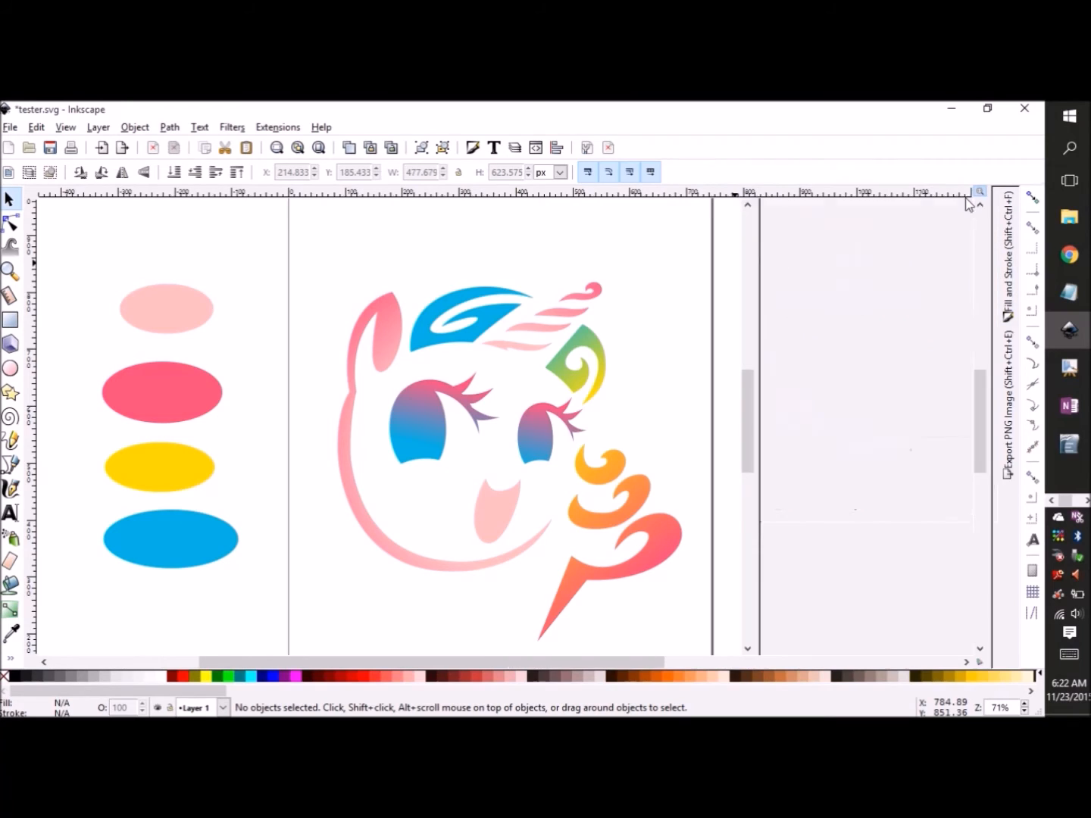
# Step: Save the finished pony head drawing under its existing name, tester.svg
pyautogui.click(10, 129)
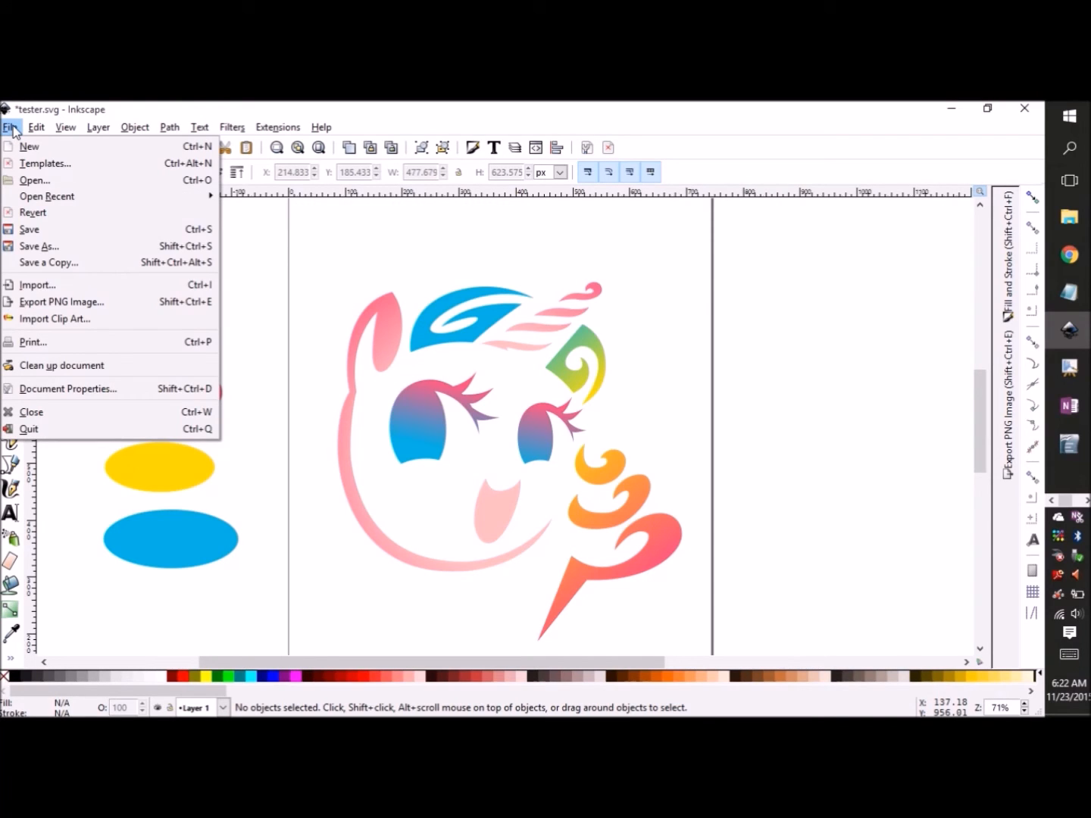
pyautogui.click(148, 110)
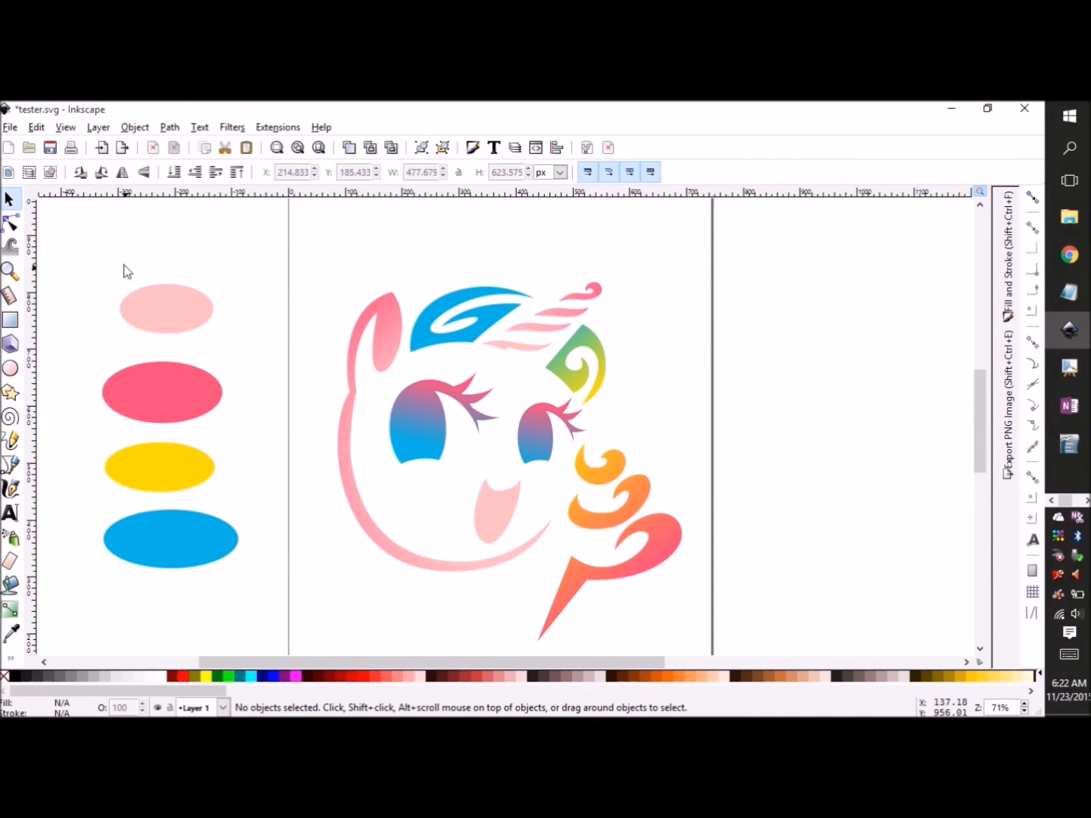
pyautogui.click(10, 128)
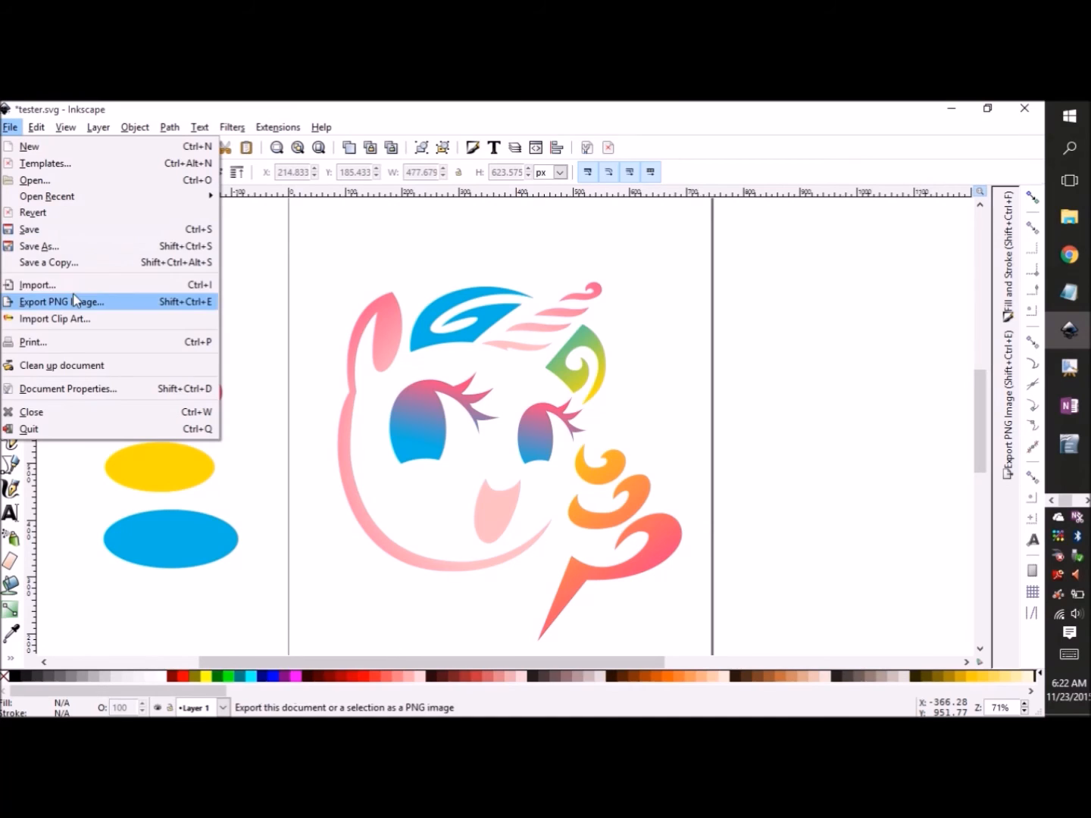
pyautogui.click(44, 228)
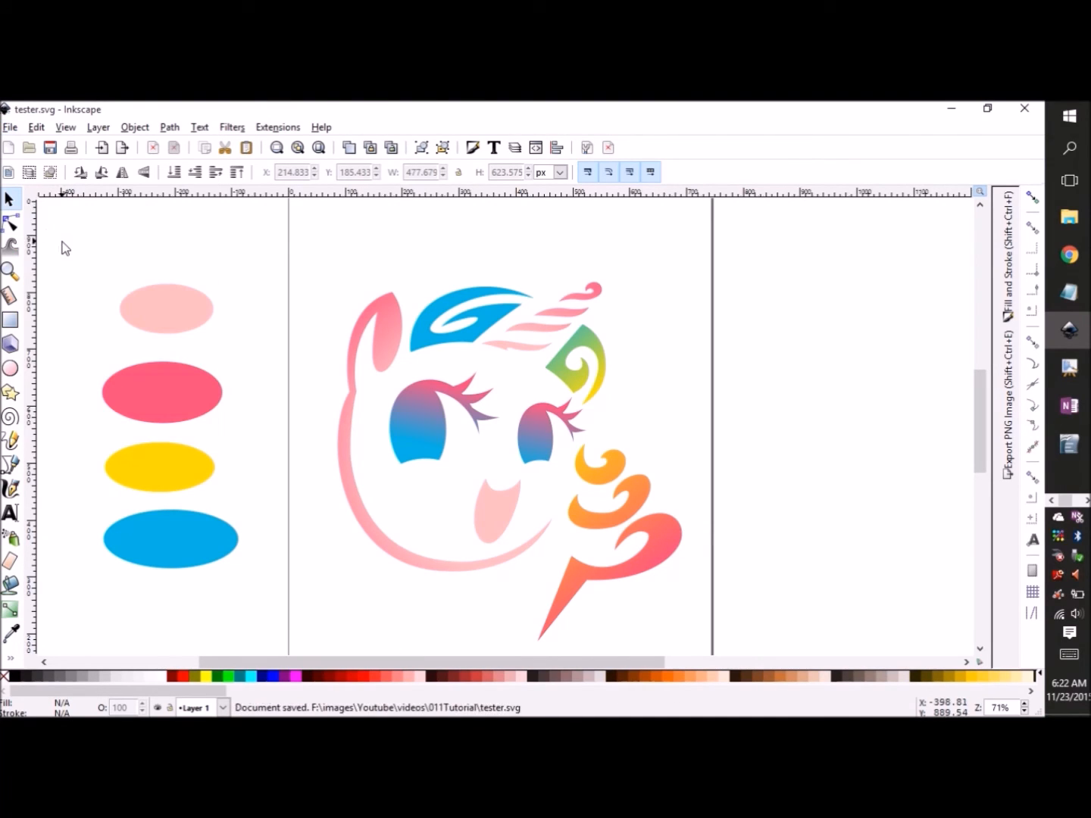